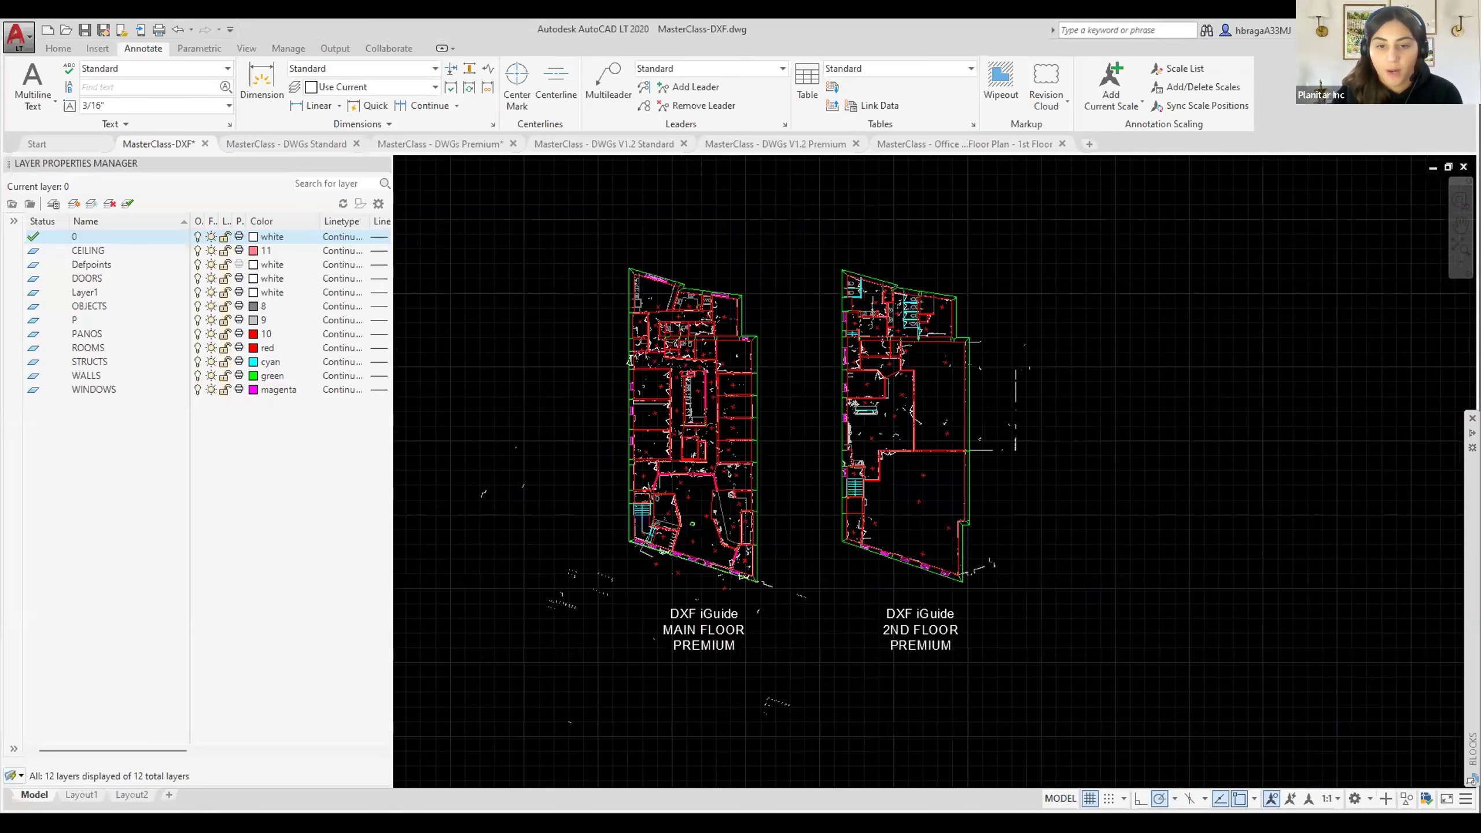
Zoom out, then zoom back in on the interior rooms of the main floor plan.
scroll(815, 415, "down", 4)
scroll(808, 446, "up", 2)
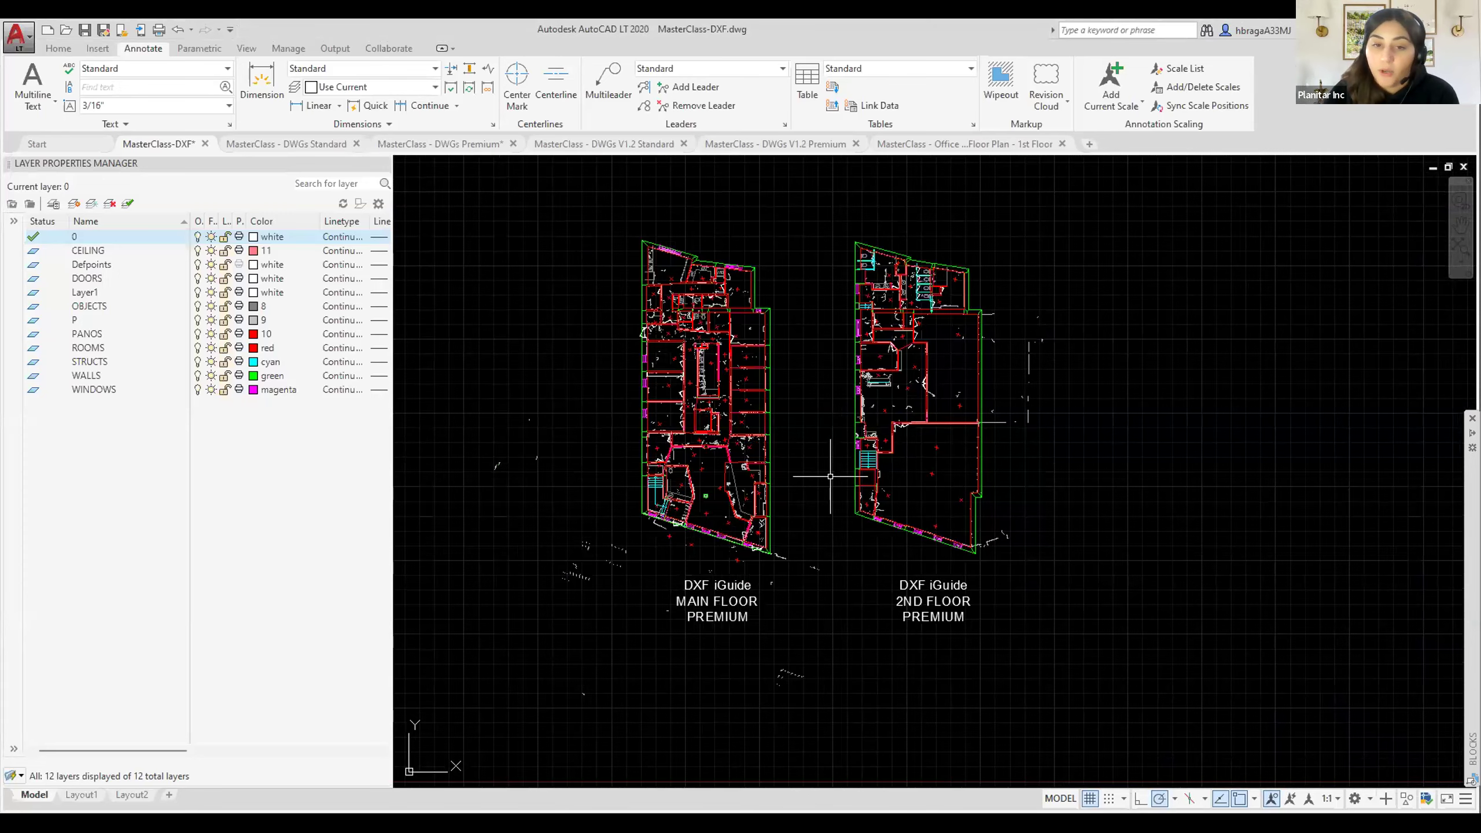
scroll(803, 458, "up", 6)
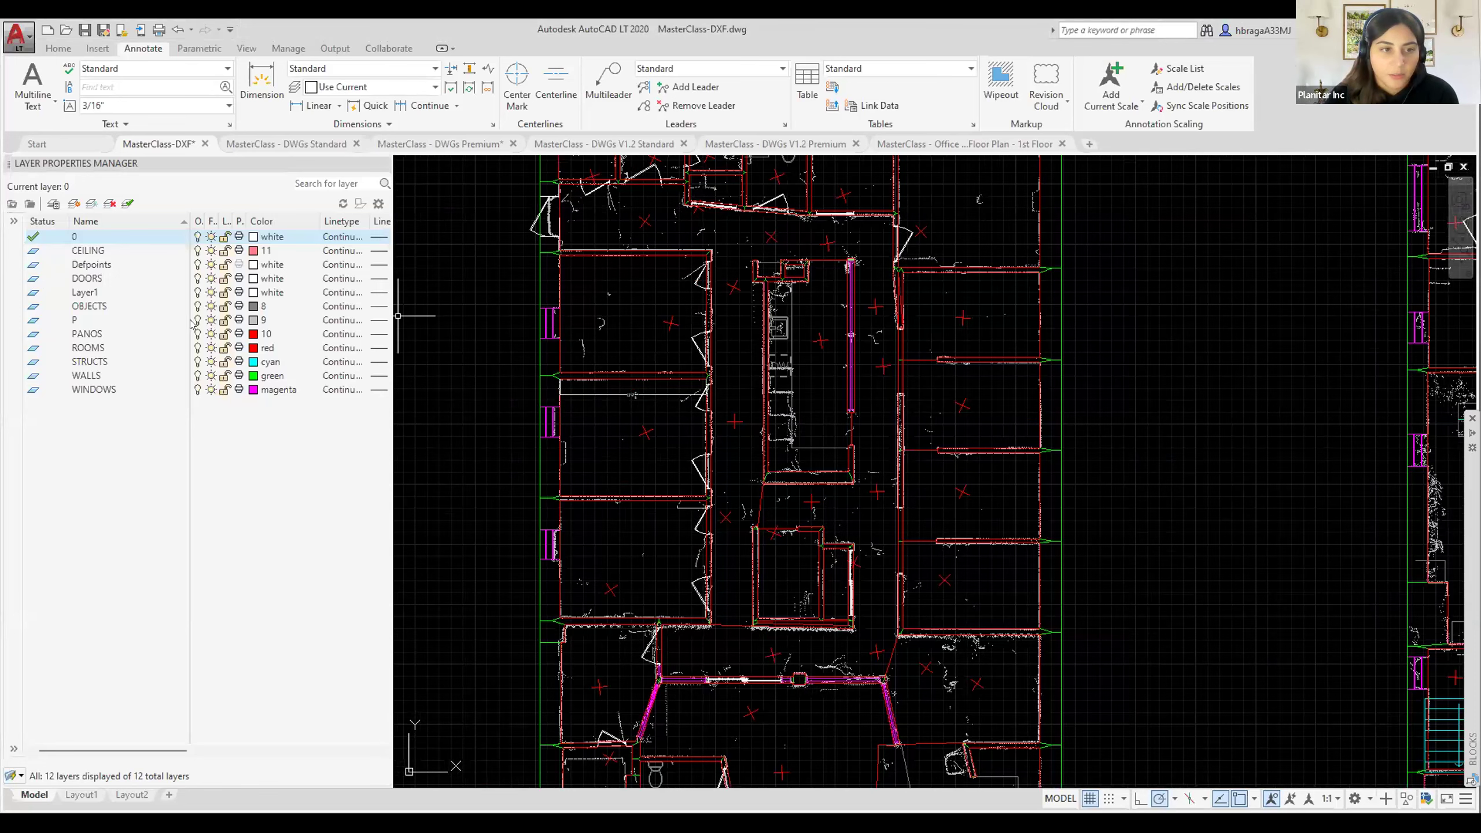
Turn off all twelve layers, including the current layer.
left_click(146, 387, "shift")
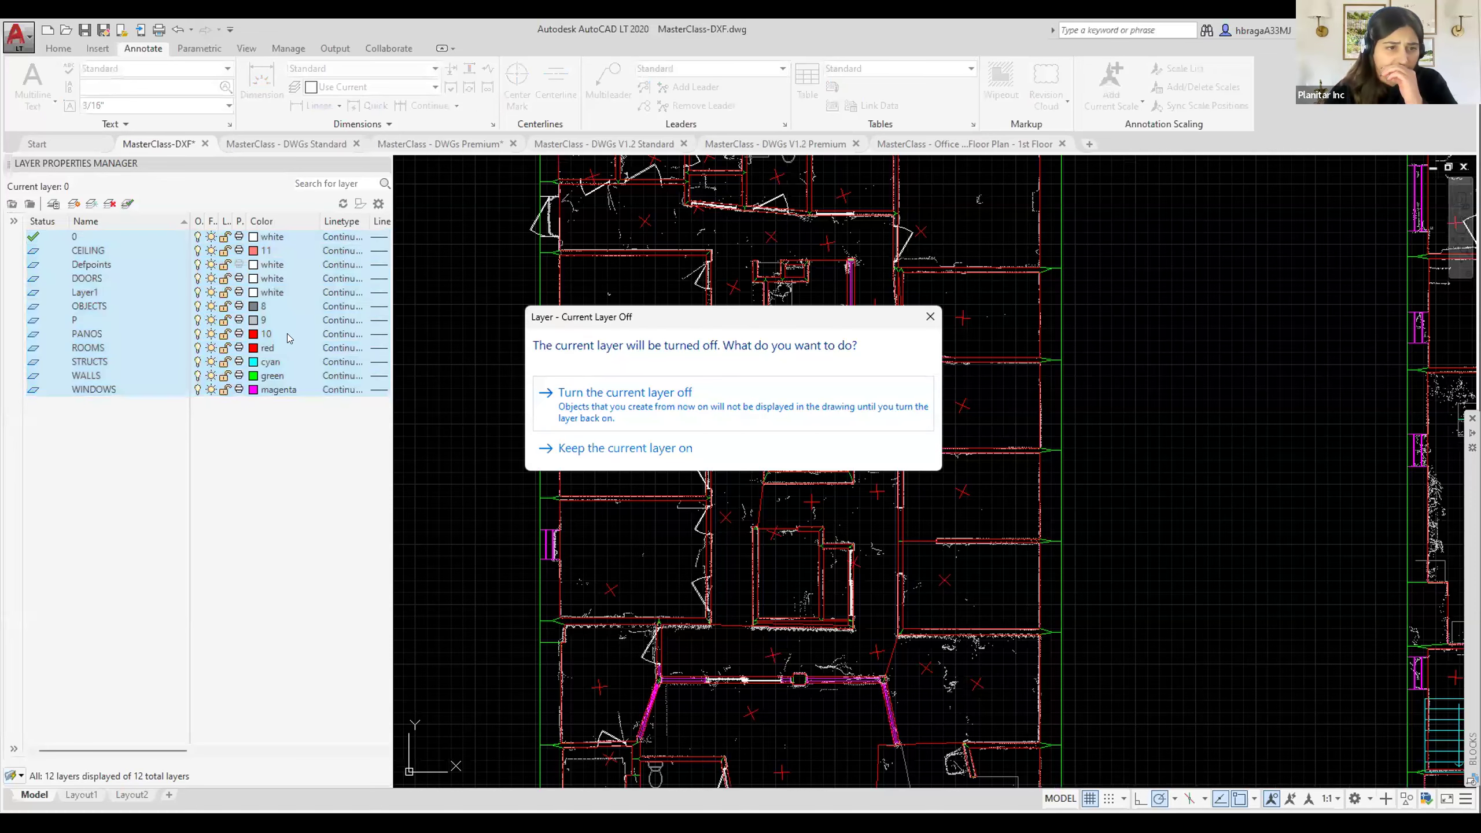
key("Escape")
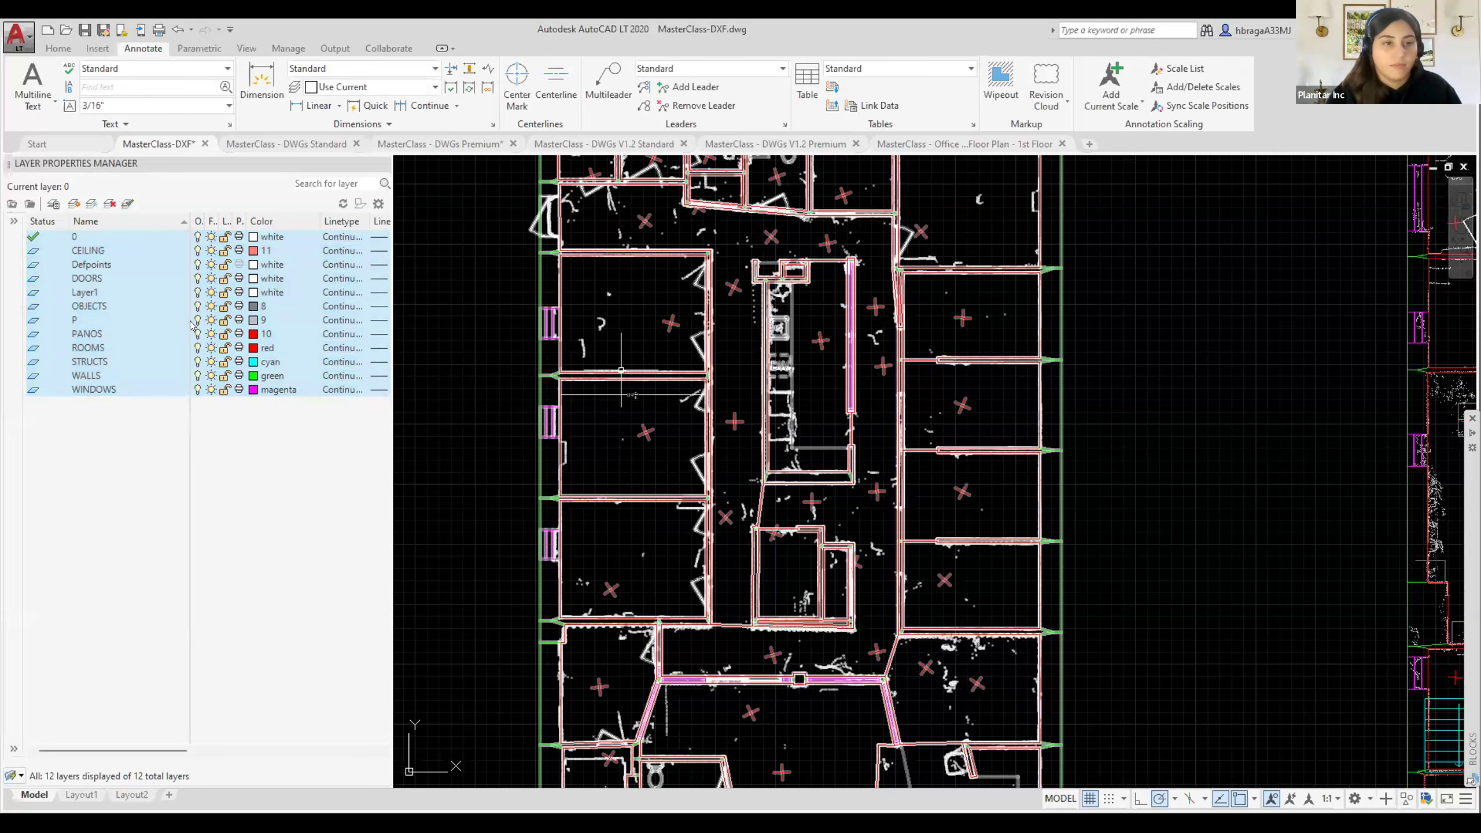
left_click(197, 320)
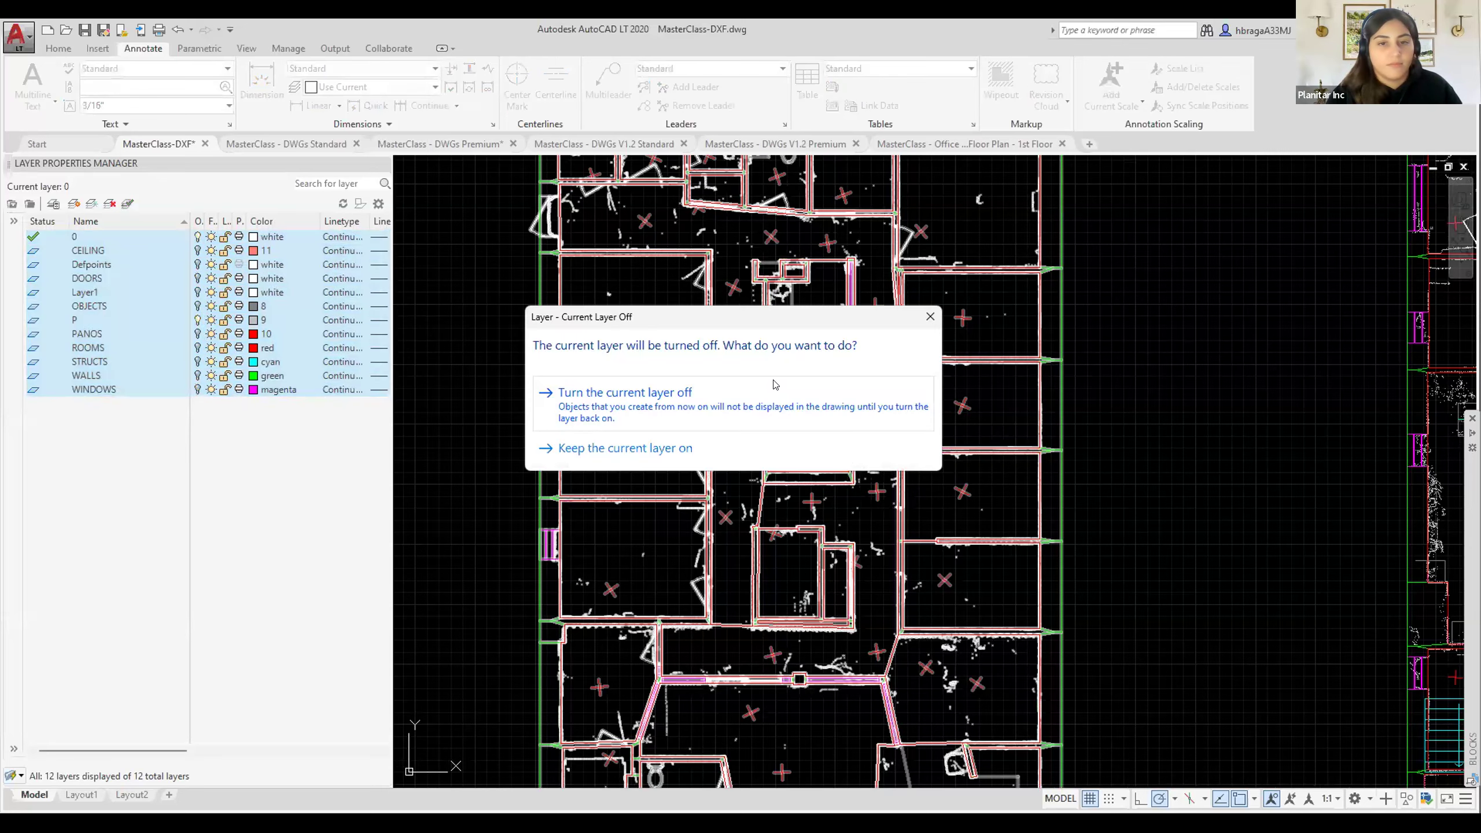
left_click(696, 378)
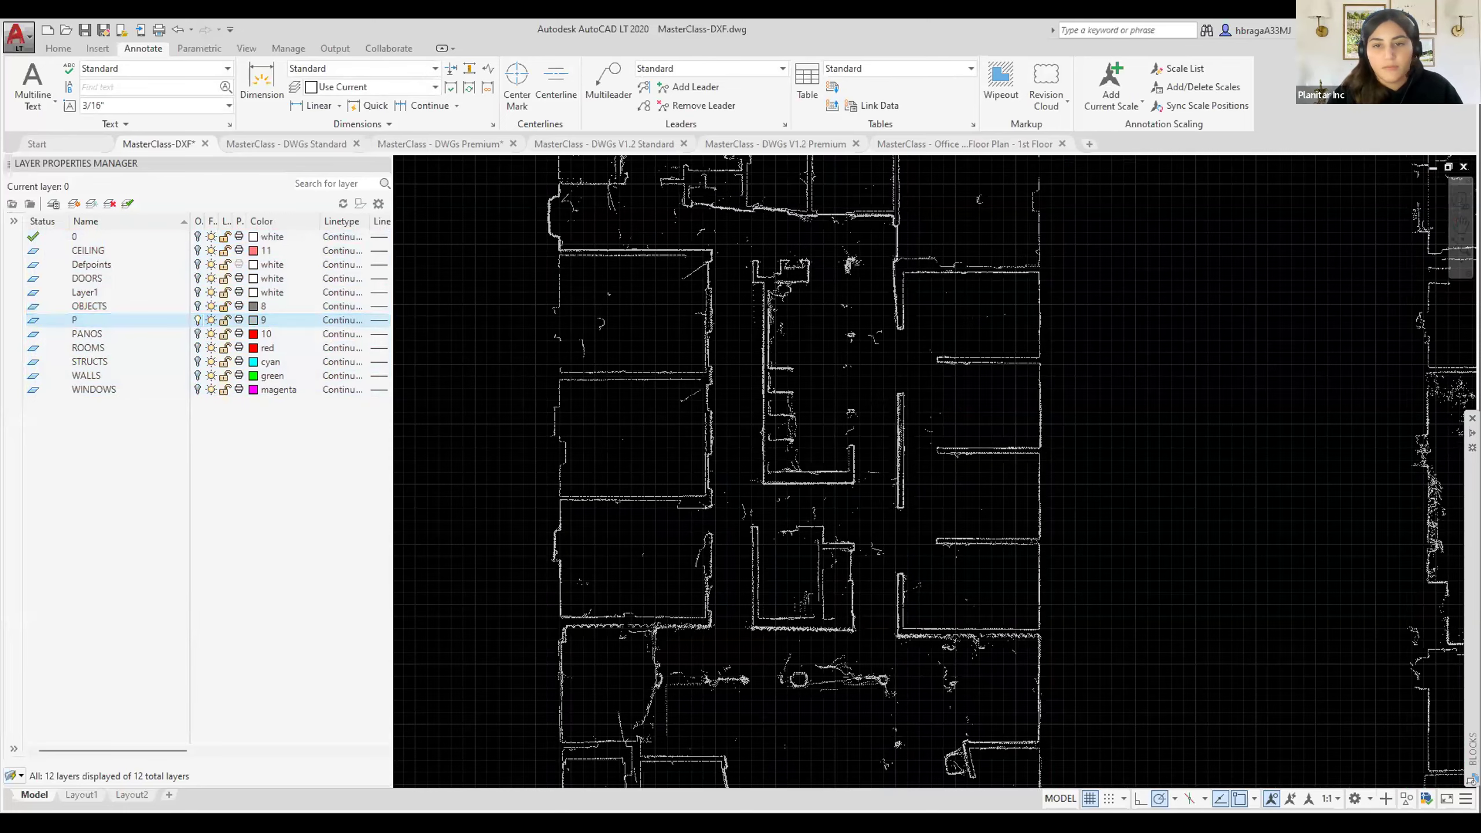
Zoom and pan across the white scan outlines of both floor plans, then select layer 0.
scroll(743, 369, "down", 4)
scroll(744, 369, "up", 2)
middle_click_drag(744, 369, 724, 497)
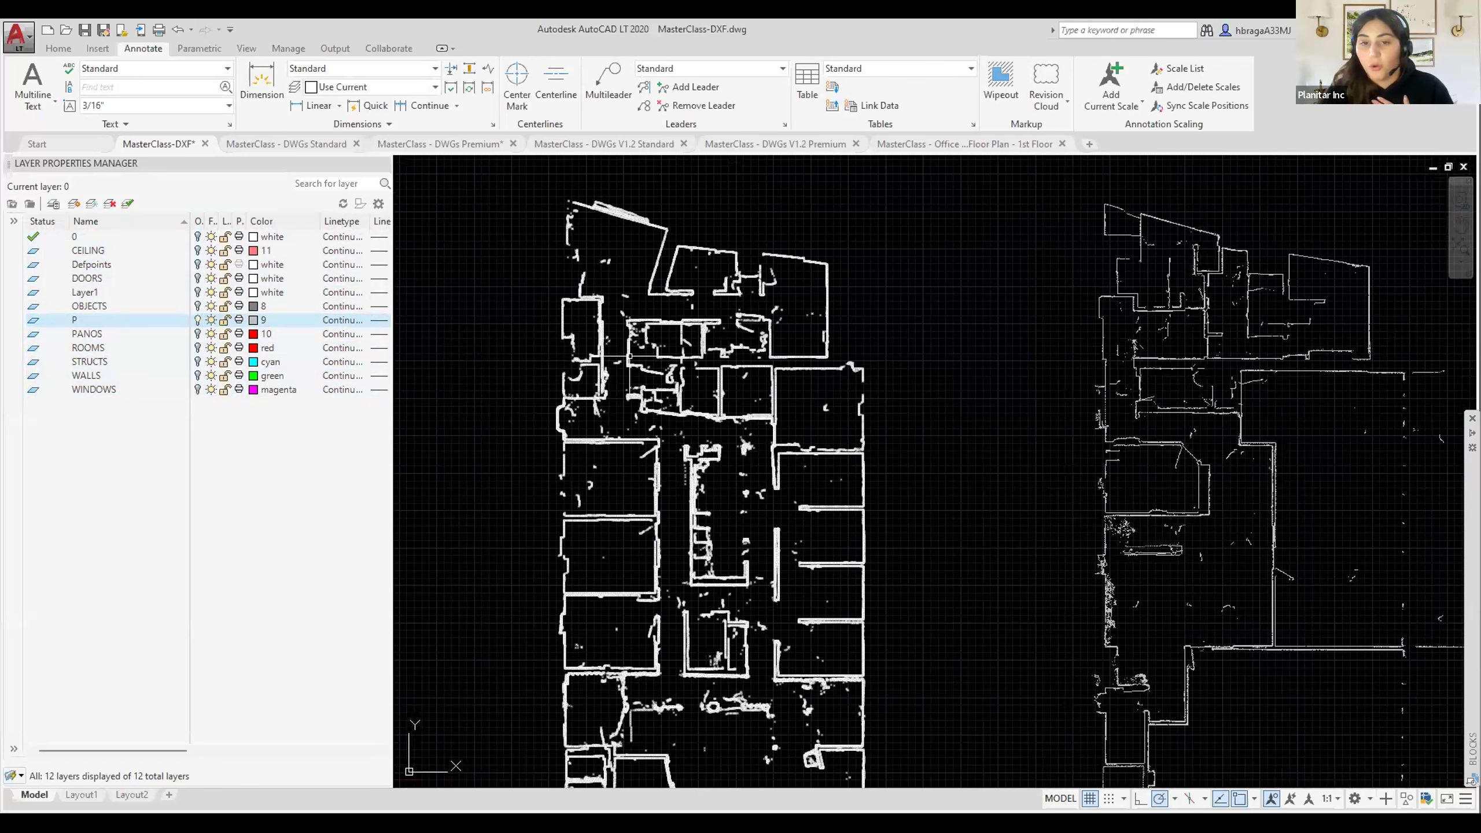
scroll(689, 488, "up", 2)
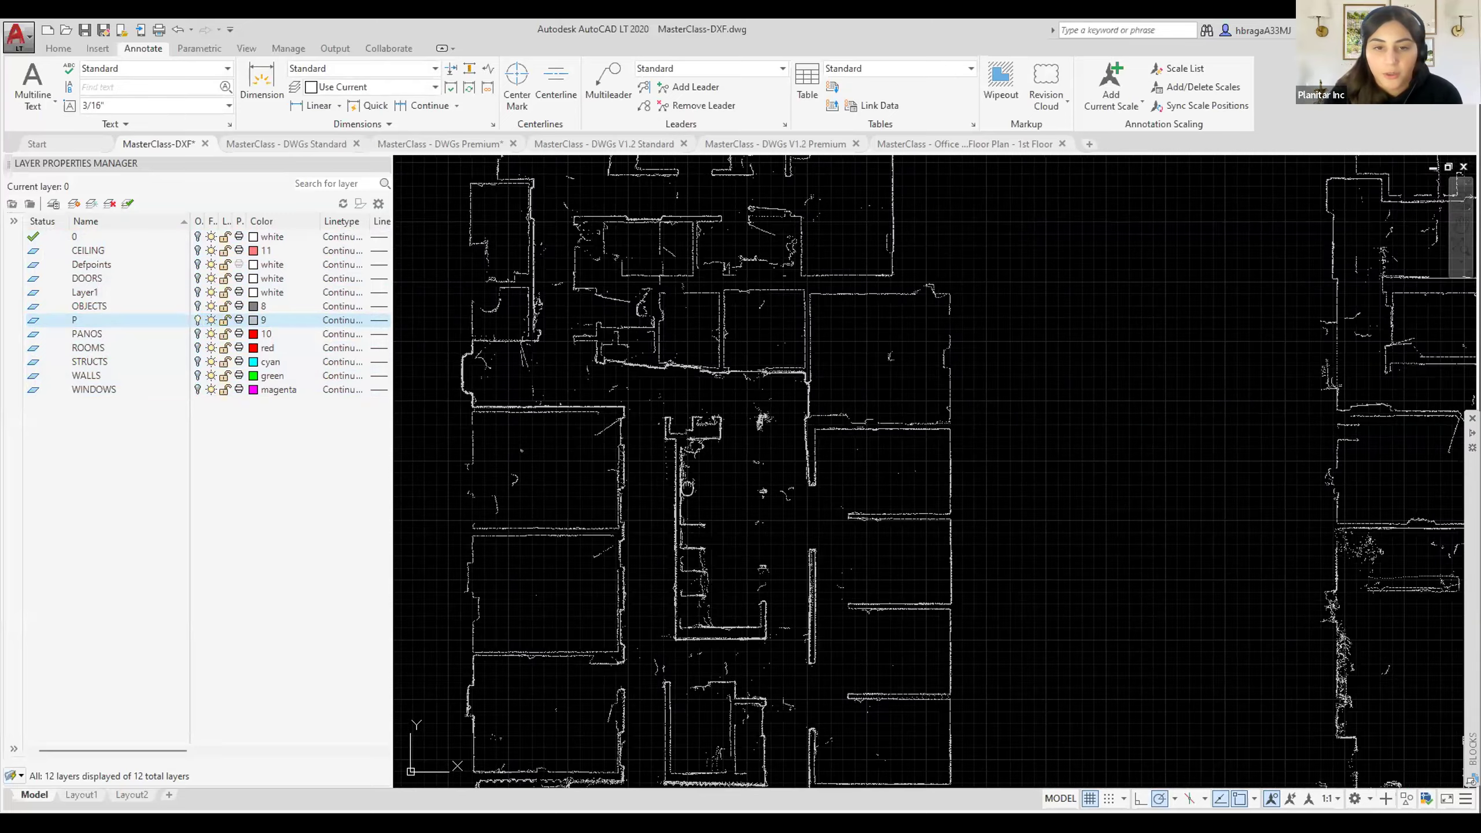
scroll(668, 495, "up", 4)
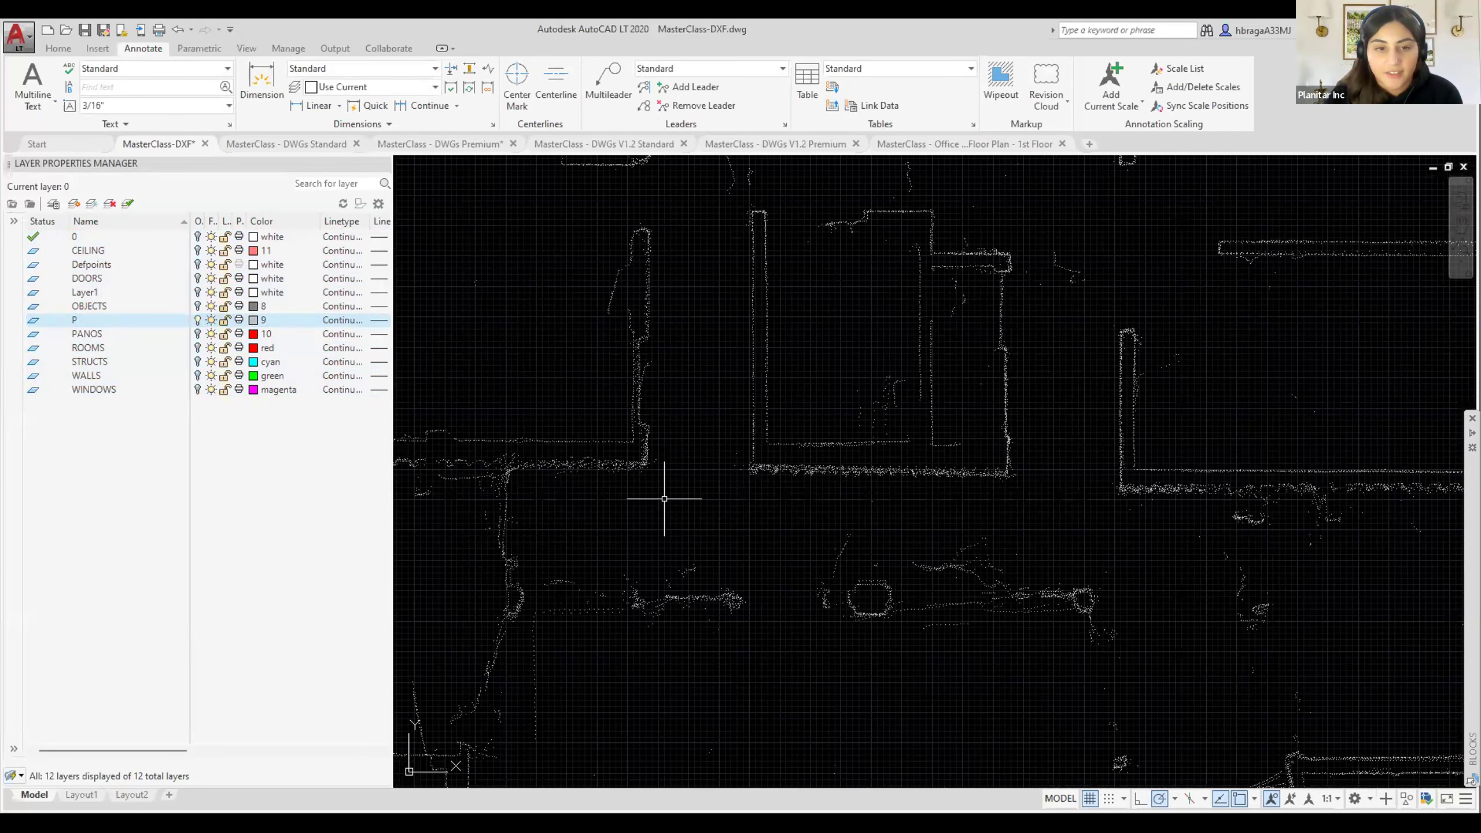
middle_click_drag(612, 324, 628, 463)
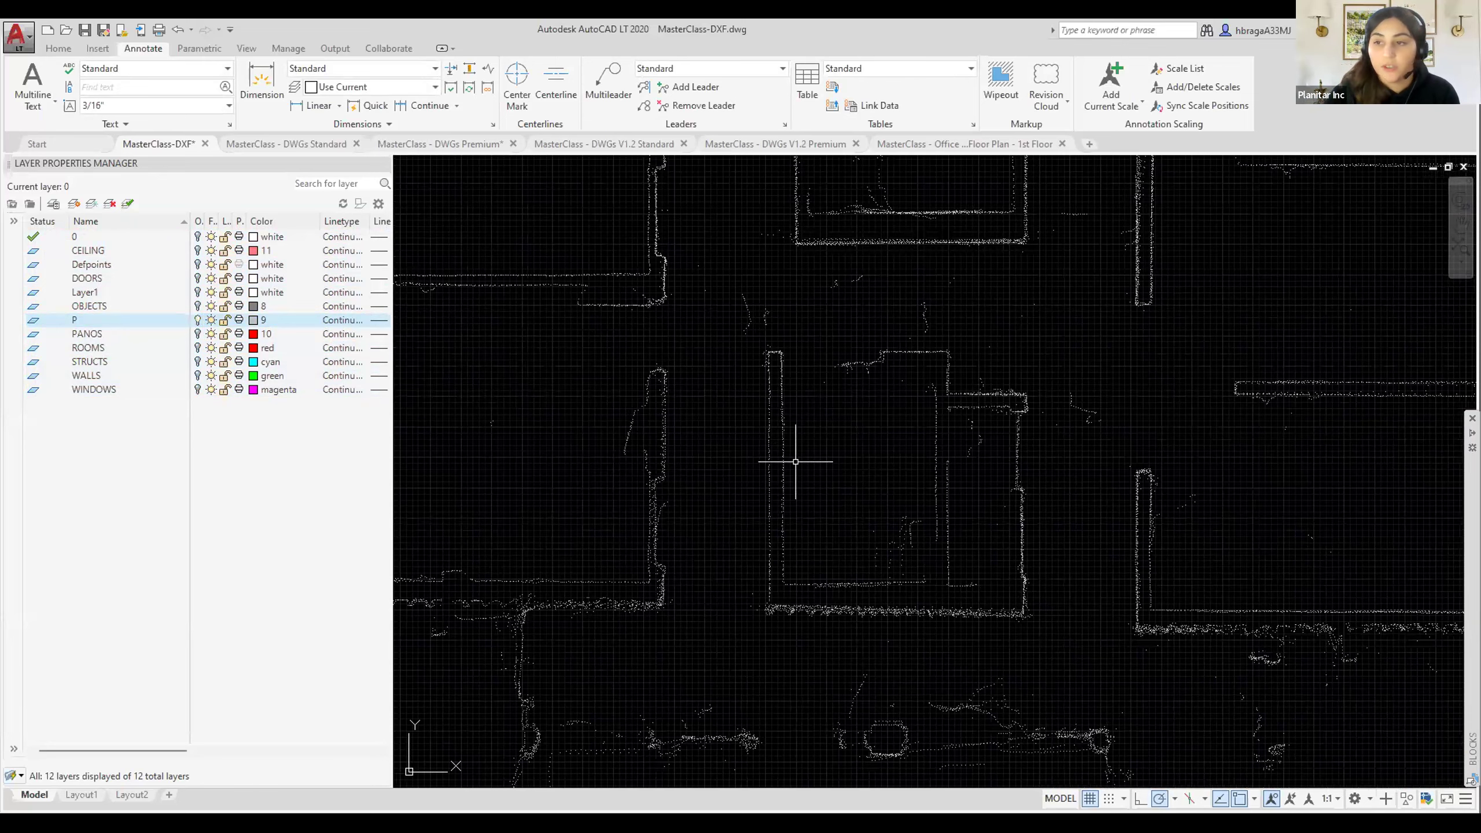
scroll(785, 437, "down", 3)
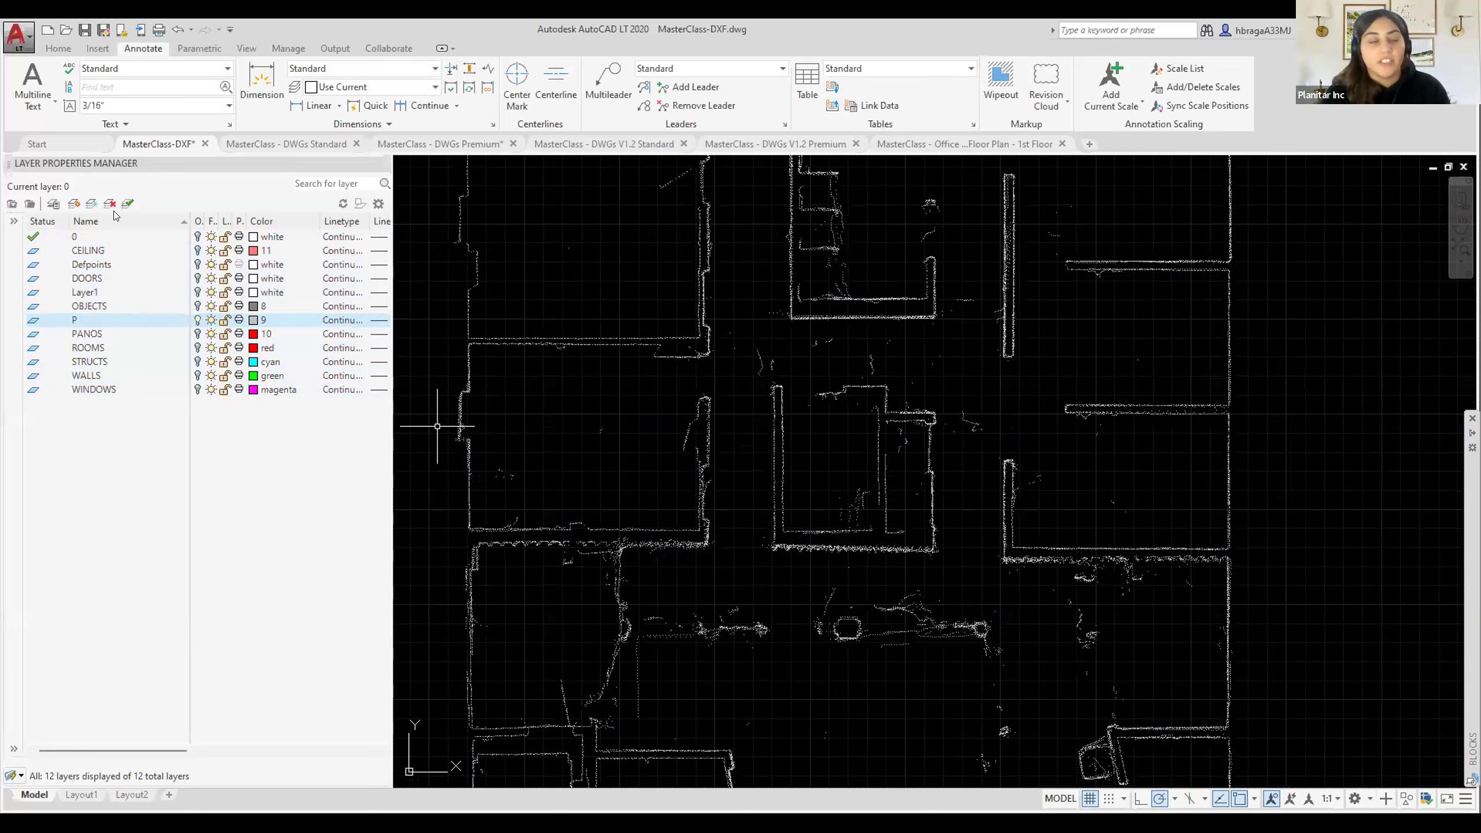
left_click(147, 237)
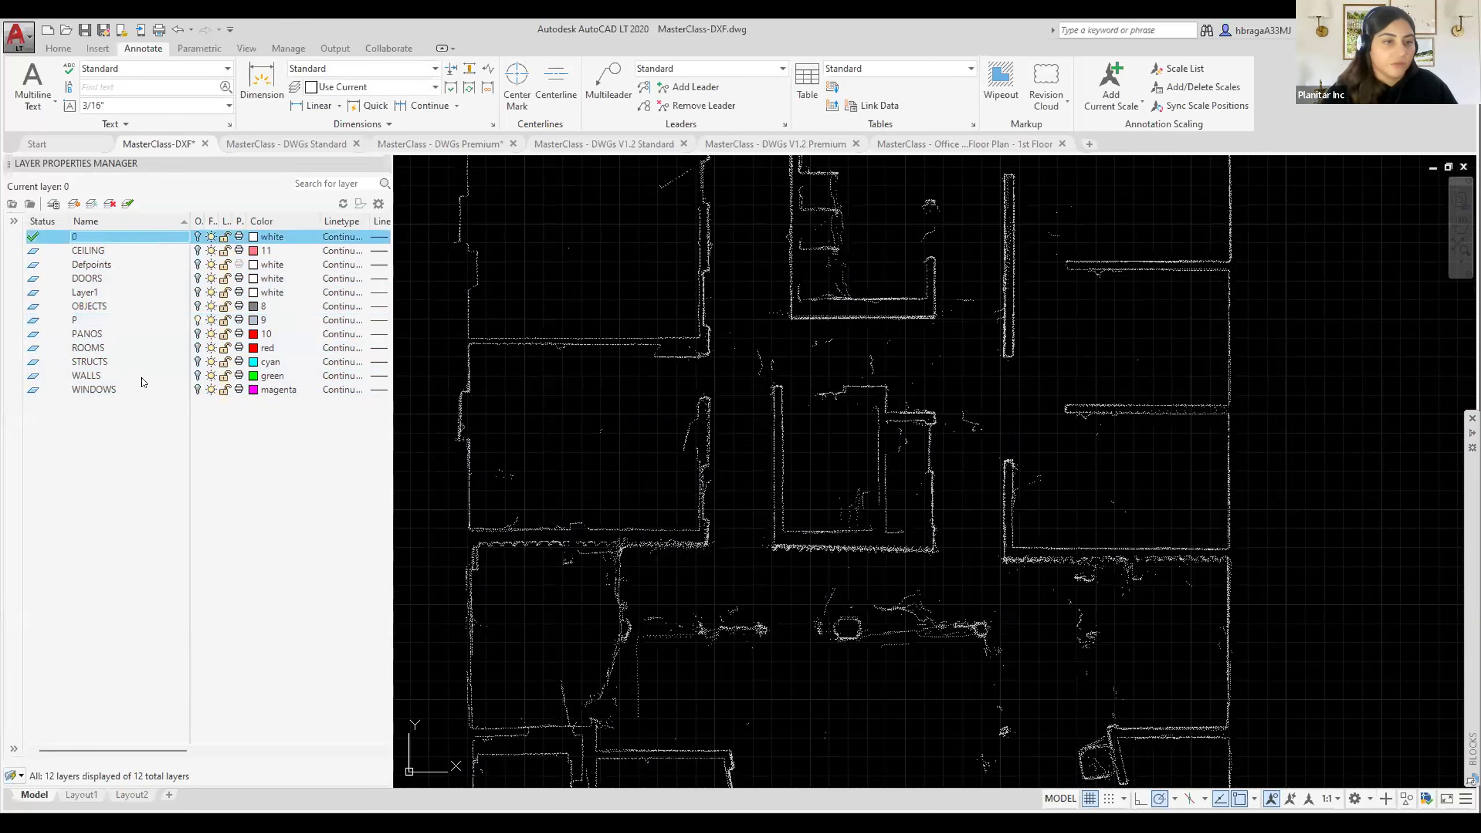
Turn all layers from 0 to WINDOWS back on and pan to the main floor's lower rooms.
left_click(140, 389, "shift")
left_click(197, 390)
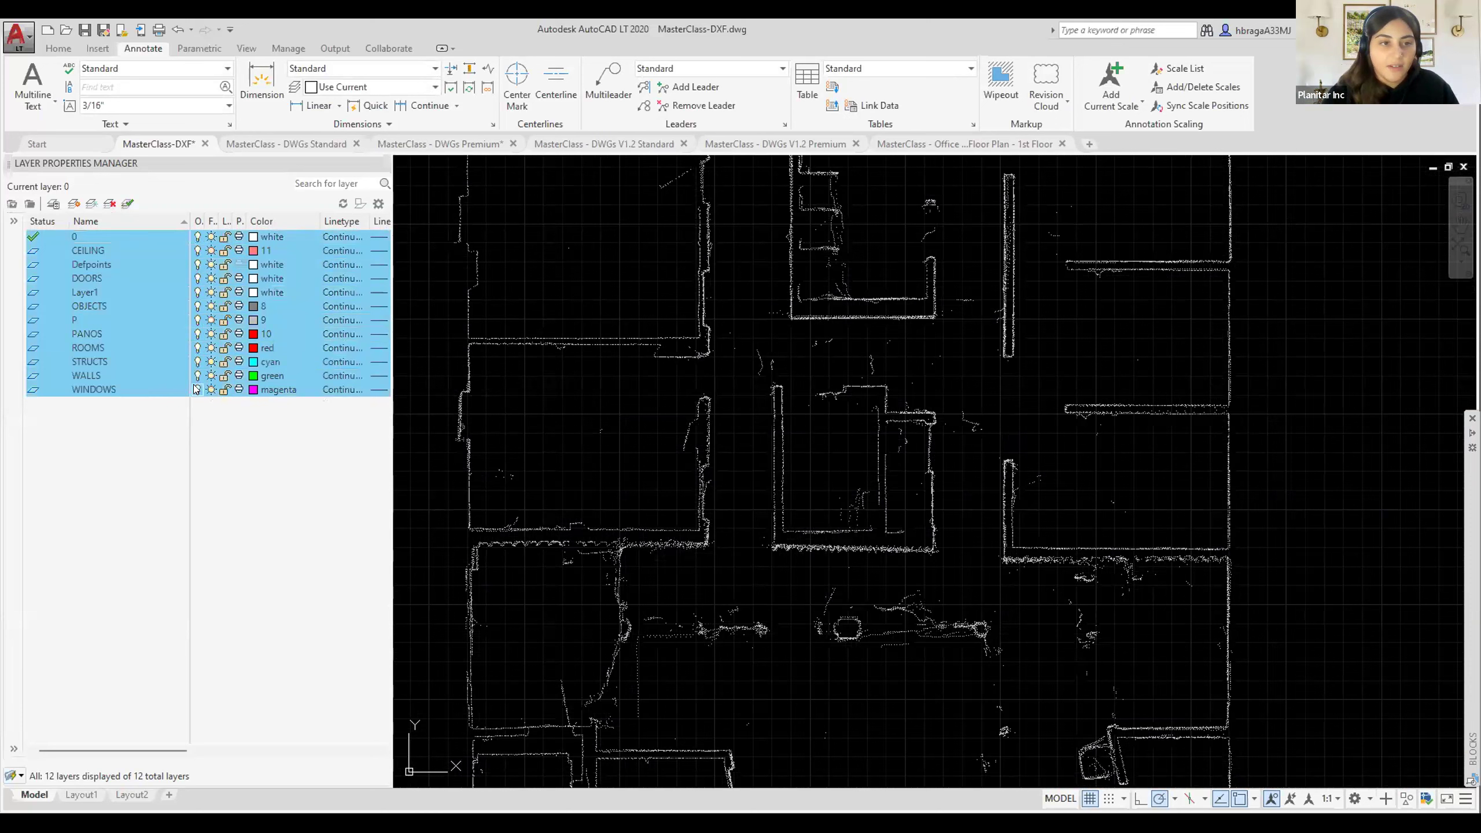
middle_click_drag(547, 272, 538, 320)
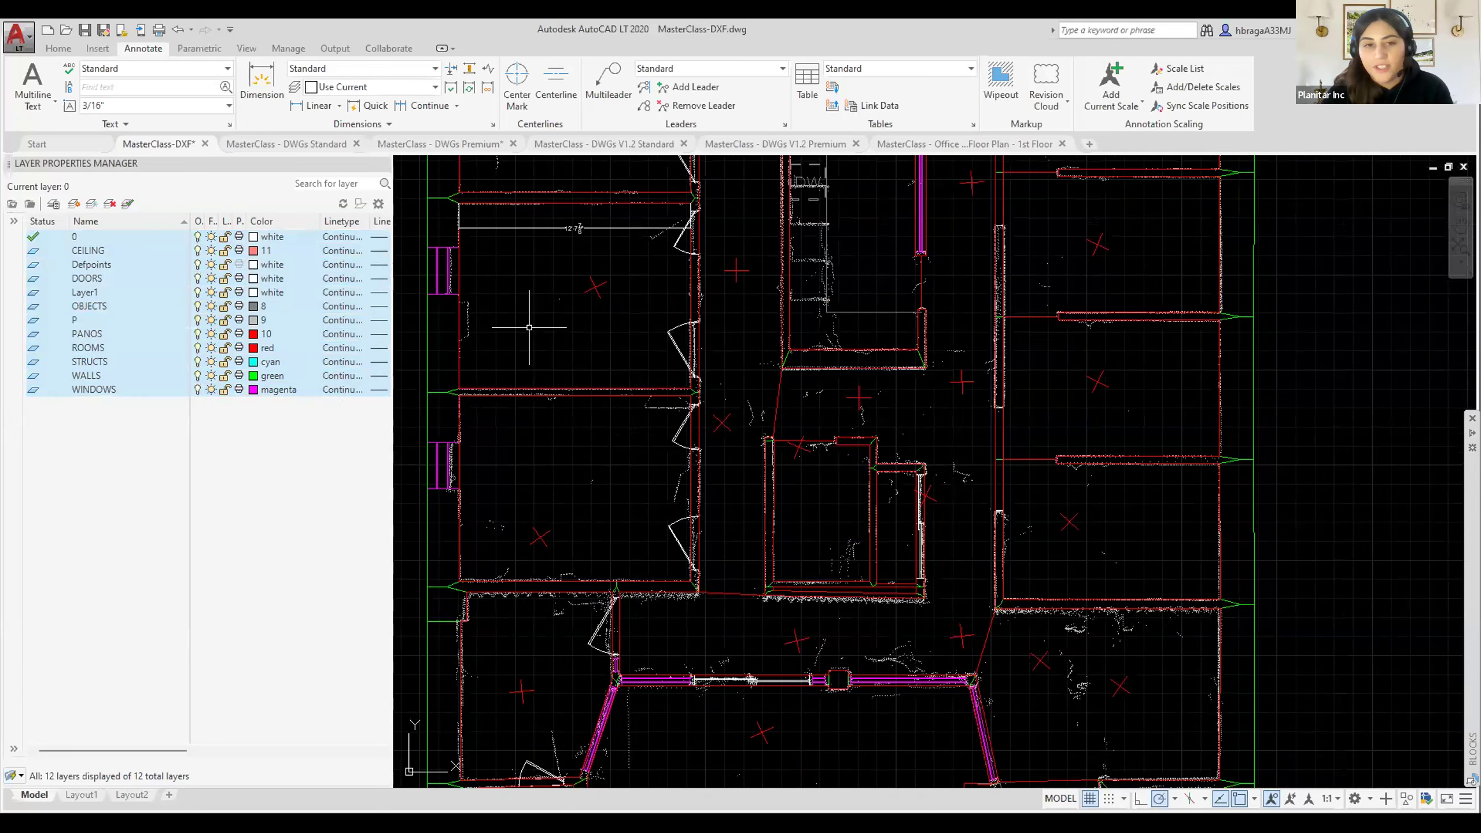
scroll(536, 327, "down", 2)
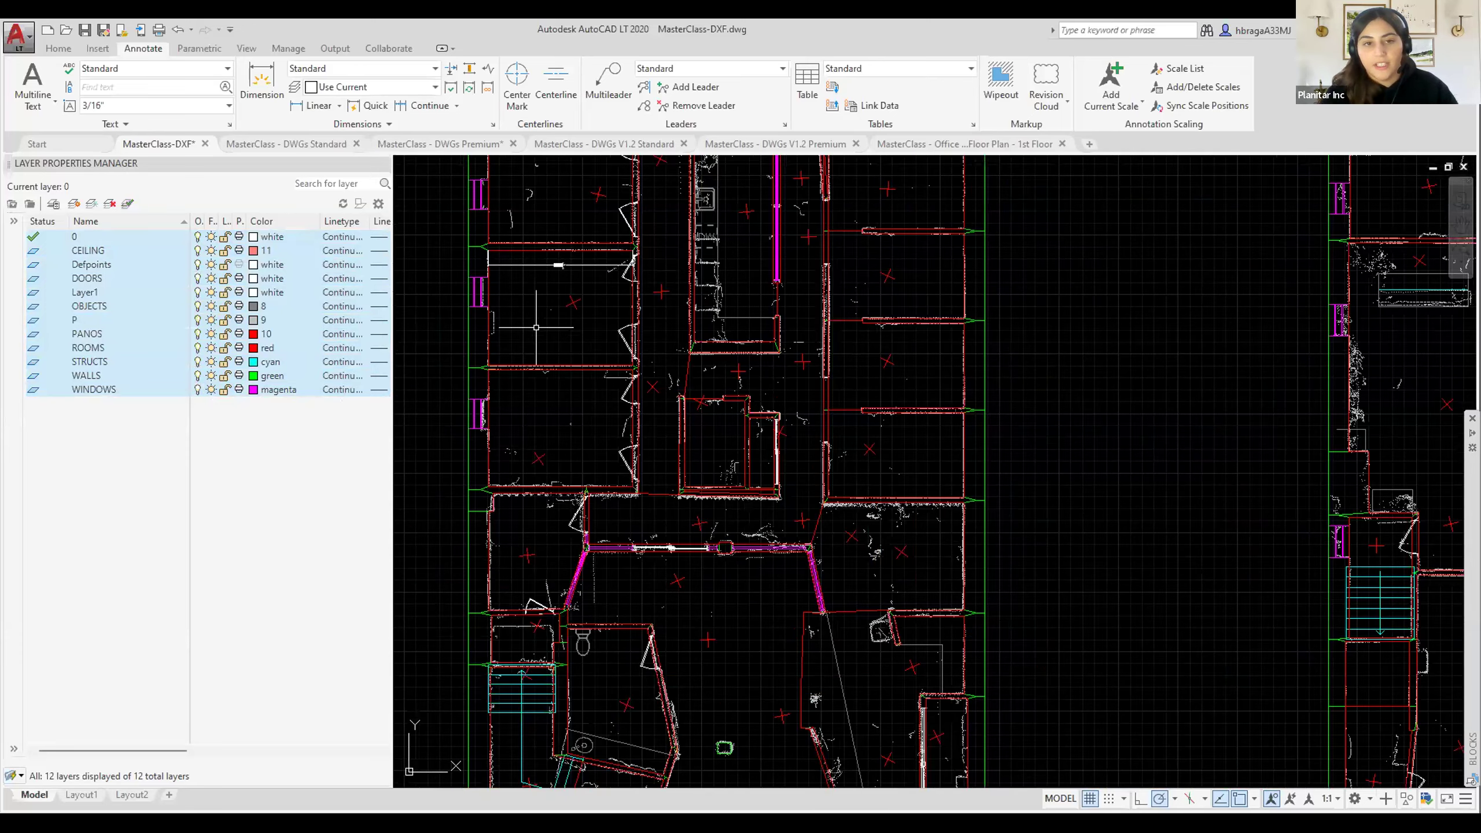
middle_click_drag(536, 328, 554, 385)
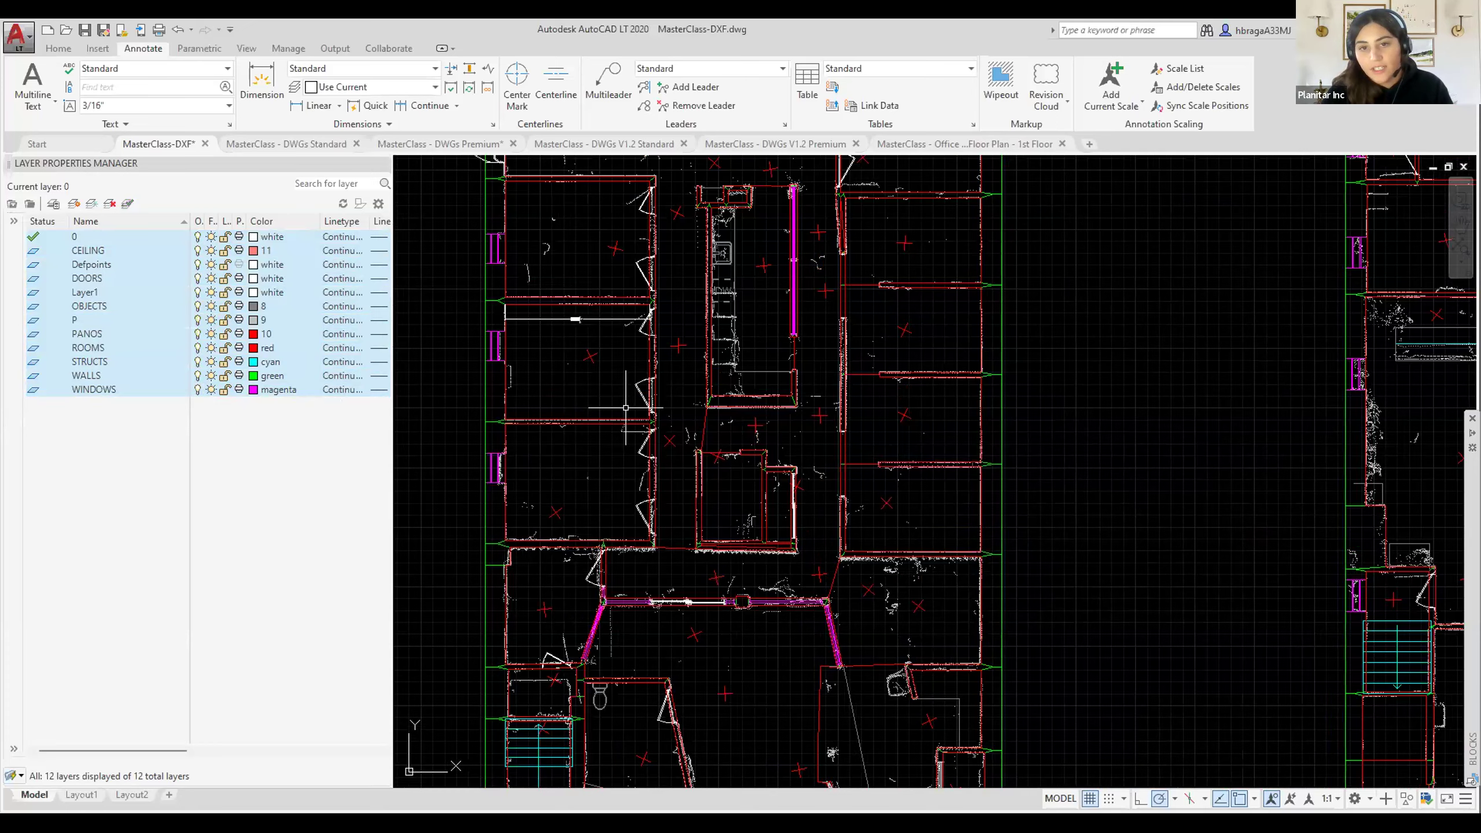
middle_click_drag(776, 492, 758, 402)
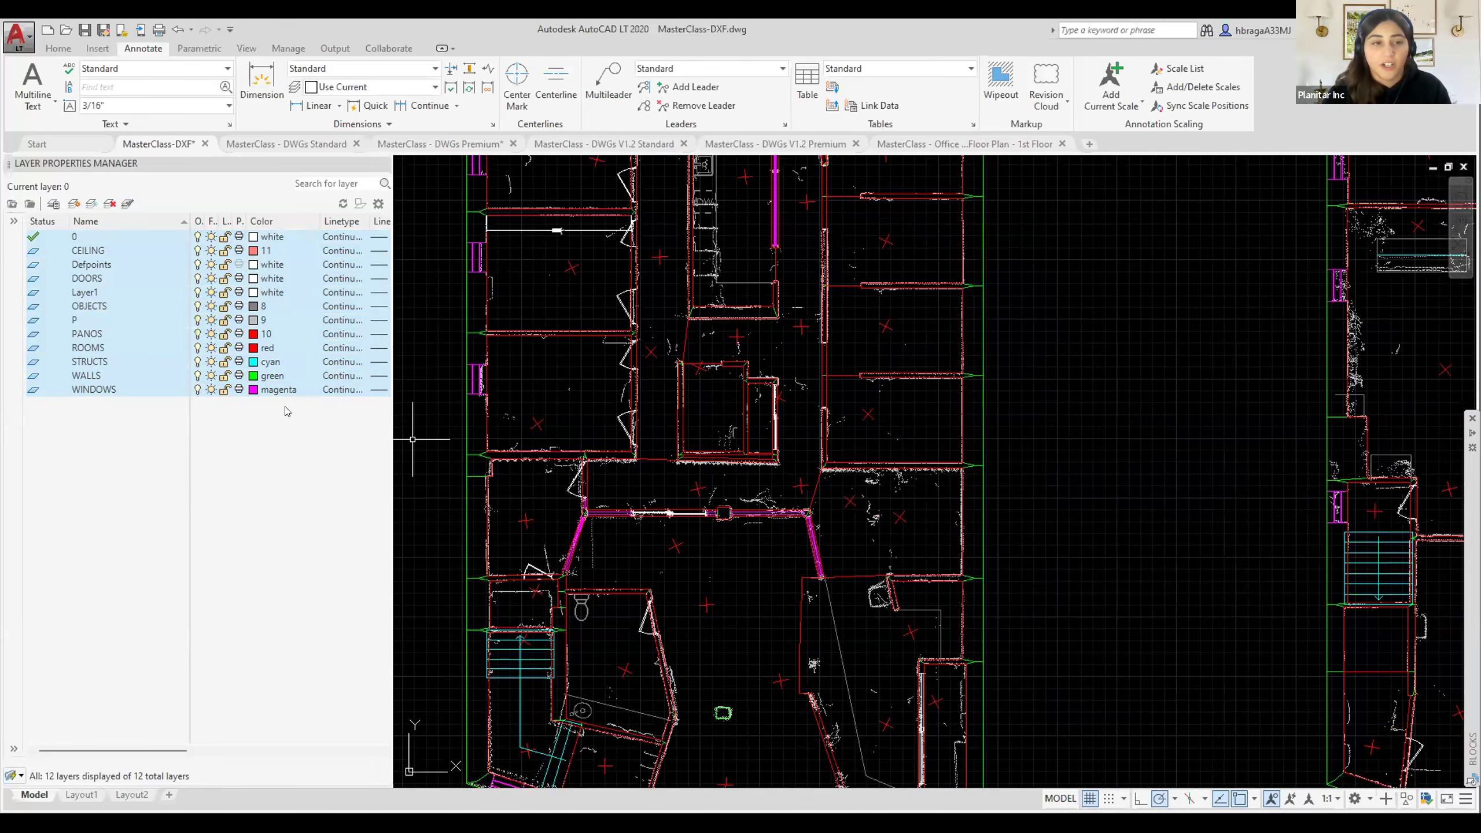
Hide the STRUCTS layer, zoom out to both plans, then show STRUCTS again.
left_click(156, 362)
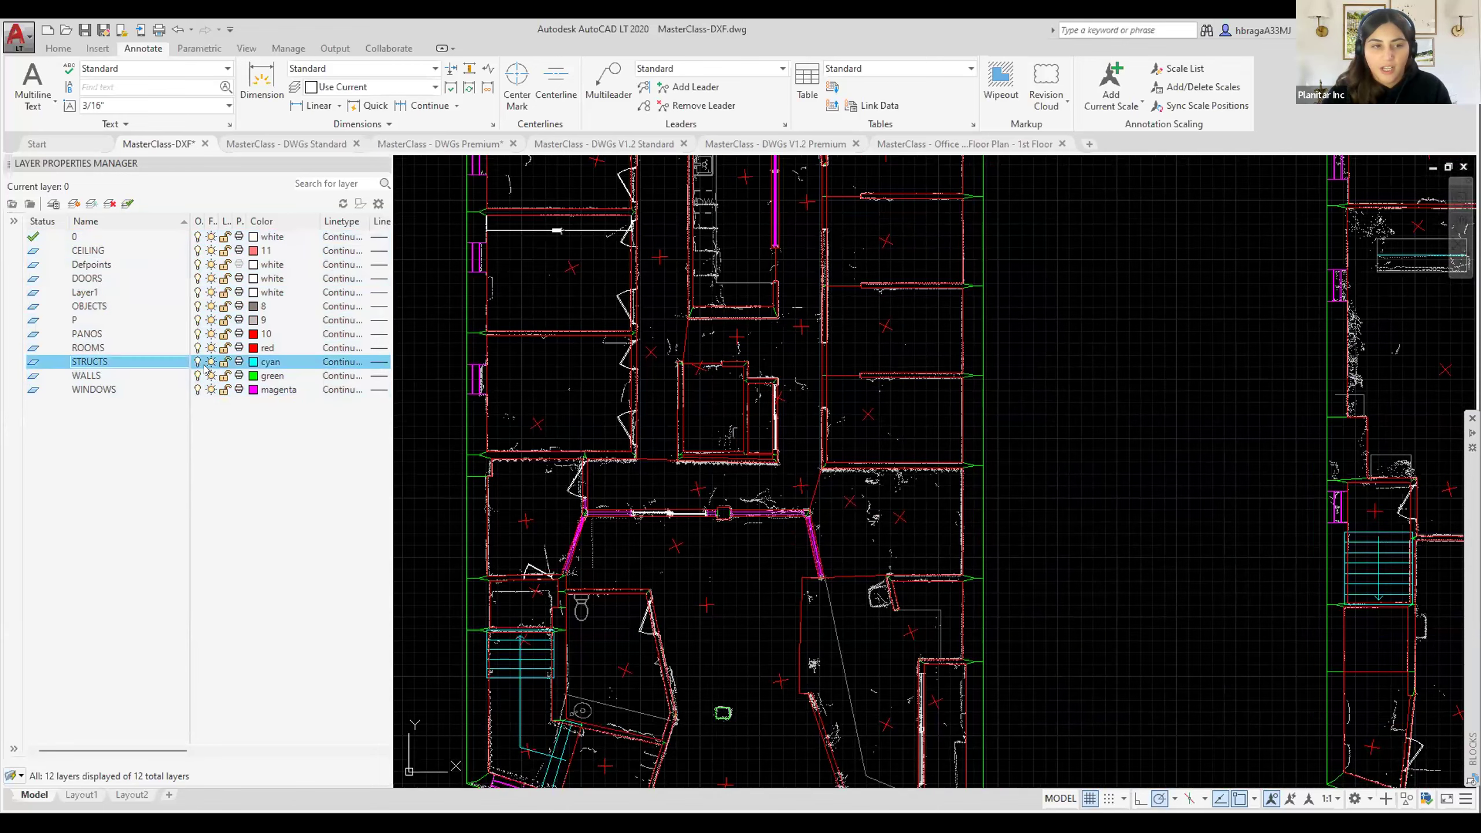
scroll(627, 454, "down", 5)
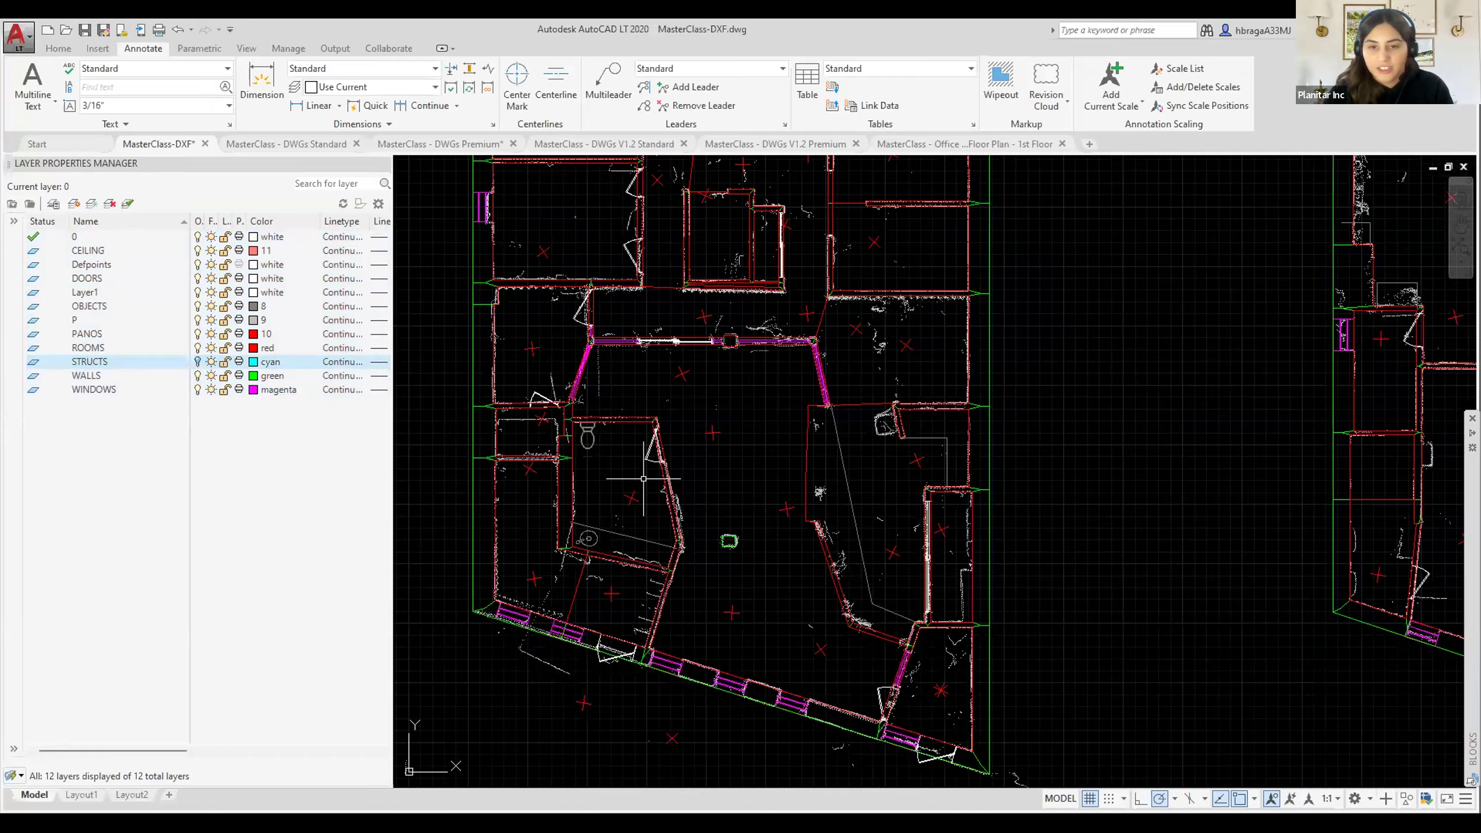
scroll(667, 478, "down", 3)
scroll(638, 541, "up", 3)
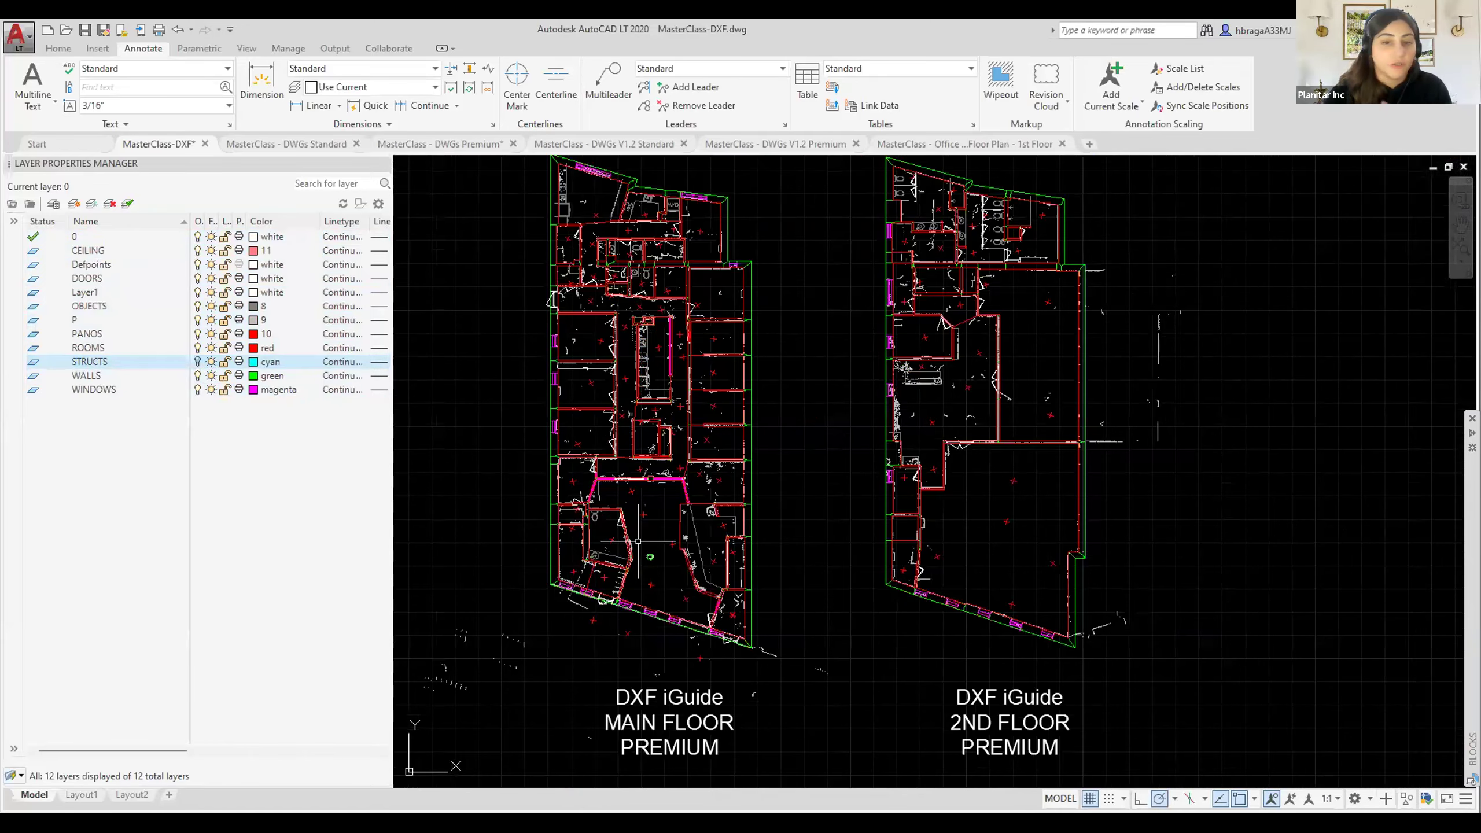
left_click(197, 361)
Toggle STRUCTS off and on to compare, leaving it visible, then select the OBJECTS layer.
left_click(197, 361)
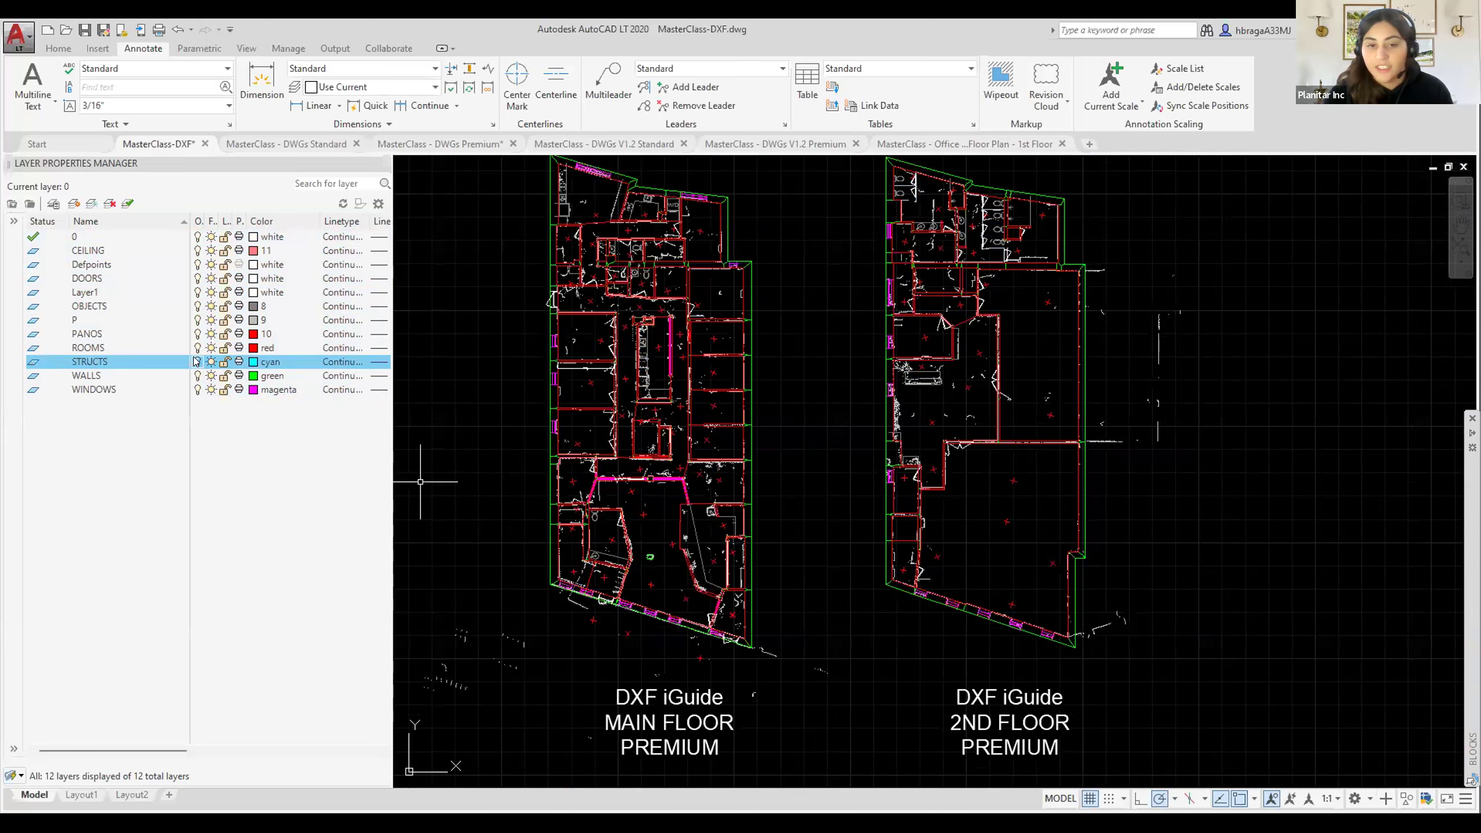
left_click(197, 361)
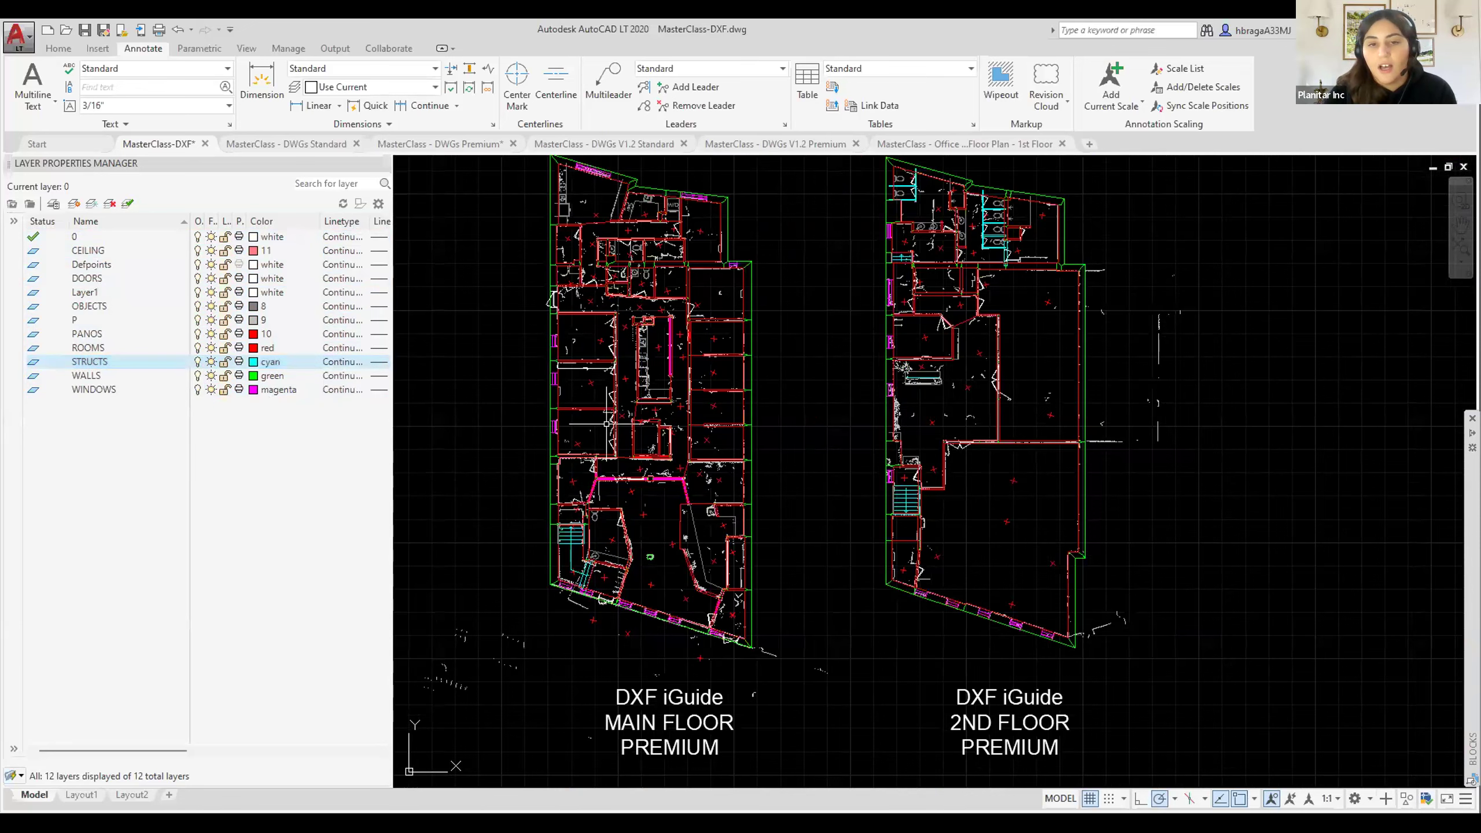
left_click(116, 306)
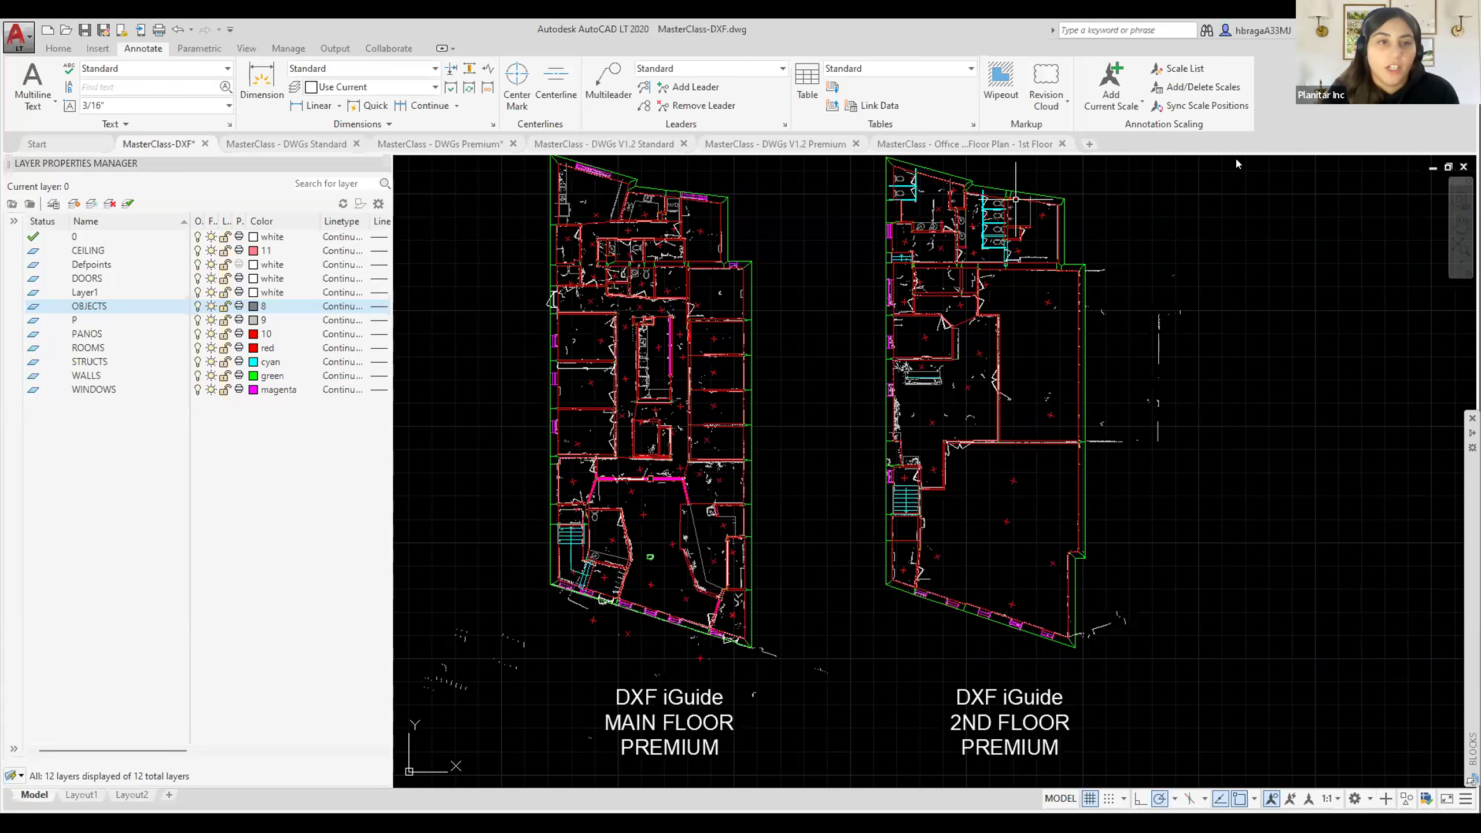
left_click(306, 144)
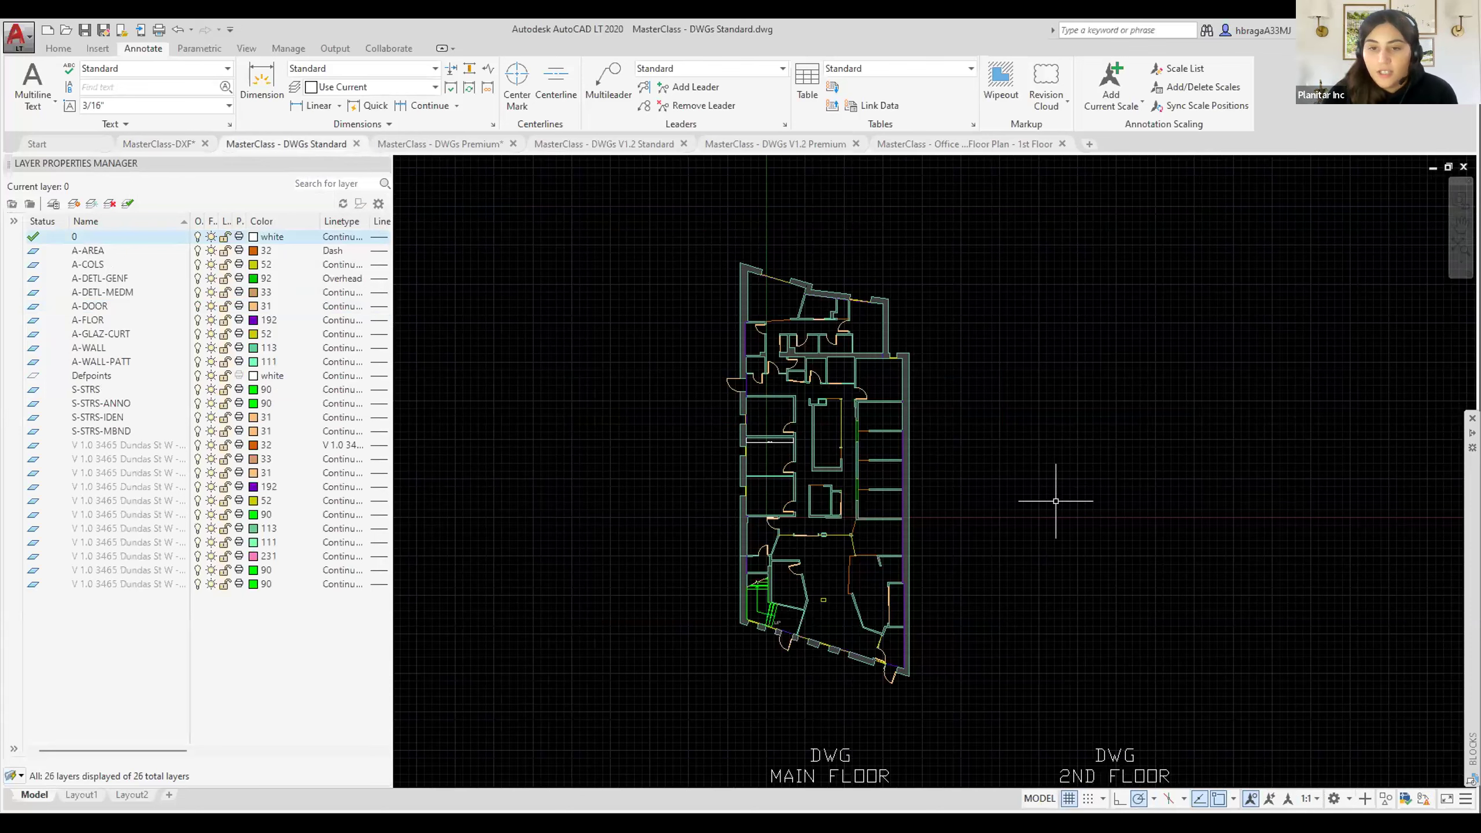
middle_click_drag(868, 543, 787, 443)
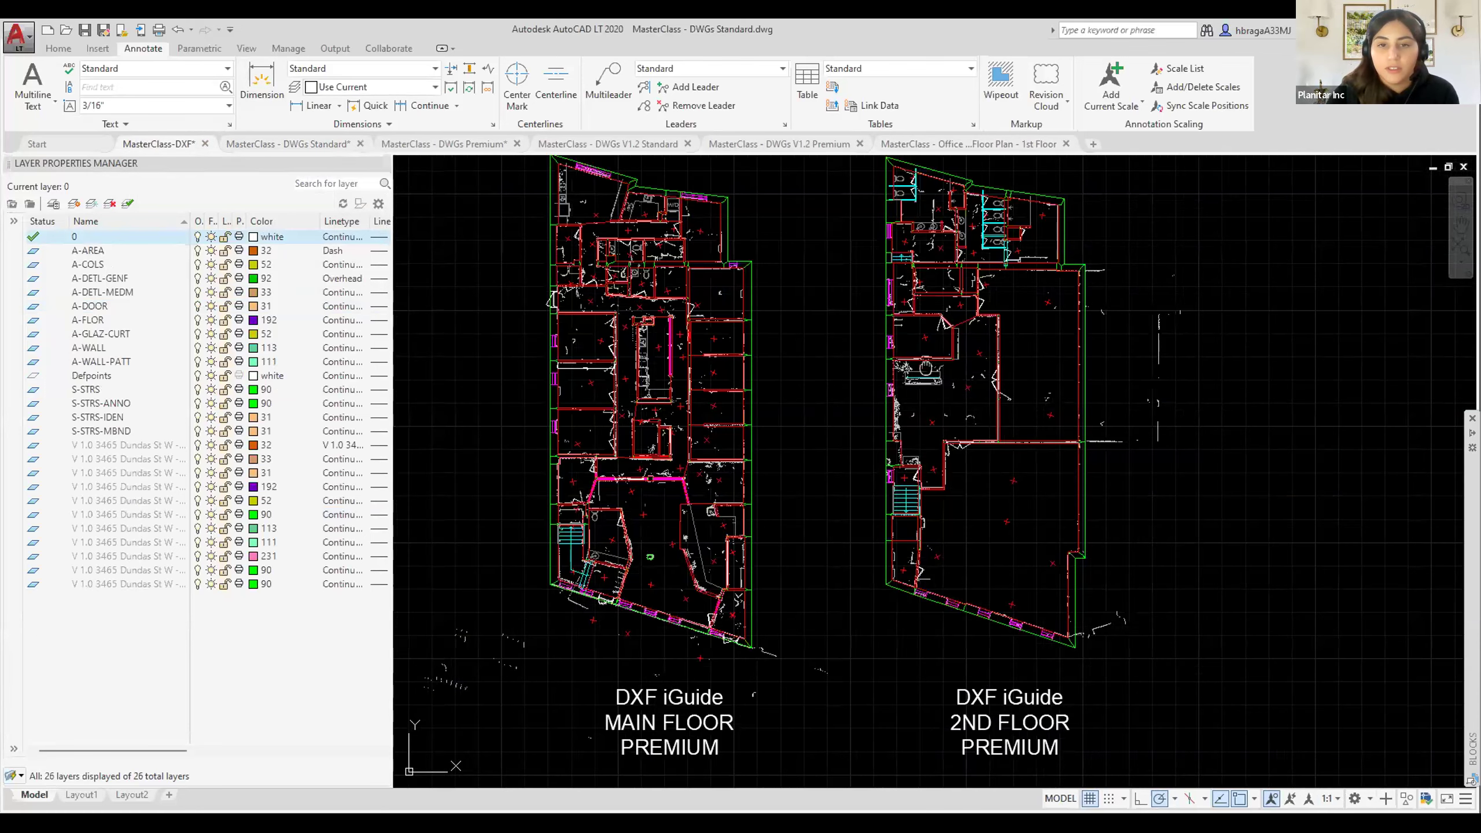
scroll(1044, 348, "up", 2)
scroll(583, 513, "up", 1)
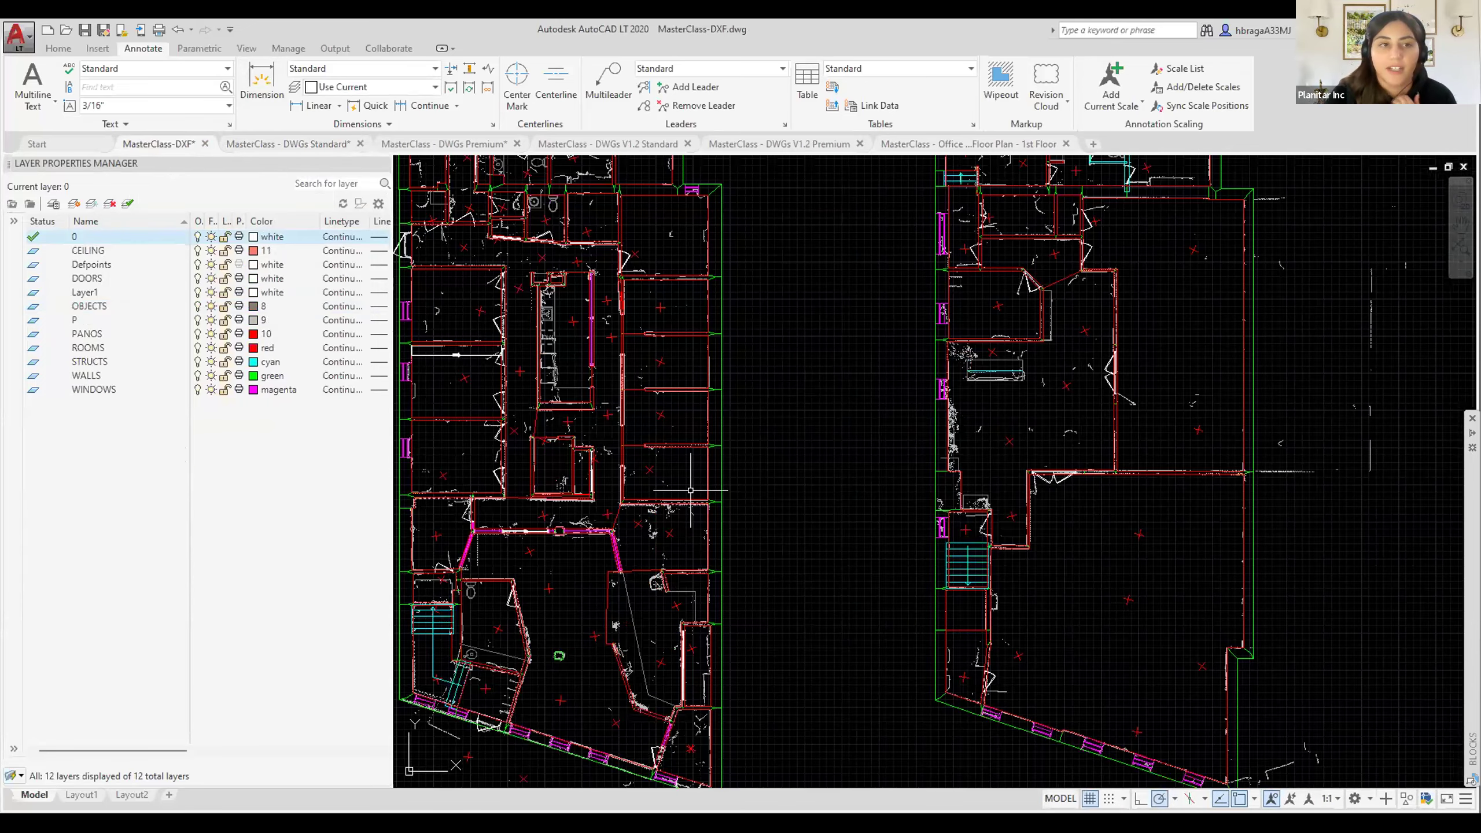
scroll(729, 478, "up", 1)
scroll(816, 440, "down", 3)
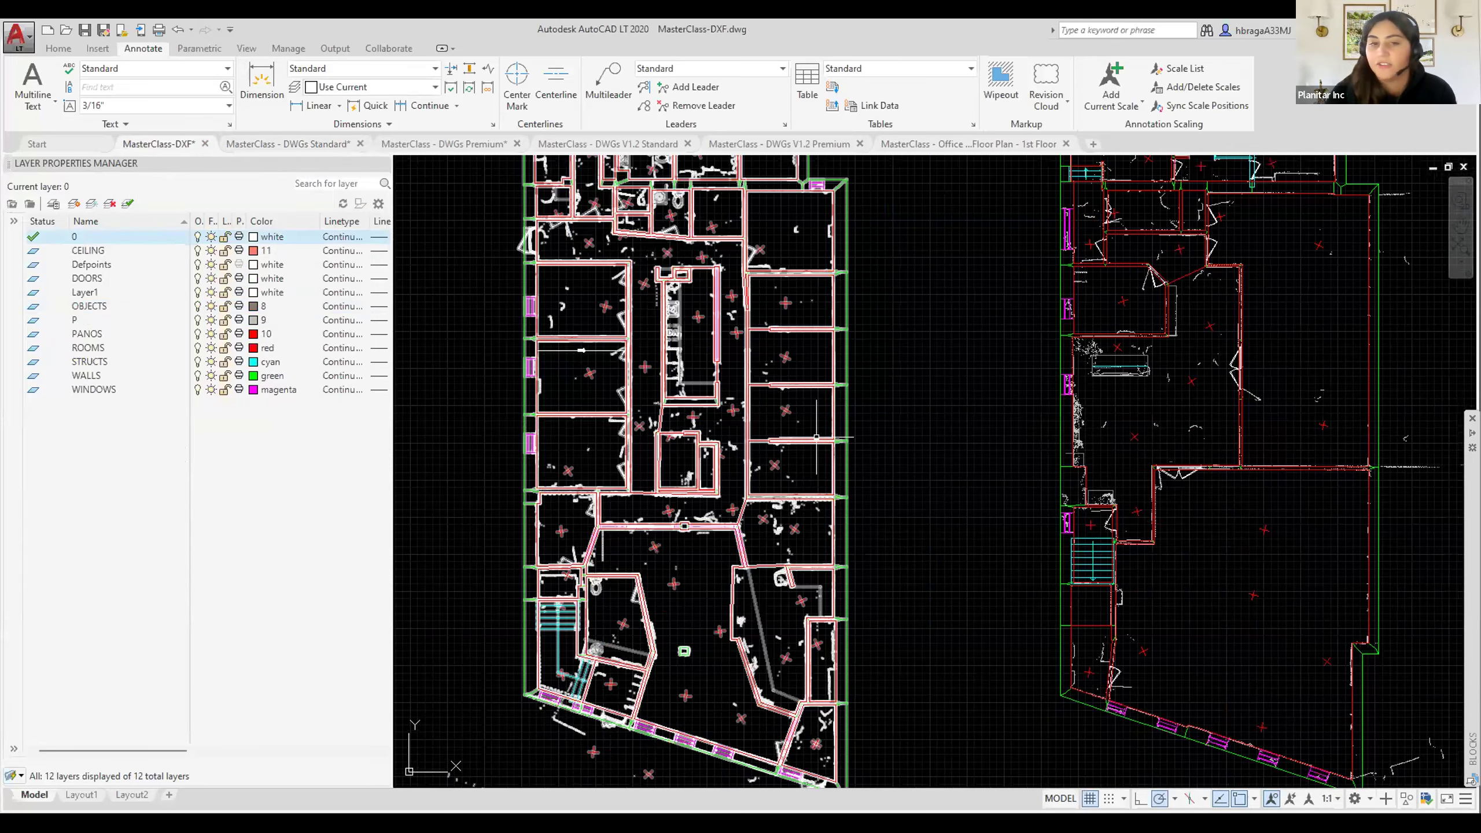
middle_click_drag(893, 411, 929, 386)
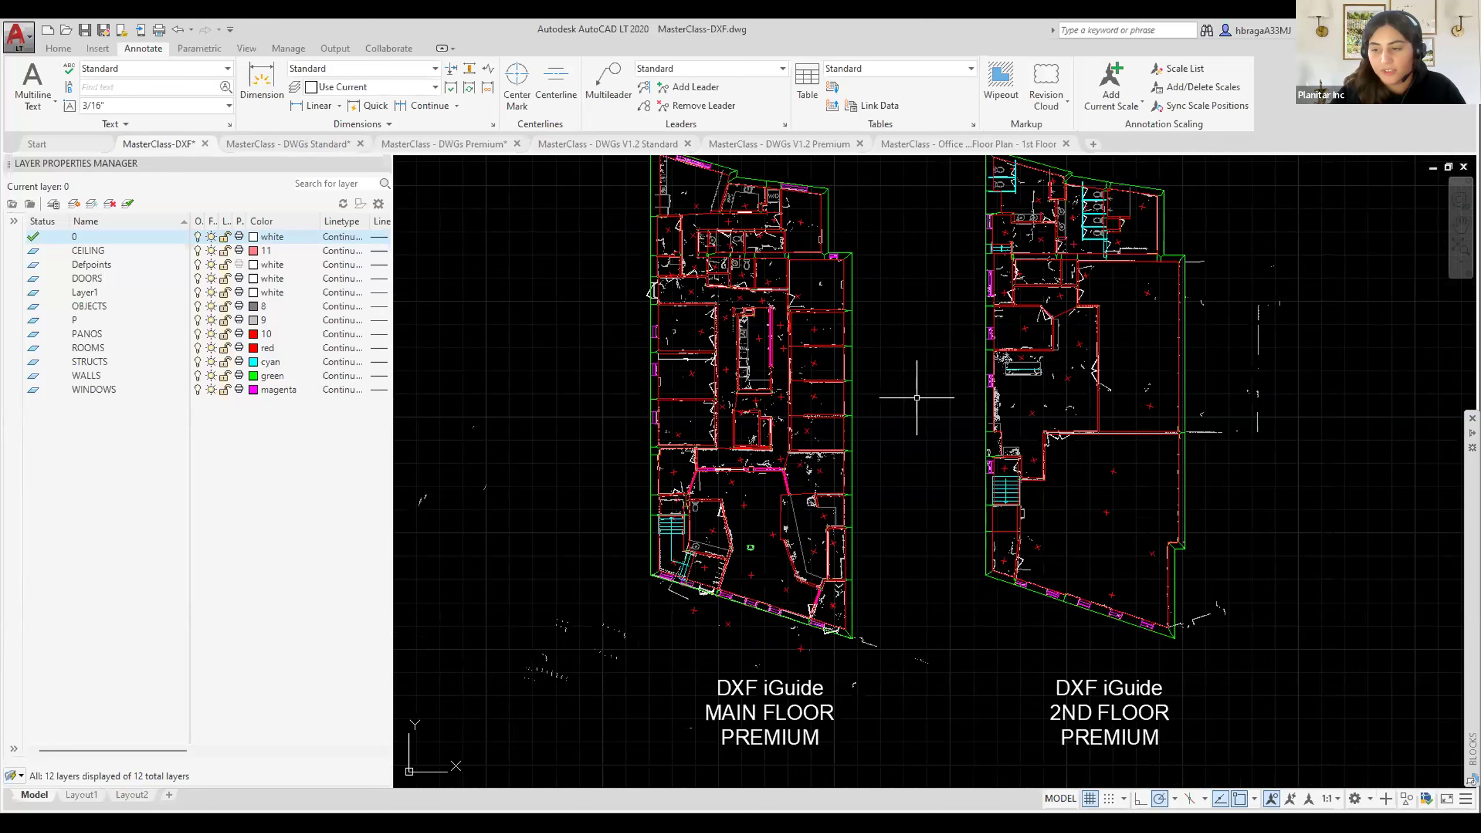
Switch to the MasterClass - DWGs Standard drawing, pan to its main floor, and select all 26 layers.
left_click(320, 143)
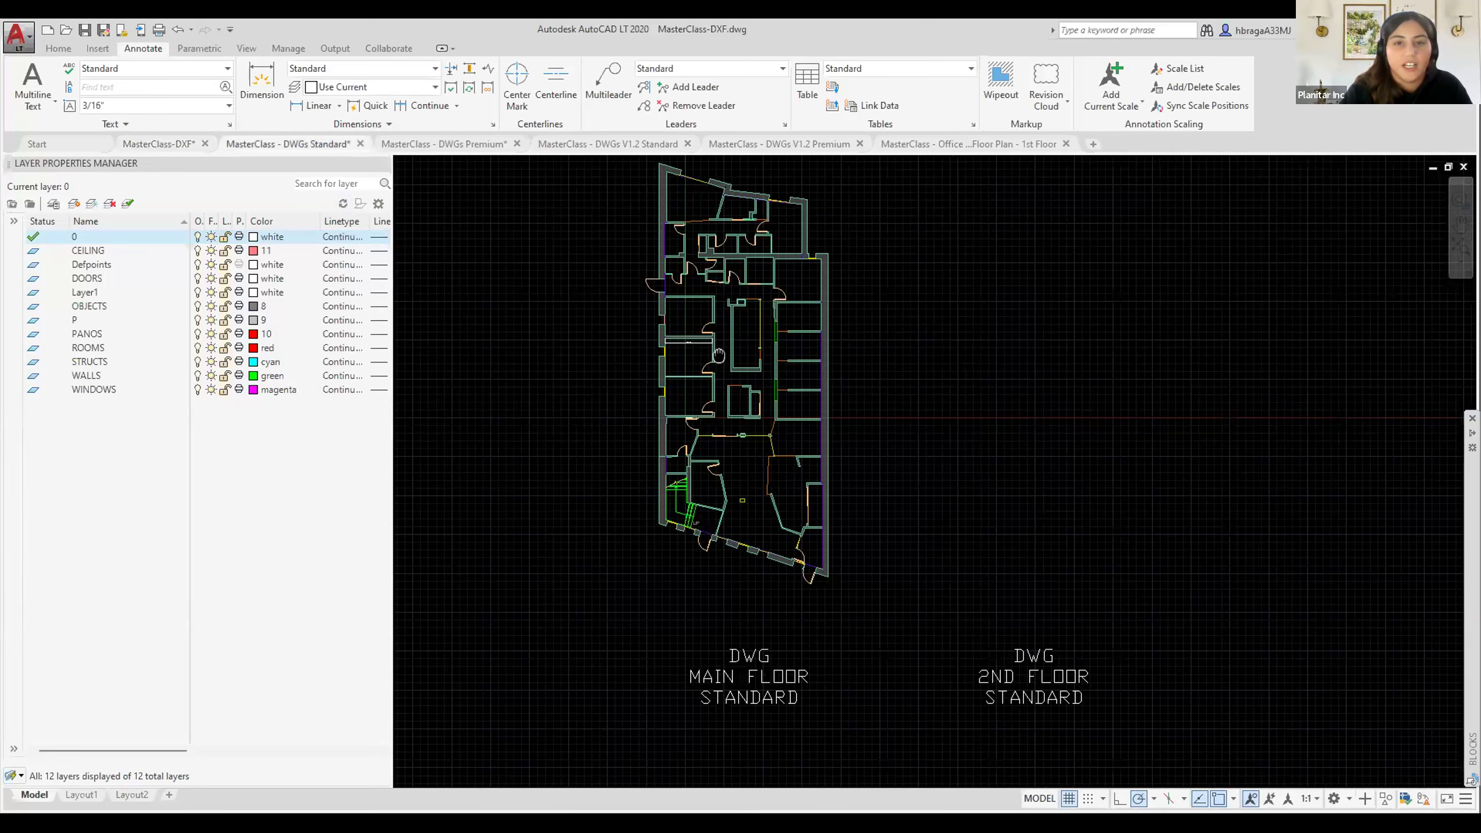
scroll(659, 319, "up", 2)
mouse_move(816, 569)
middle_mouse_down()
mouse_move(844, 589)
mouse_move(794, 505)
mouse_move(817, 547)
middle_mouse_up()
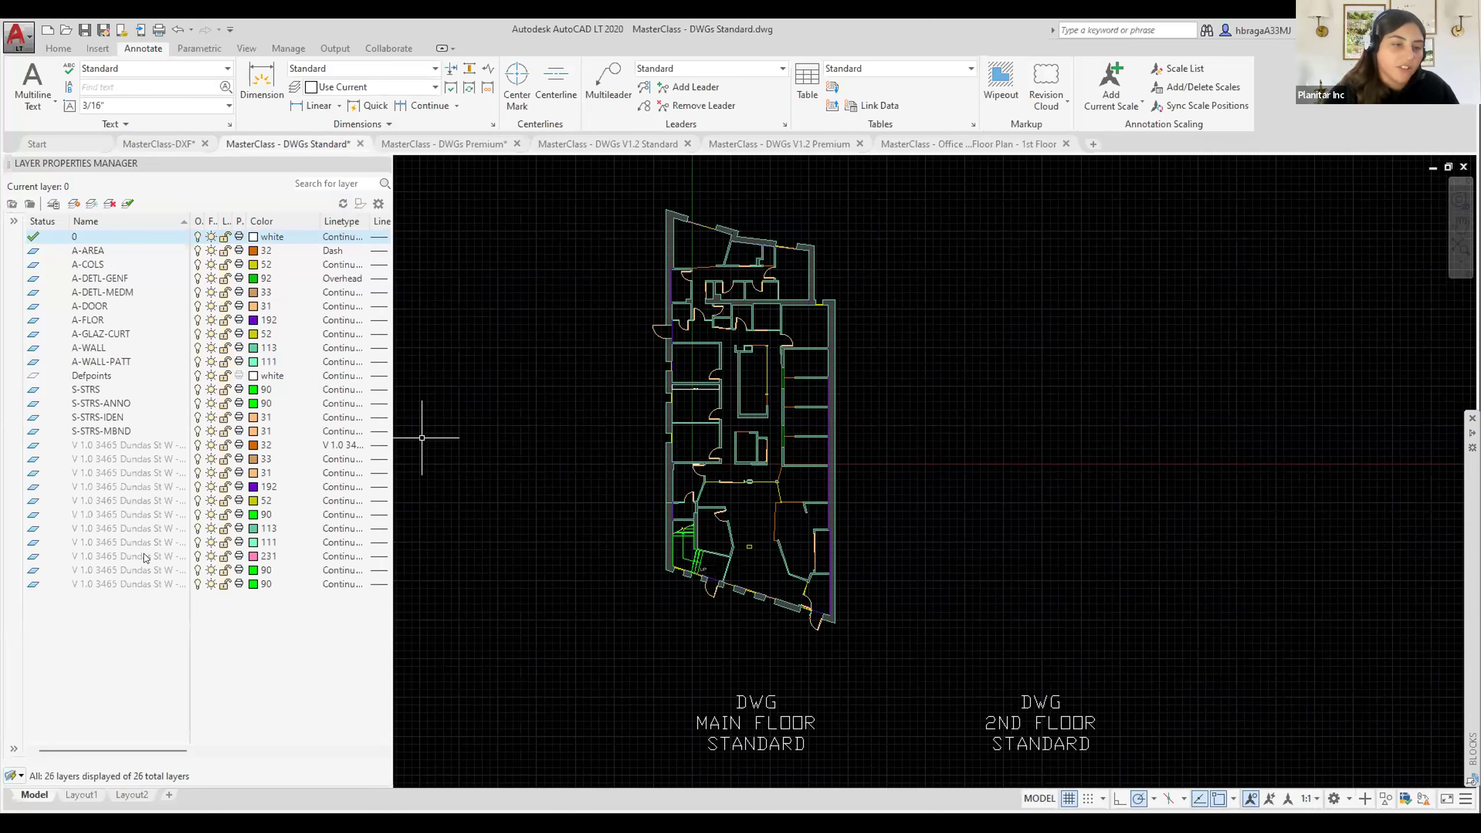
left_click(137, 585, "shift")
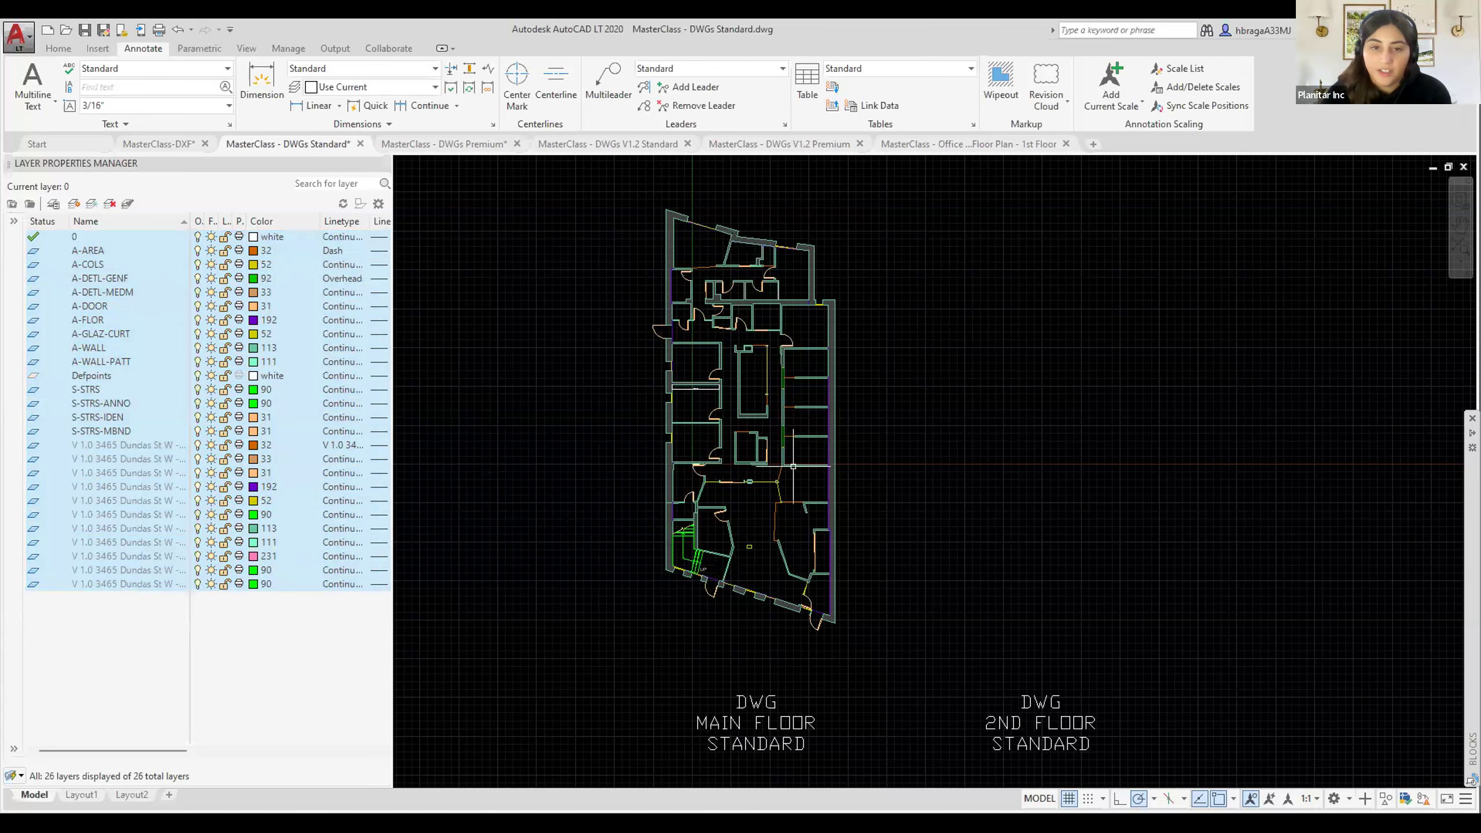
scroll(774, 460, "up", 3)
scroll(606, 349, "up", 3)
scroll(641, 336, "up", 2)
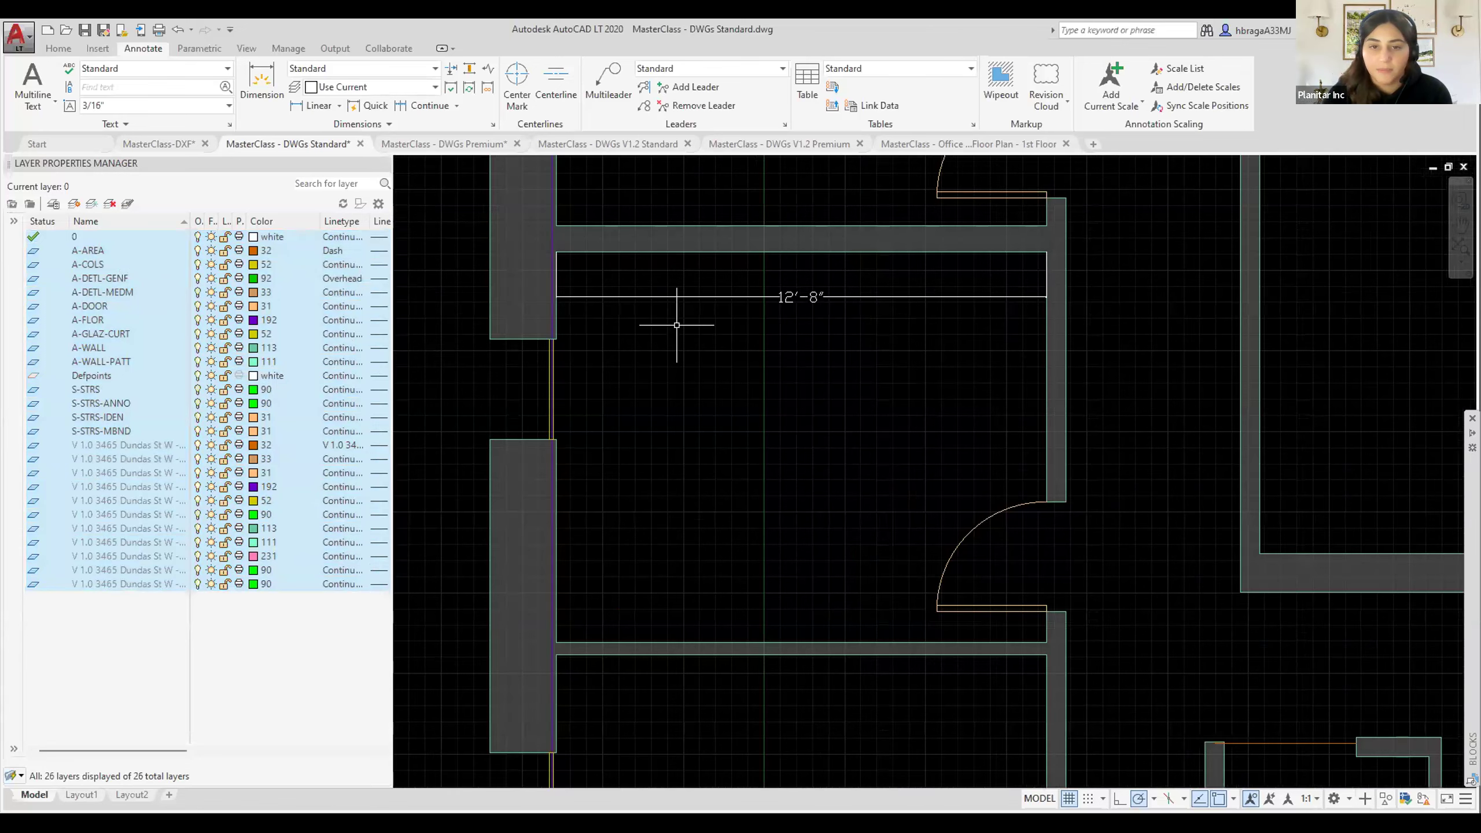
scroll(676, 322, "up", 2)
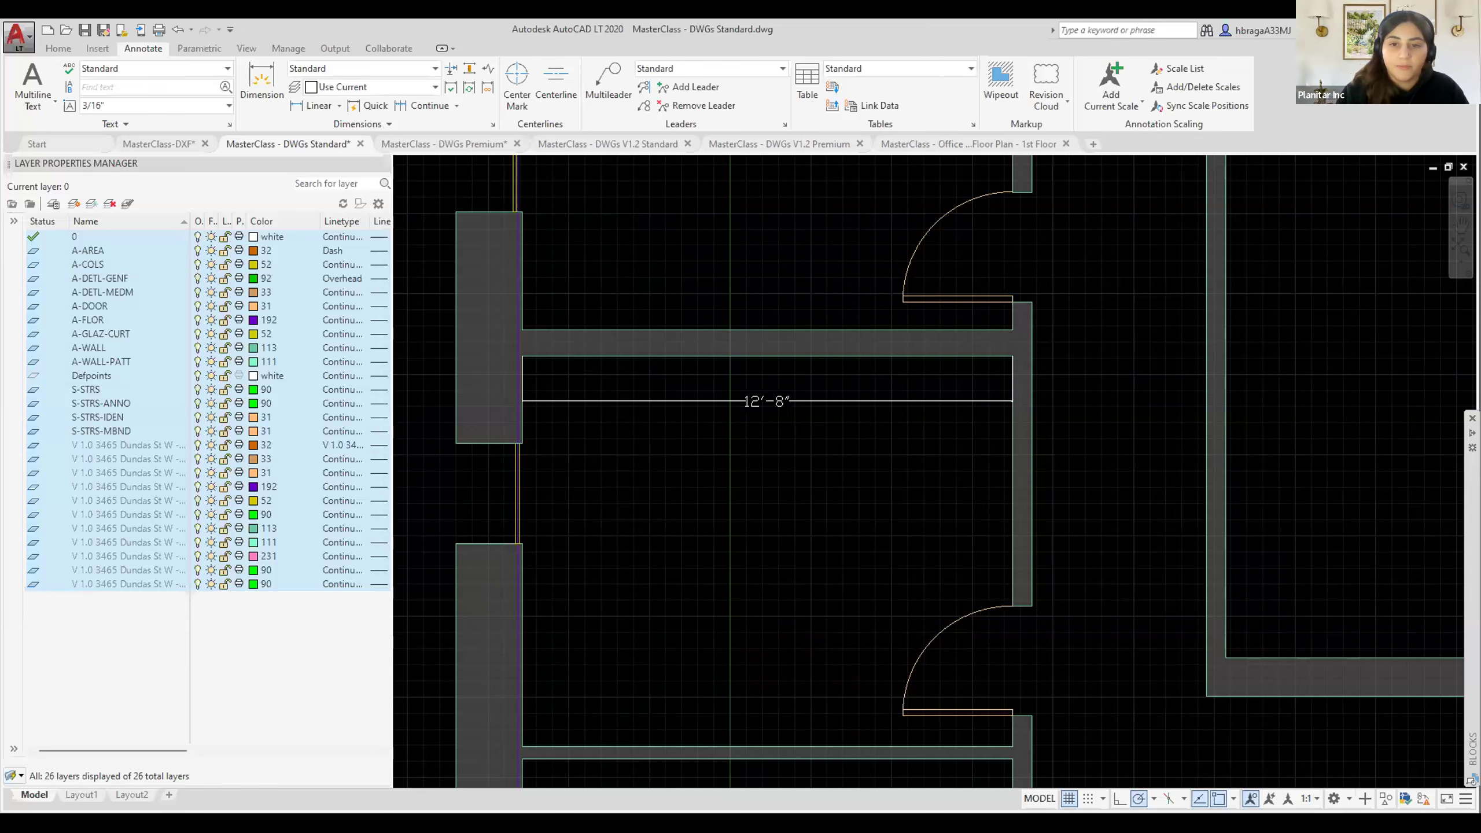
scroll(801, 440, "down", 4)
middle_click_drag(822, 455, 723, 498)
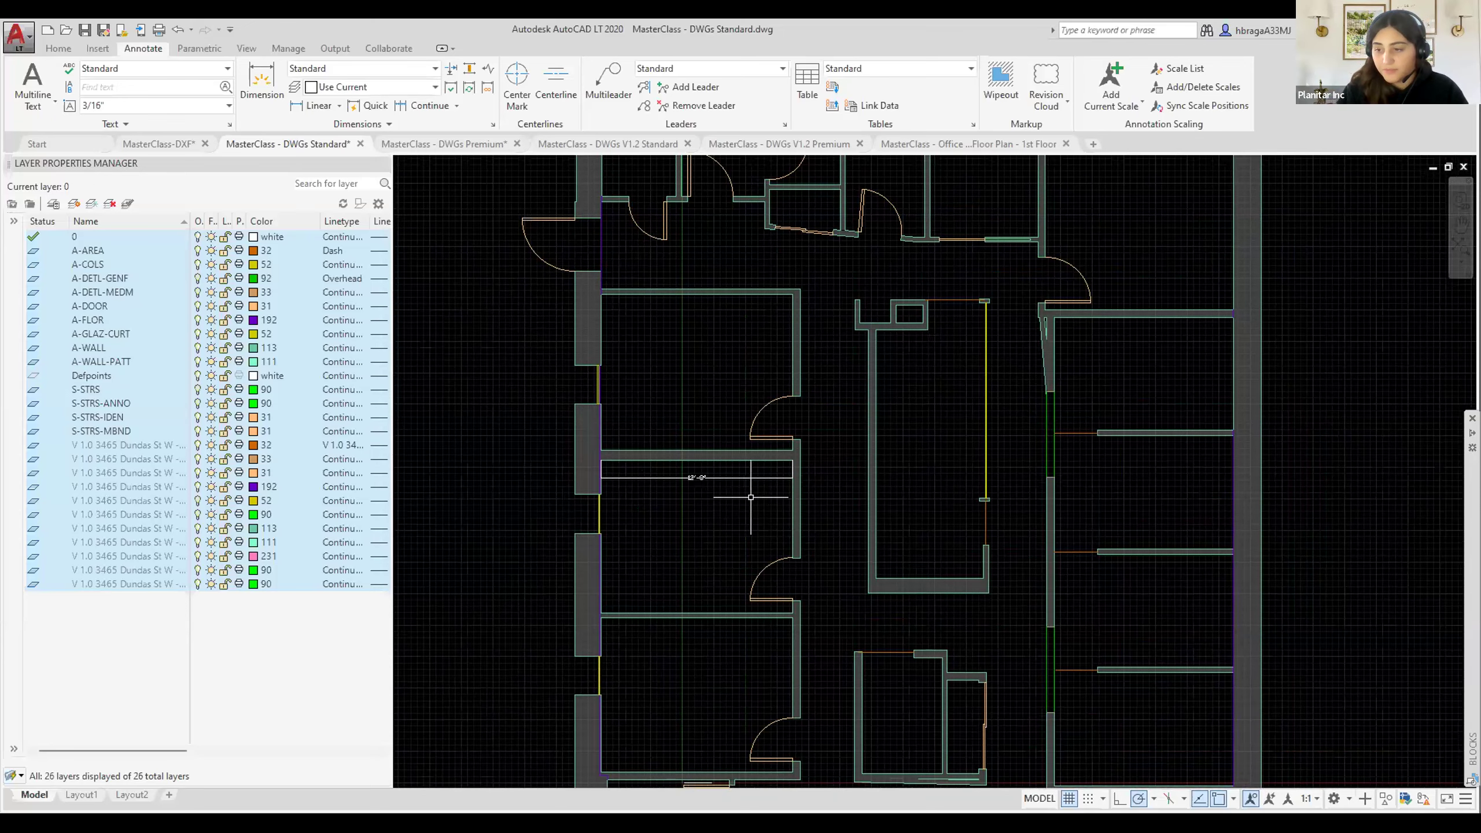
middle_click_drag(971, 515, 921, 617)
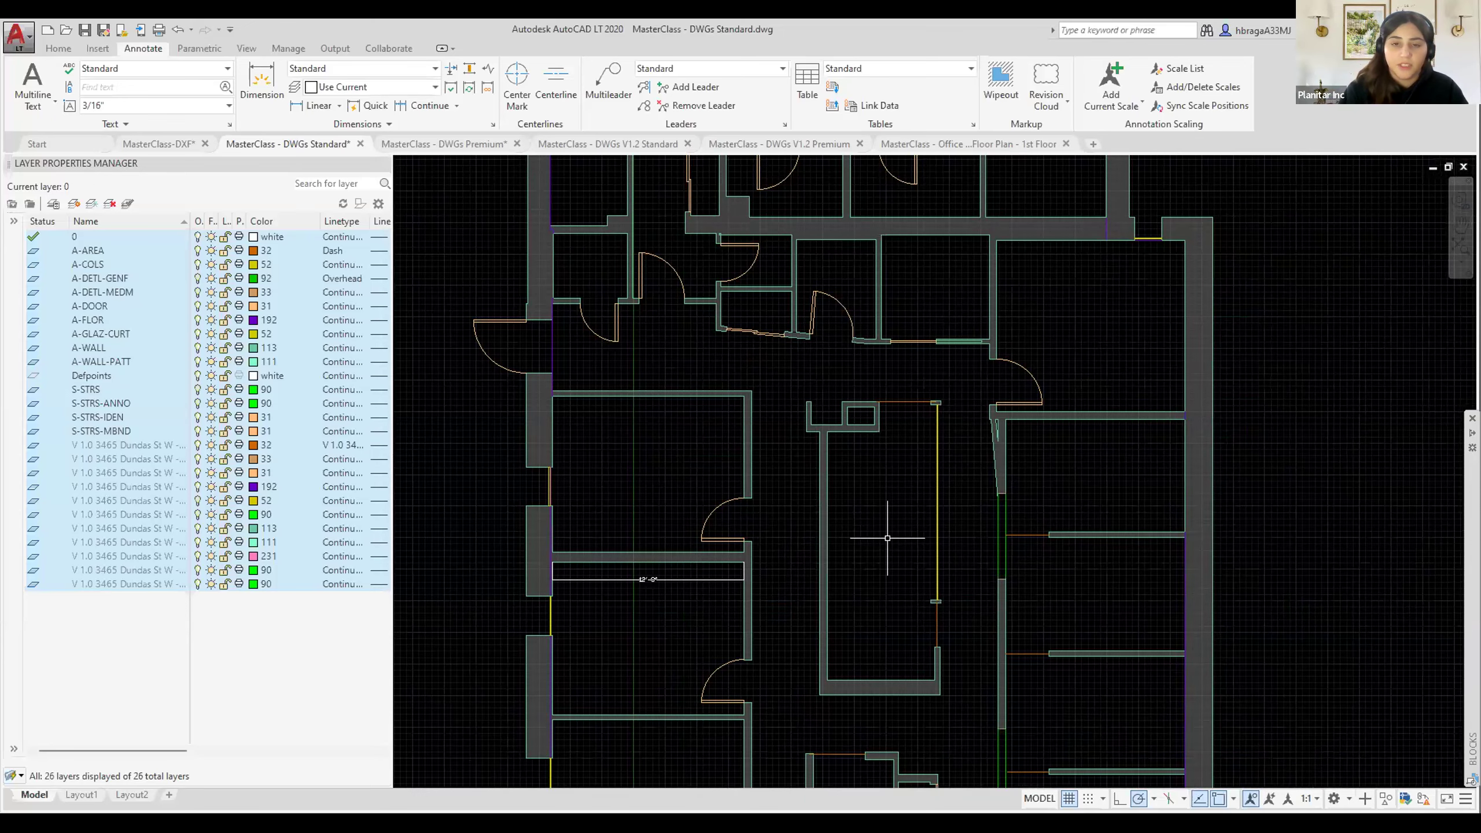
middle_click_drag(893, 530, 913, 776)
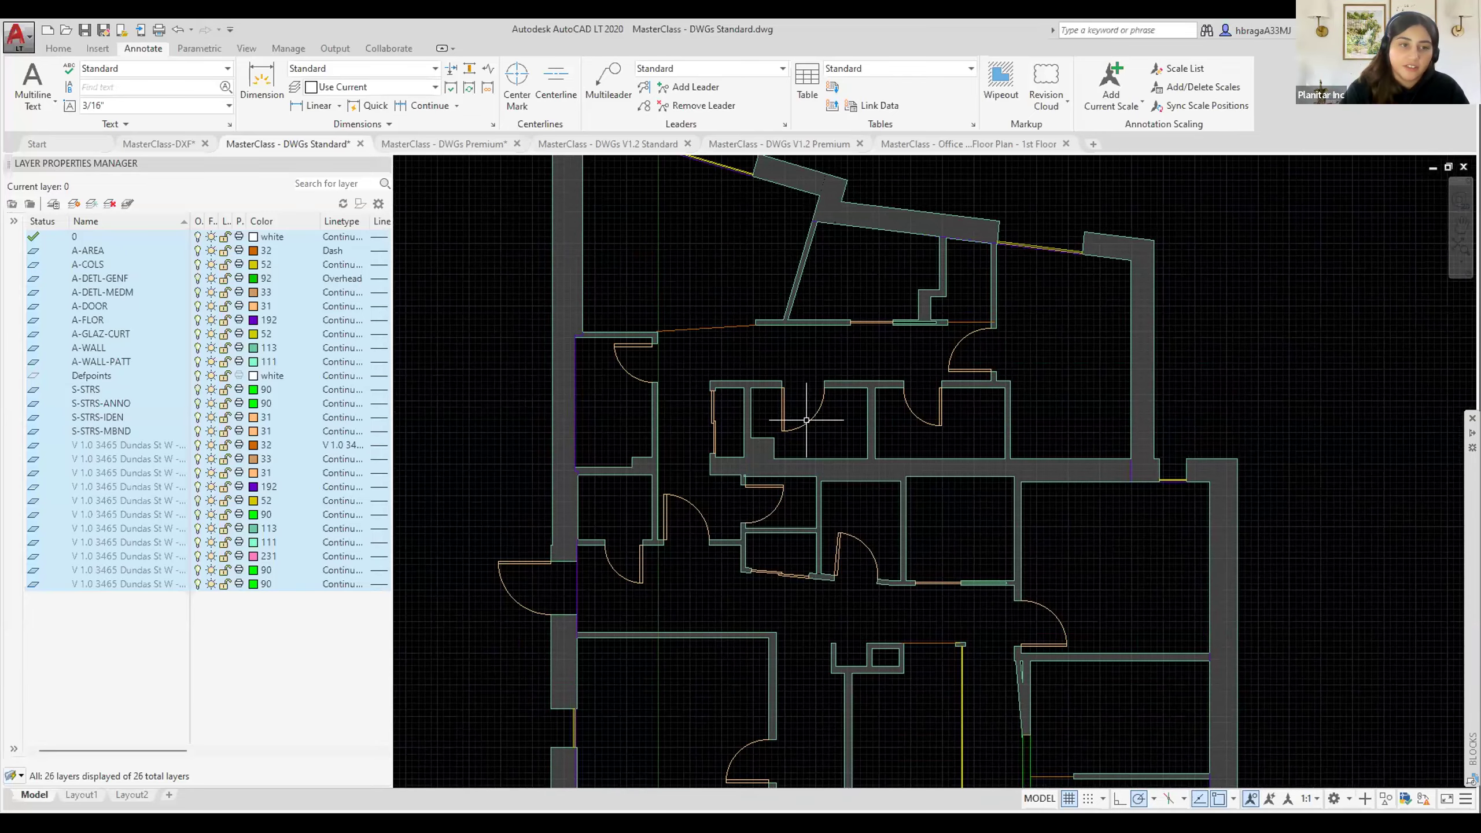
middle_click_drag(934, 736, 874, 445)
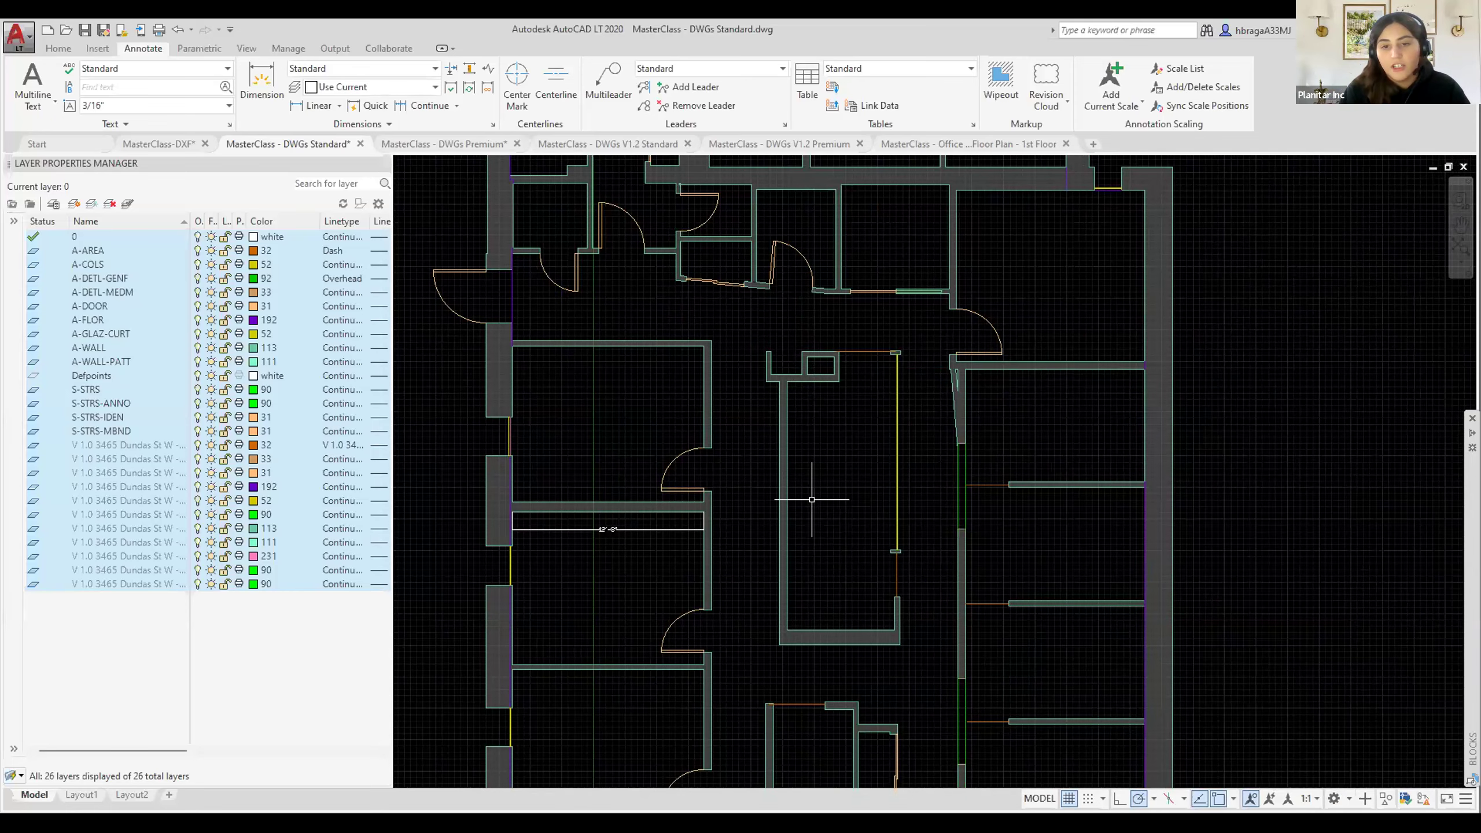
middle_click_drag(811, 453, 818, 404)
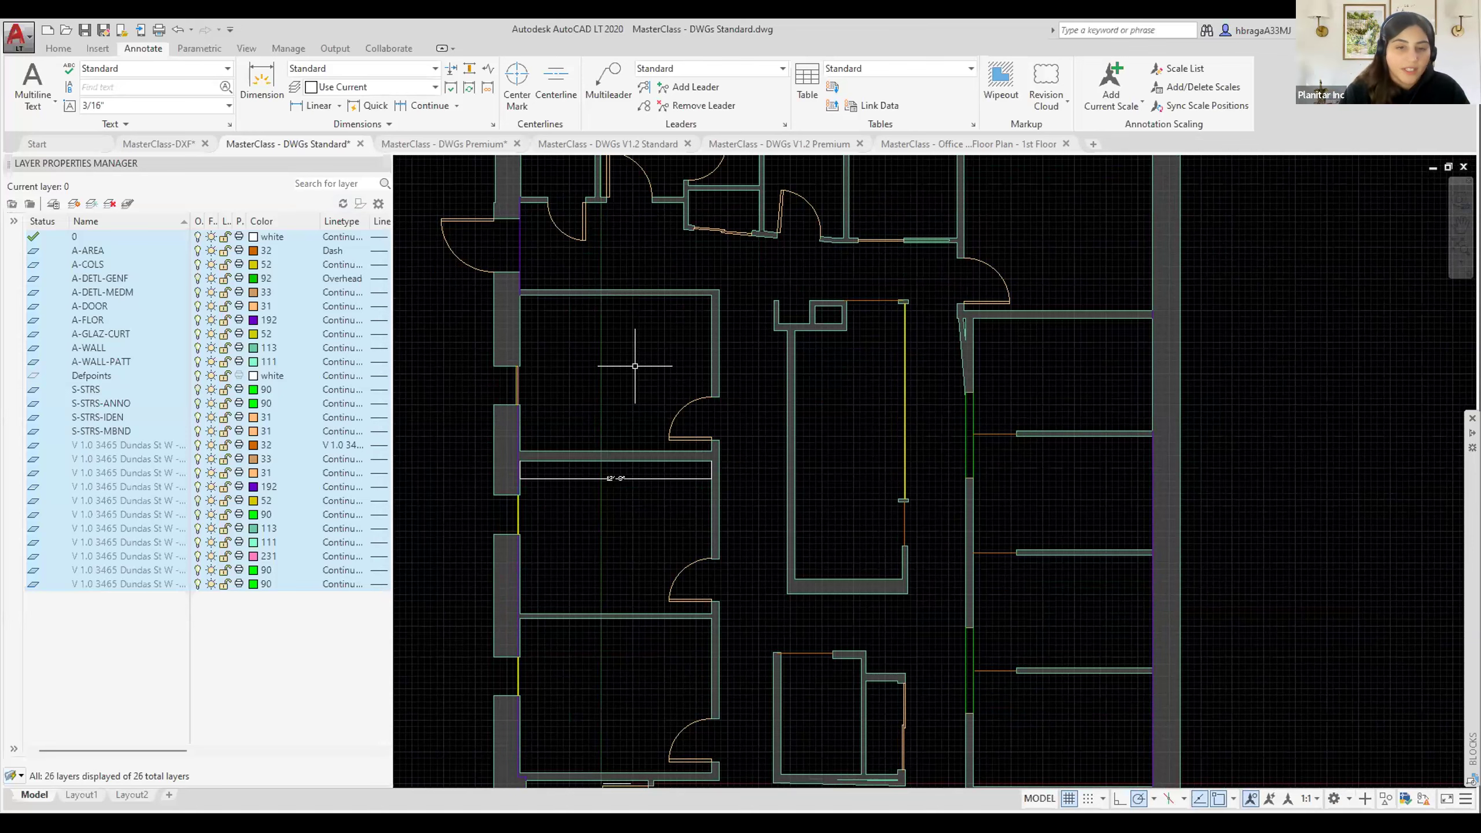
scroll(636, 317, "up", 2)
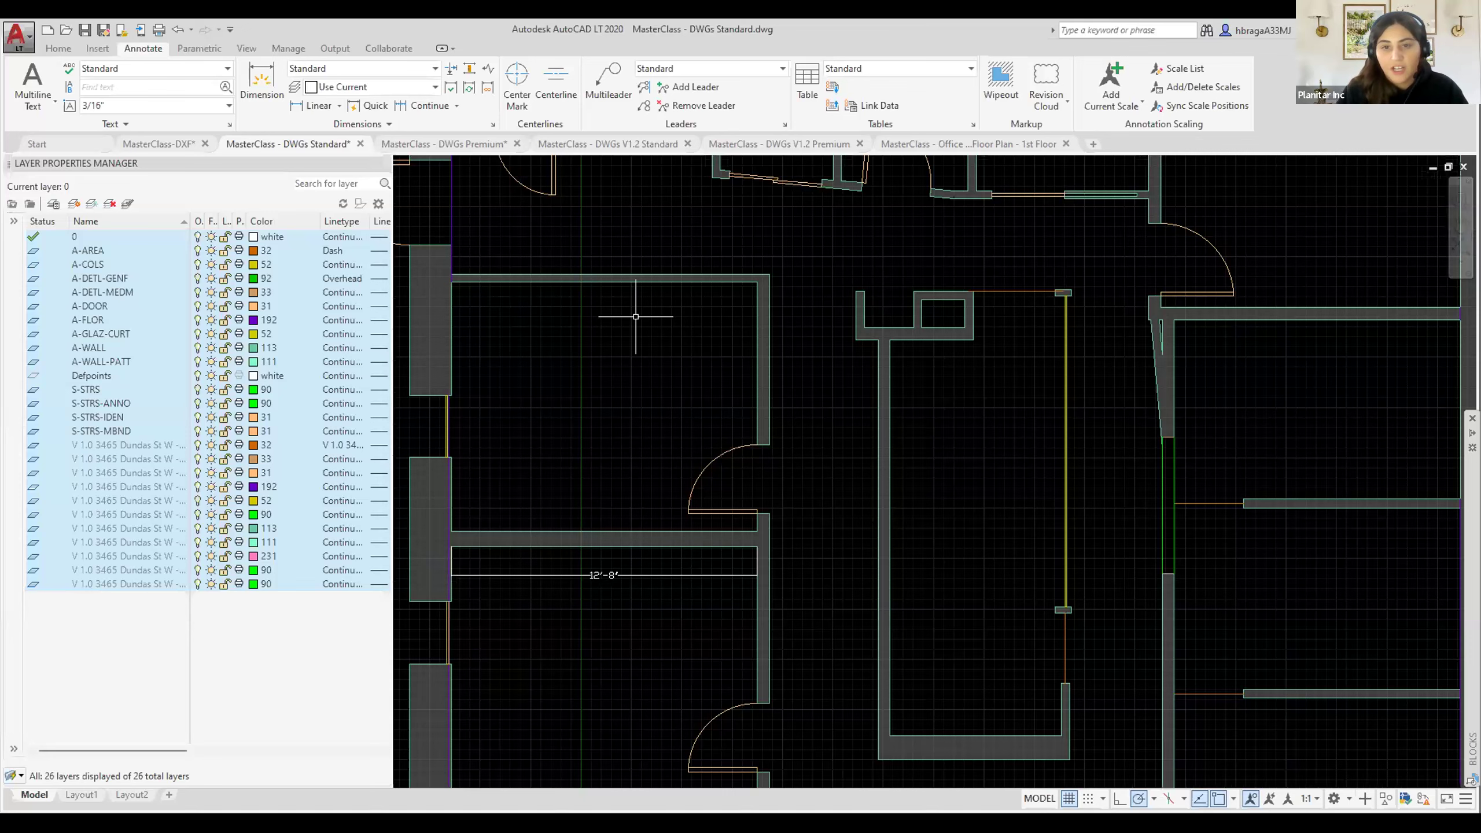
middle_click_drag(660, 343, 686, 483)
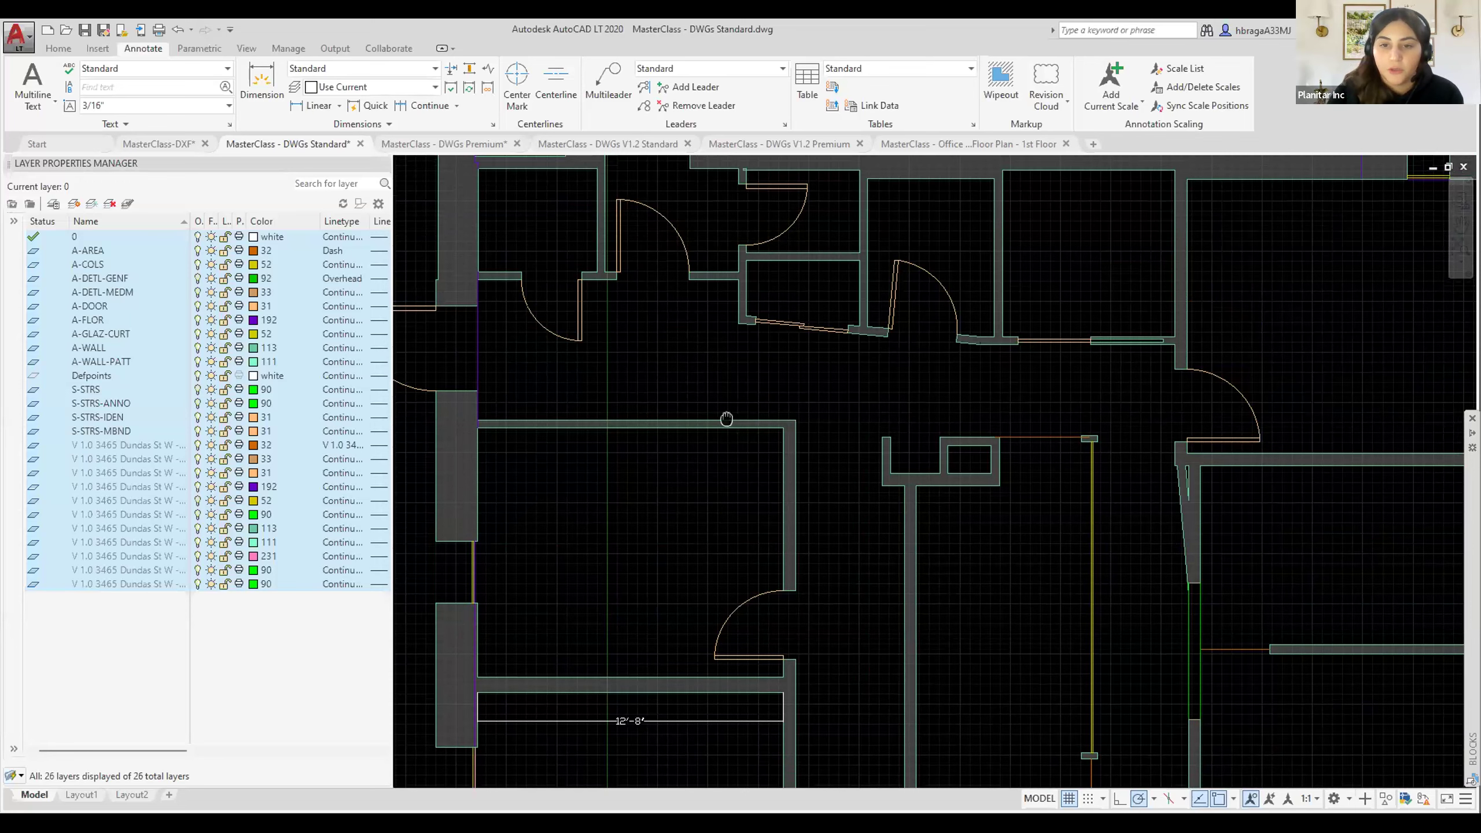
middle_click_drag(715, 376, 671, 530)
scroll(712, 543, "down", 2)
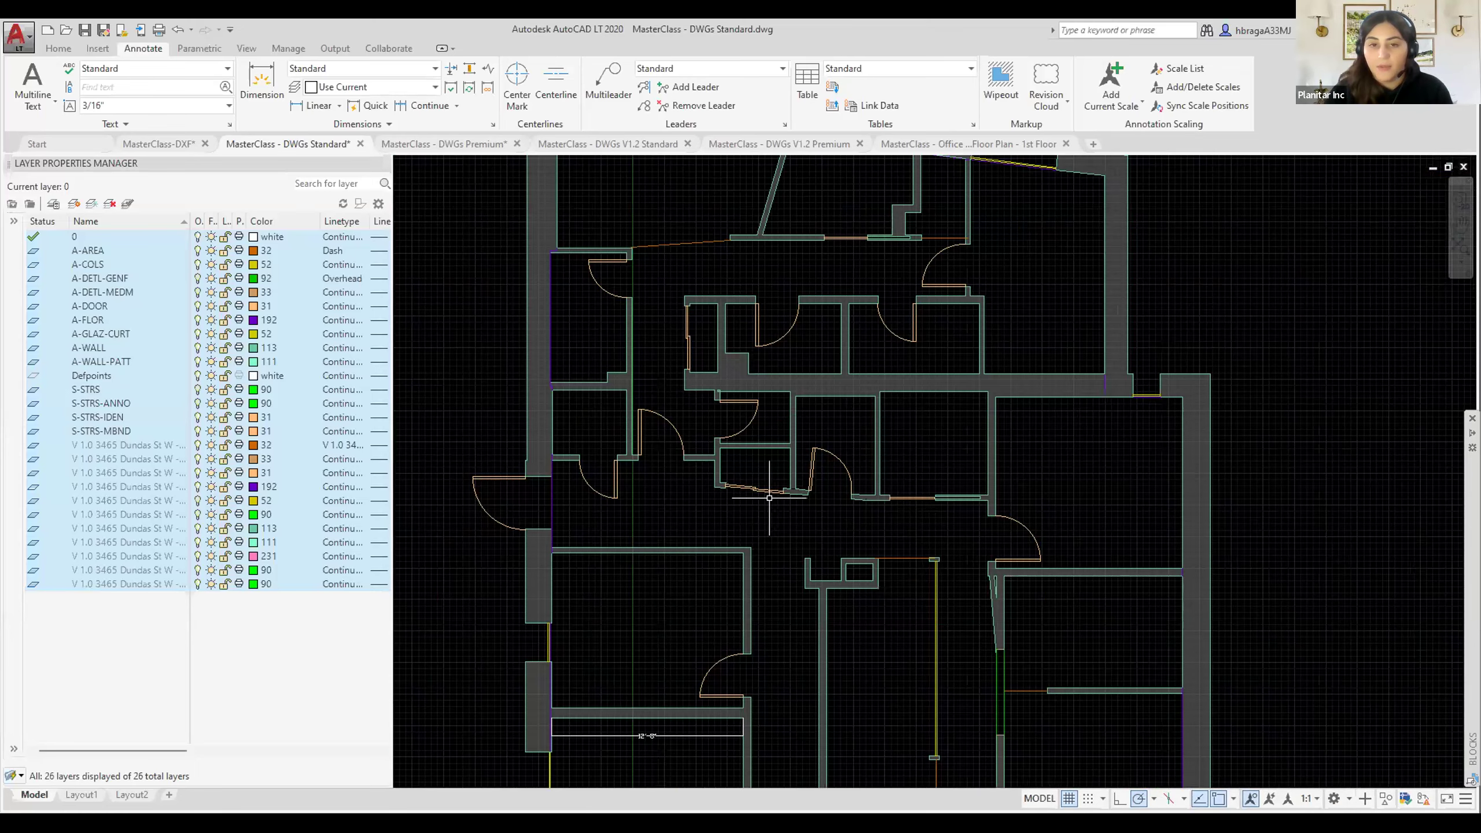
scroll(764, 467, "up", 2)
scroll(762, 418, "down", 3)
middle_click_drag(823, 496, 803, 435)
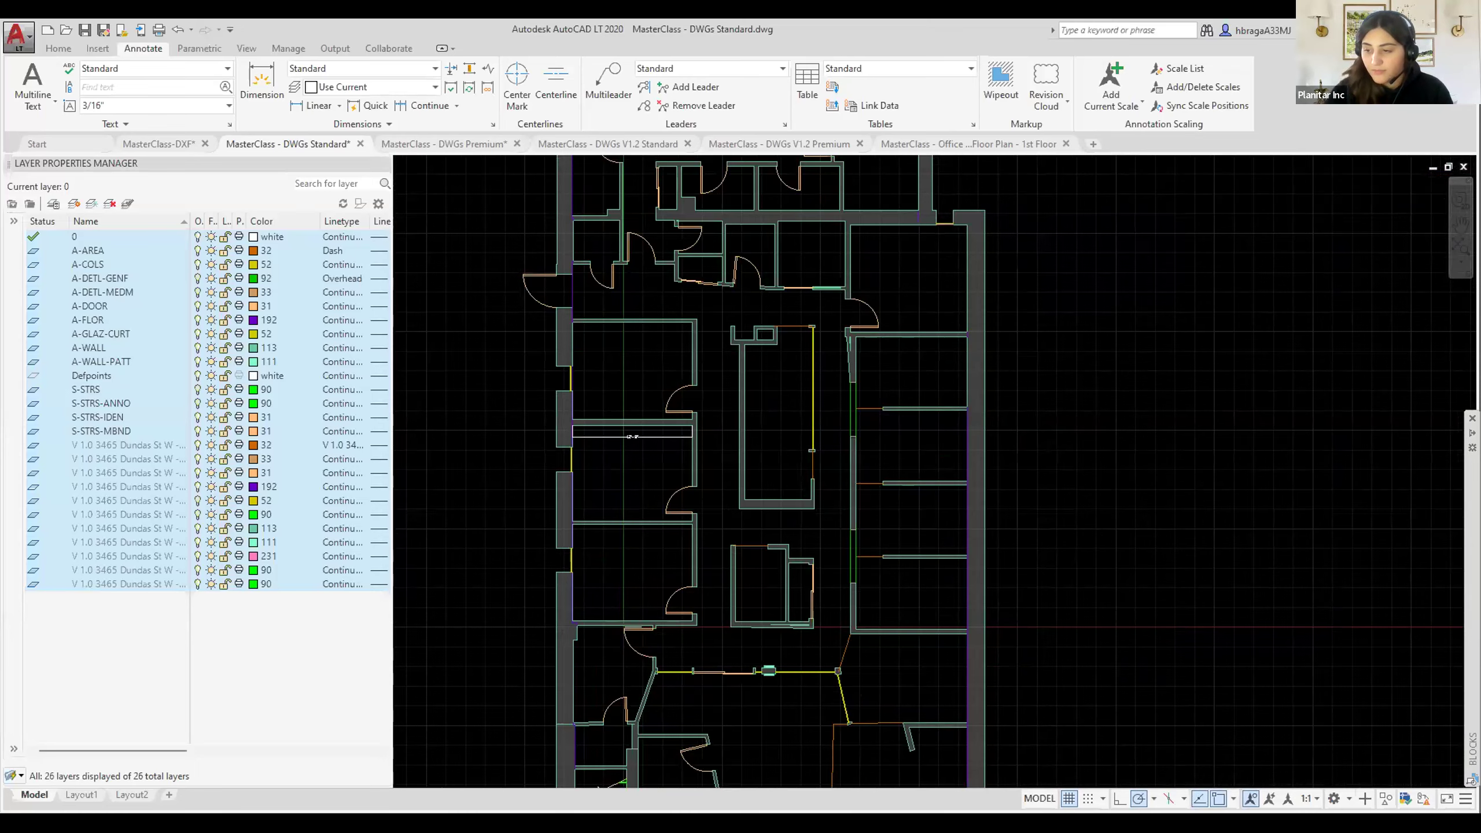
scroll(795, 445, "down", 1)
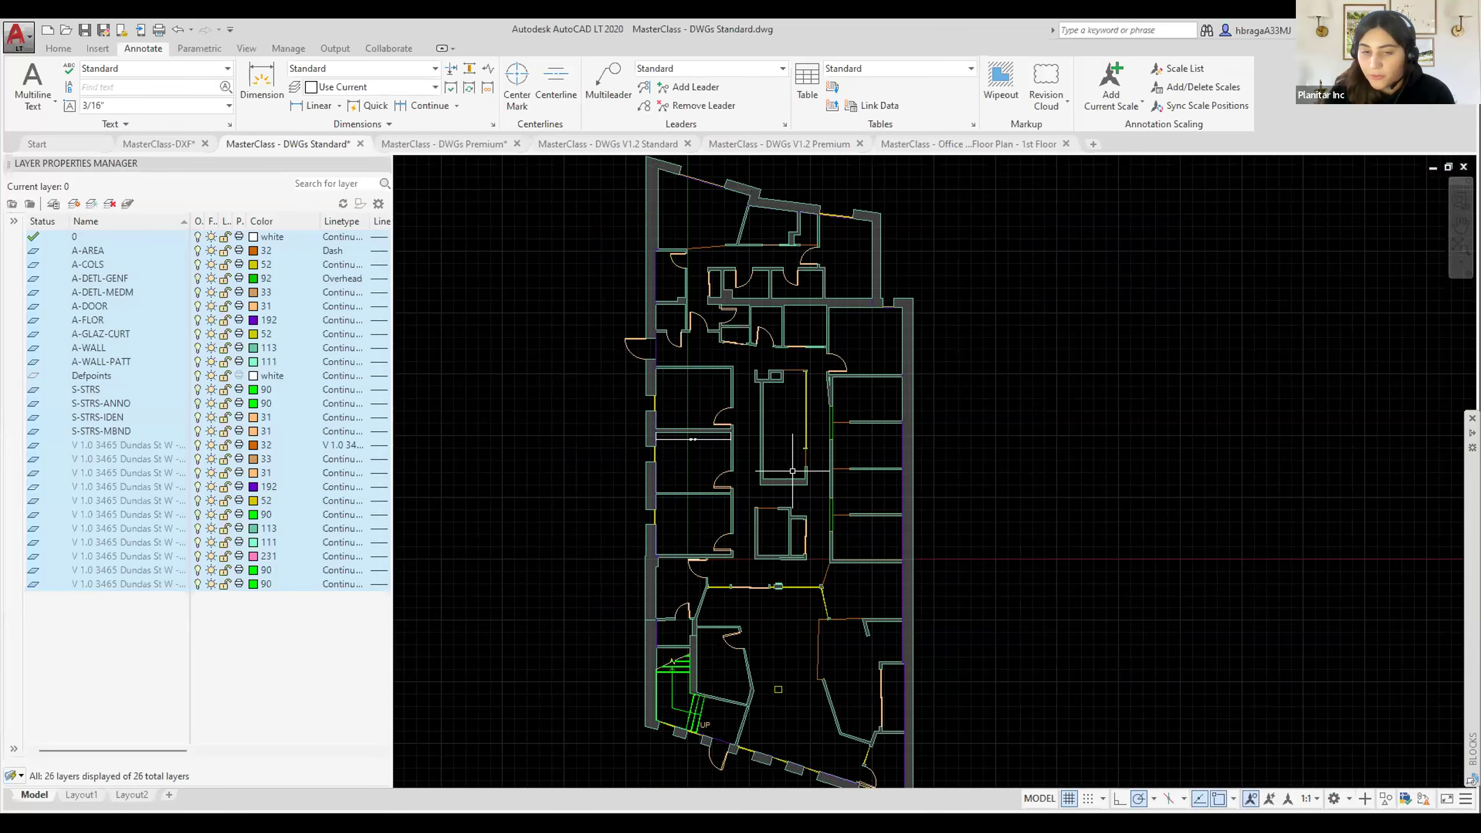
middle_click_drag(800, 425, 782, 388)
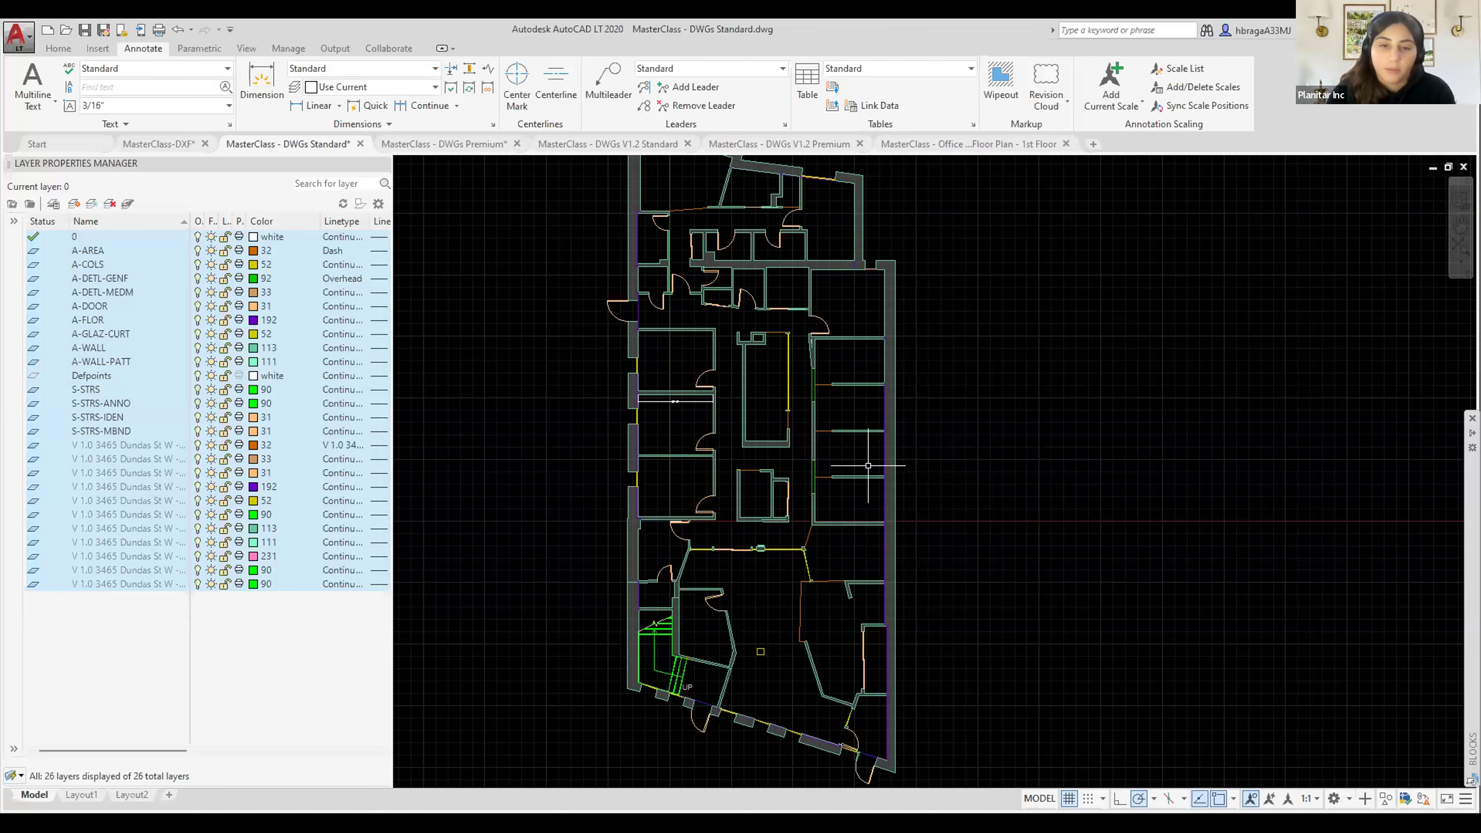
scroll(636, 419, "up", 6)
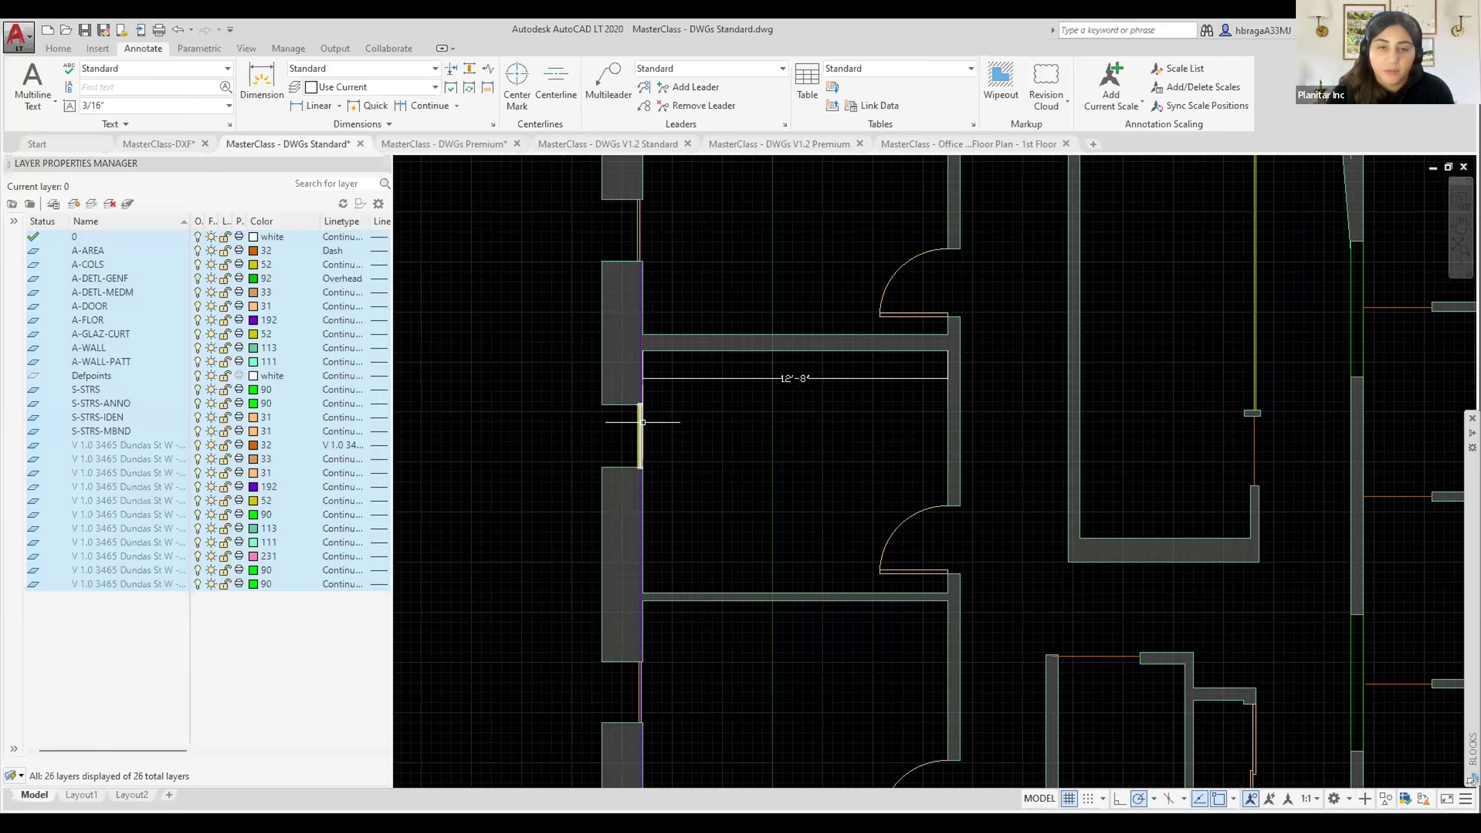
middle_click_drag(704, 503, 678, 436)
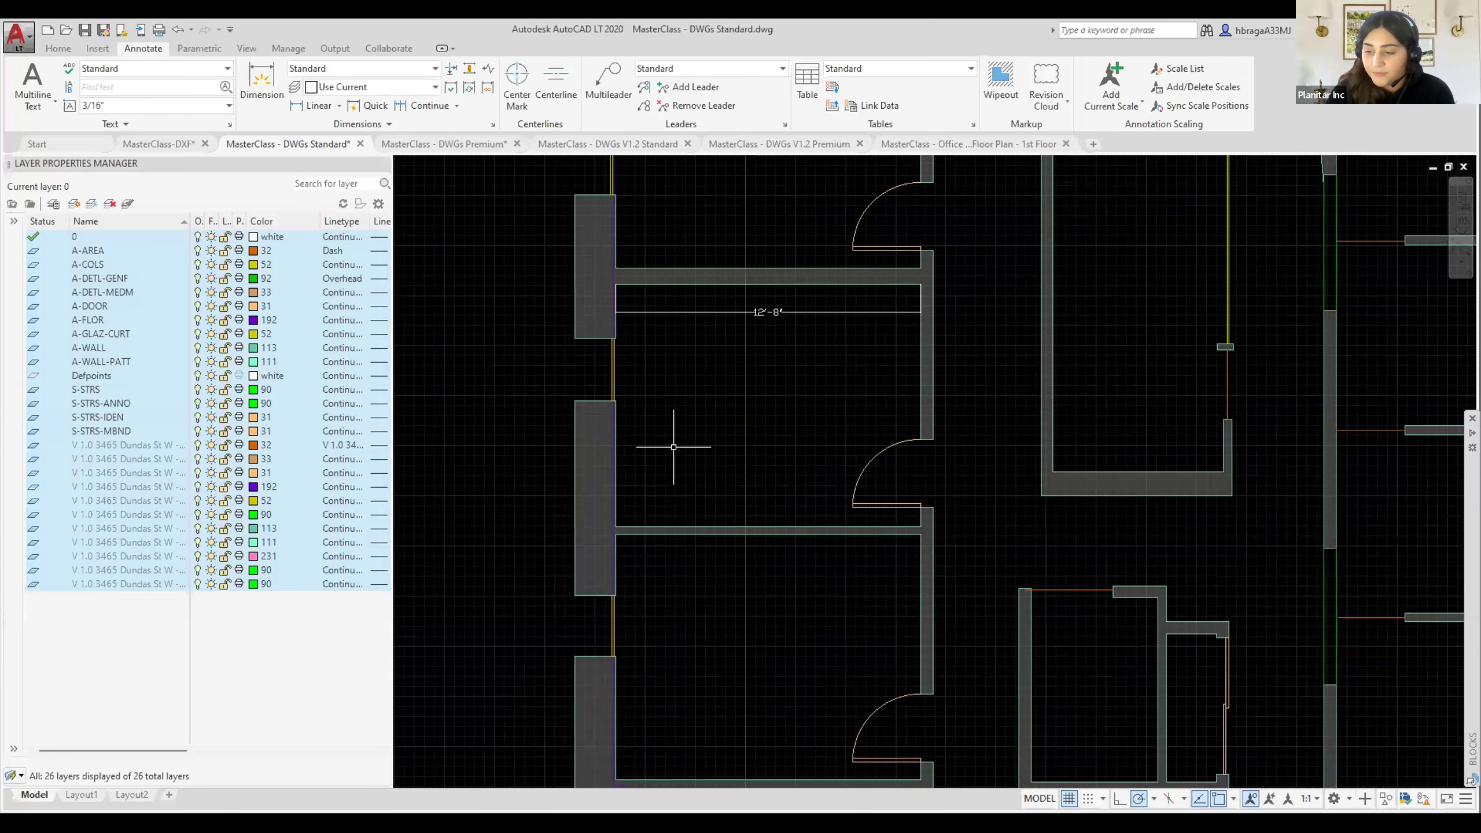
scroll(674, 447, "down", 2)
mouse_move(718, 782)
middle_mouse_down()
mouse_move(734, 712)
mouse_move(699, 560)
mouse_move(715, 659)
mouse_move(681, 570)
middle_mouse_up()
scroll(682, 571, "down", 8)
scroll(671, 555, "up", 3)
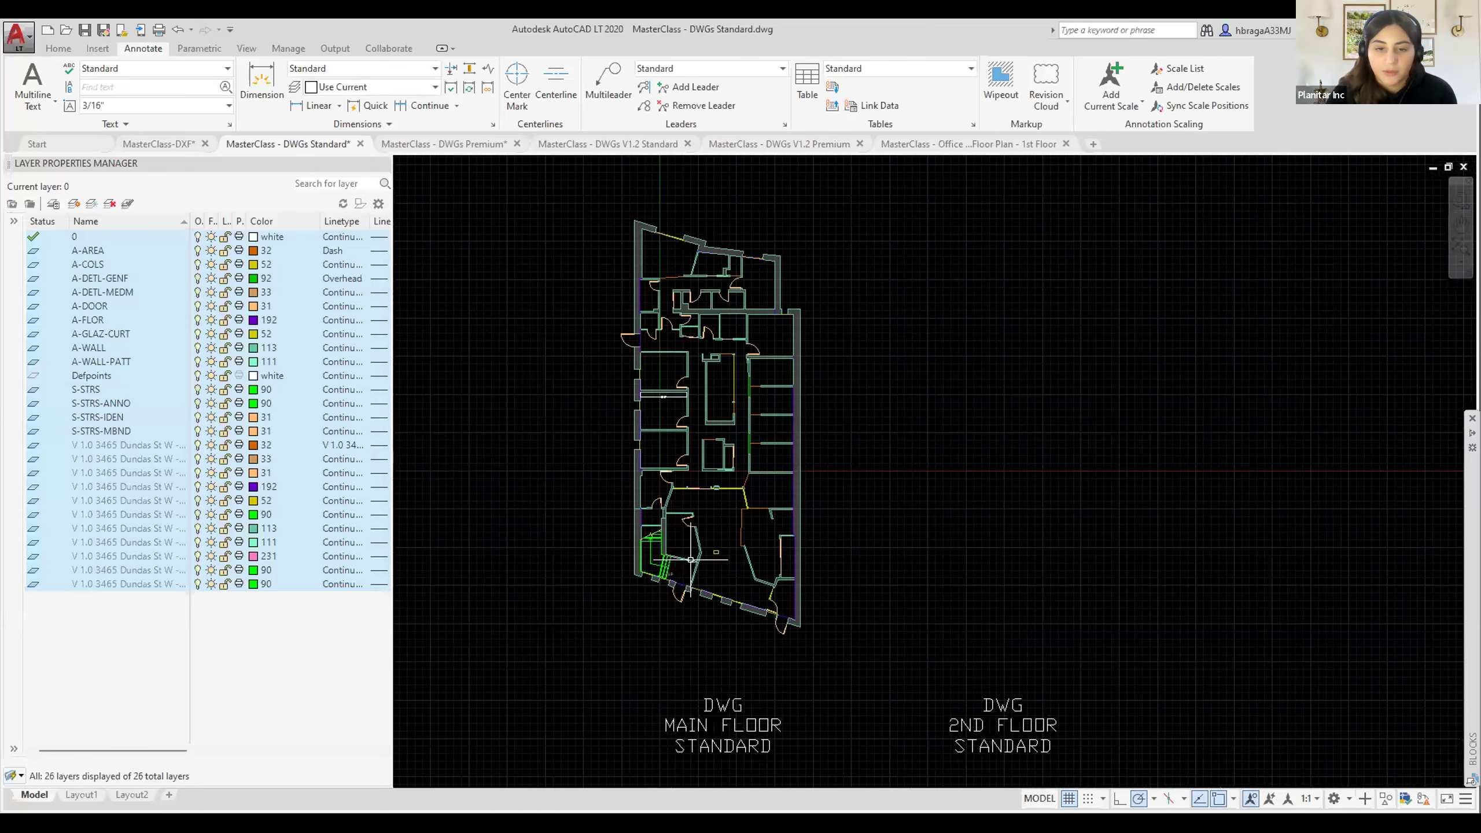
key("Escape")
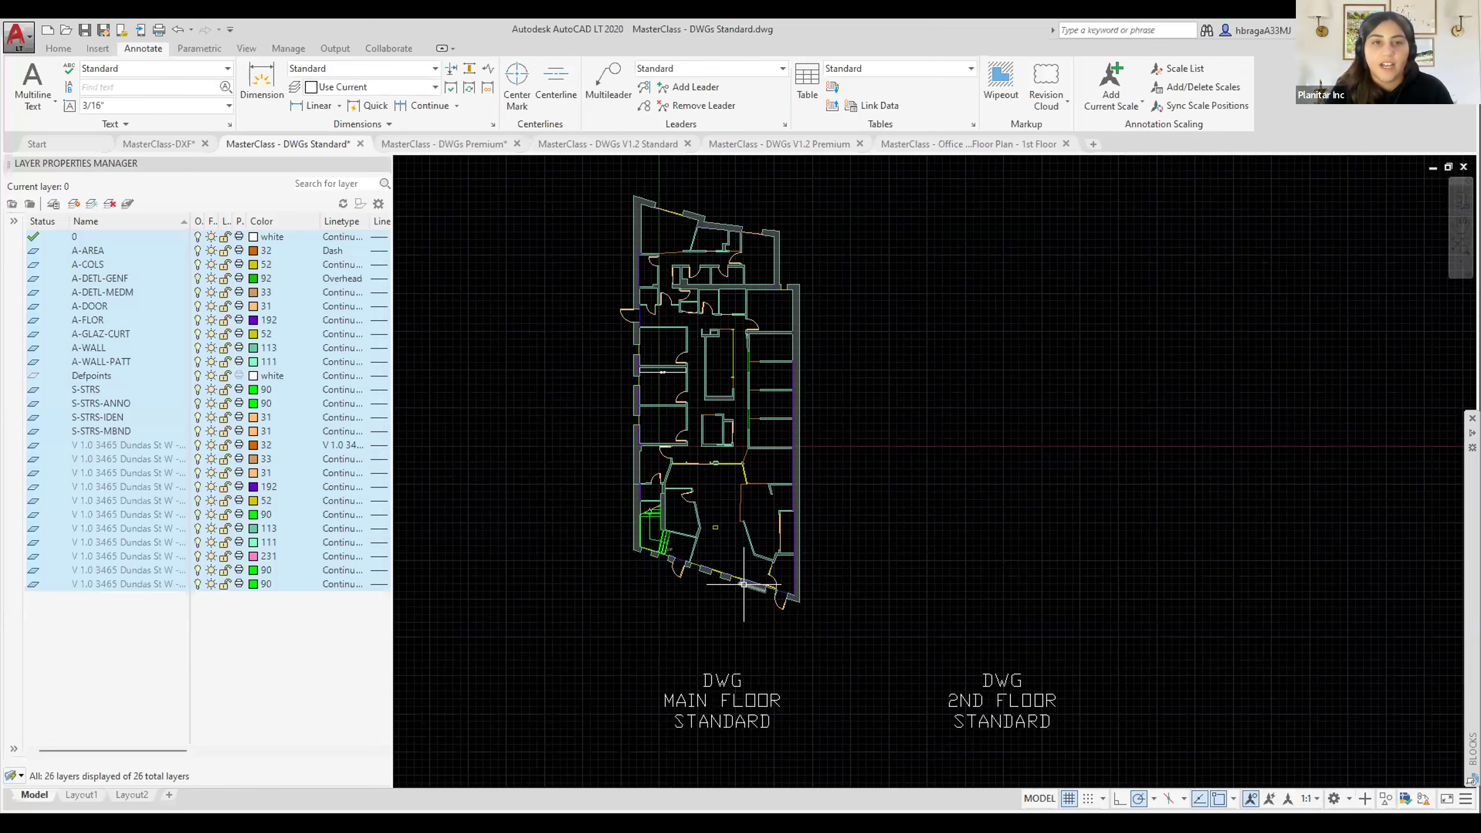
Switch to the MasterClass - DWGs Premium drawing and confirm the second floor is an xref.
left_click(432, 144)
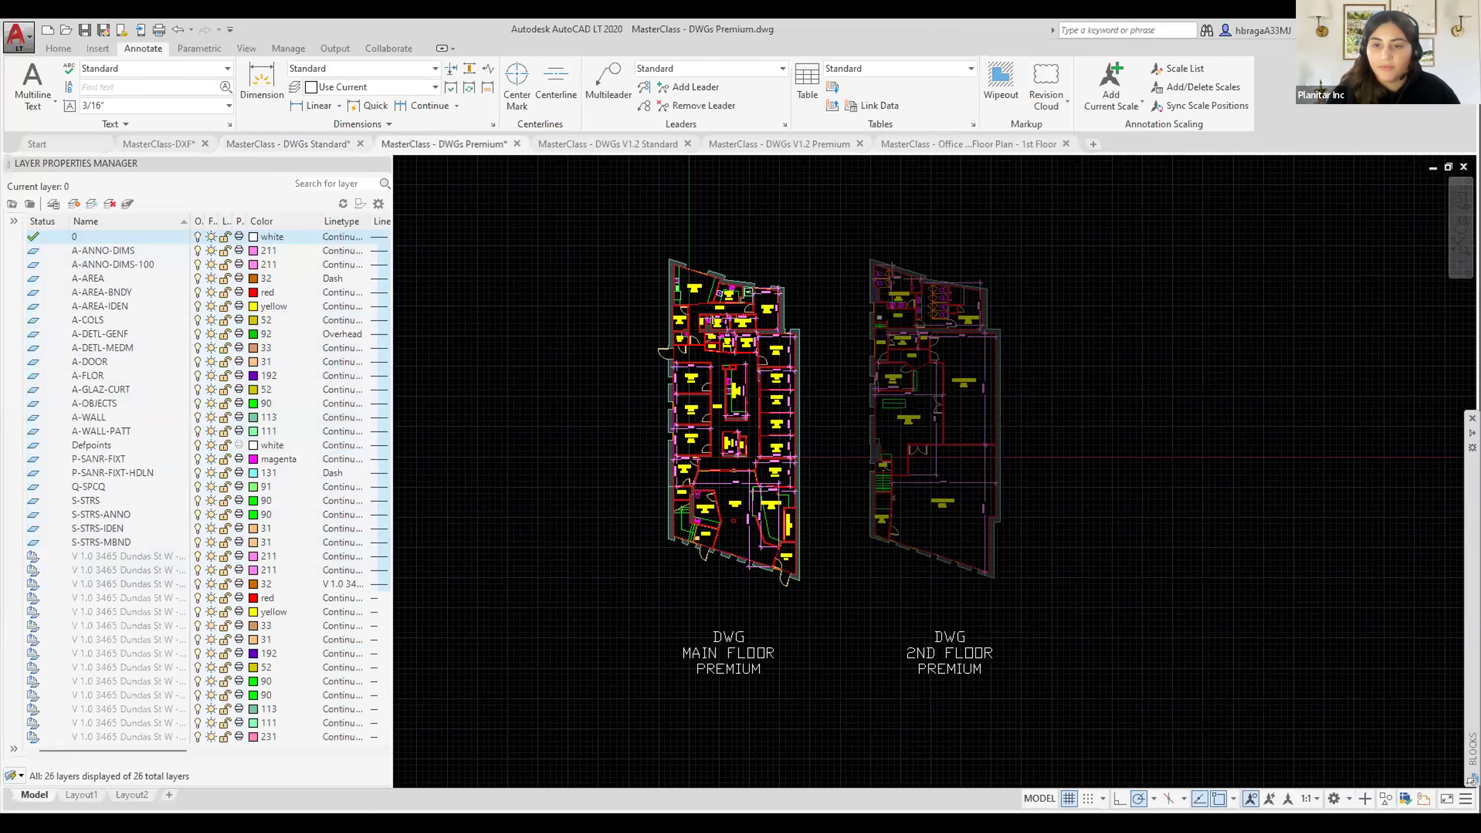
scroll(915, 447, "up", 2)
left_click(991, 560)
key("Escape")
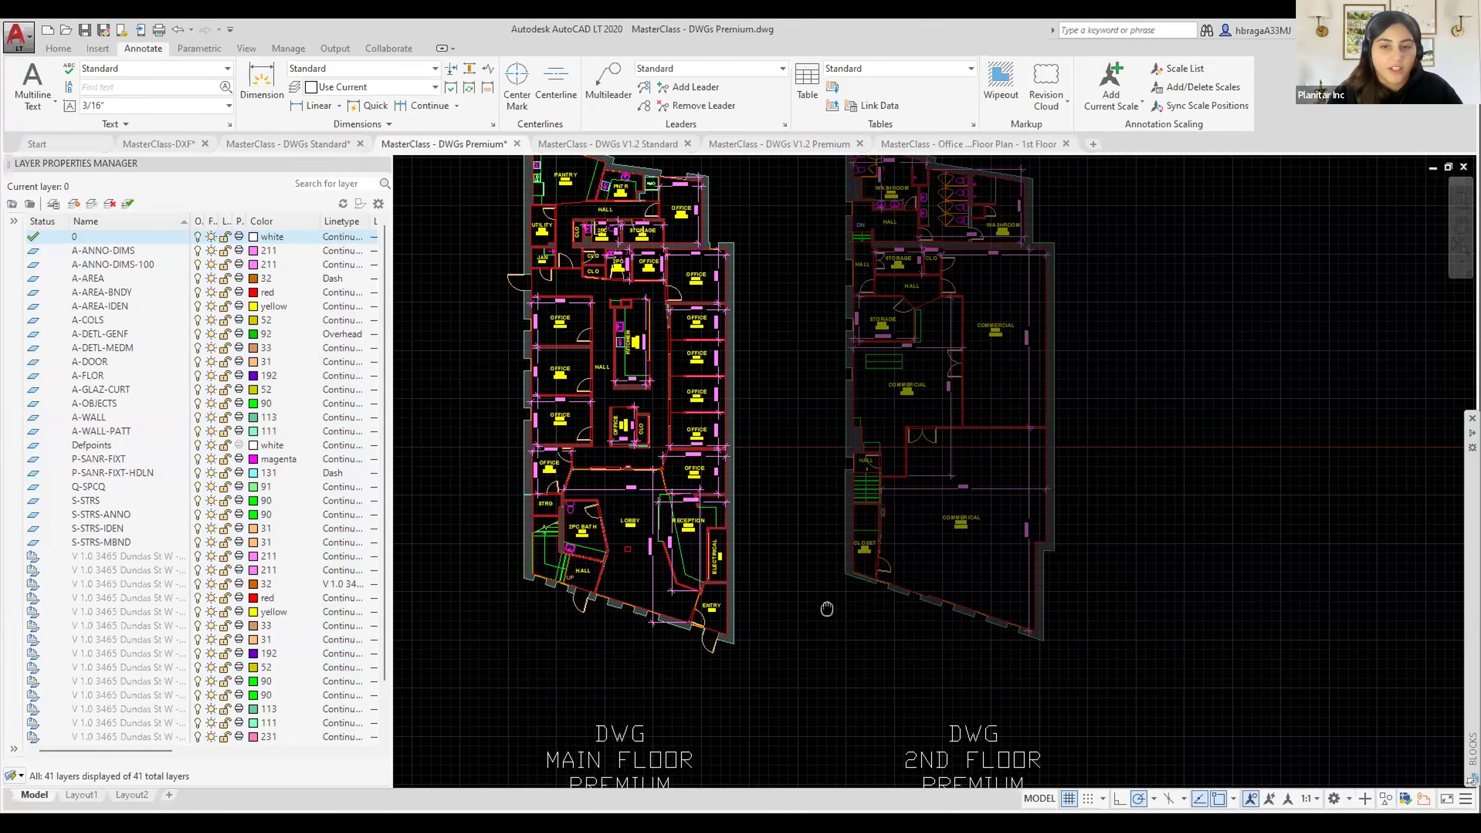
Zoom and pan past the 2PC BATH and STRG rooms to centre on the LOBBY.
middle_click_drag(827, 609, 849, 566)
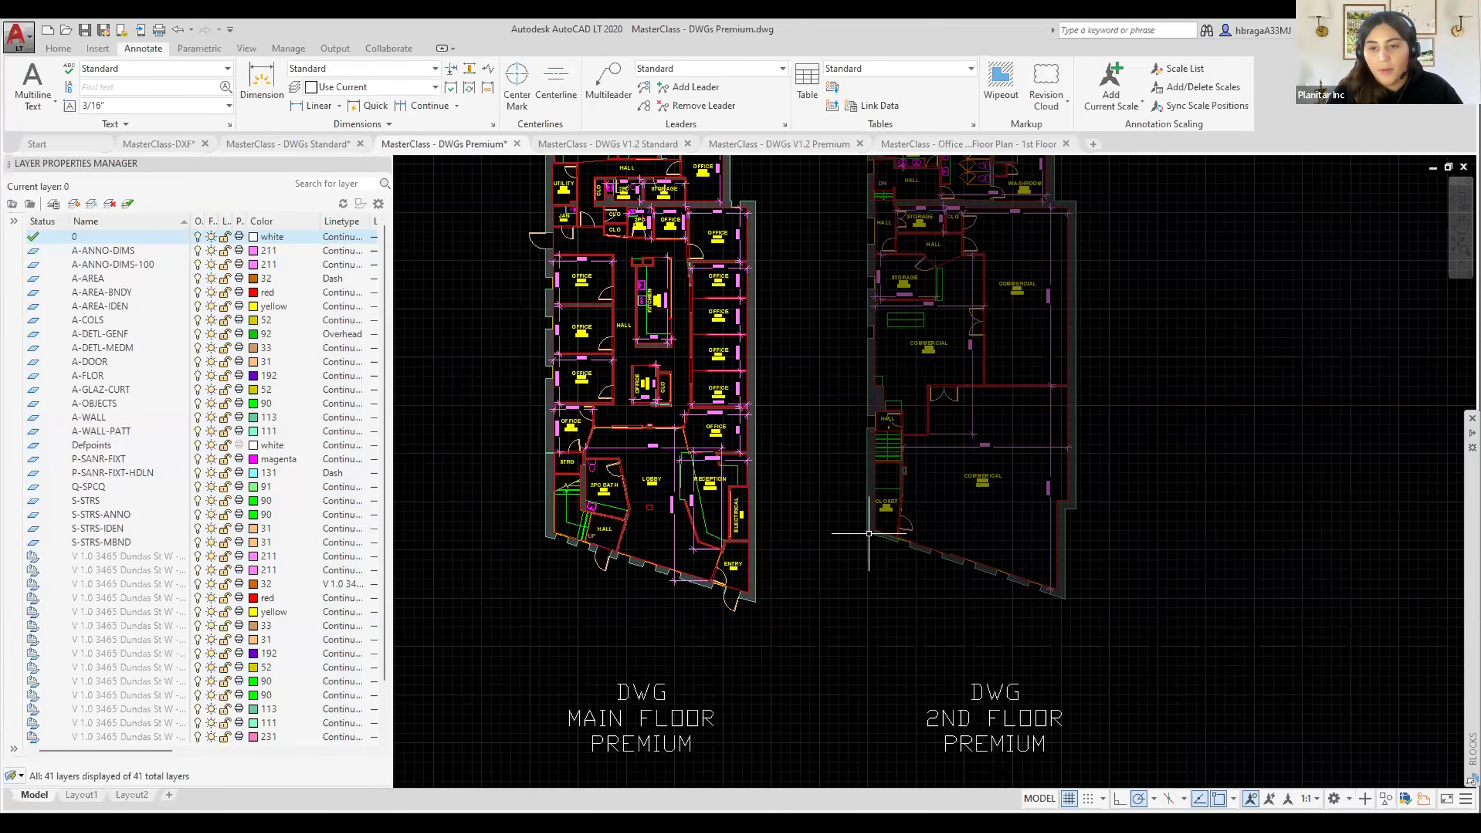
scroll(867, 526, "up", 2)
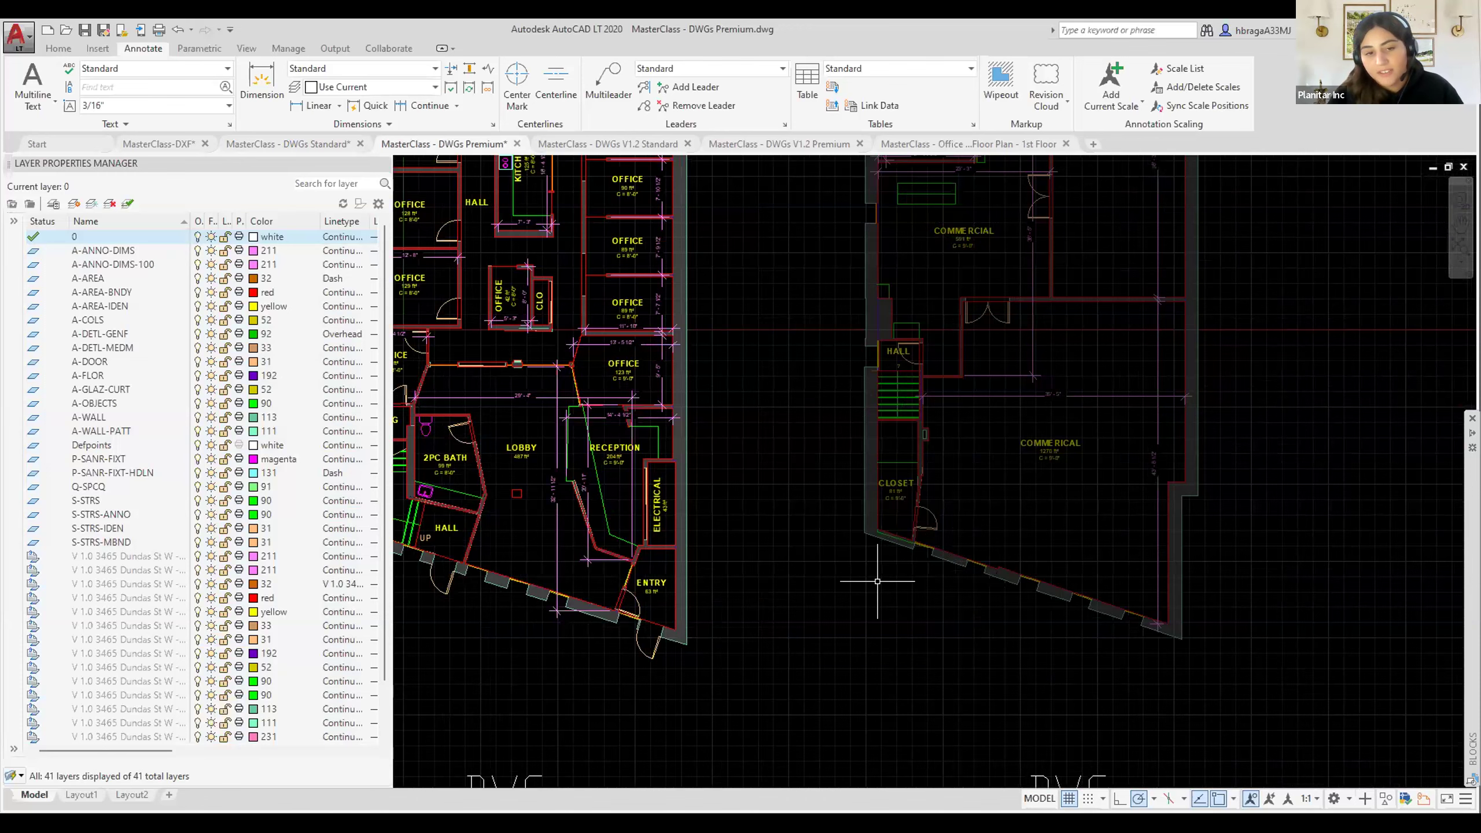
middle_click_drag(879, 586, 982, 603)
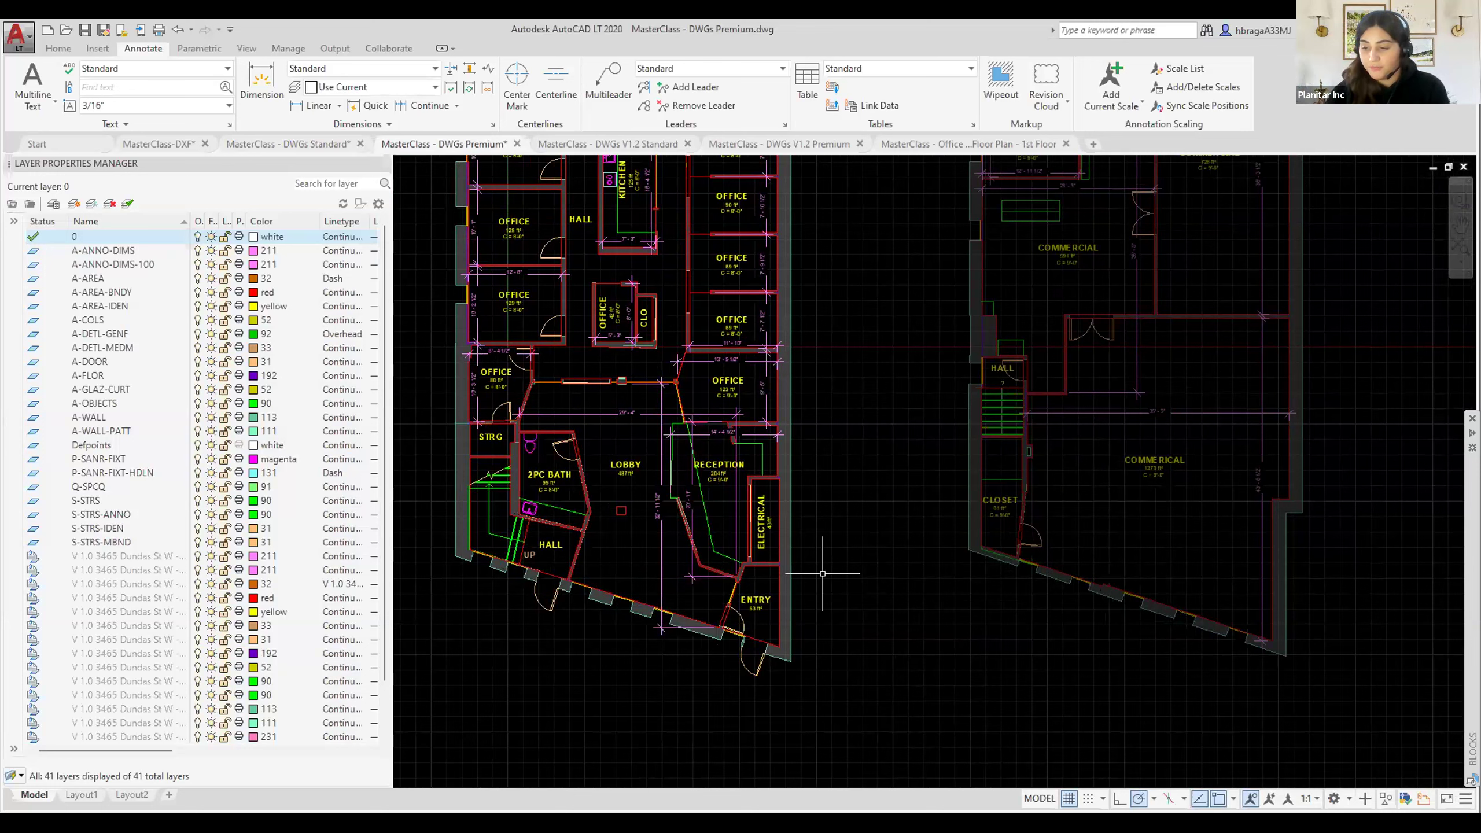
scroll(524, 472, "up", 2)
middle_click_drag(494, 569, 572, 561)
scroll(537, 539, "up", 2)
scroll(538, 539, "down", 2)
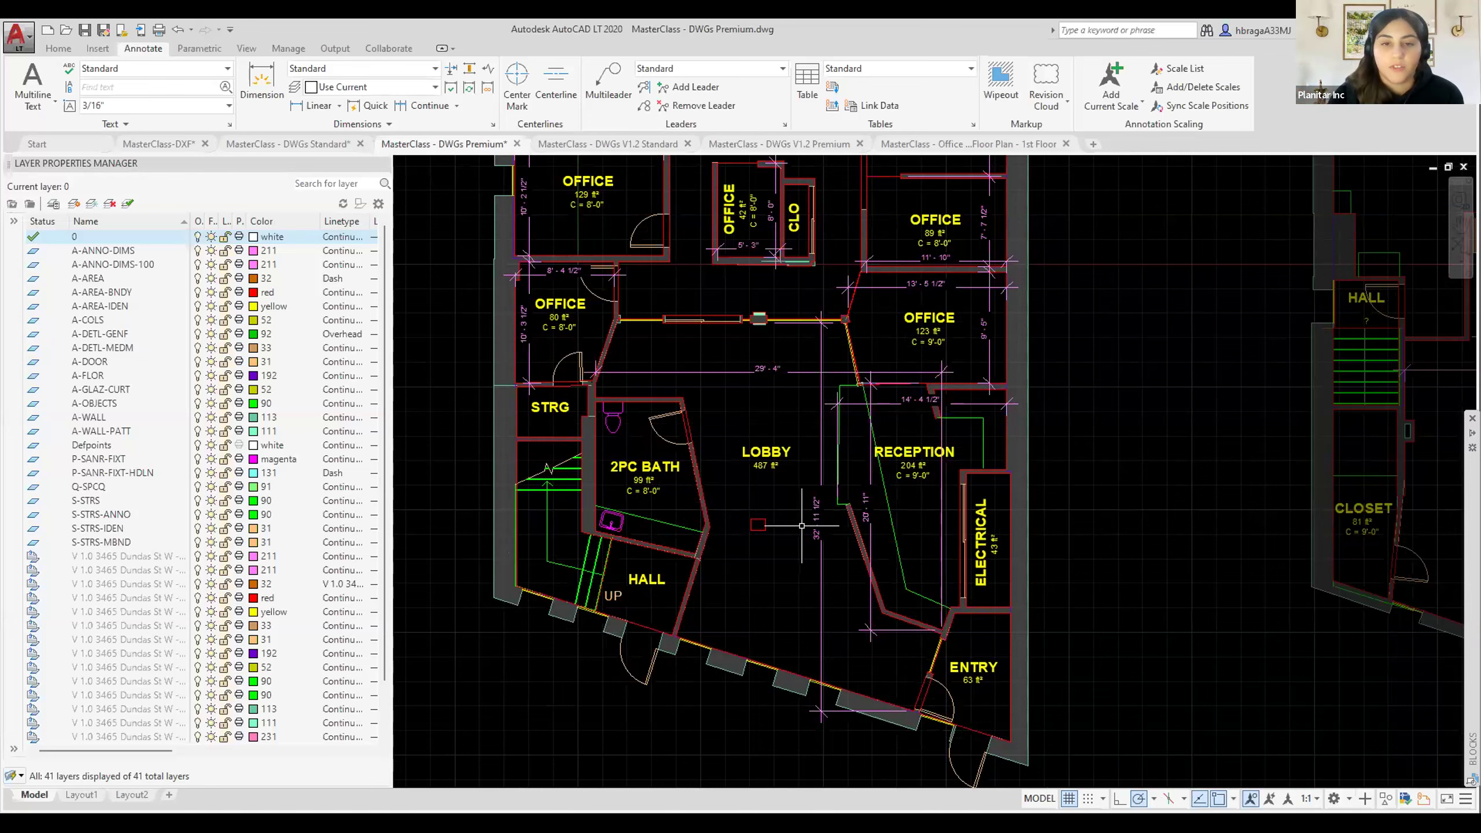
middle_click_drag(770, 476, 746, 554)
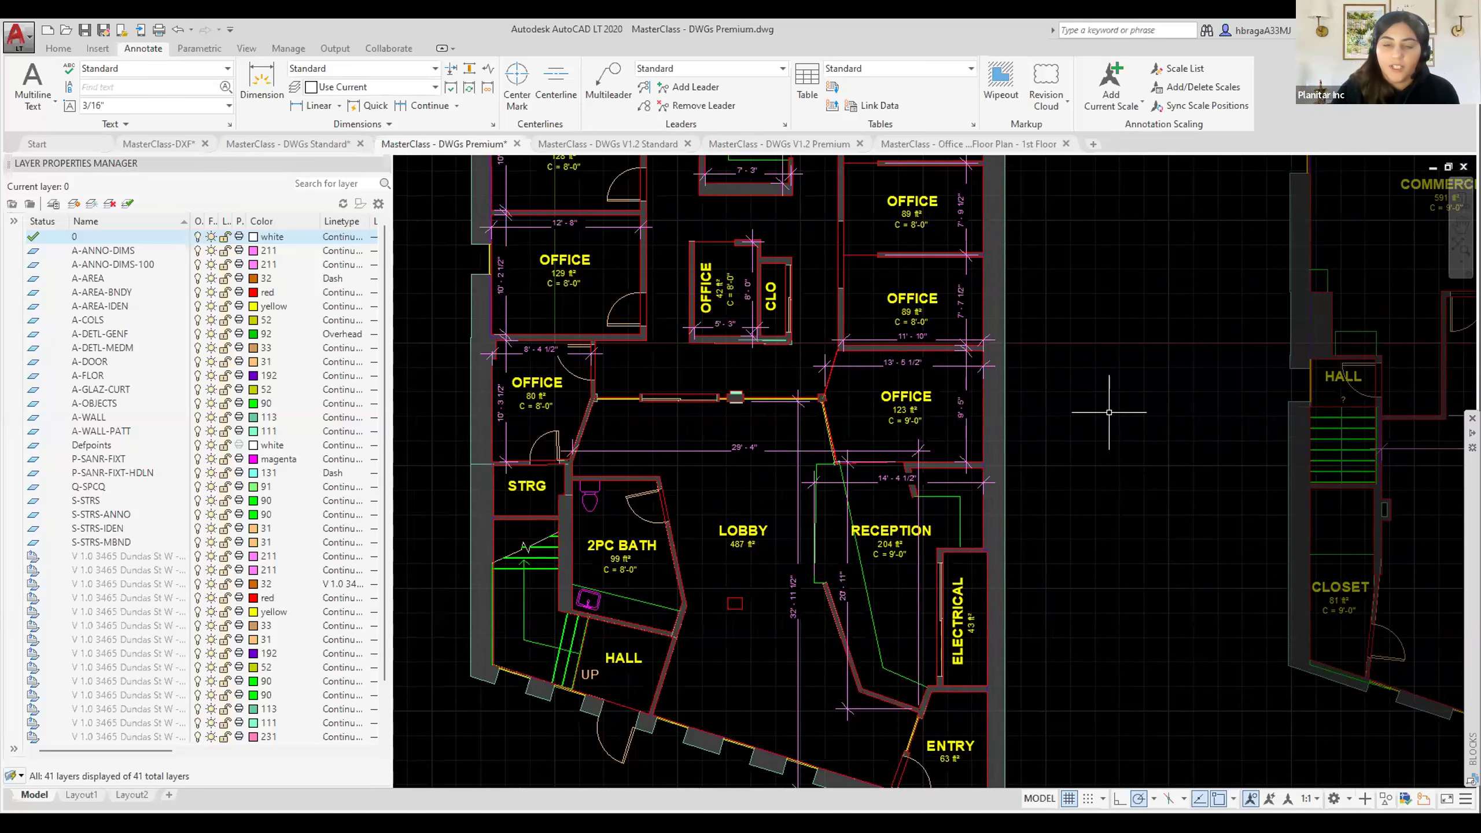
scroll(1094, 514, "down", 2)
middle_click_drag(1089, 532, 1068, 545)
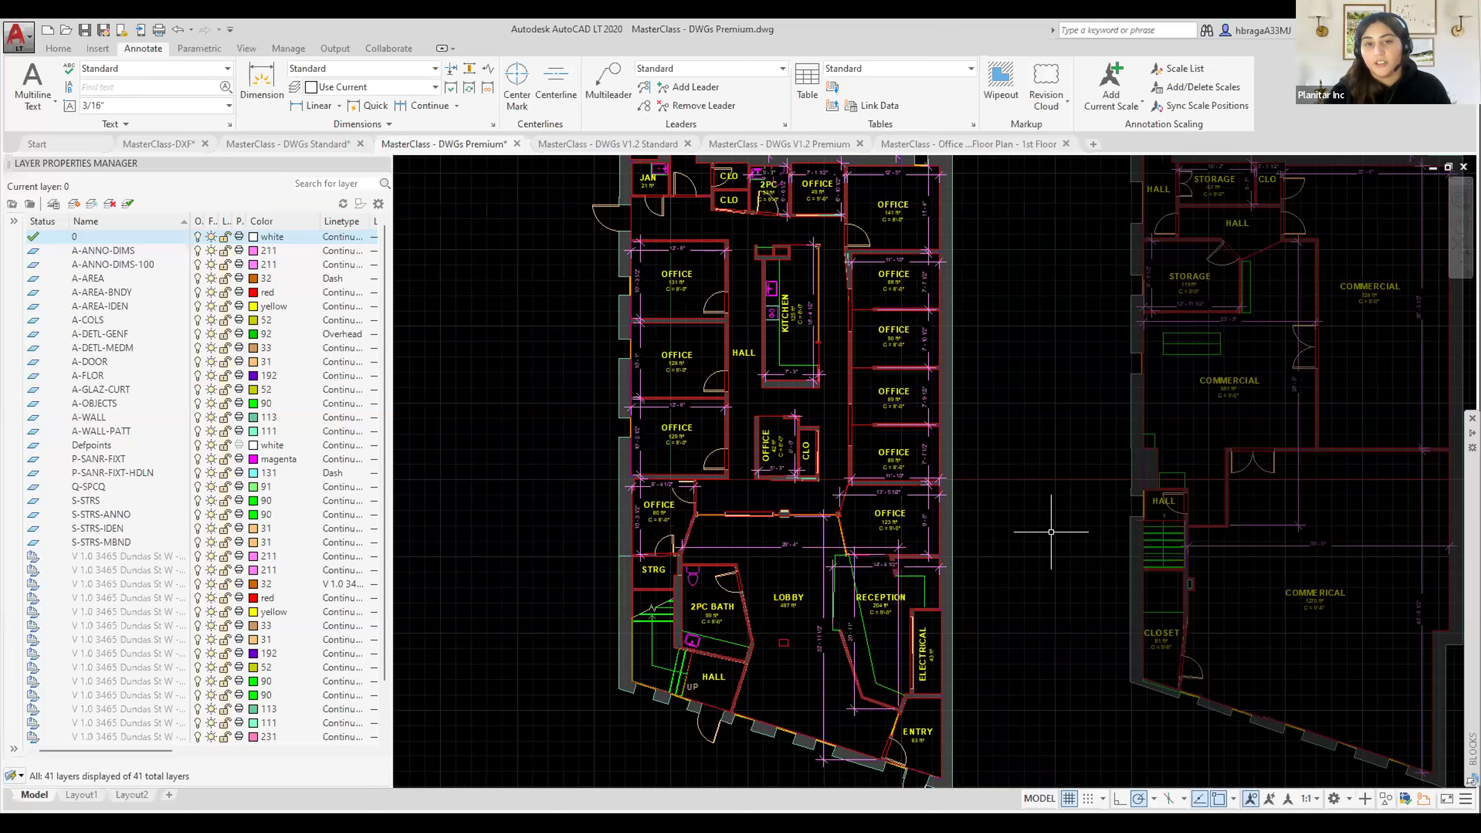
scroll(680, 298, "up", 5)
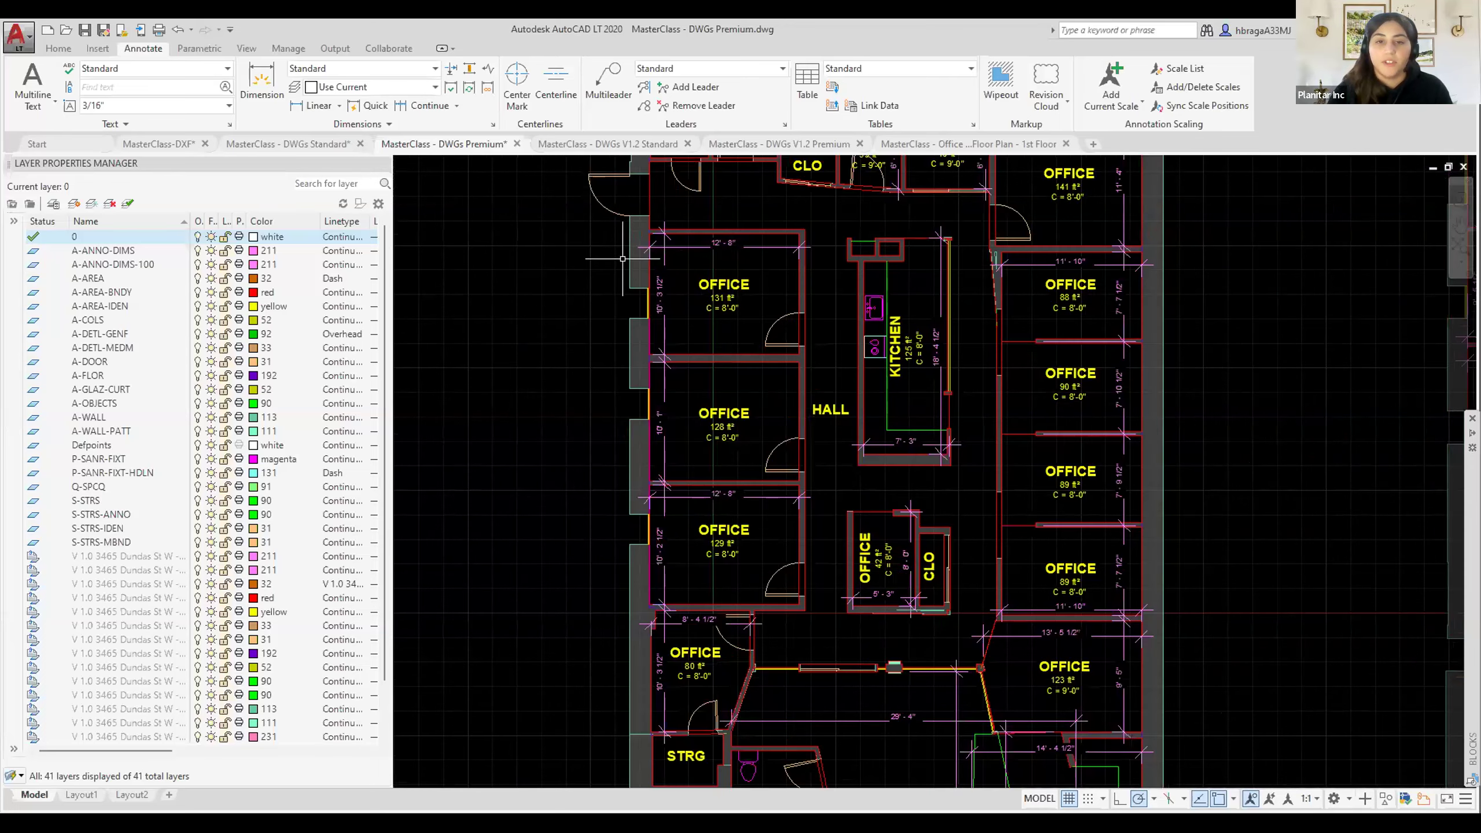
middle_click_drag(807, 352, 774, 385)
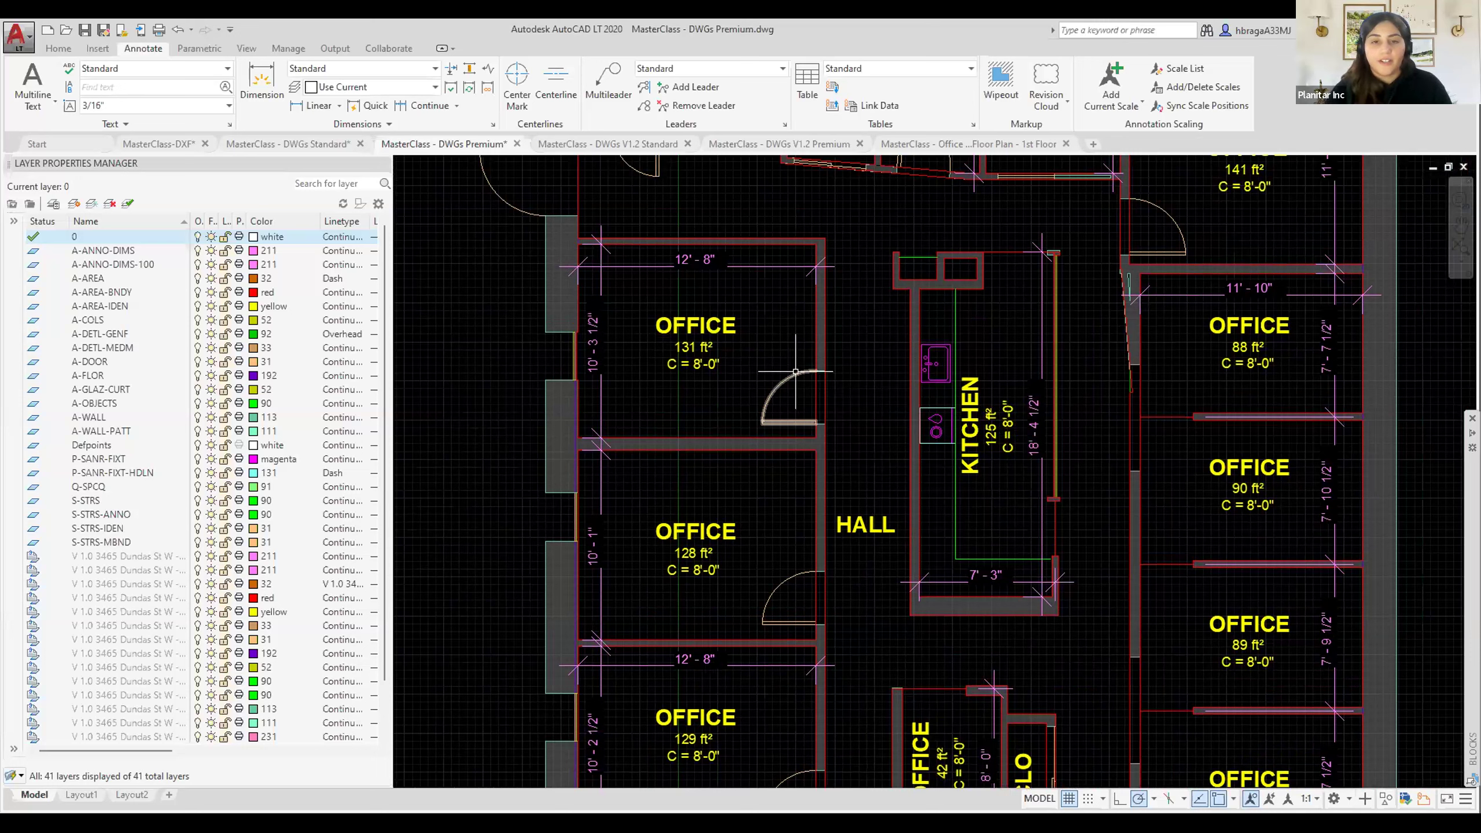
mouse_move(796, 370)
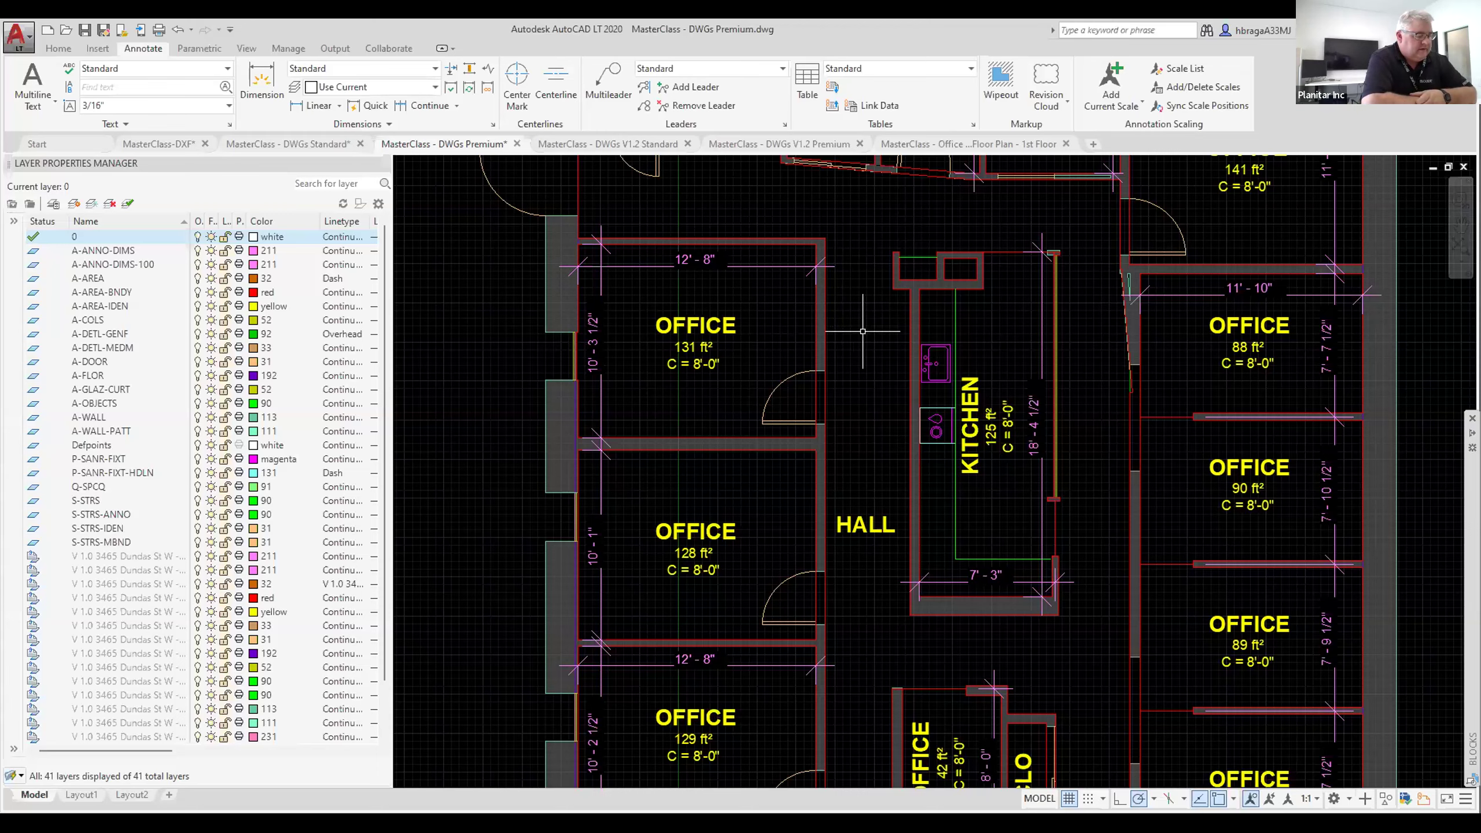
scroll(869, 327, "down", 3)
scroll(805, 431, "down", 3)
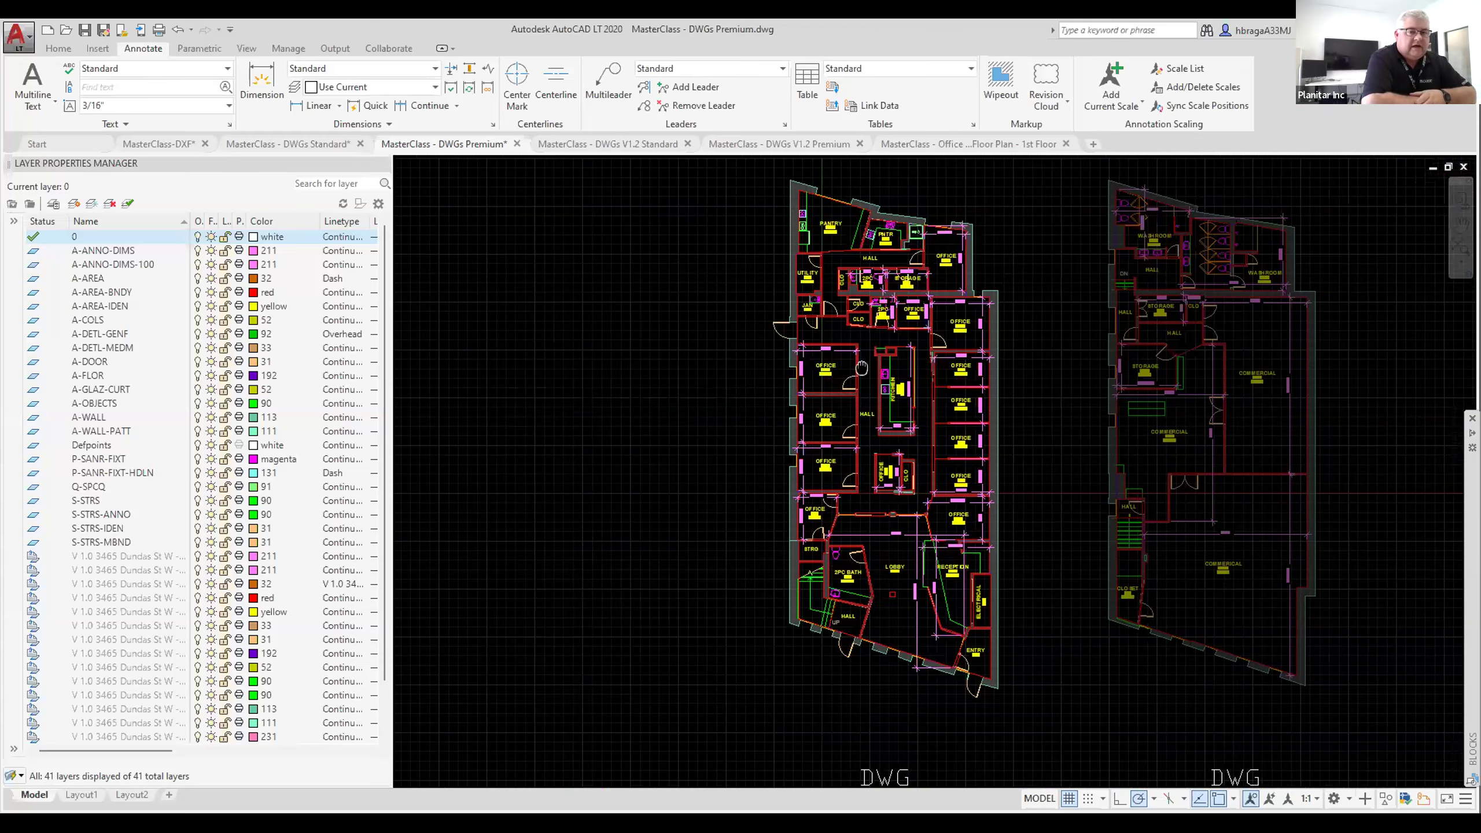
scroll(805, 431, "up", 3)
scroll(805, 431, "down", 3)
middle_click_drag(805, 430, 750, 442)
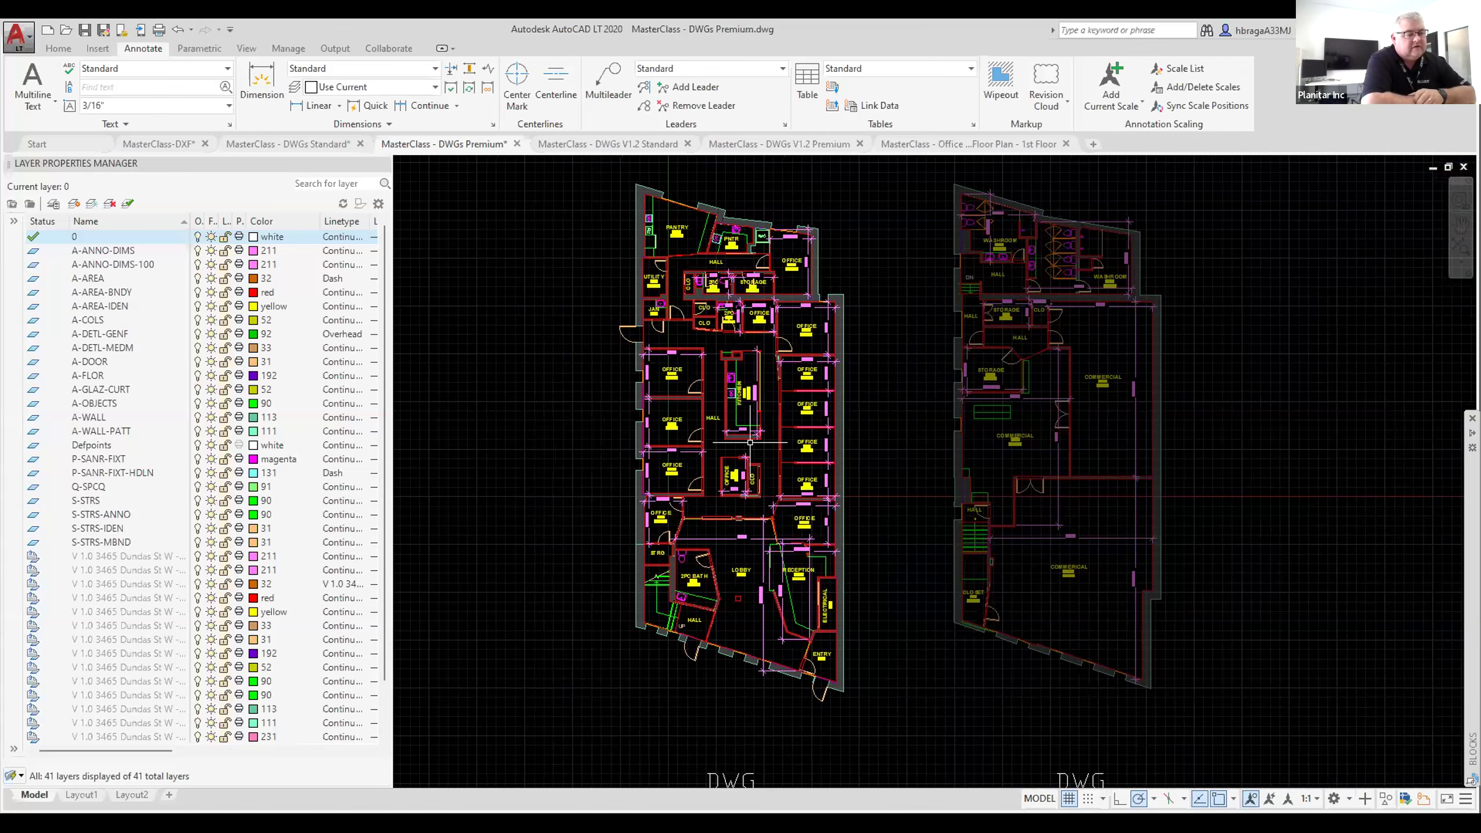
scroll(750, 442, "up", 2)
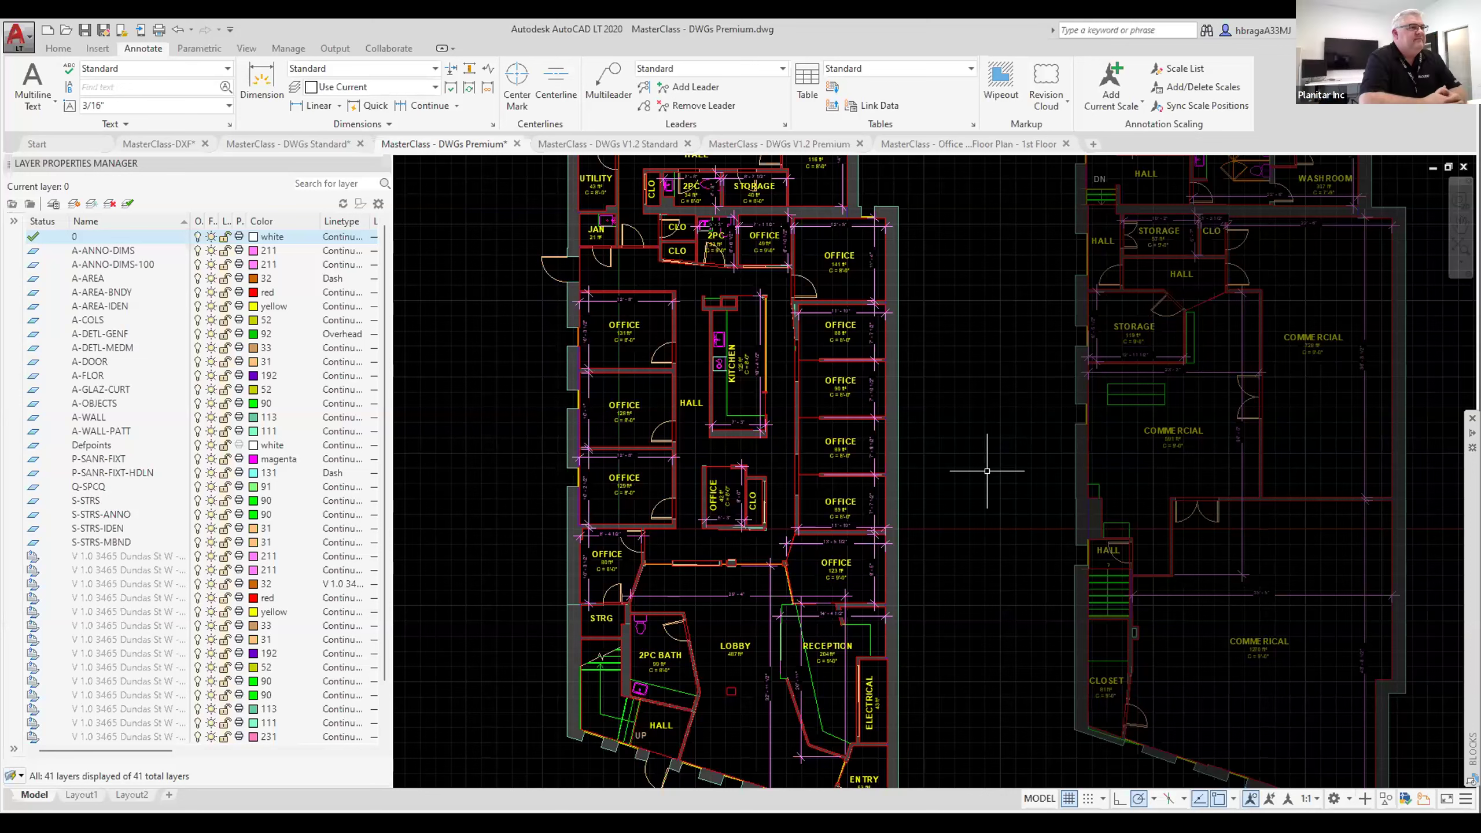
scroll(987, 471, "down", 6)
scroll(1024, 497, "up", 6)
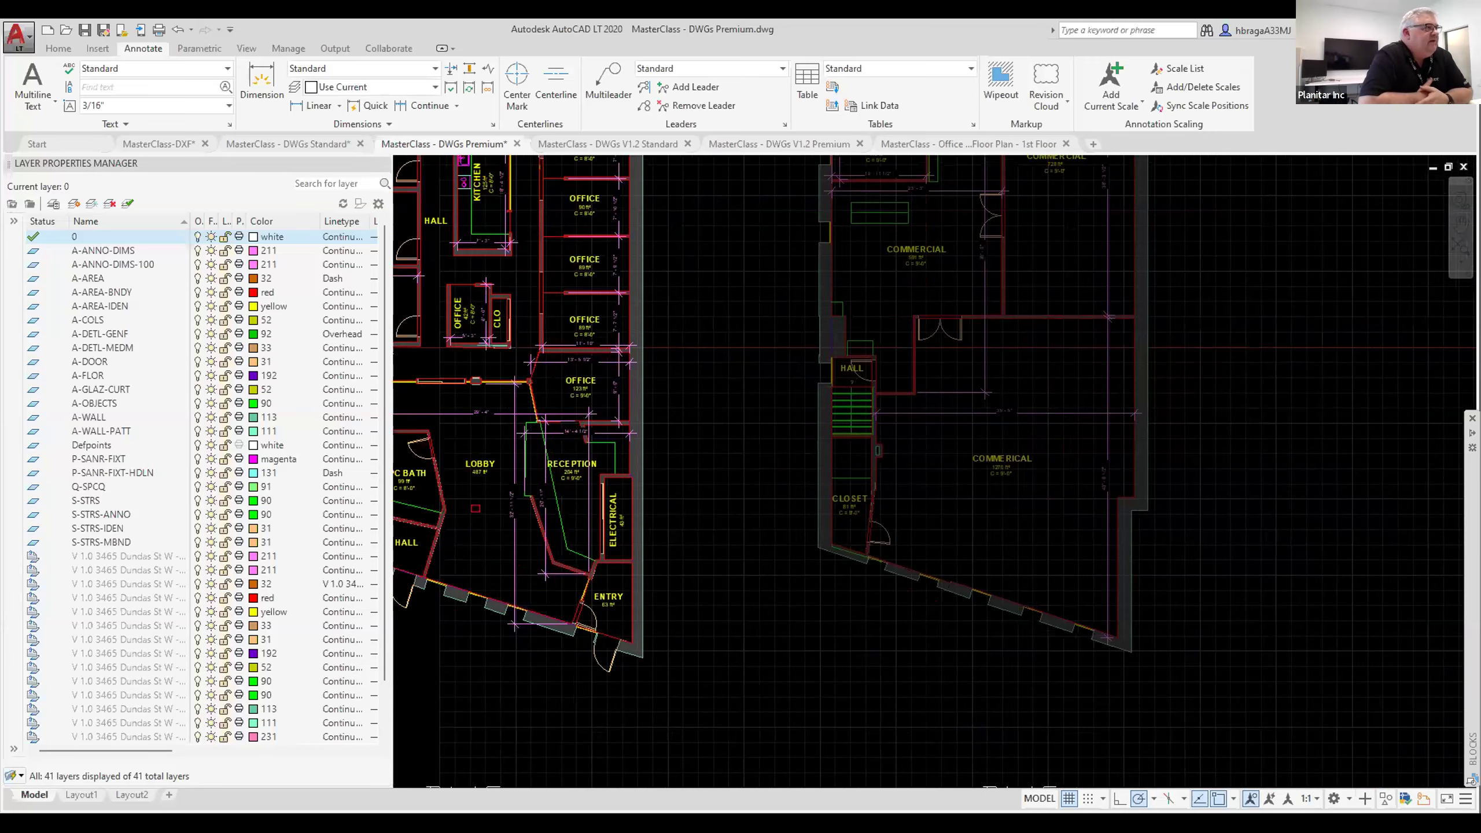
scroll(1125, 593, "down", 2)
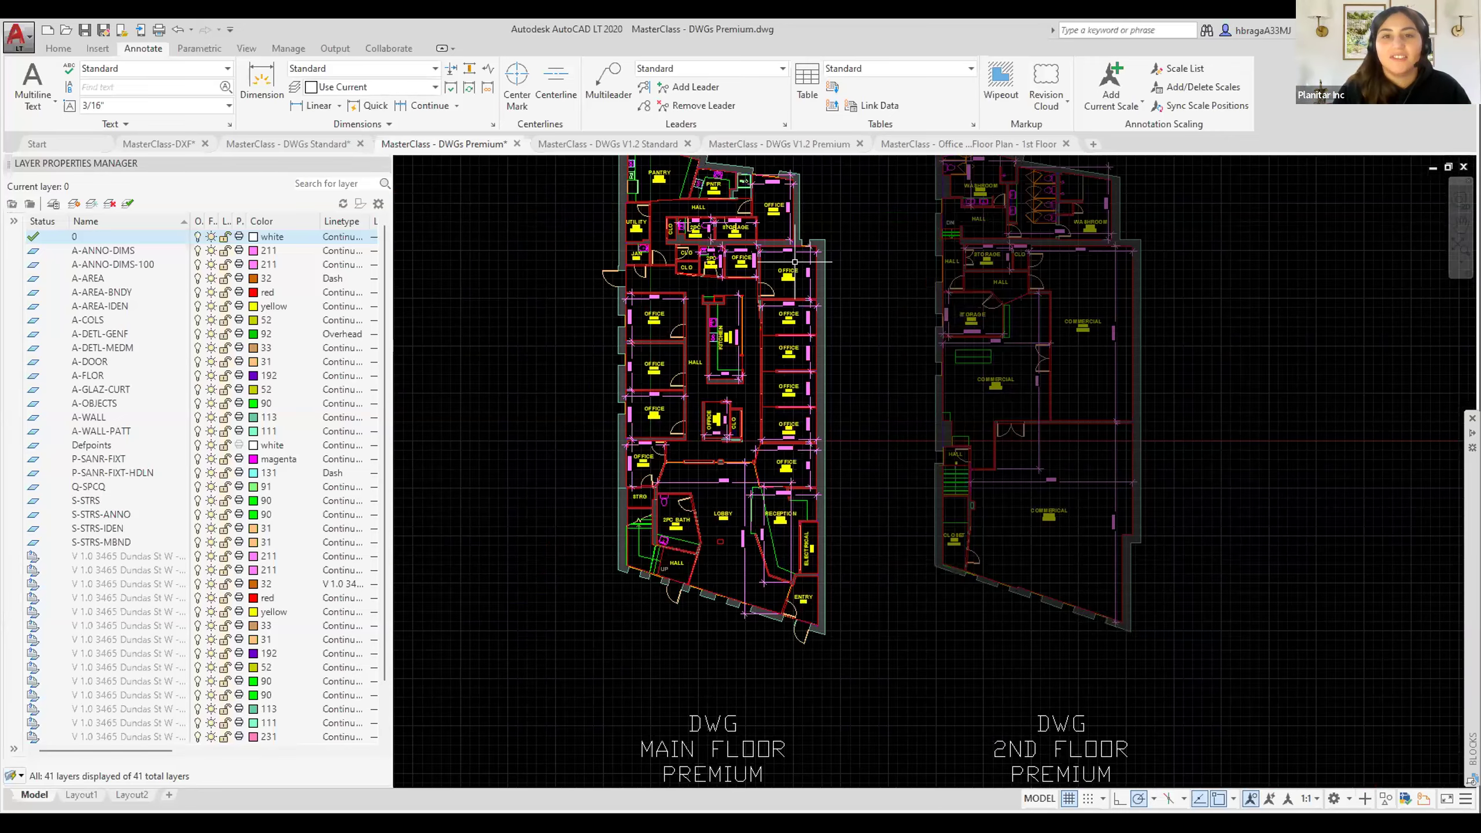
mouse_move(756, 146)
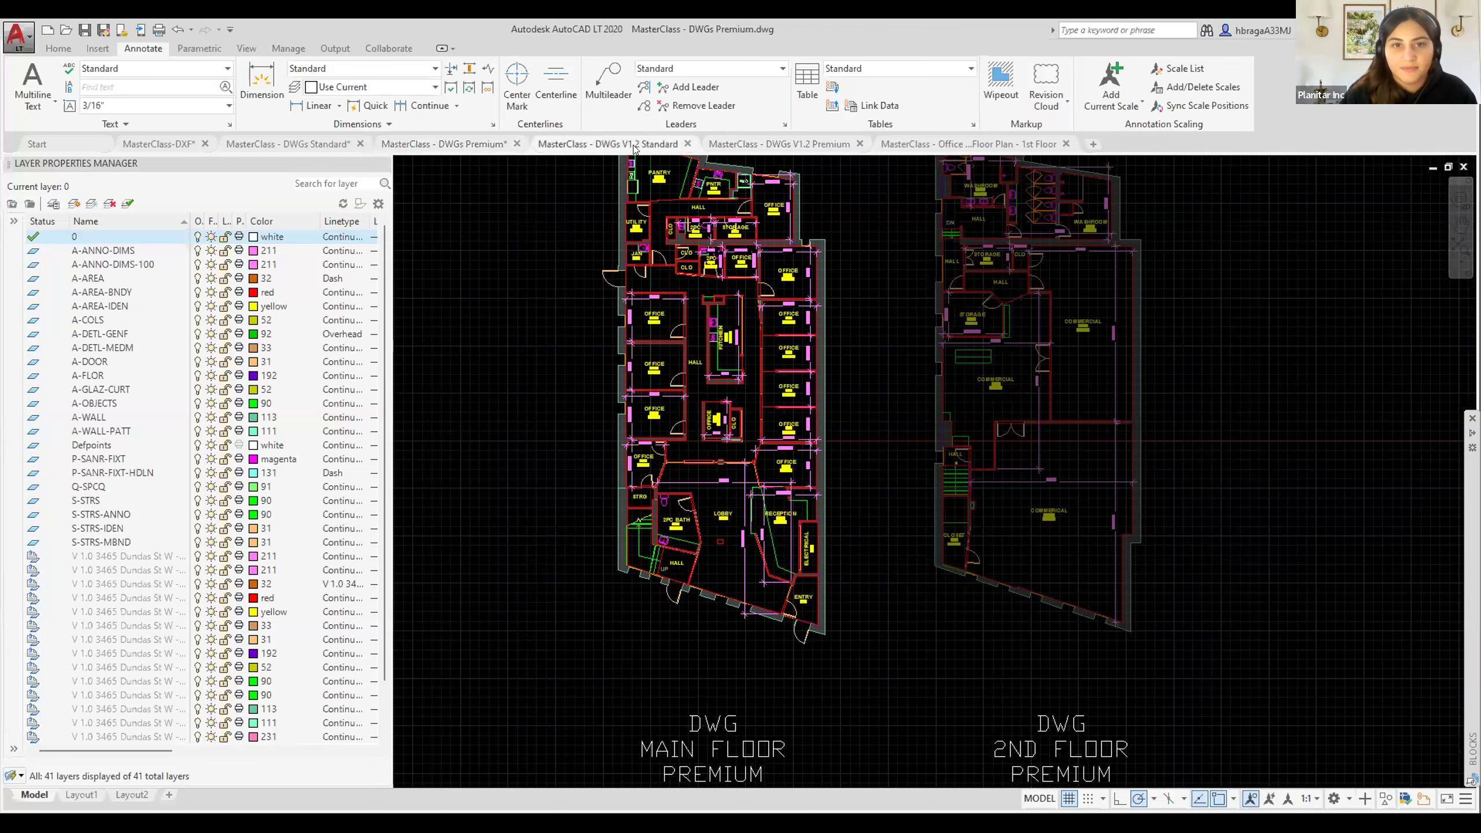
left_click(607, 144)
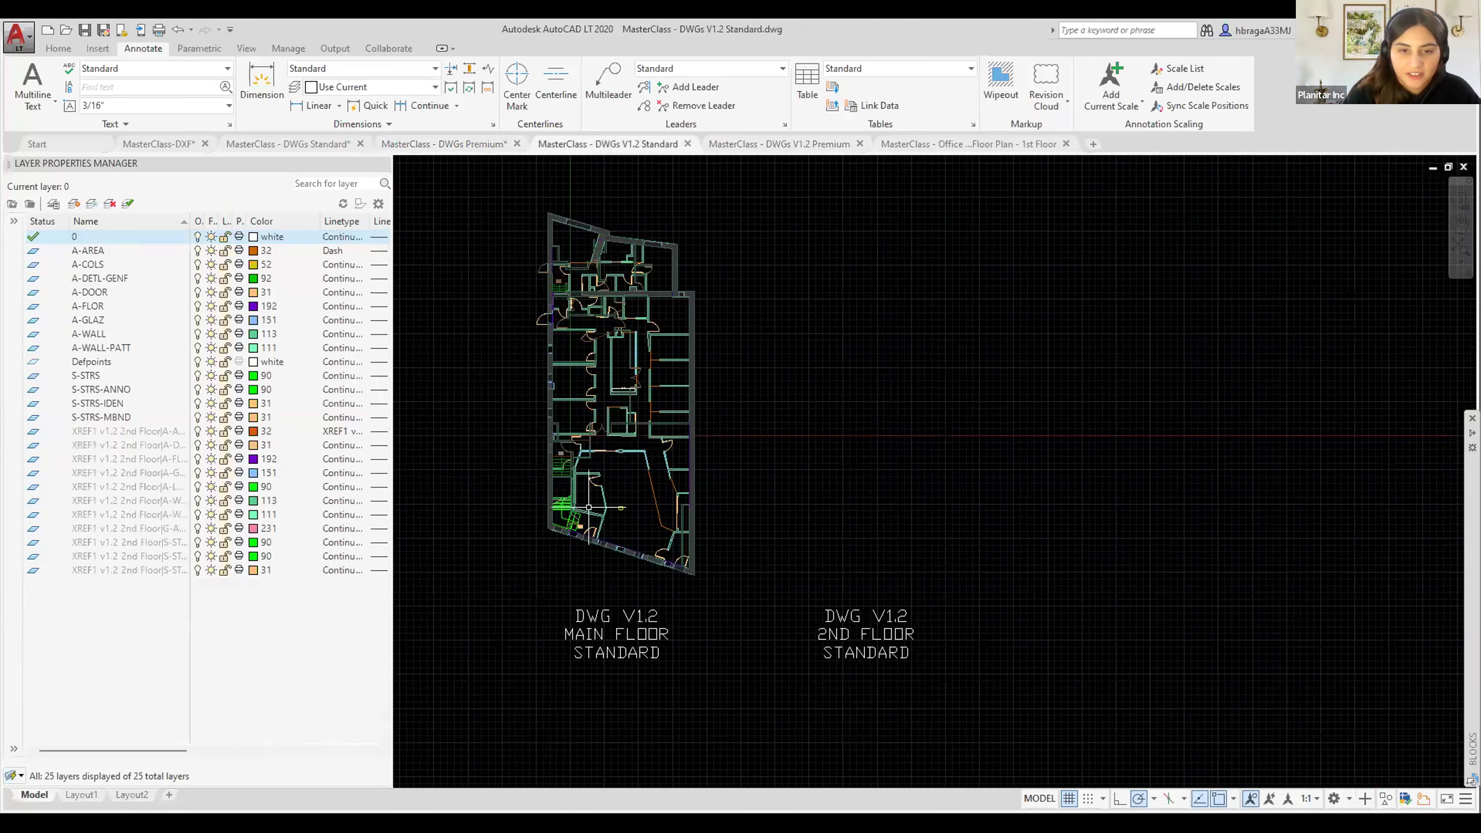
Select the V1.2 Standard floor plan to confirm it is an external reference.
scroll(595, 509, "up", 5)
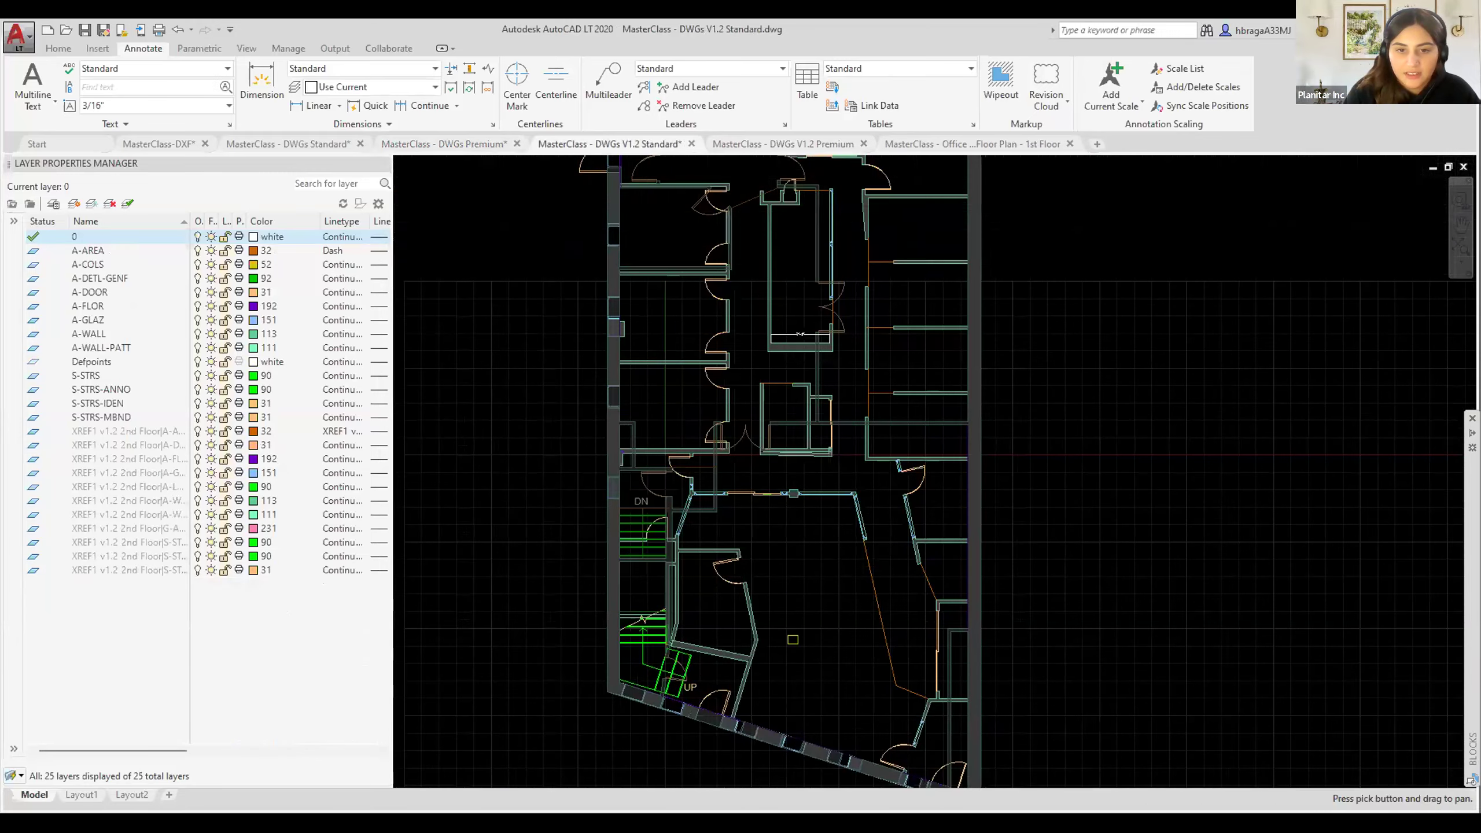
left_click(630, 435)
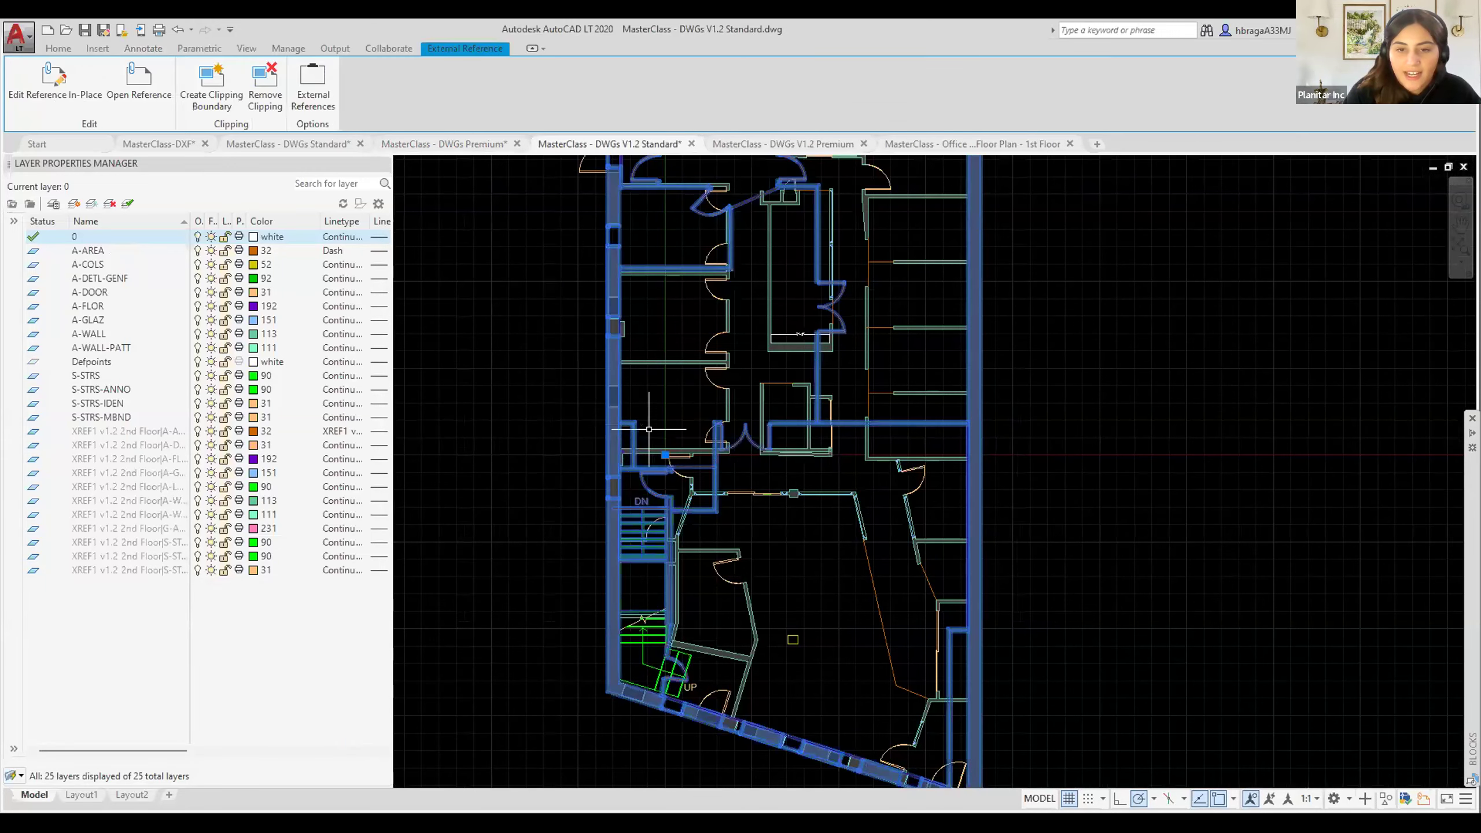
scroll(671, 441, "down", 1)
scroll(668, 421, "down", 1)
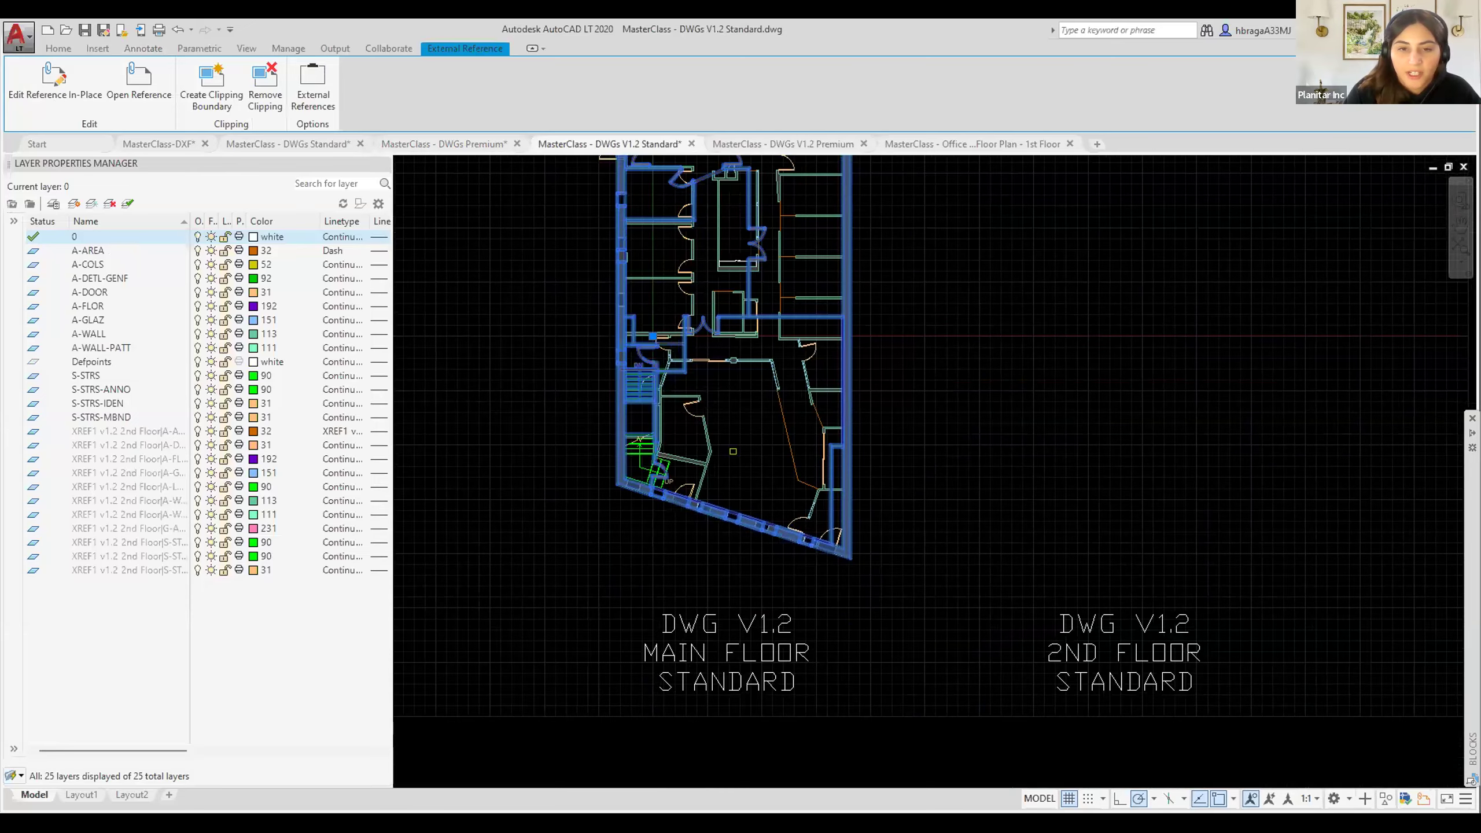
middle_click_drag(667, 412, 684, 459)
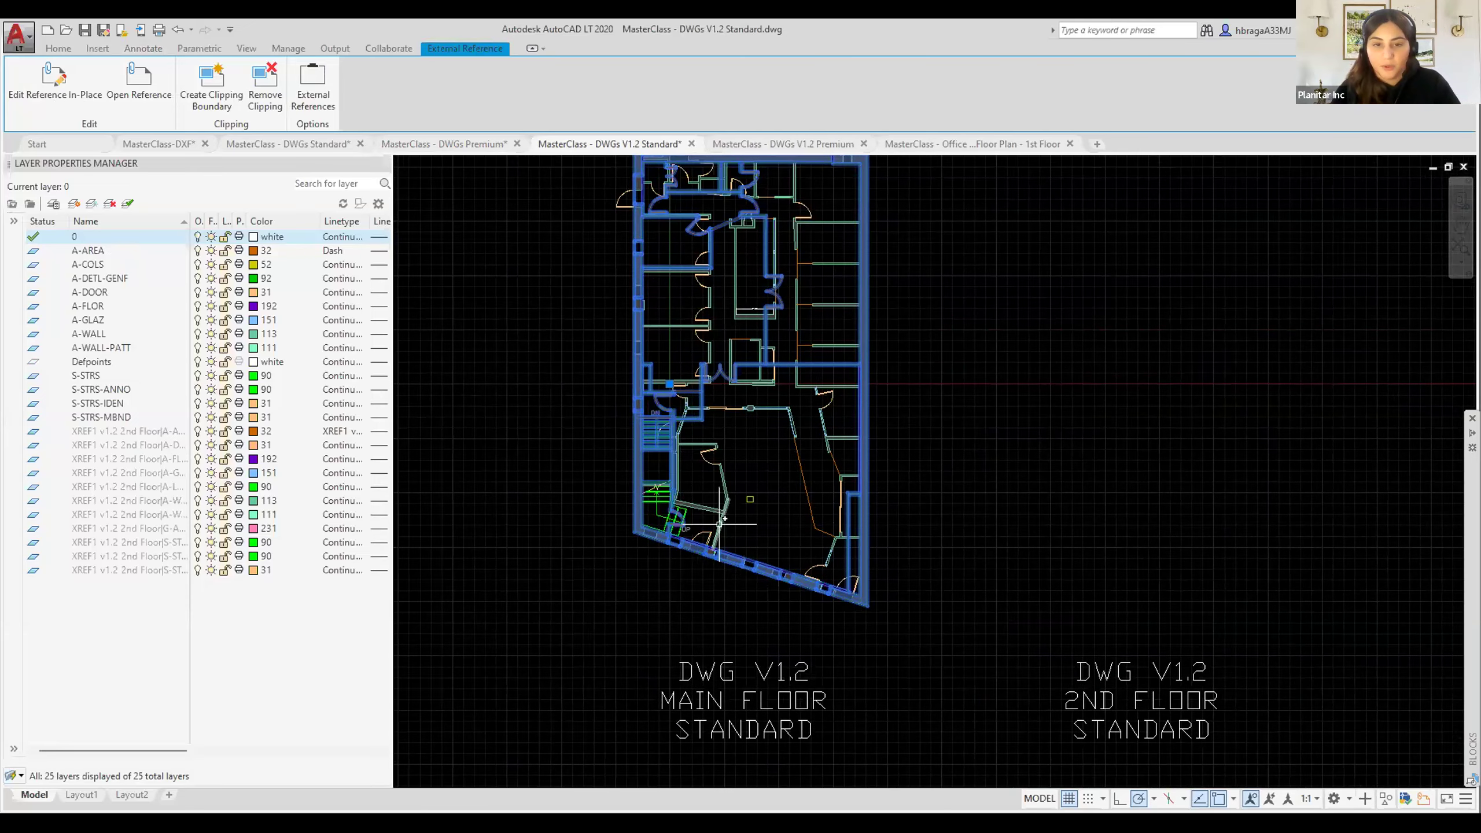
Zoom and pan the main floor plan toward the stair area, then clear the xref selection.
scroll(665, 451, "up", 5)
scroll(550, 505, "up", 5)
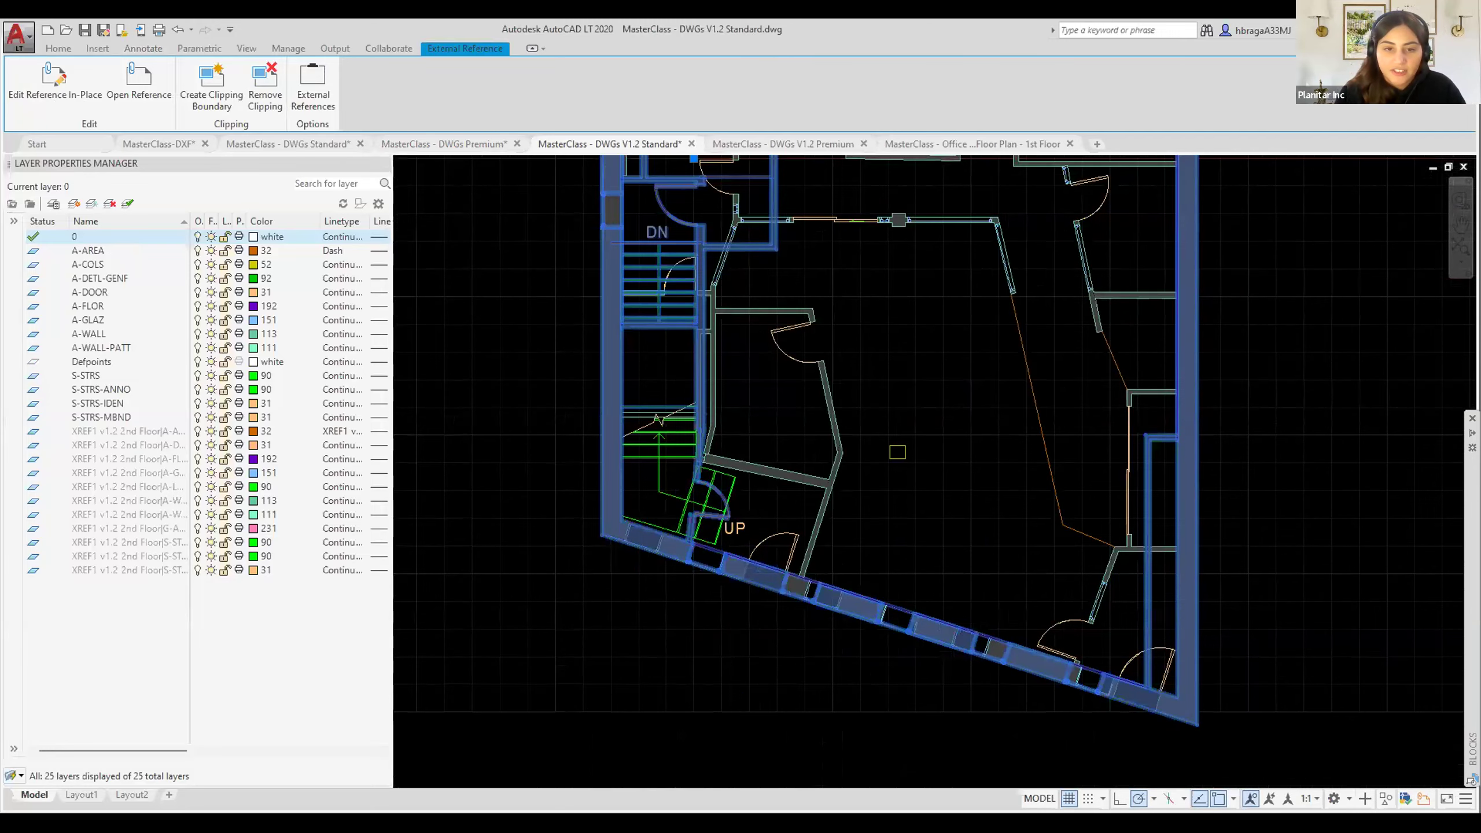
middle_click_drag(551, 505, 810, 556)
scroll(817, 468, "down", 10)
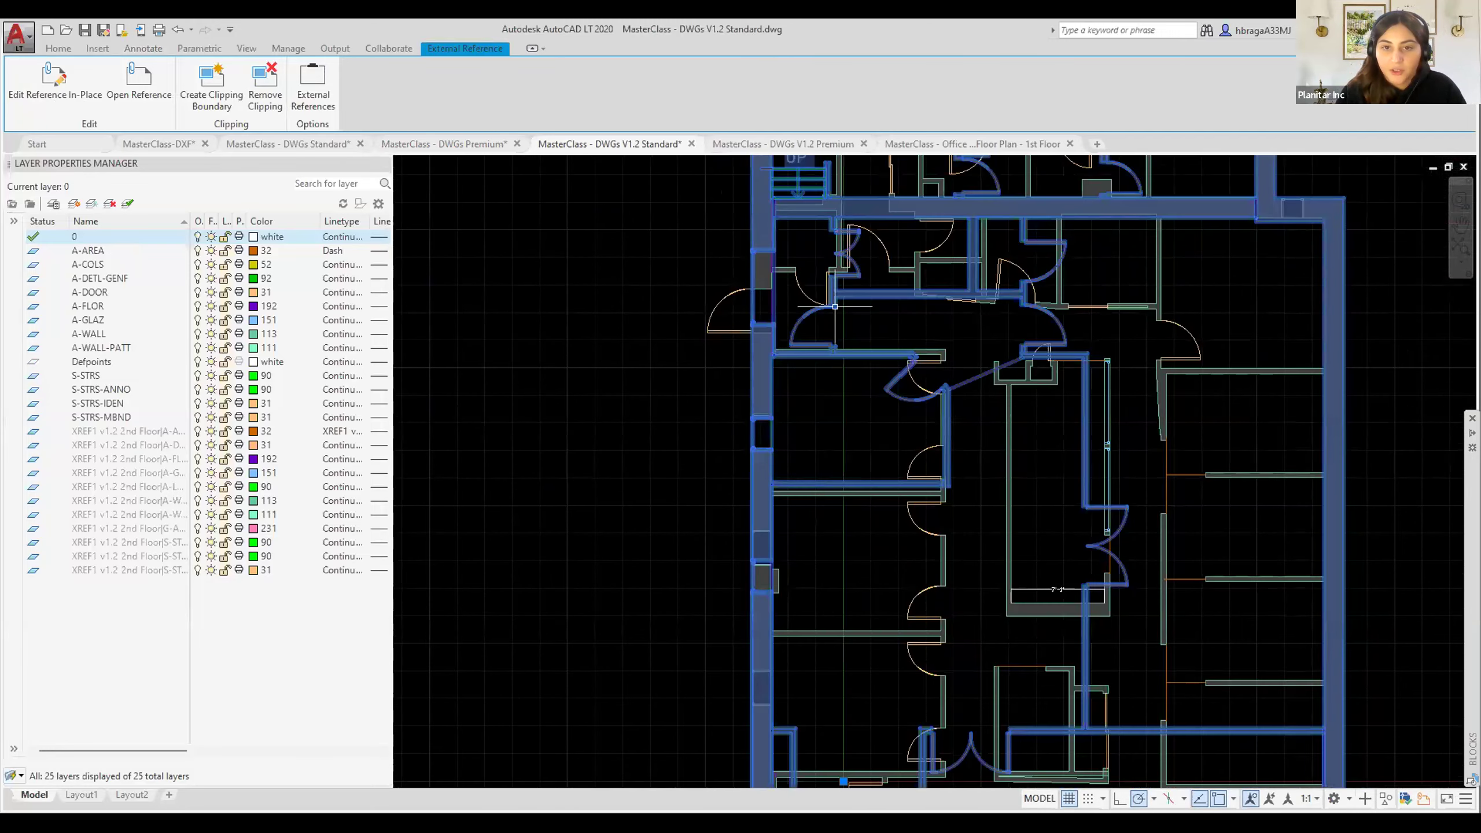
scroll(904, 519, "up", 8)
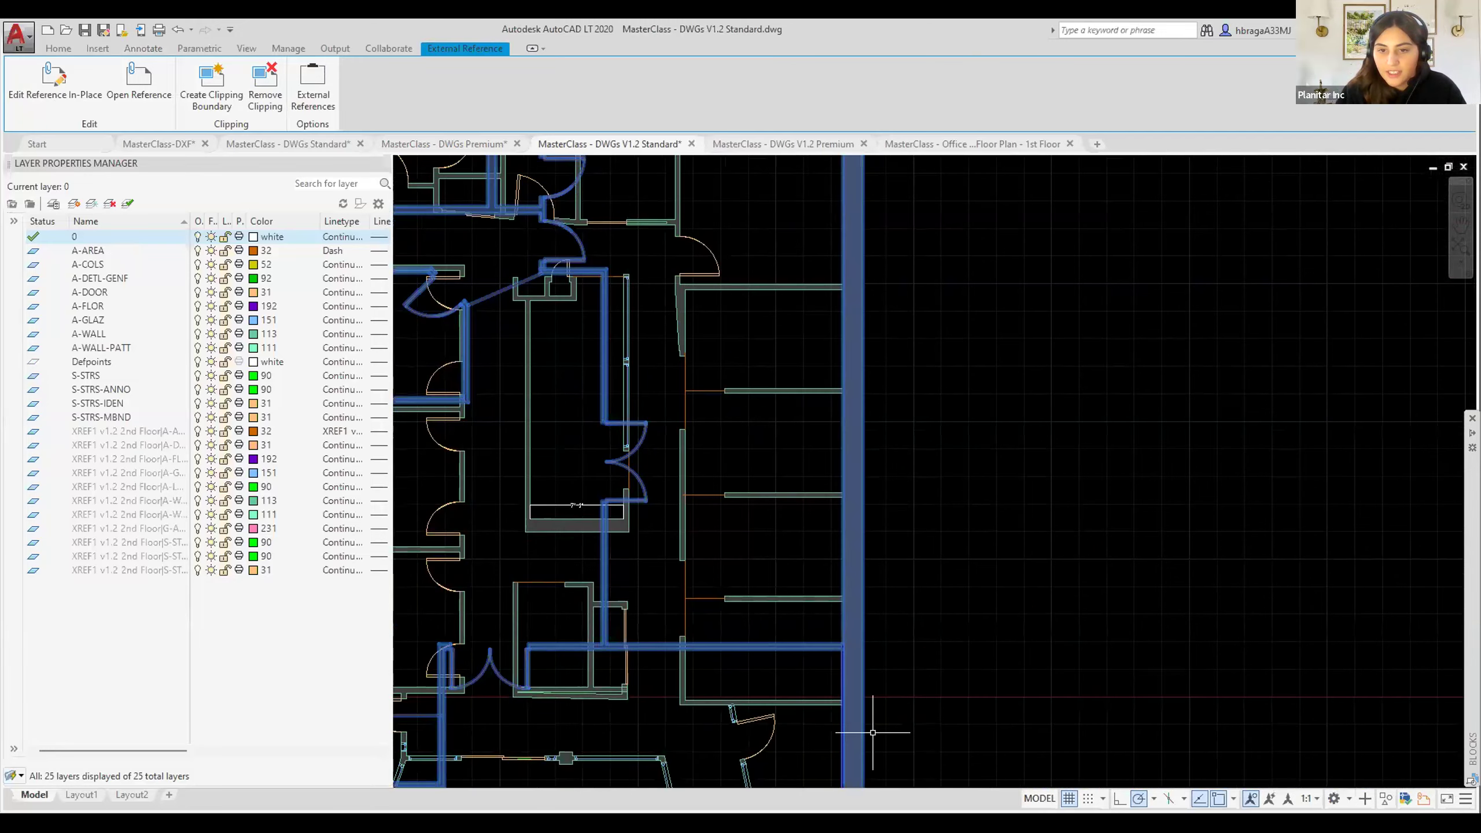
scroll(694, 472, "down", 8)
scroll(671, 525, "up", 10)
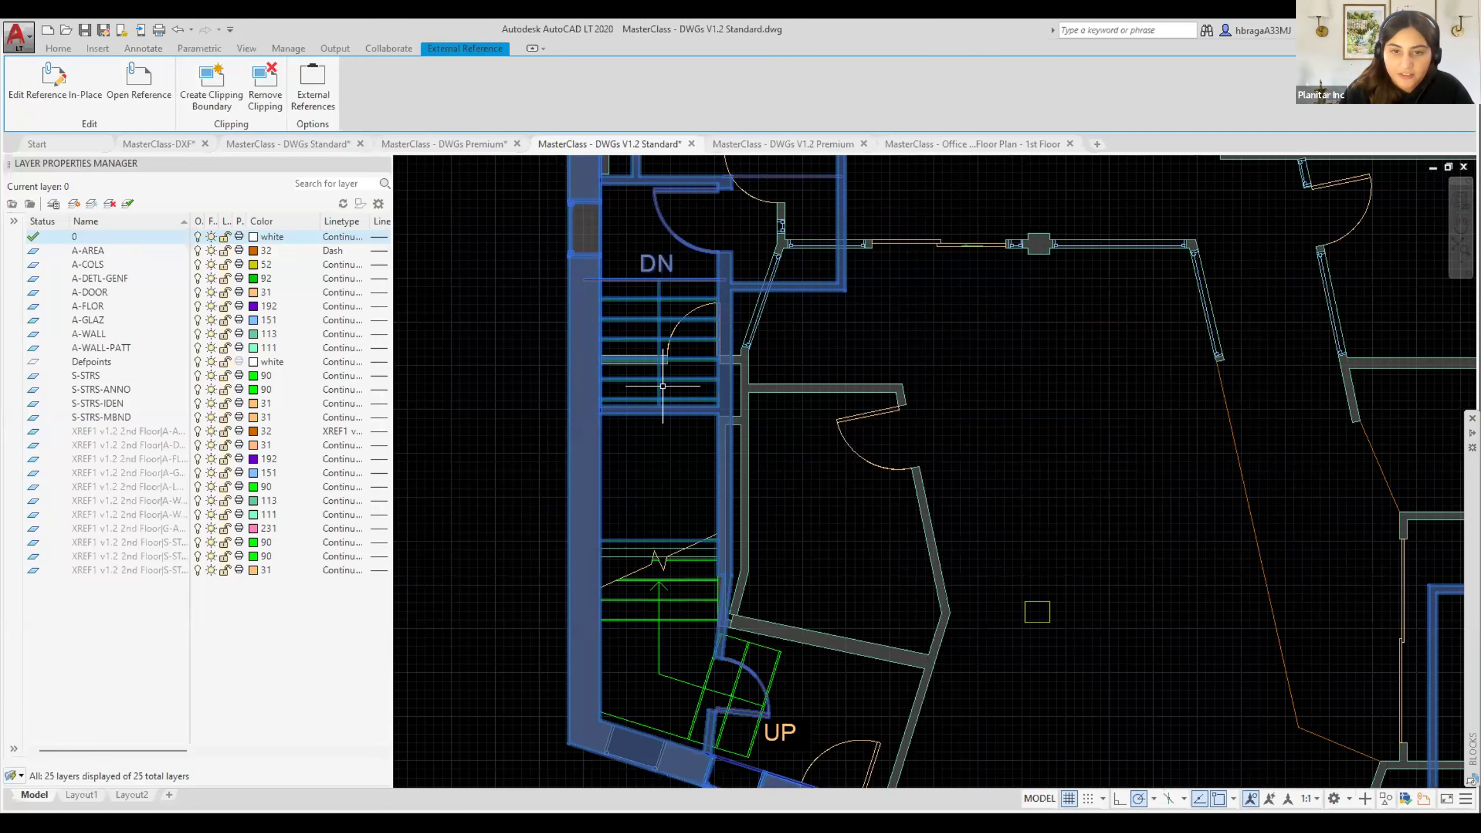
scroll(755, 493, "down", 5)
middle_click_drag(770, 487, 681, 605)
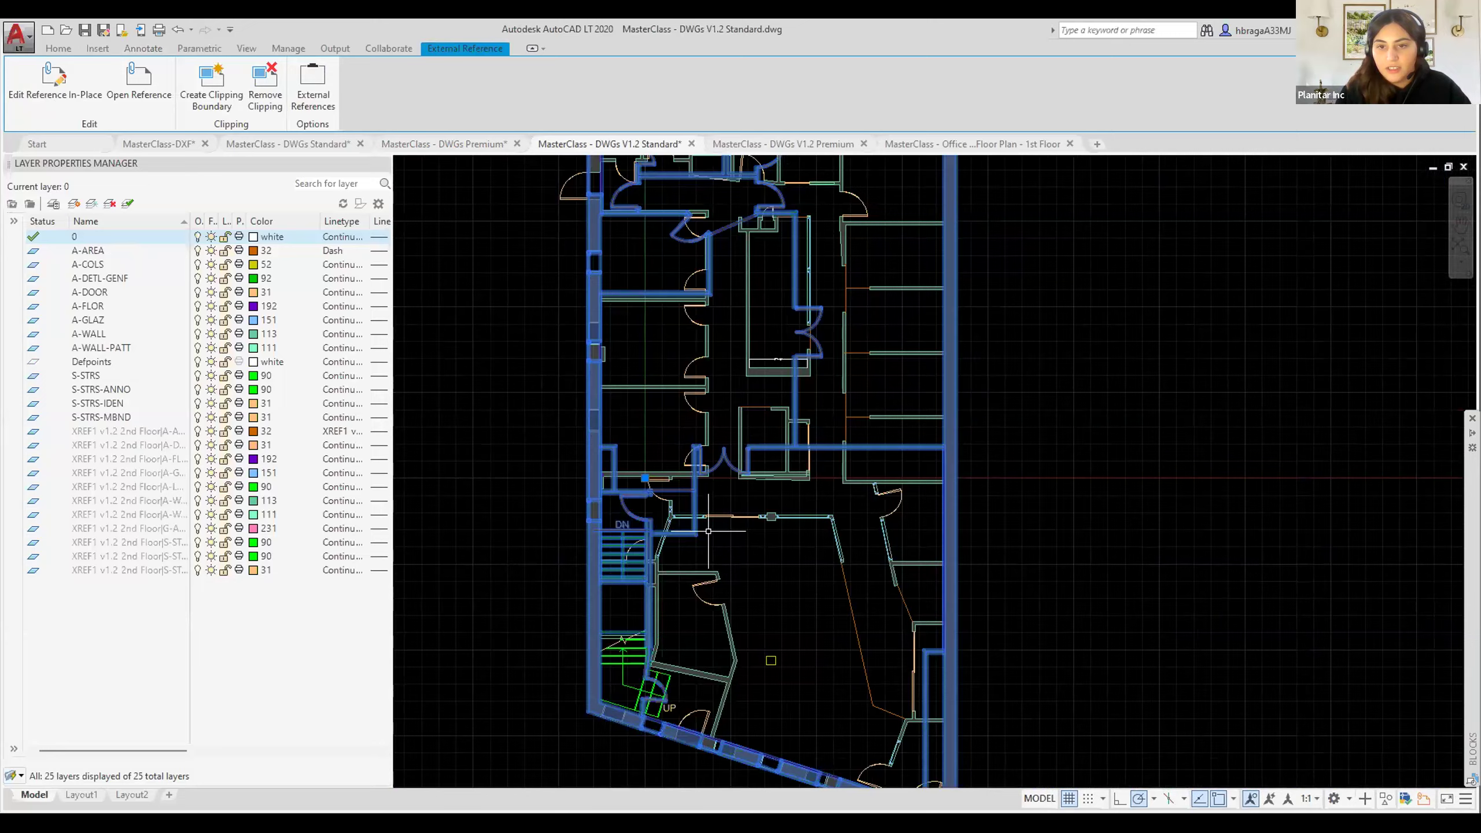
key("Escape")
scroll(708, 532, "down", 6)
scroll(755, 349, "up", 6)
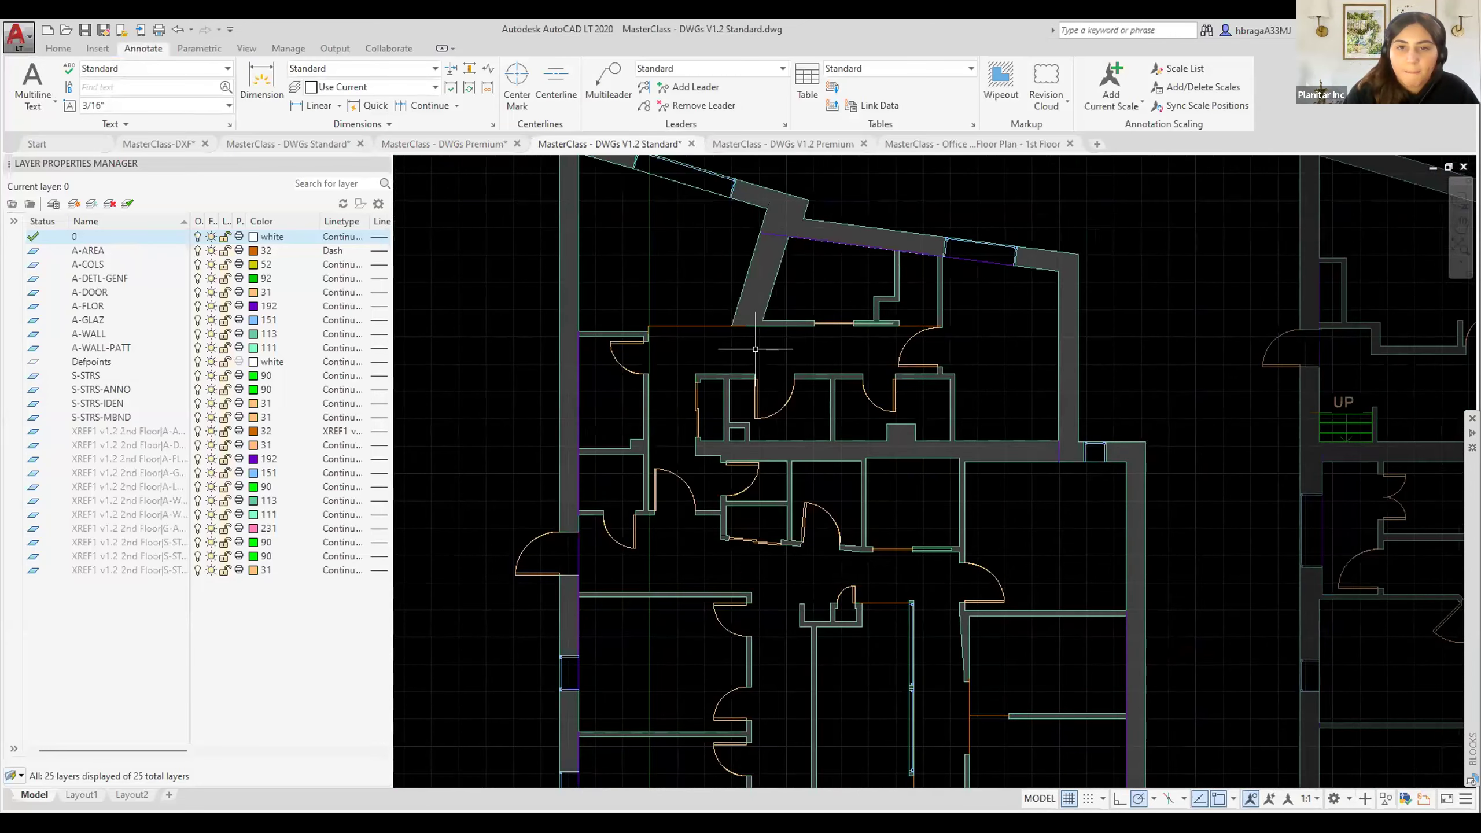
scroll(755, 349, "down", 6)
scroll(817, 361, "up", 5)
scroll(853, 368, "down", 3)
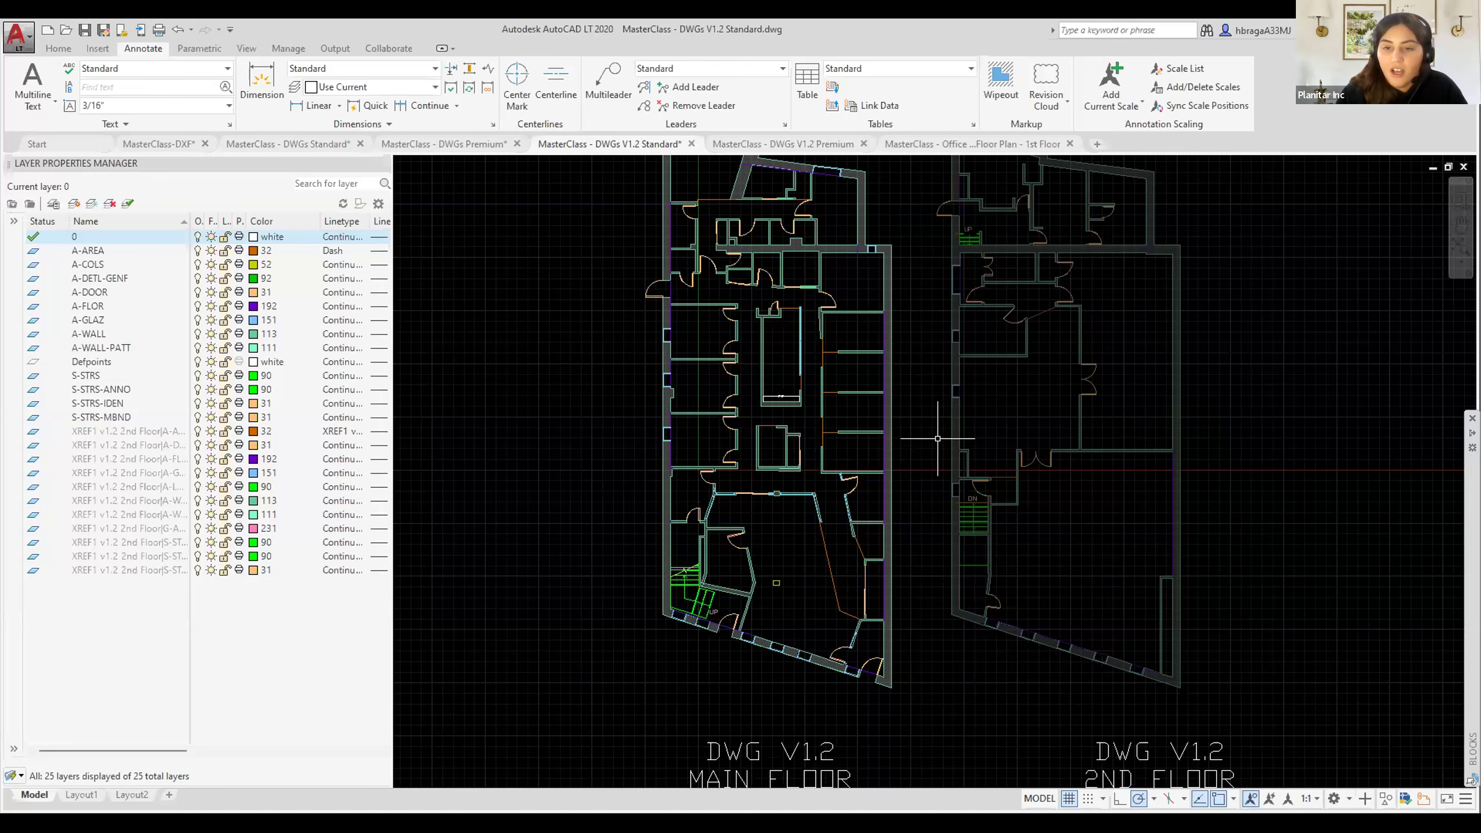
scroll(990, 640, "up", 2)
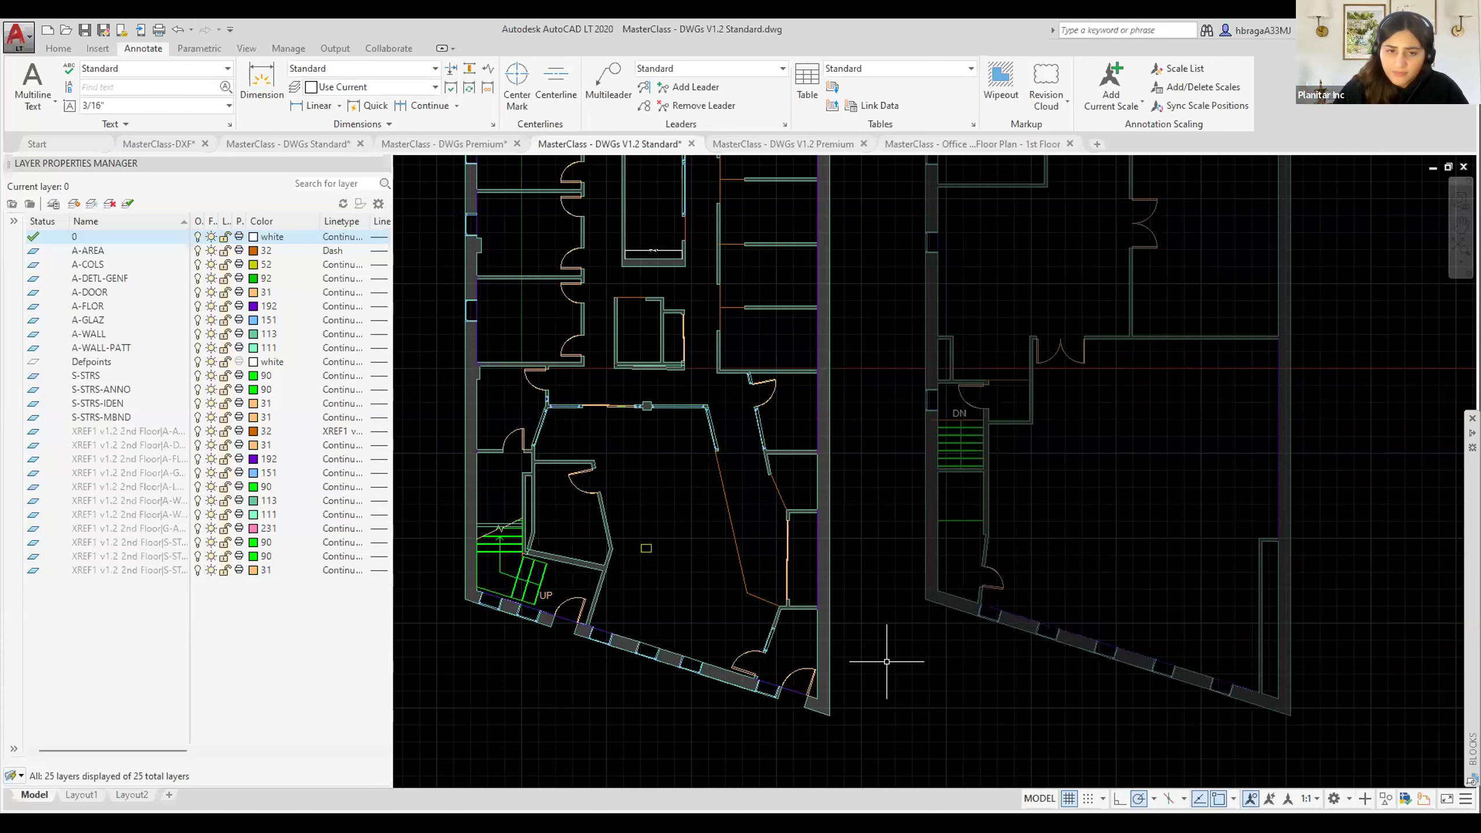
scroll(649, 634, "up", 5)
Pan to show the stairs, the window wall and the upper rooms of the Standard plan.
scroll(589, 681, "up", 4)
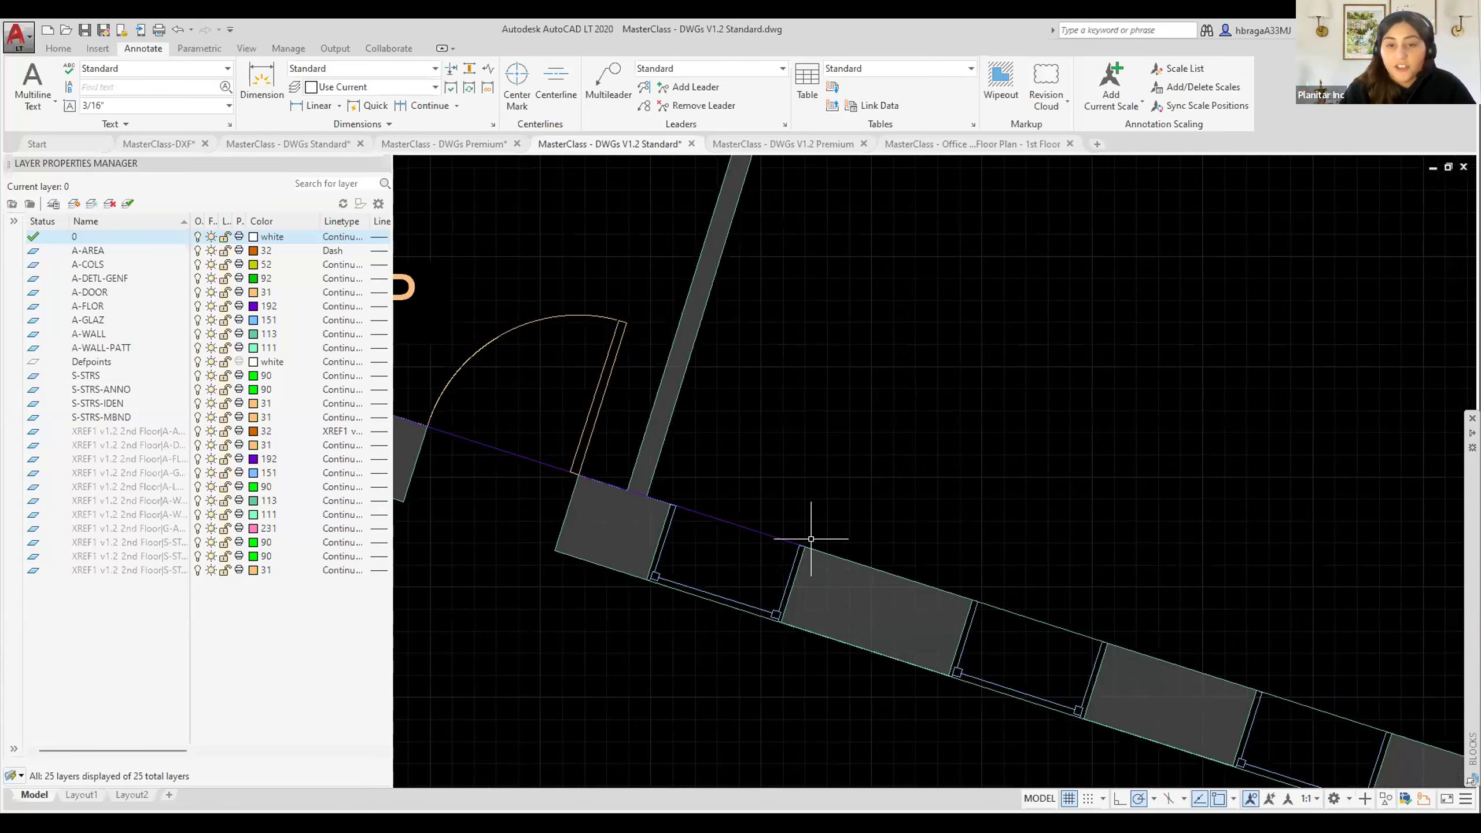
scroll(843, 442, "down", 2)
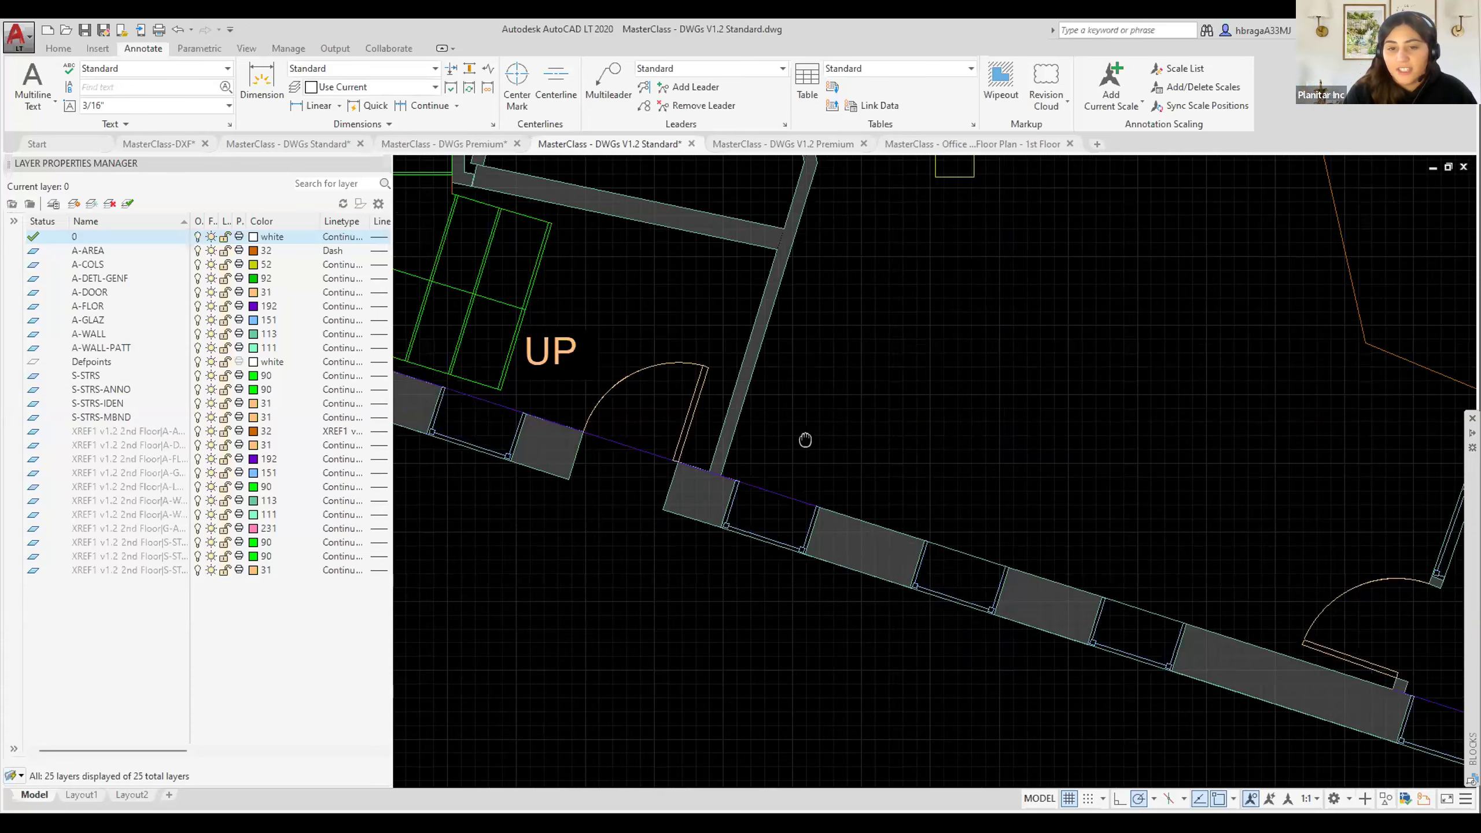
middle_click_drag(806, 440, 872, 531)
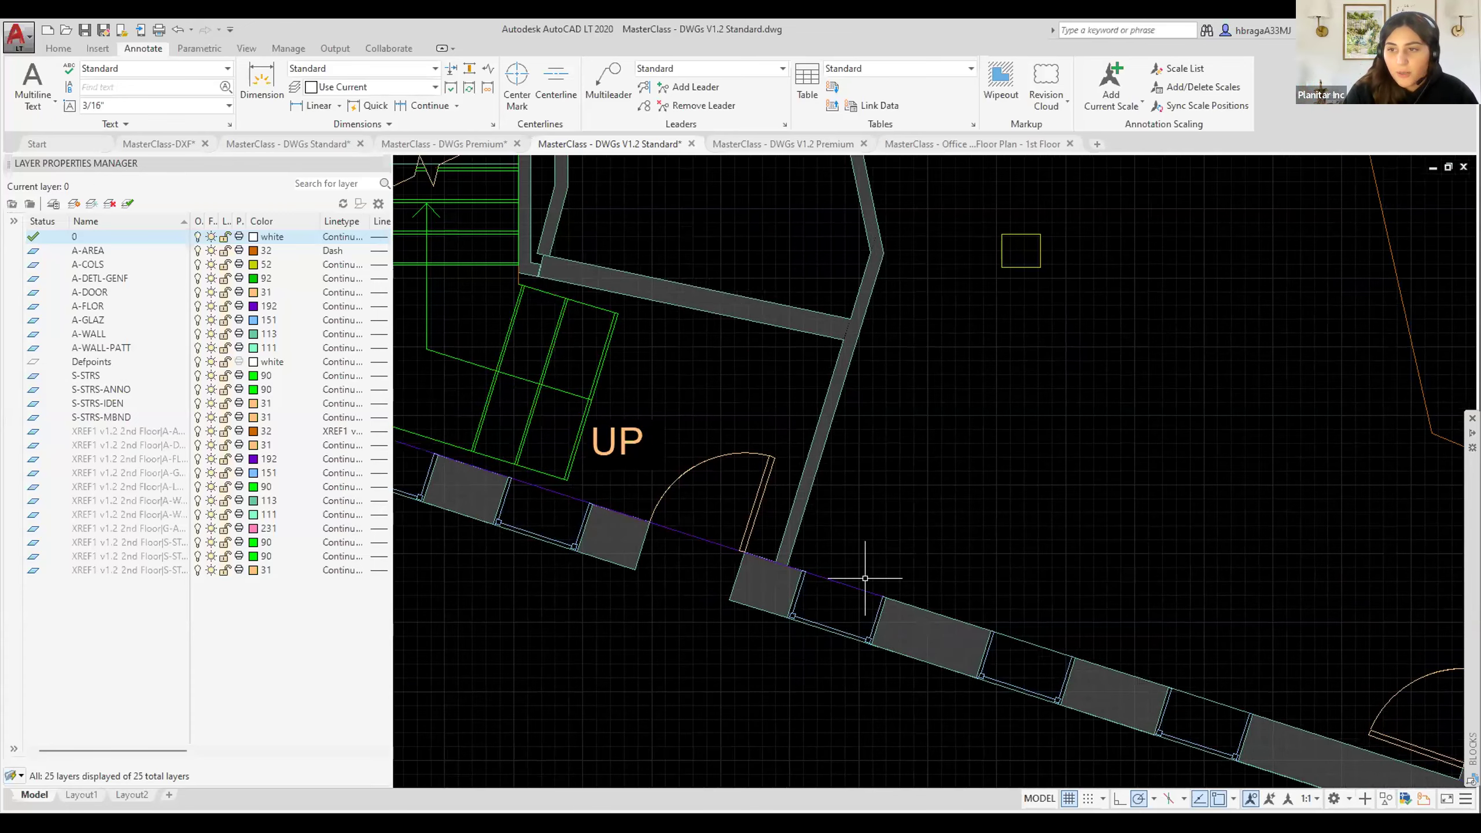
scroll(892, 529, "down", 2)
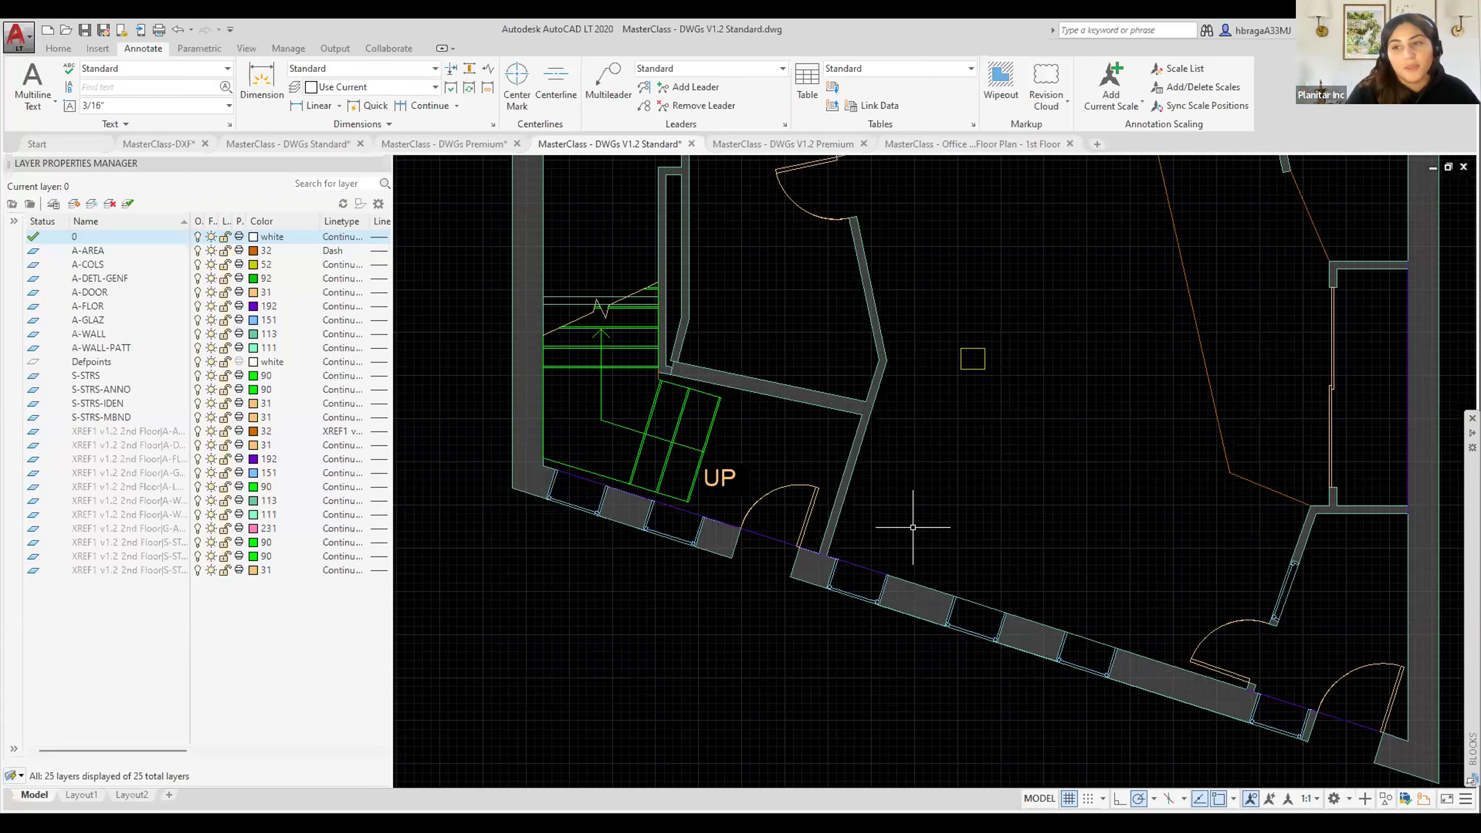
scroll(913, 528, "down", 2)
middle_click_drag(758, 164, 742, 464)
scroll(715, 411, "up", 5)
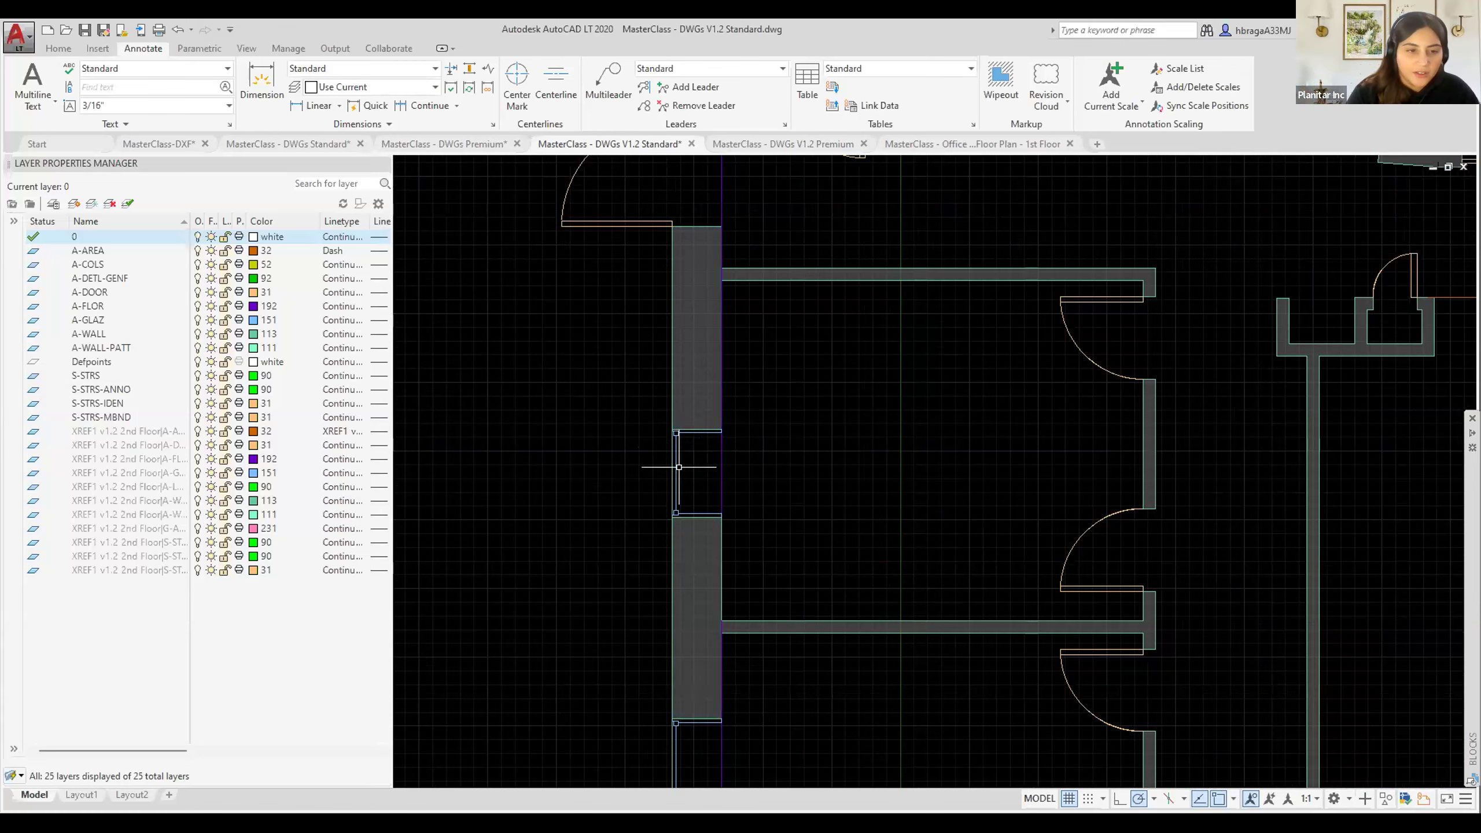
Zoom out until both V1.2 Standard floor plans and their title labels are visible.
scroll(671, 409, "down", 3)
scroll(733, 375, "down", 2)
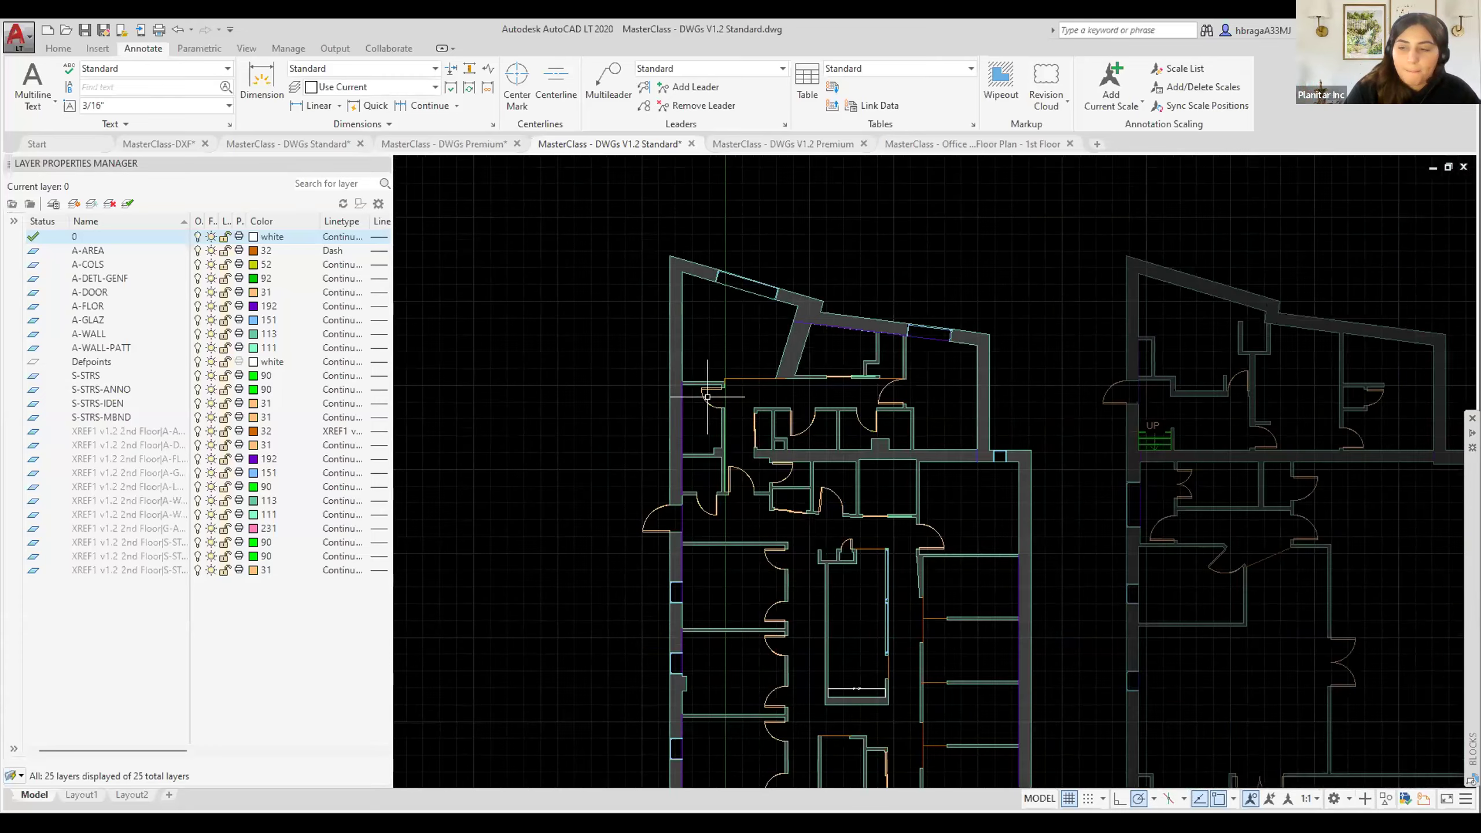
scroll(733, 375, "up", 2)
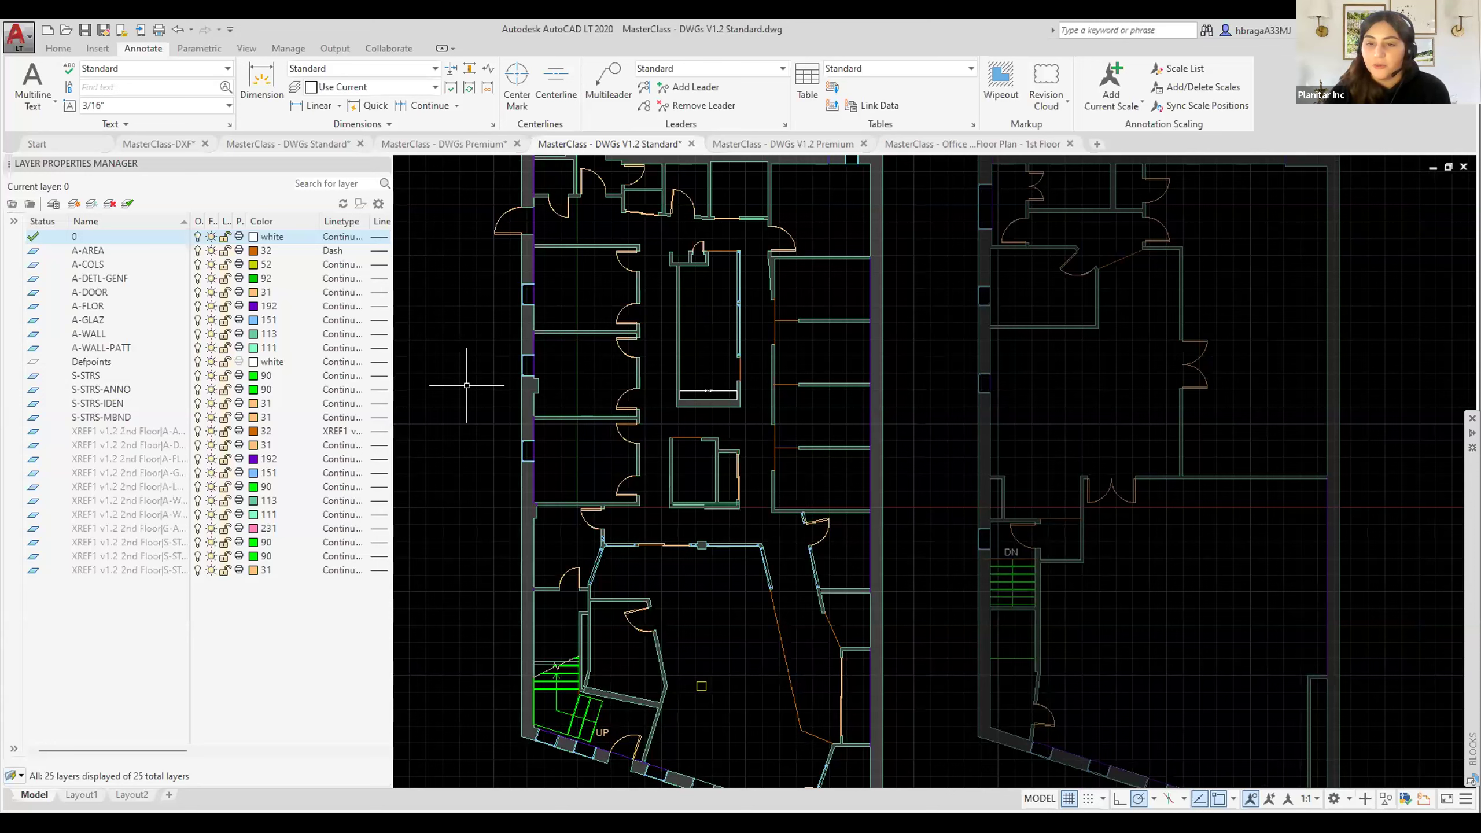
scroll(628, 569, "up", 3)
scroll(671, 569, "down", 4)
scroll(595, 527, "down", 5)
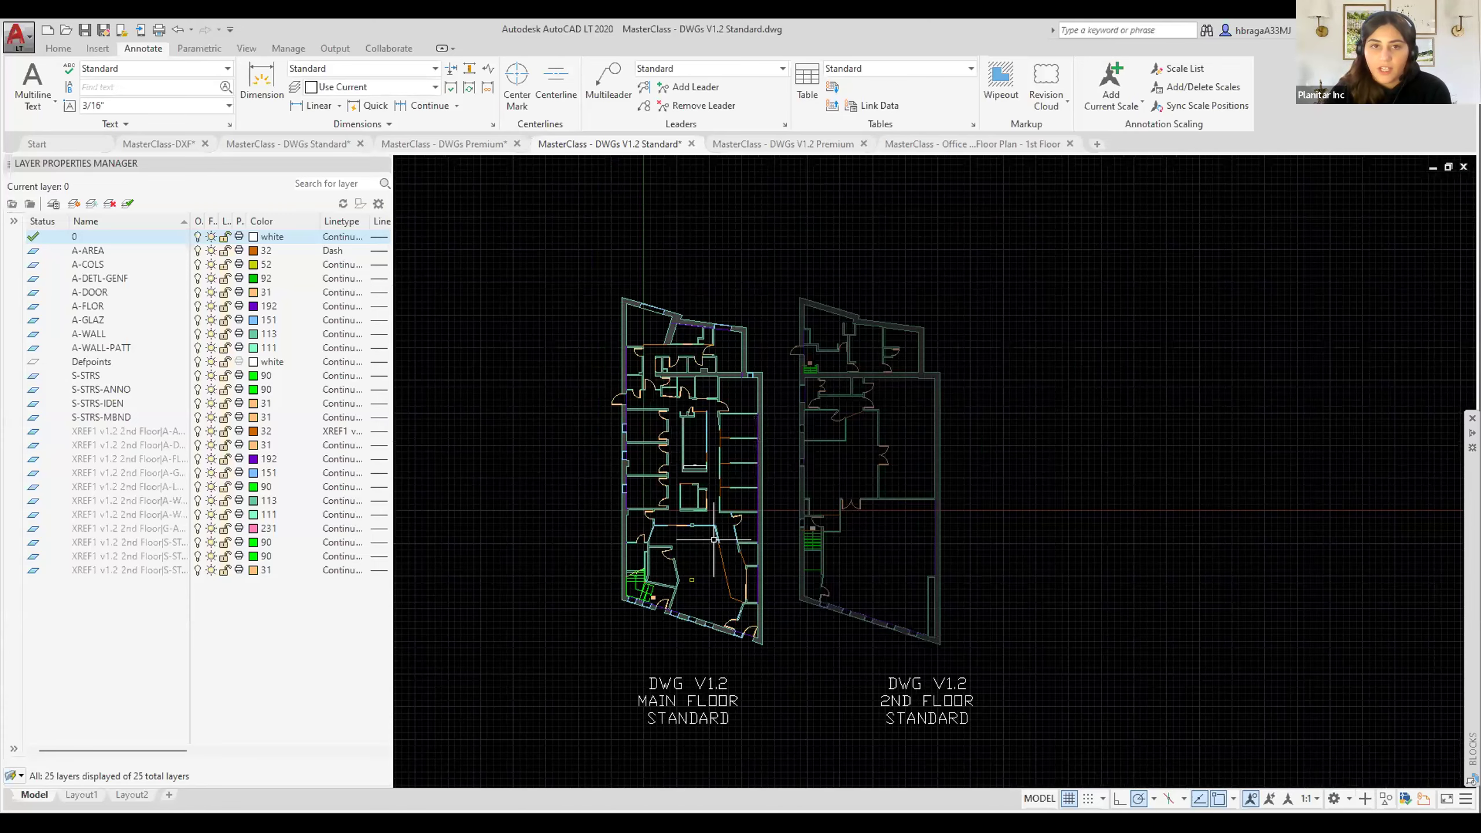
Switch to the Office Windows 1st Floor drawing and zoom to the office's 12' - 4 1/4" dimension.
left_click(767, 144)
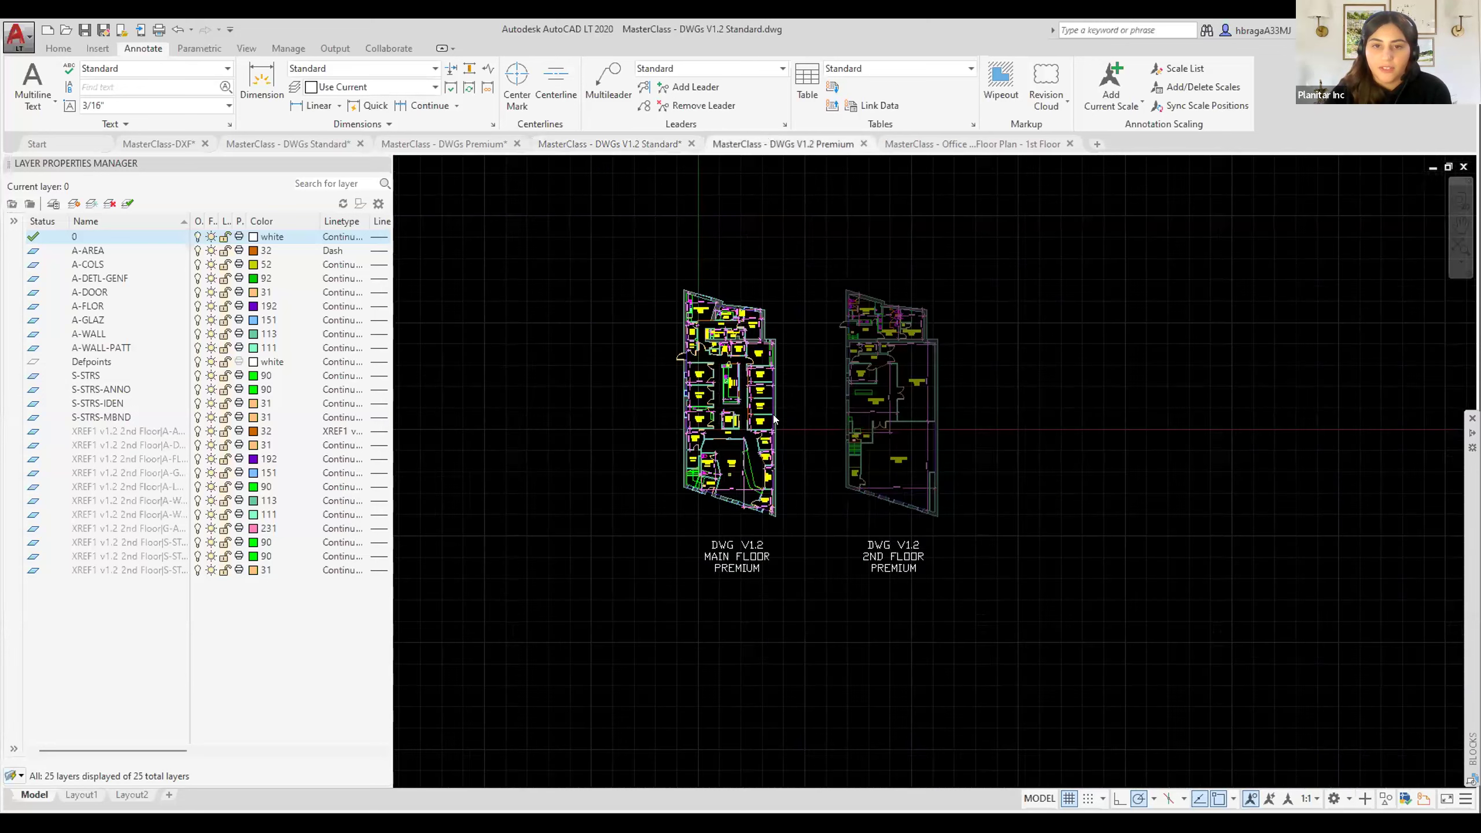
left_click(963, 143)
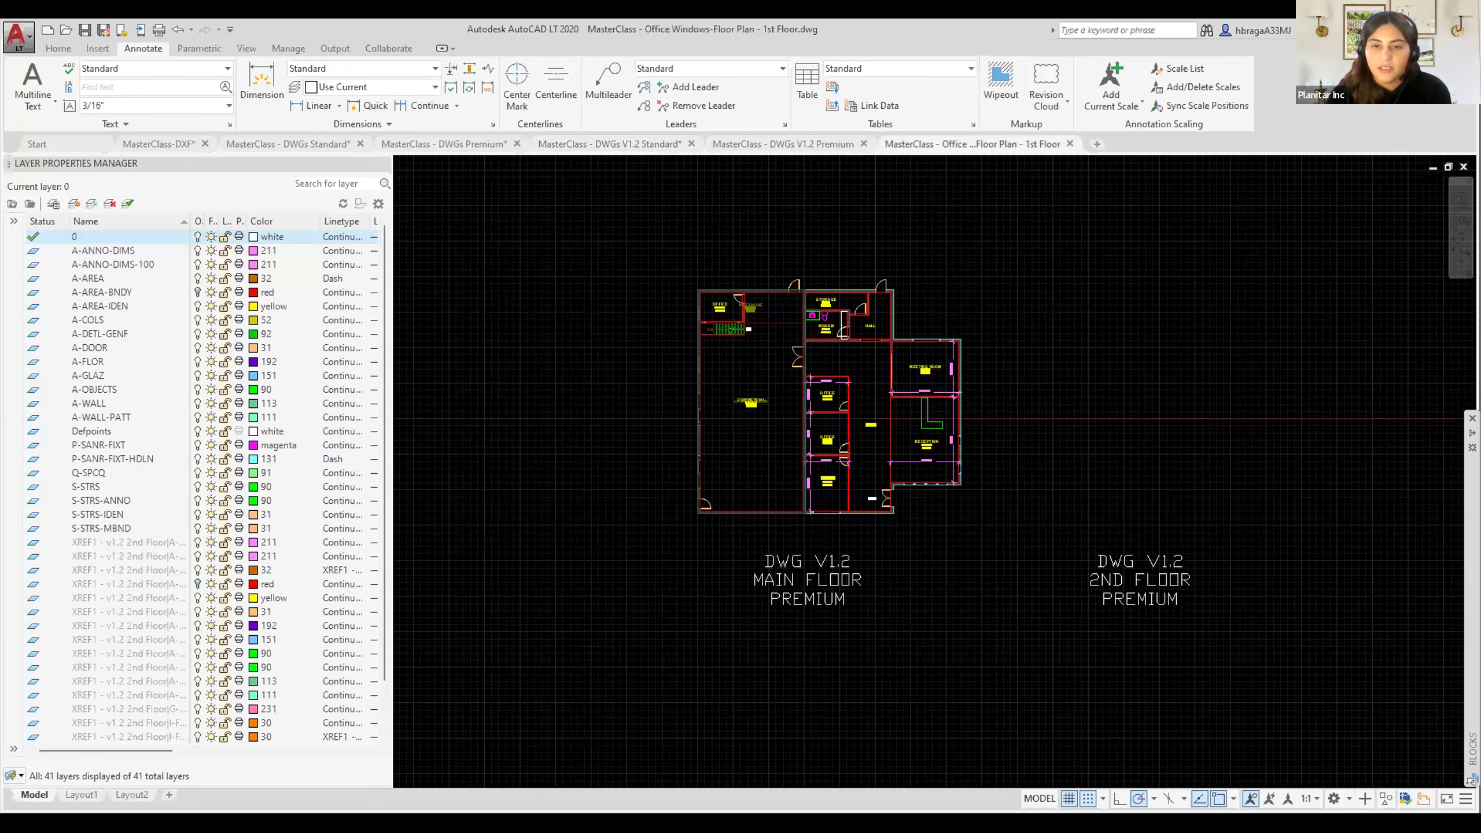
scroll(934, 379, "up", 5)
middle_click_drag(1038, 360, 1022, 362)
scroll(886, 364, "up", 5)
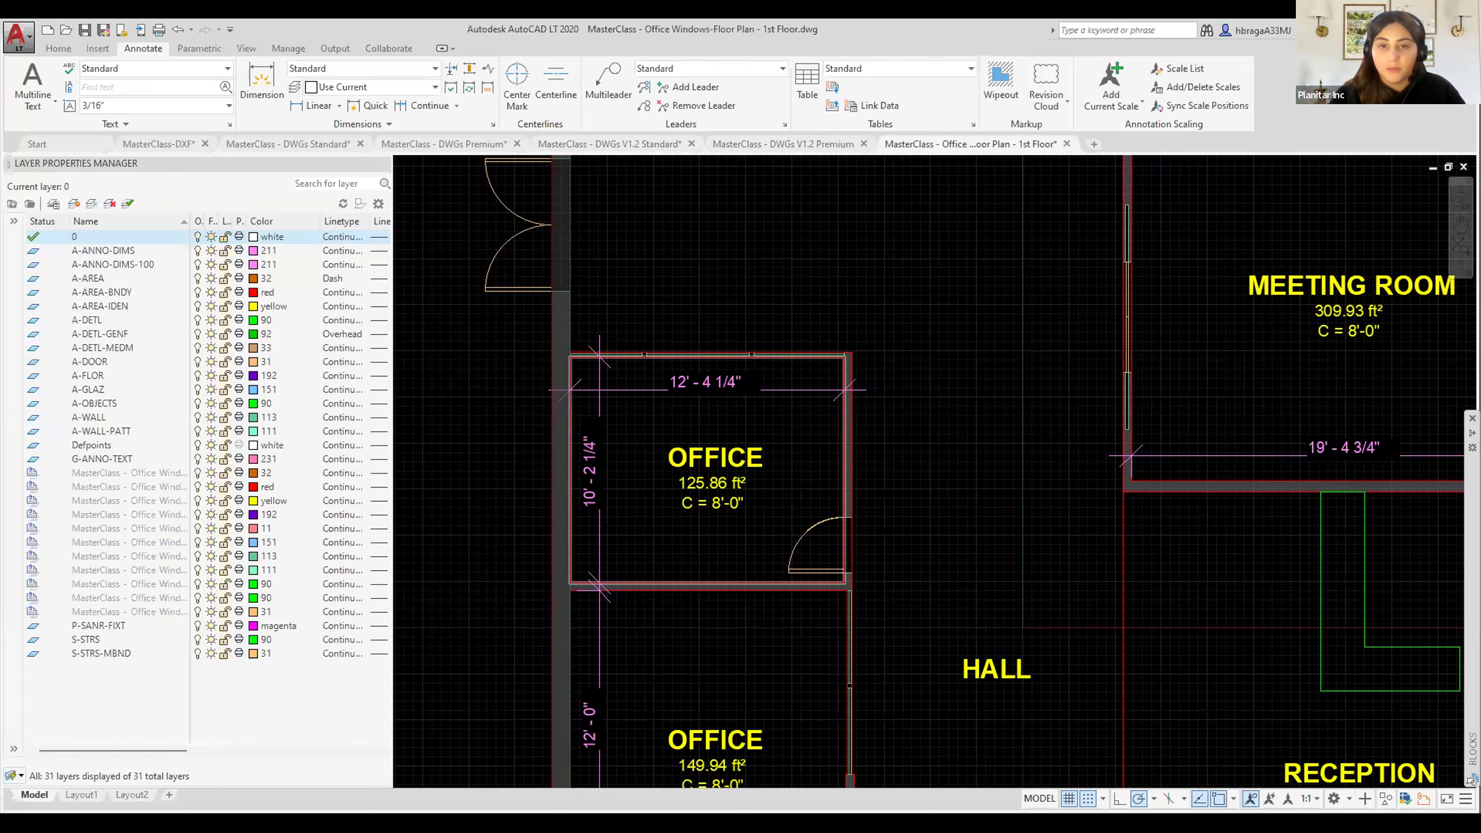
Zoom and pan across STORAGE, WSHRM, RECEPTION and the HALL, then zoom out.
scroll(761, 327, "up", 5)
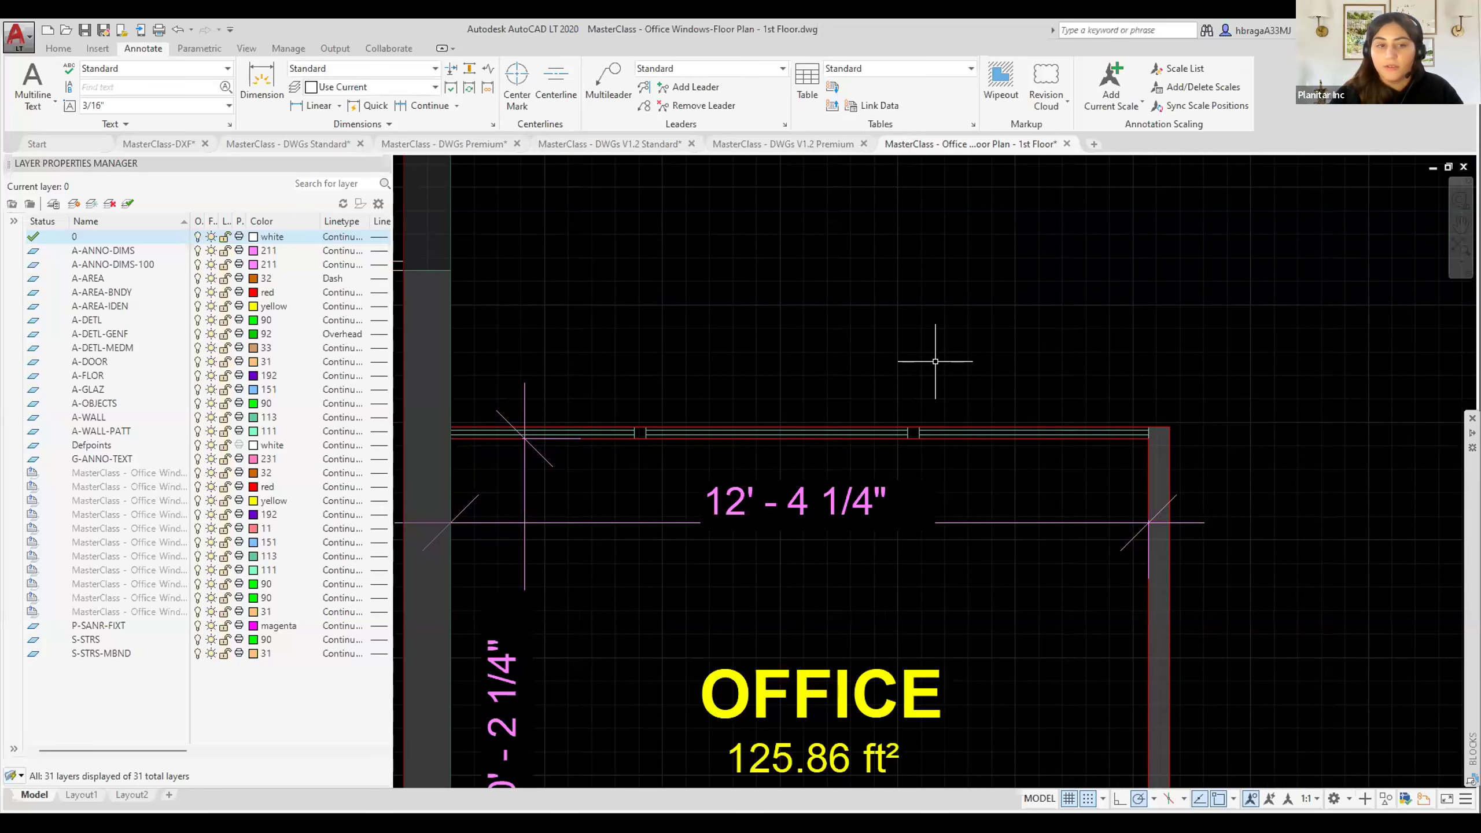
scroll(936, 361, "down", 8)
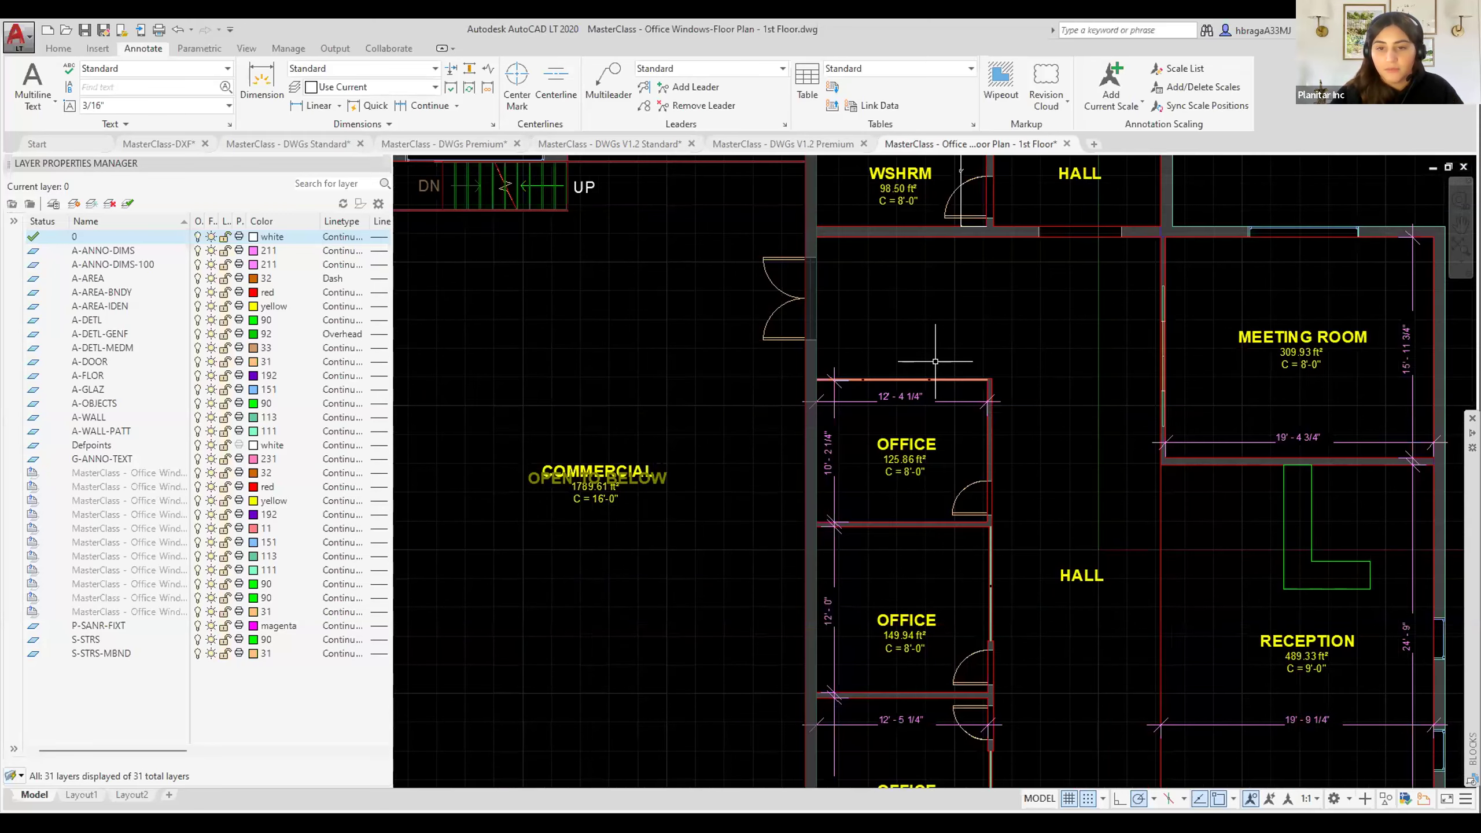
scroll(960, 362, "up", 2)
scroll(960, 362, "up", 2)
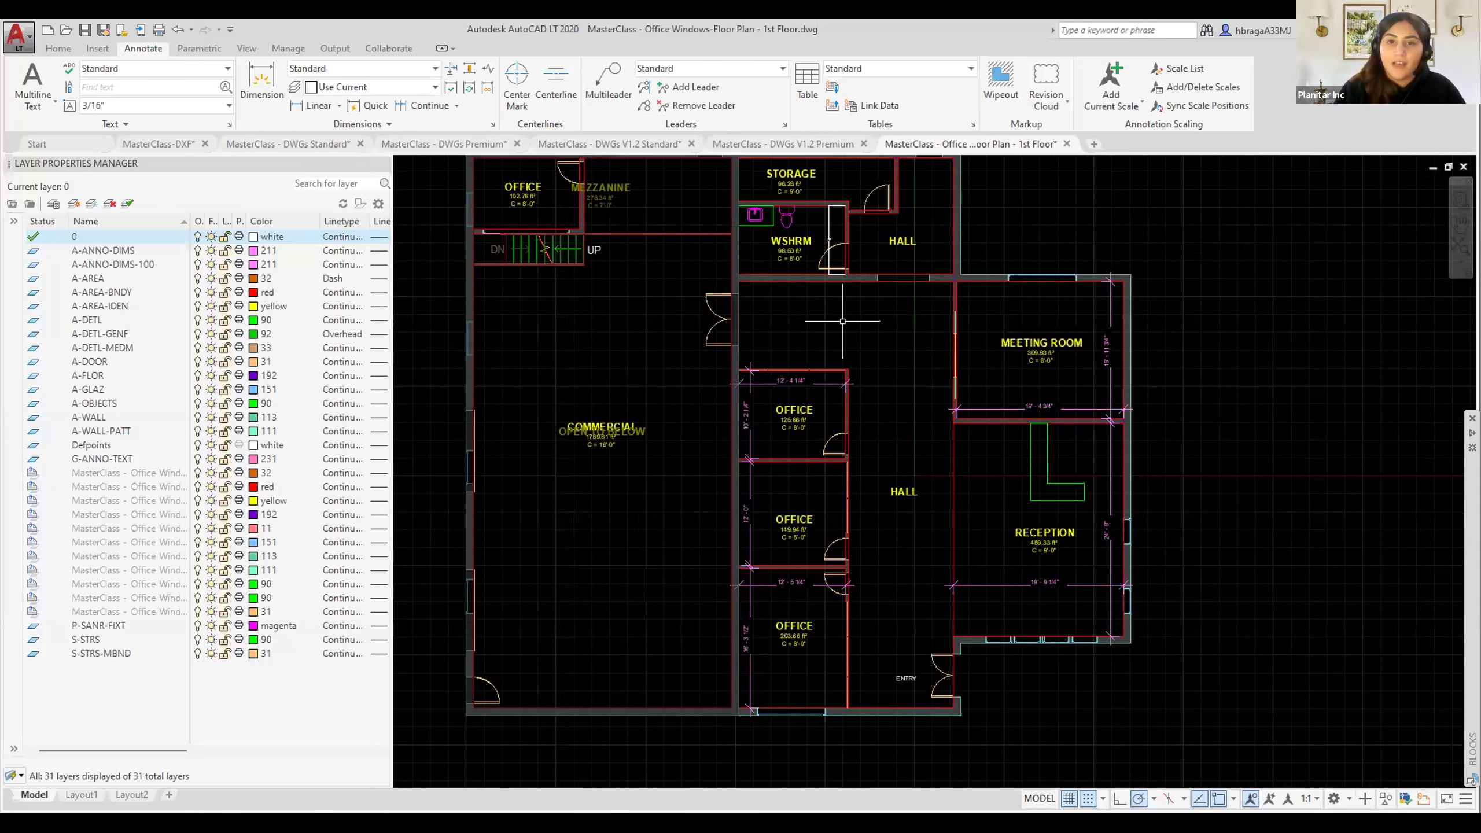
scroll(835, 320, "up", 2)
scroll(810, 275, "up", 2)
scroll(875, 409, "down", 2)
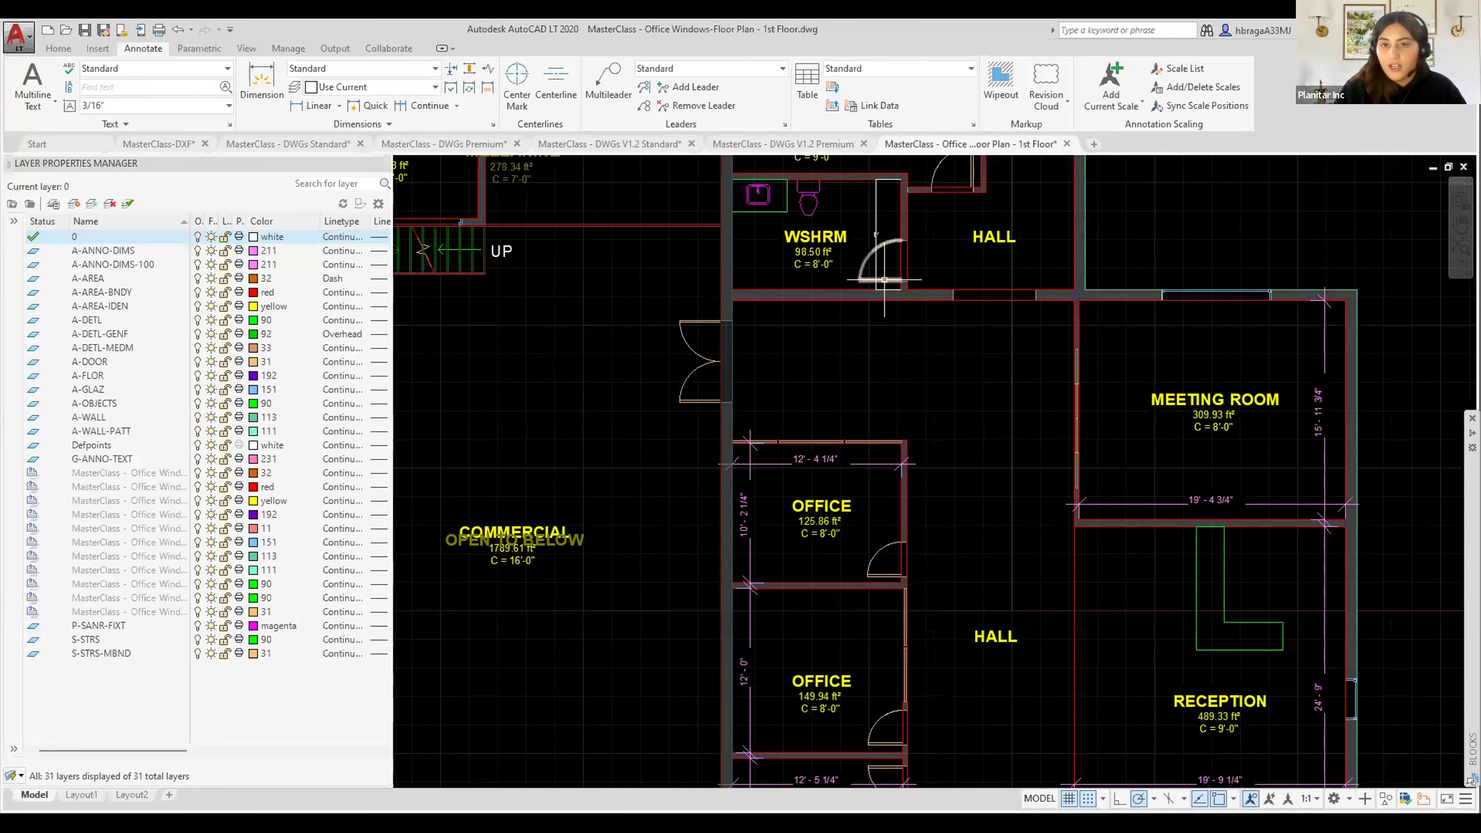
middle_click_drag(884, 337, 910, 484)
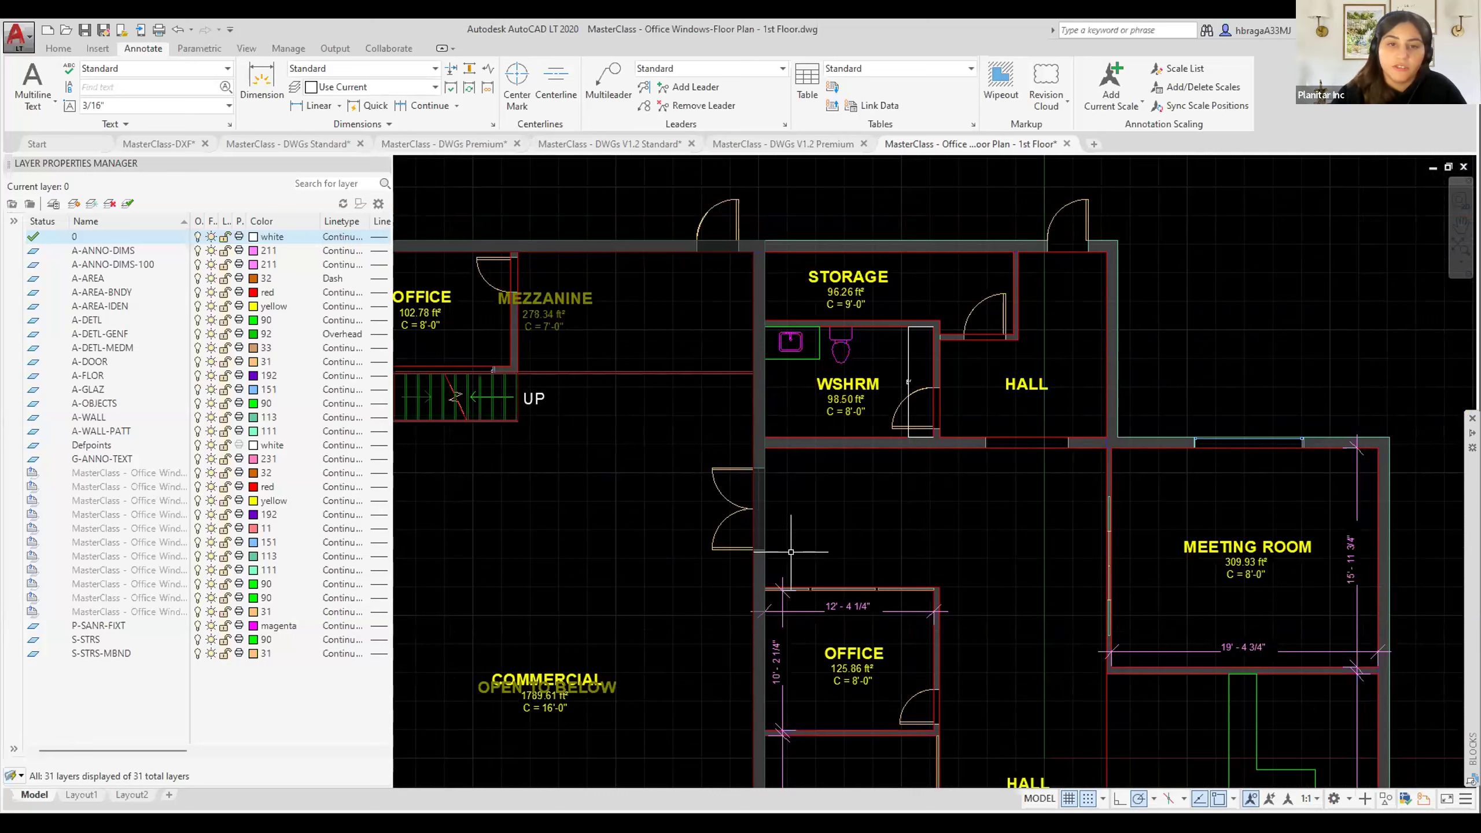
middle_click_drag(804, 496, 887, 424)
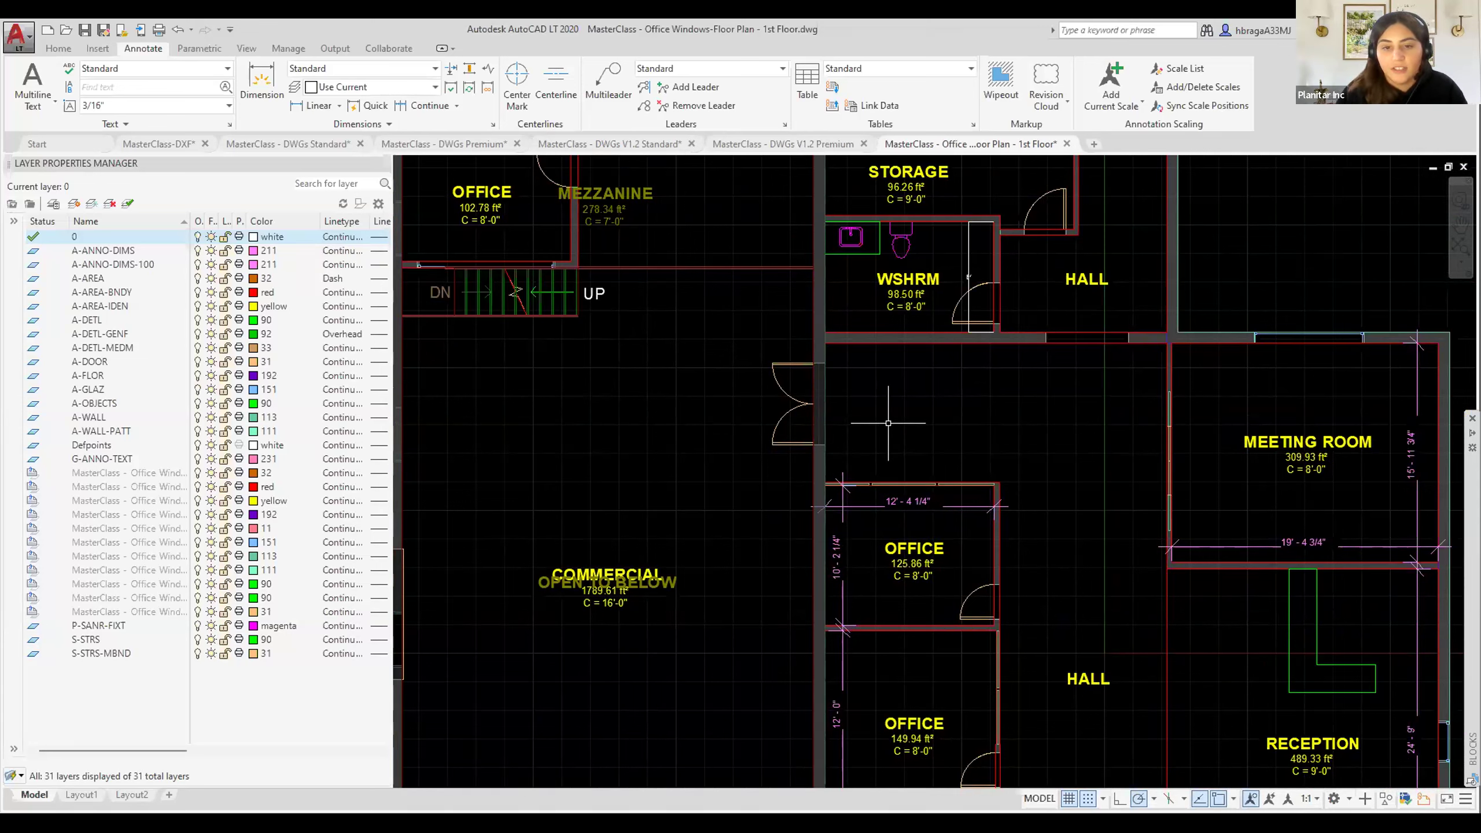
scroll(934, 403, "down", 5)
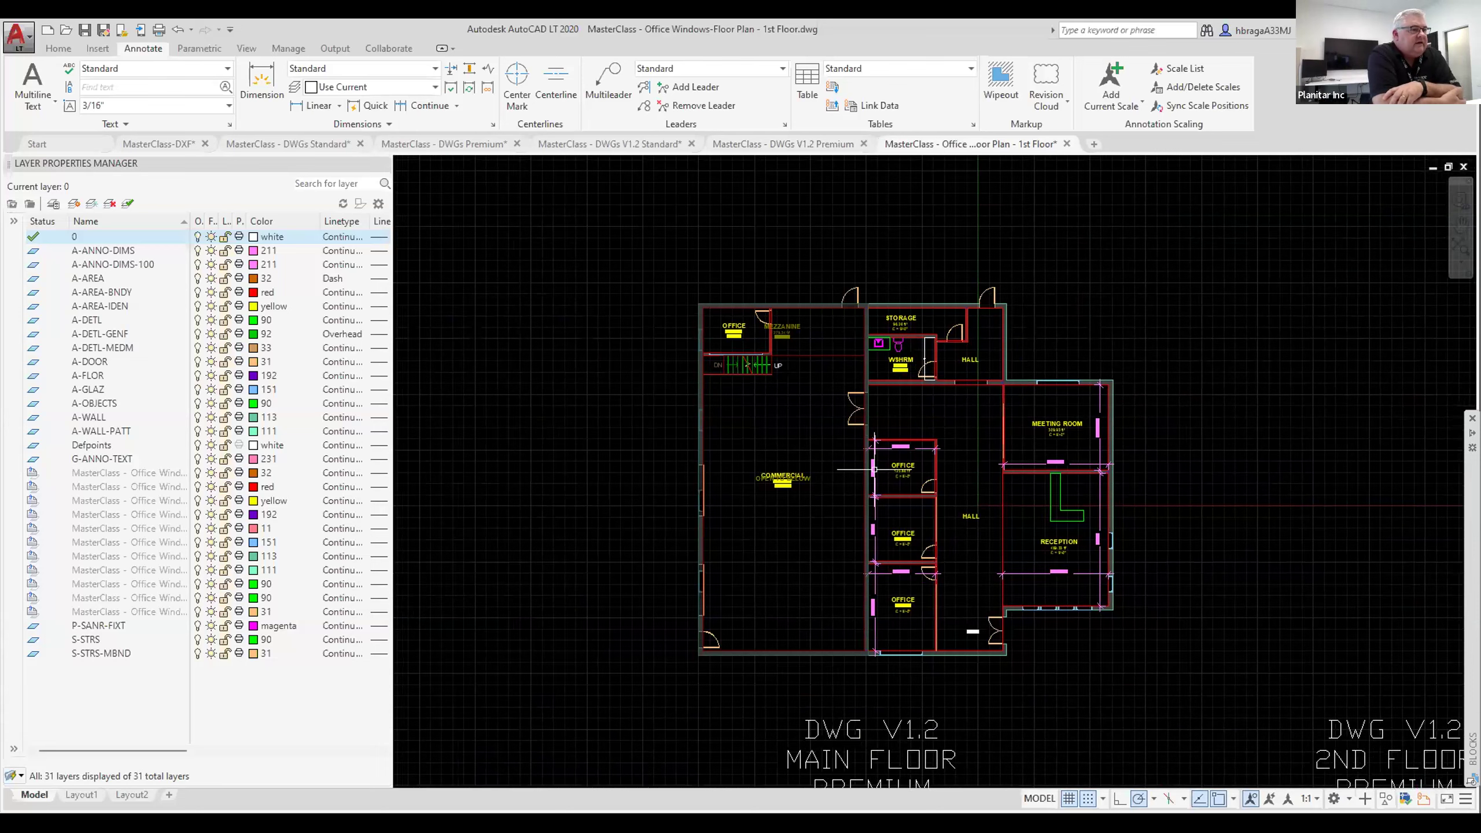
middle_click_drag(759, 464, 661, 431)
left_click(641, 298)
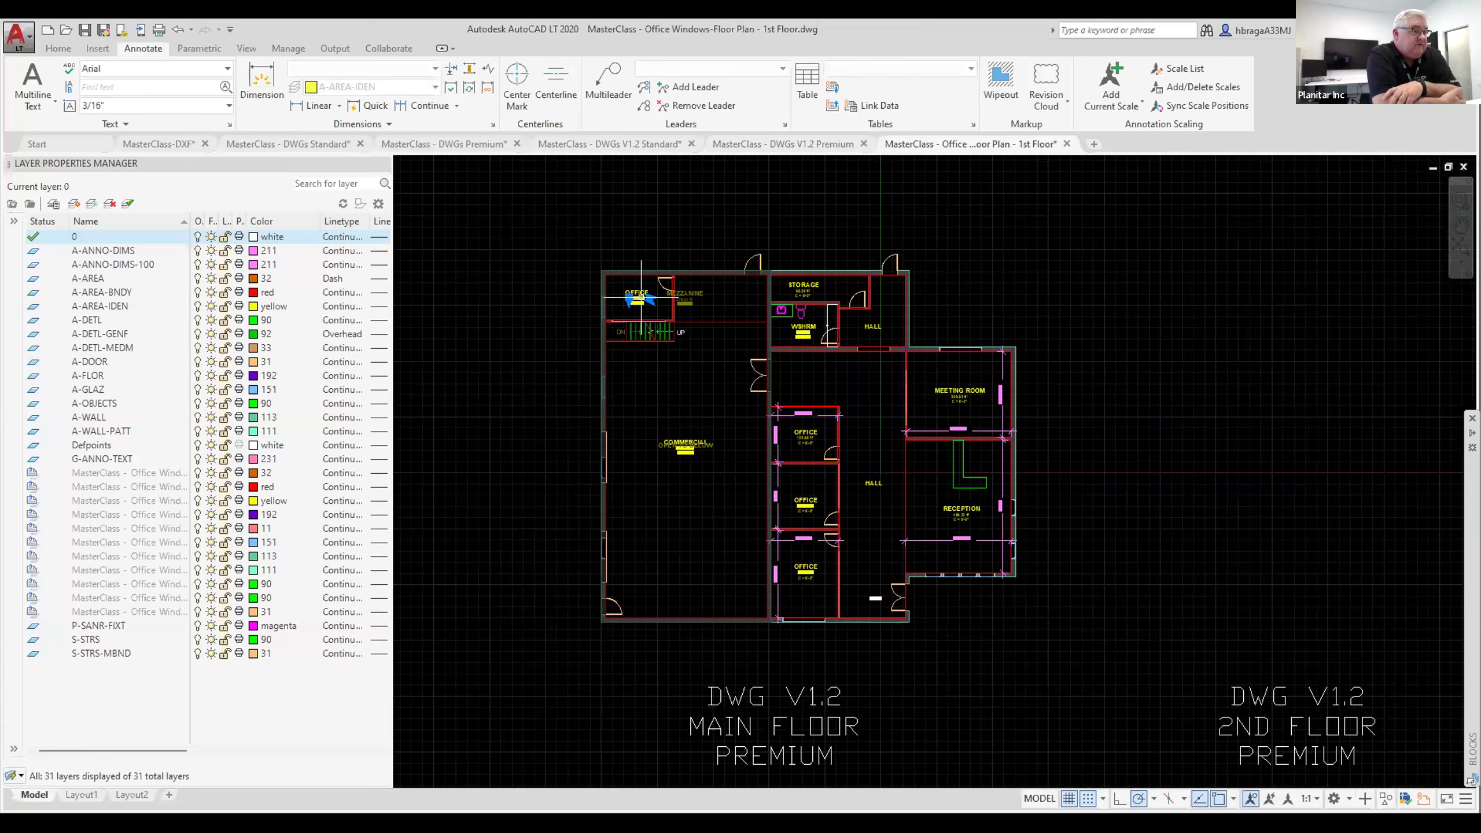
left_click(688, 303)
type("co")
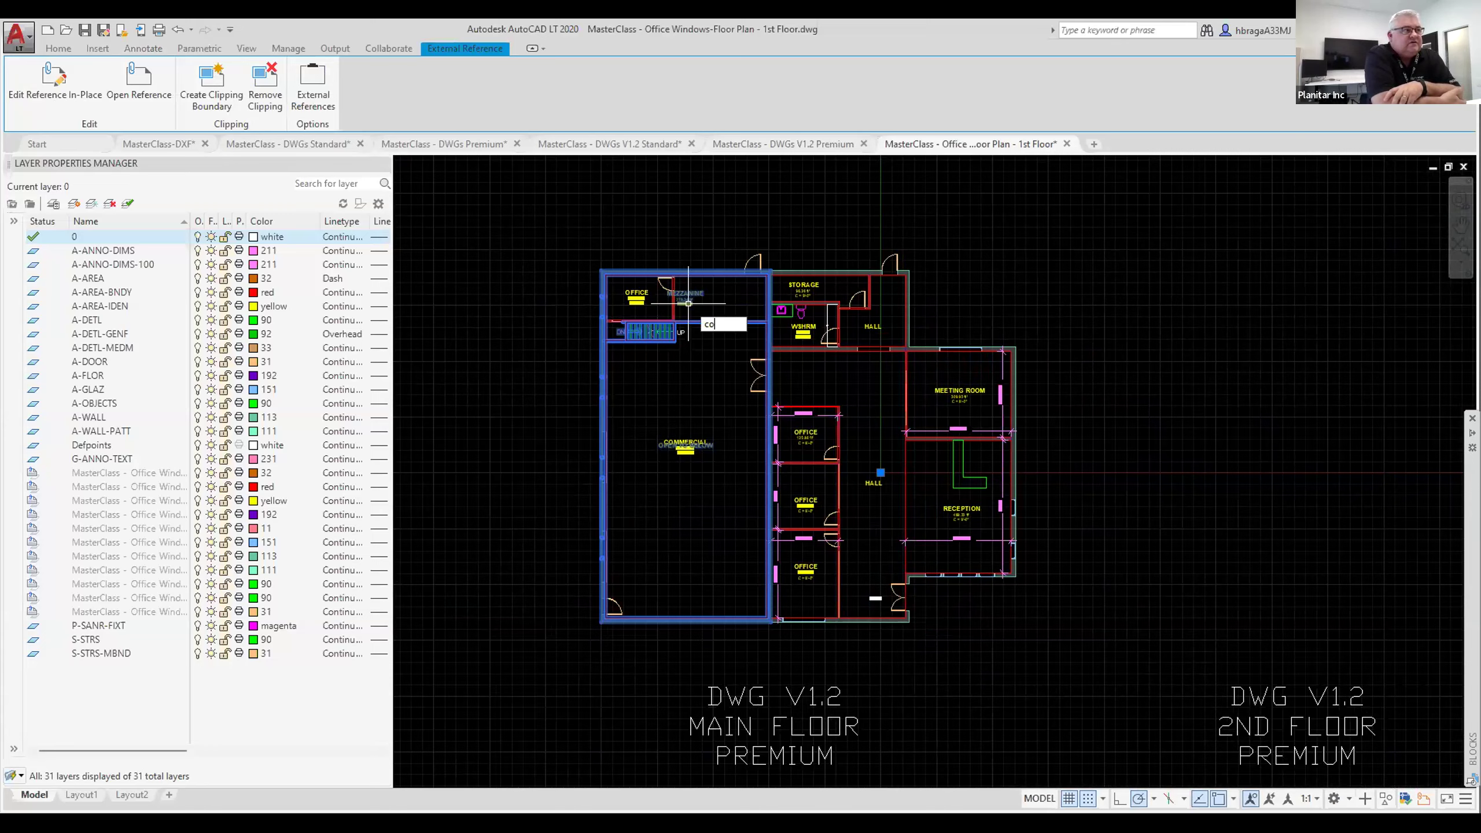
key("Escape")
key("ctrl+z")
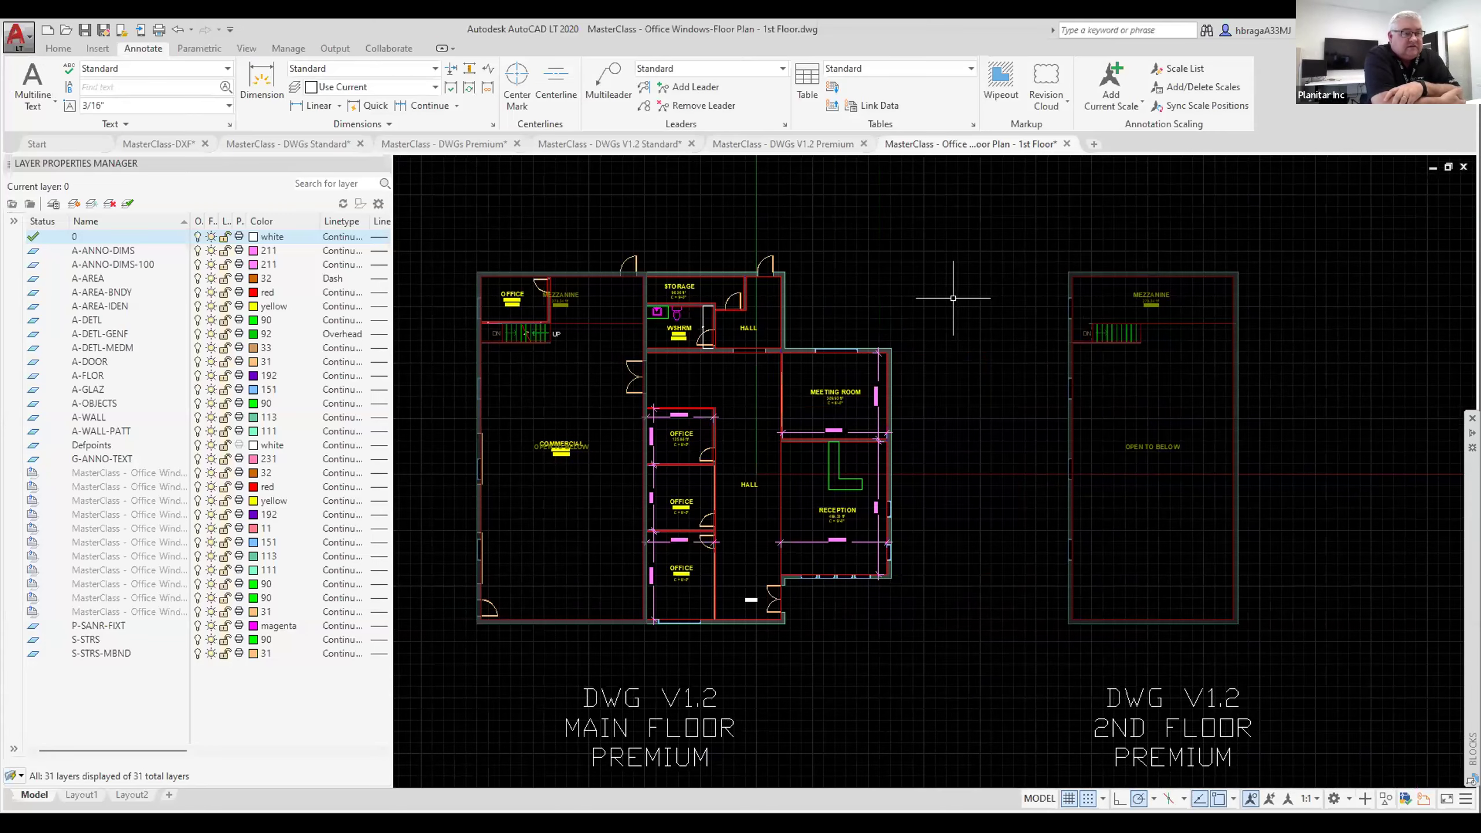
middle_click_drag(953, 298, 977, 305)
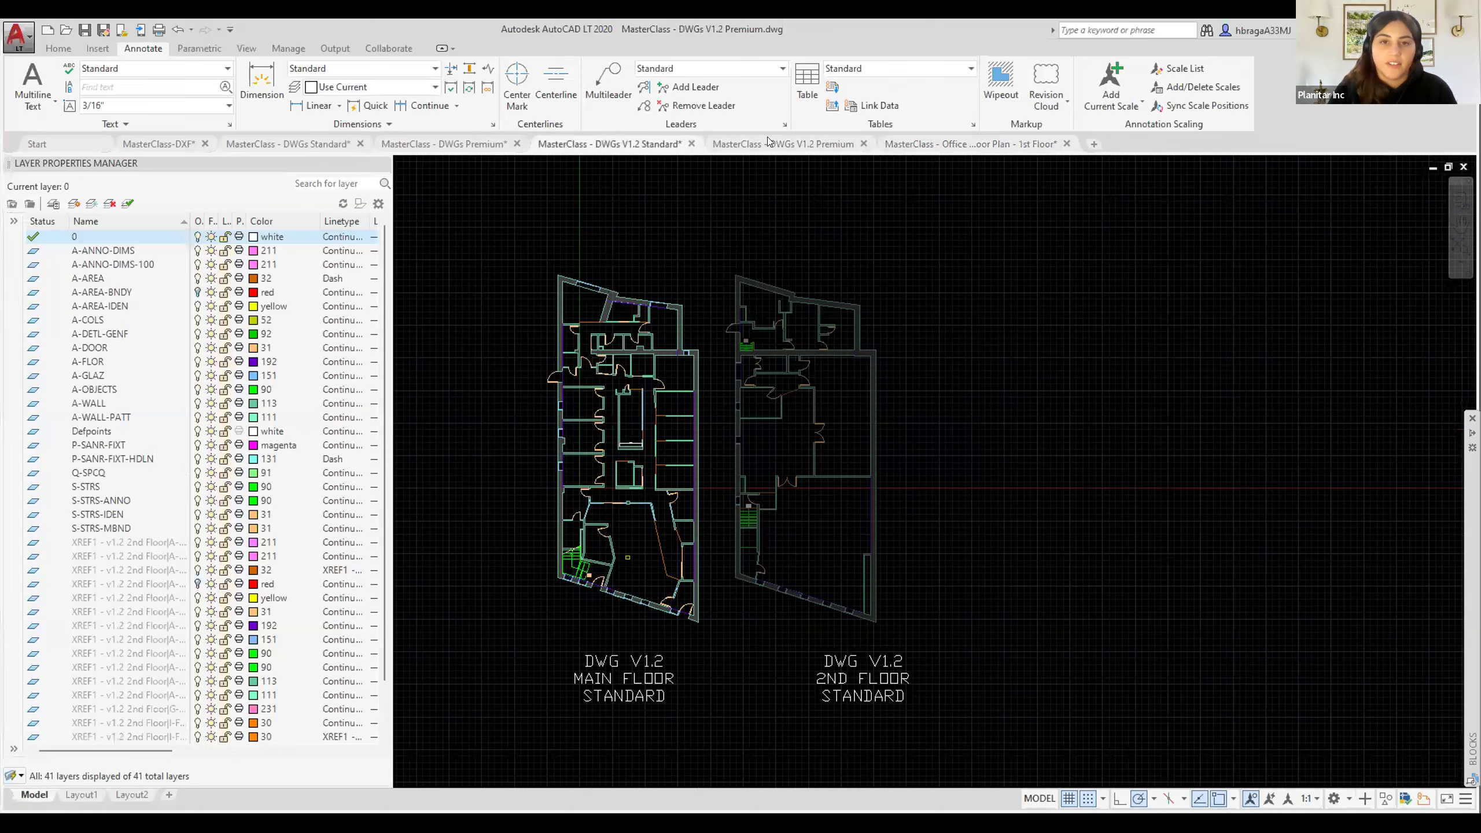
Switch to the V1.2 Premium drawing, zoom into the main floor, and select layer A-AREA-BNDY.
left_click(768, 137)
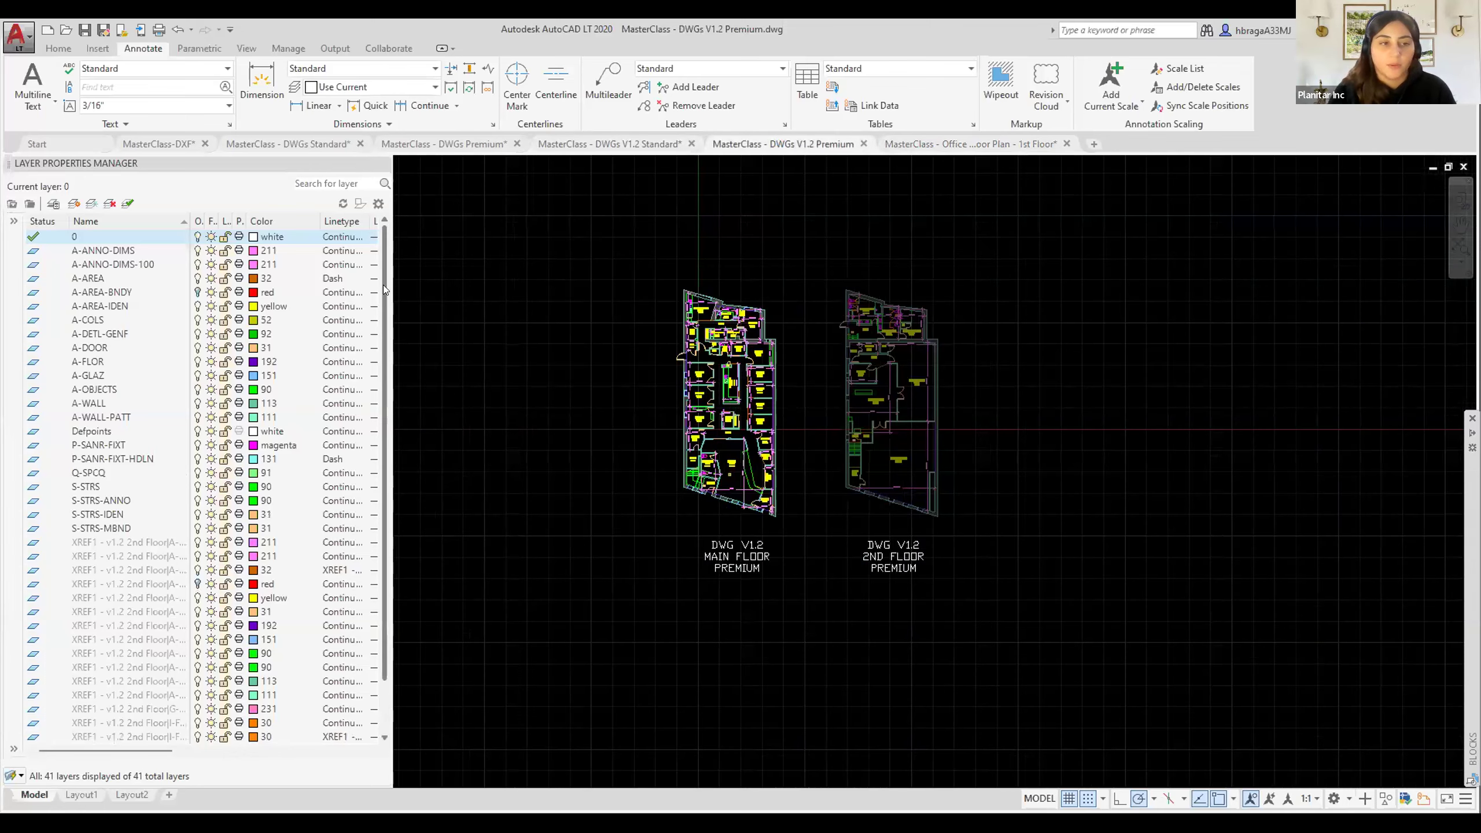
scroll(664, 443, "up", 6)
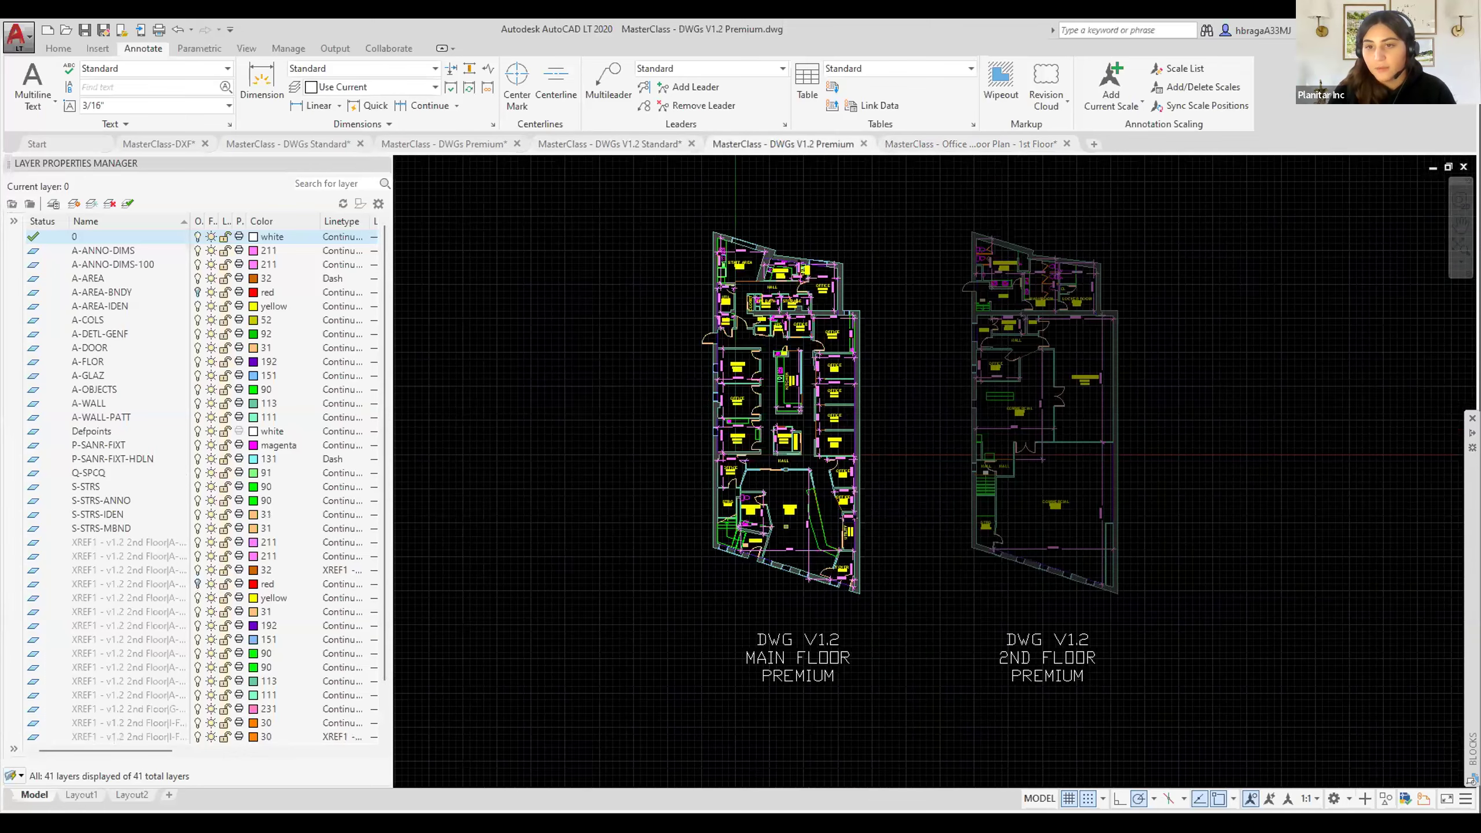
middle_click_drag(709, 391, 544, 413)
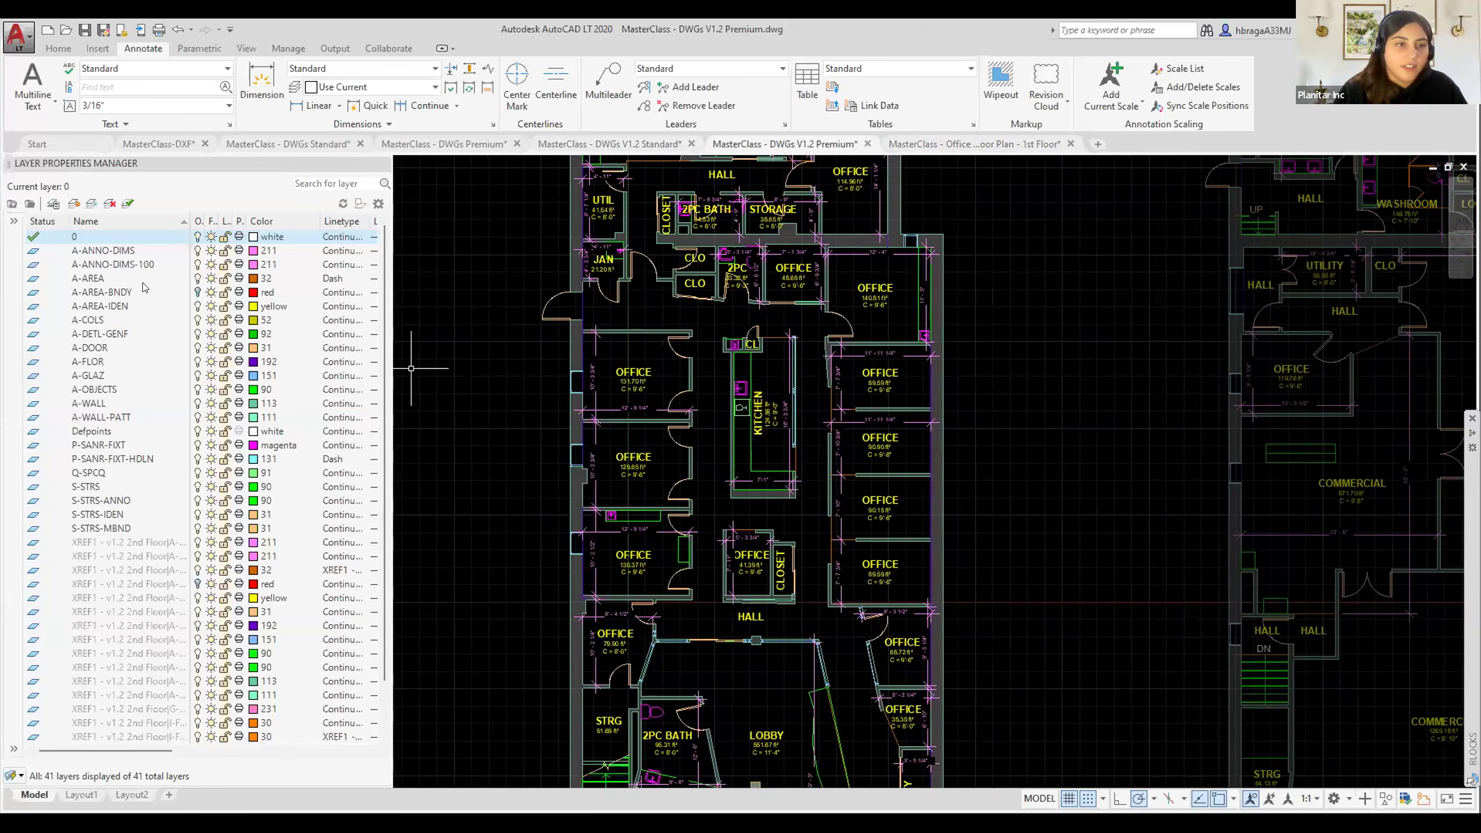
left_click(198, 292)
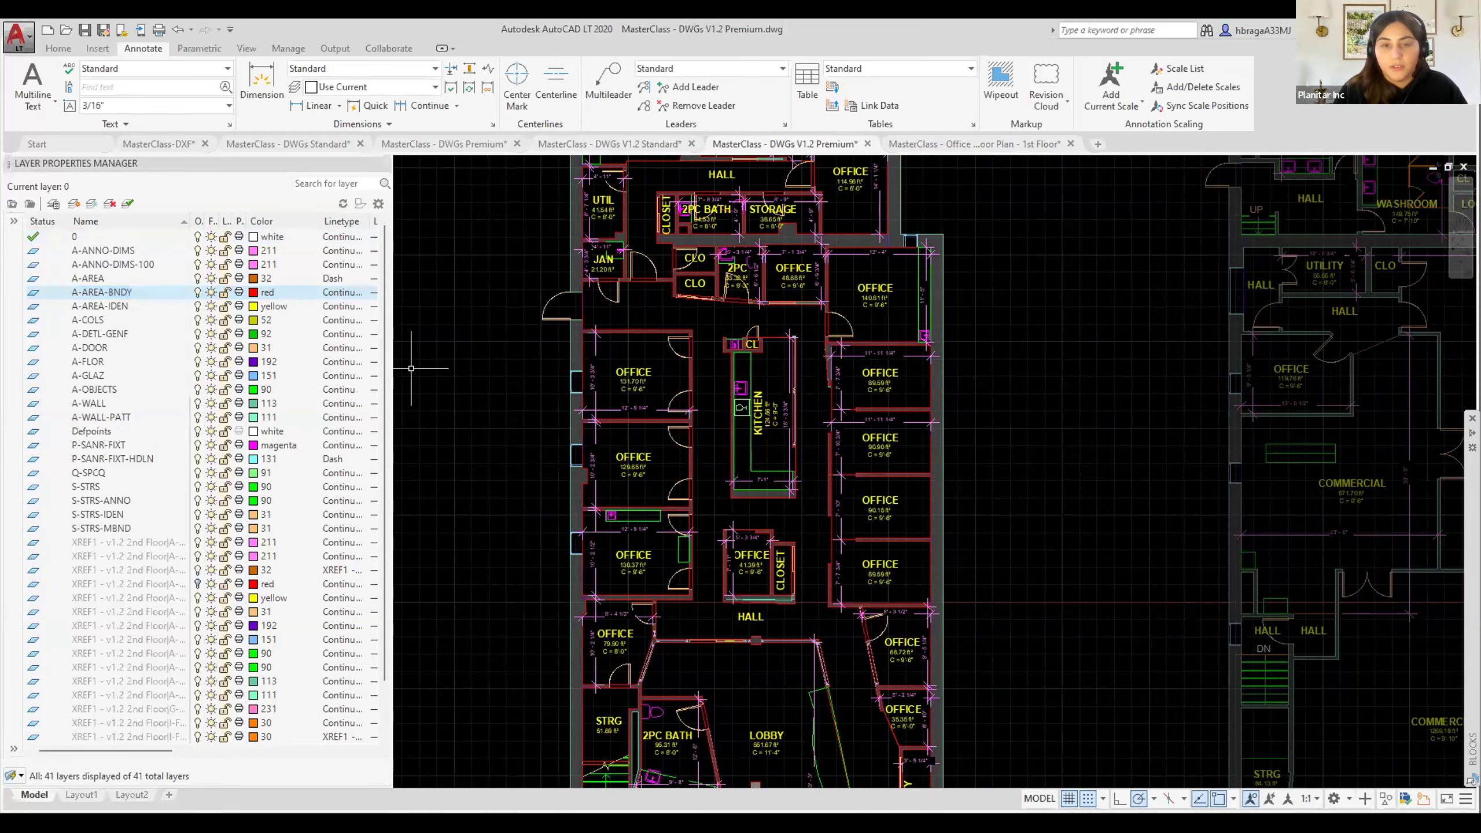
Pan and zoom across the red room outlines around UTIL and CLOSET, then reselect A-AREA-BNDY.
middle_click_drag(592, 329, 611, 374)
scroll(617, 270, "up", 2)
middle_click_drag(642, 222, 643, 348)
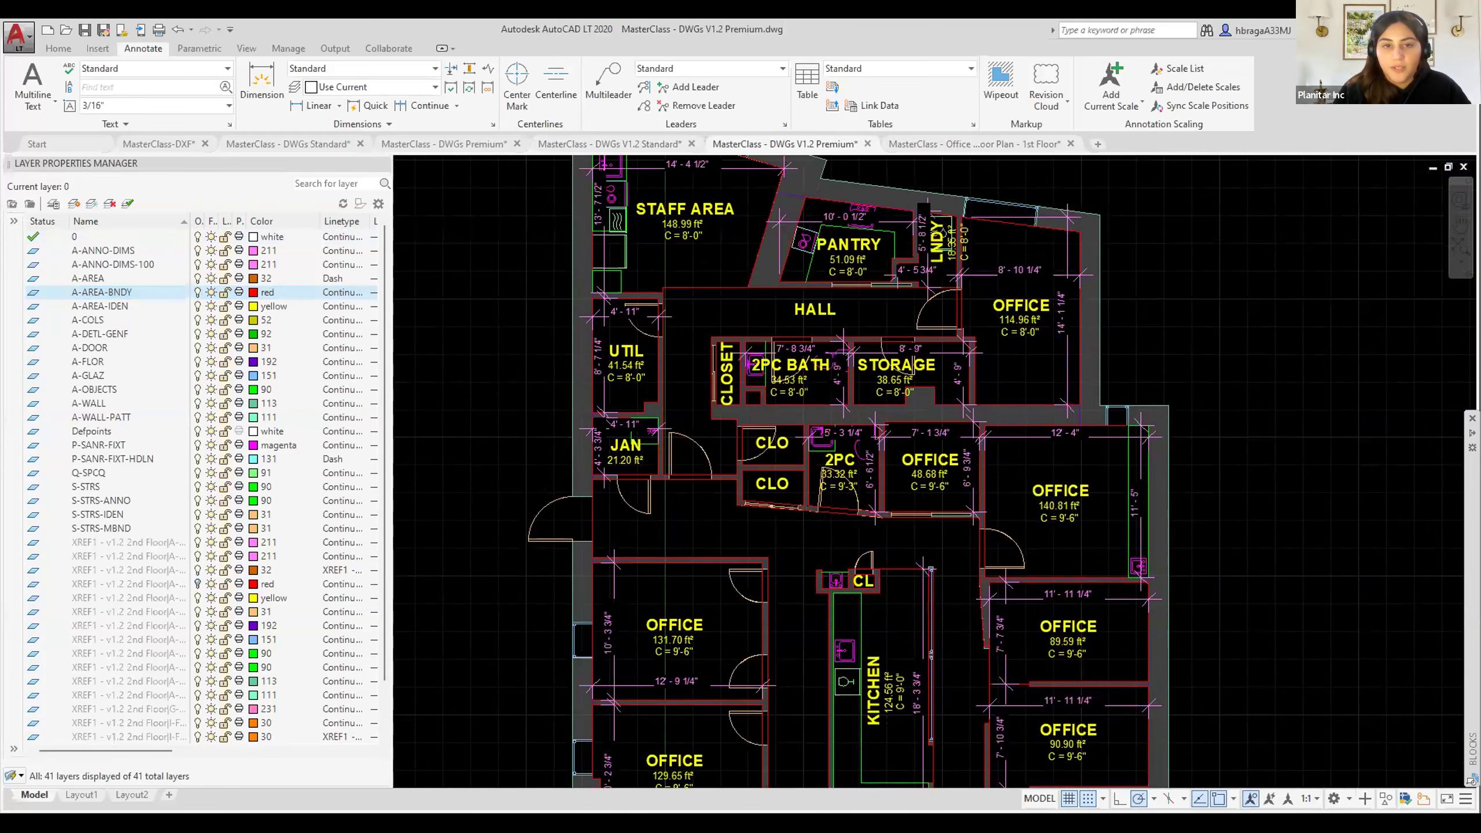
scroll(642, 322, "up", 4)
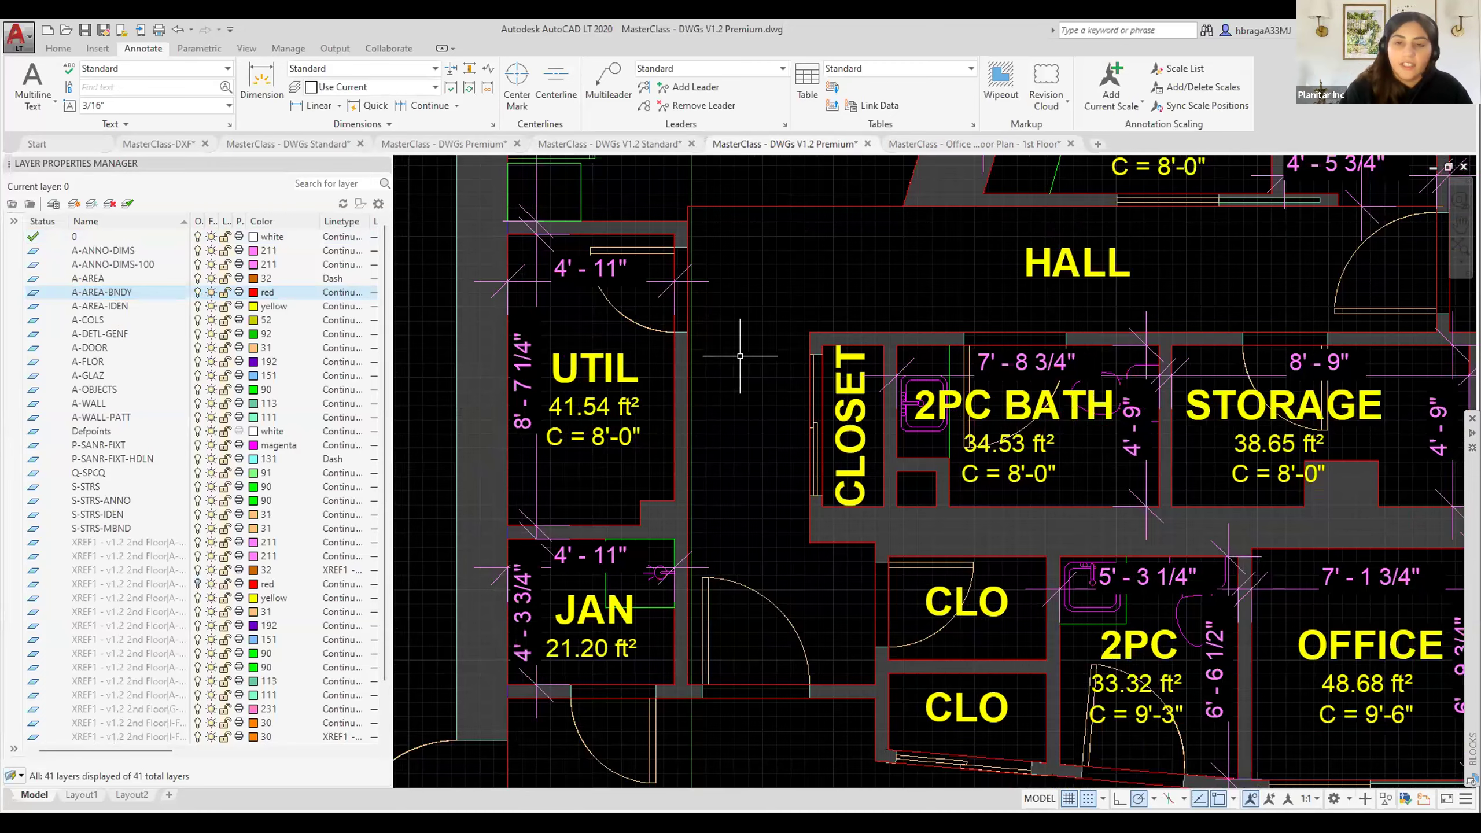
scroll(738, 356, "down", 4)
middle_click_drag(735, 542, 662, 394)
left_click(195, 293)
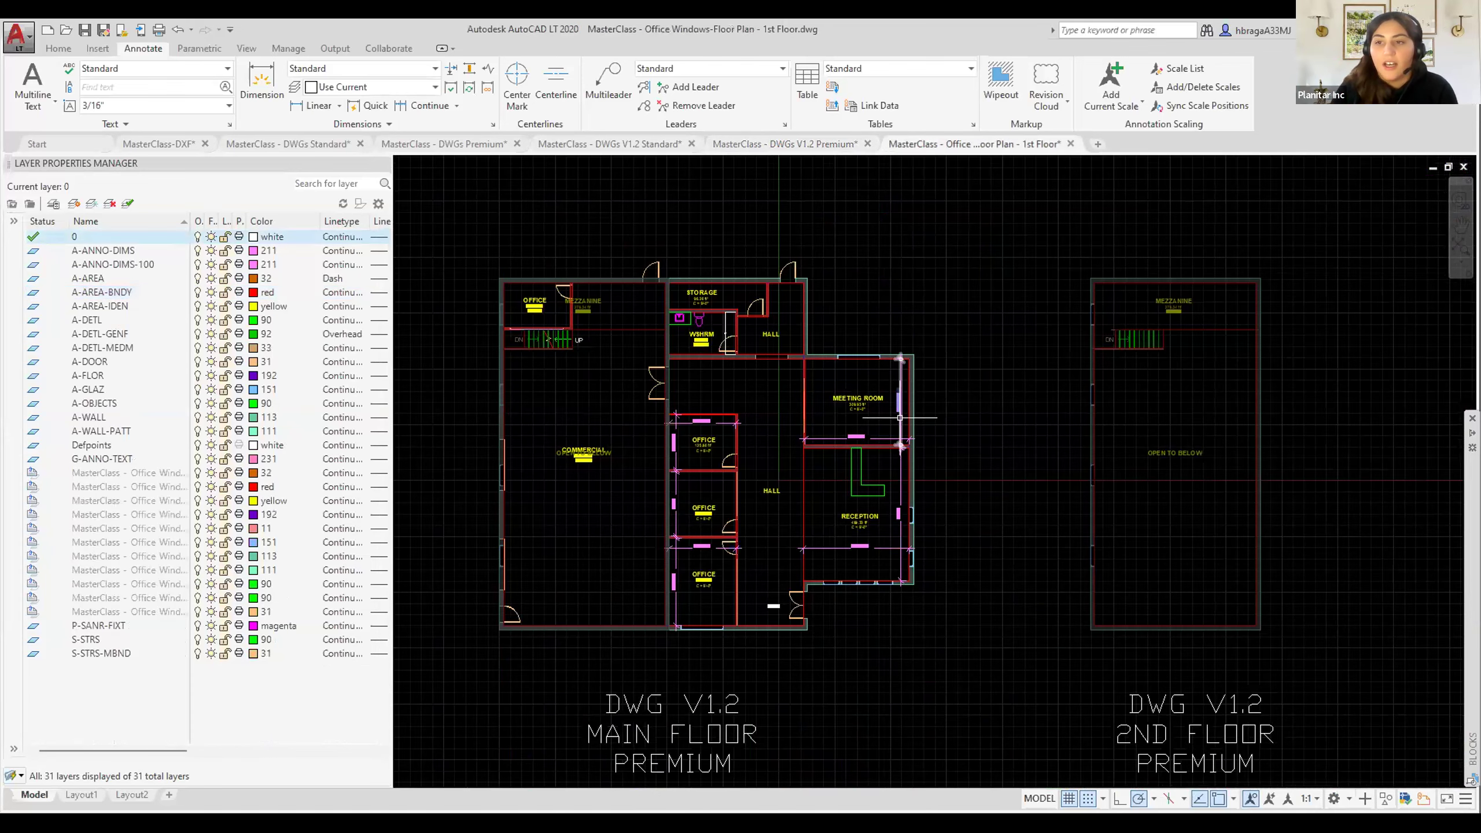
Pan and zoom in on the three offices beside the hall and reception to read their dimensions.
mouse_move(965, 290)
middle_mouse_down()
mouse_move(975, 321)
mouse_move(940, 201)
middle_mouse_up()
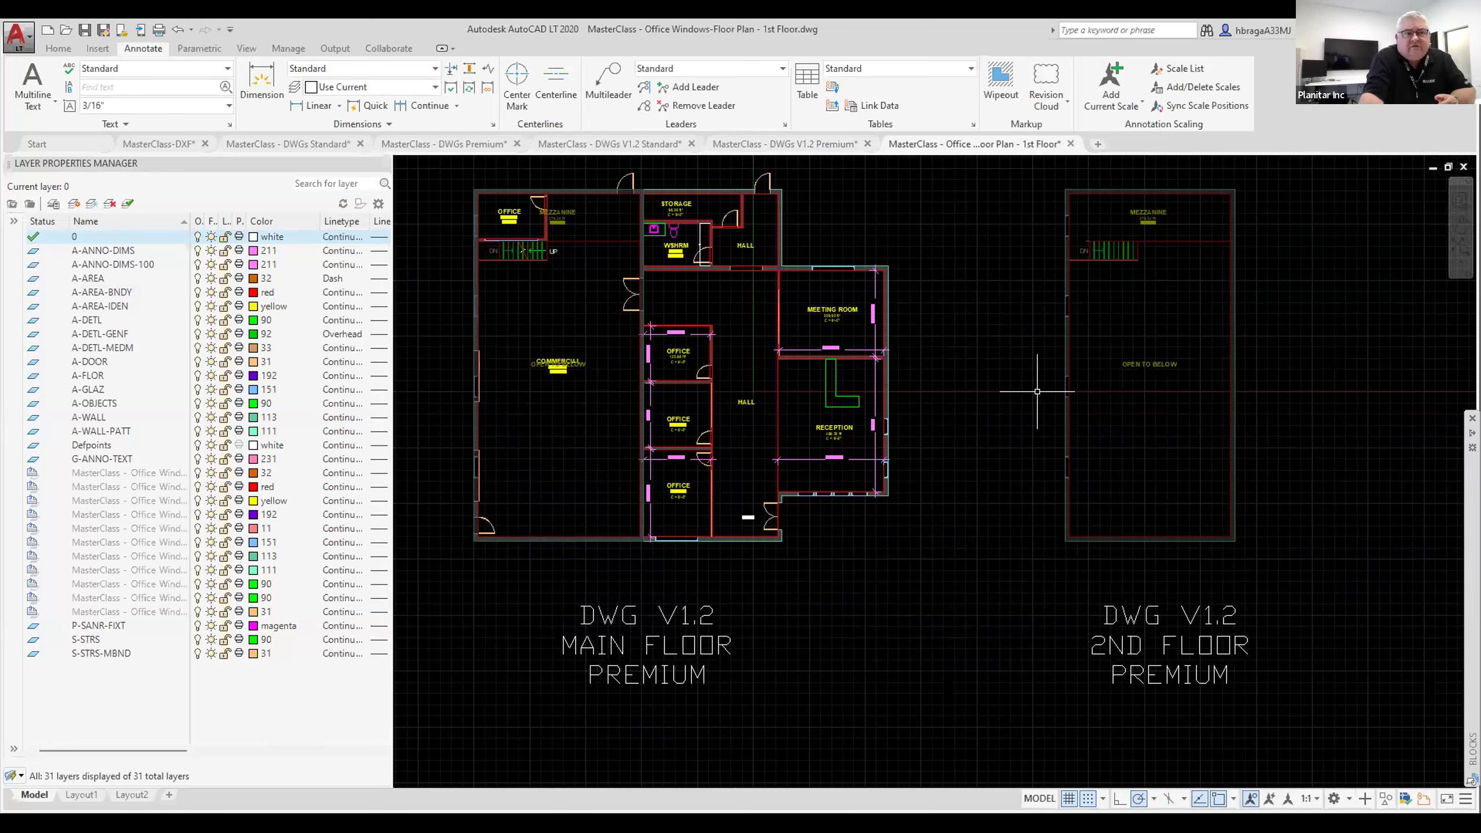
middle_click_drag(995, 493, 975, 519)
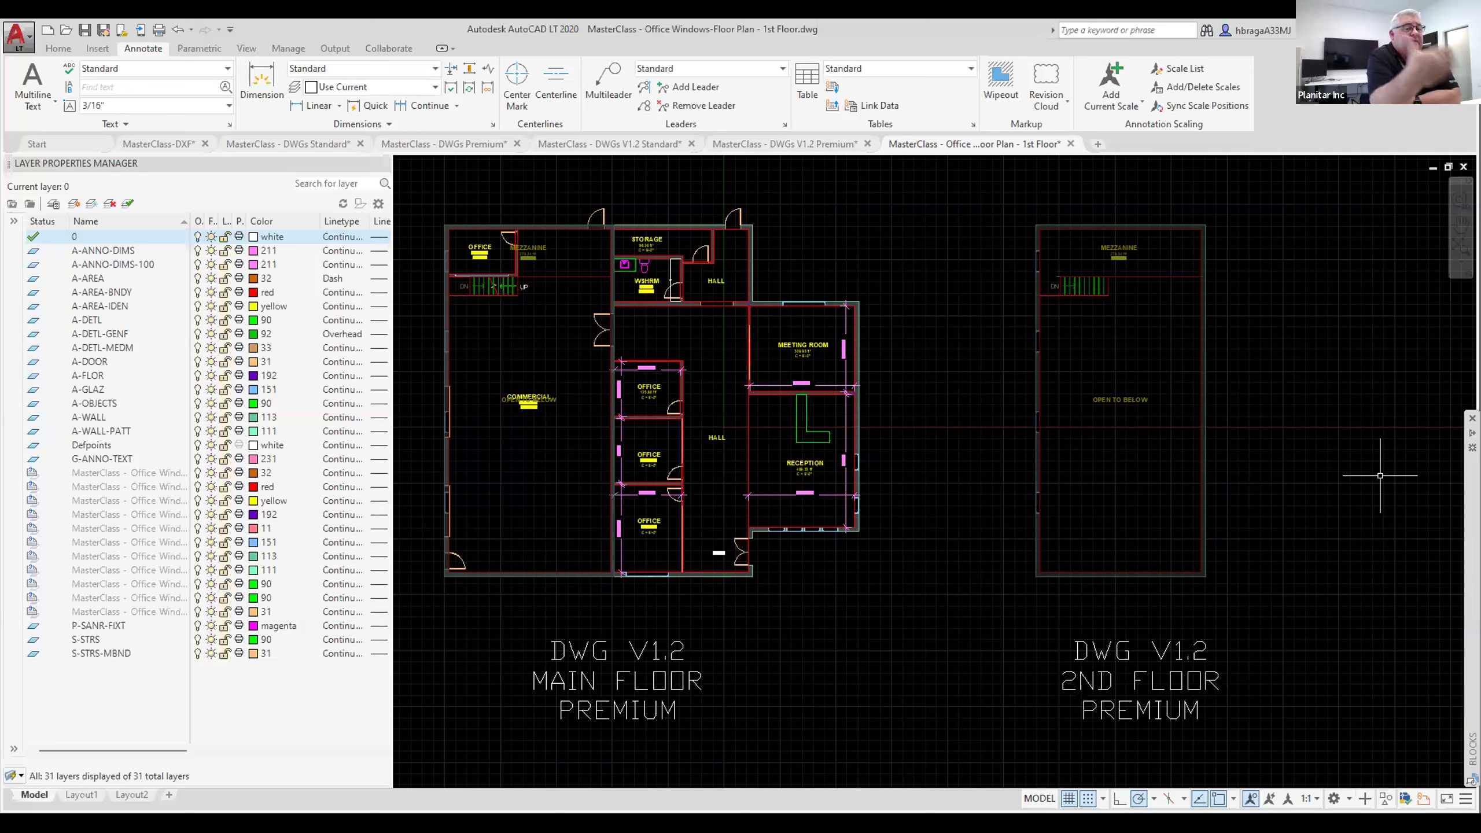
scroll(672, 450, "up", 5)
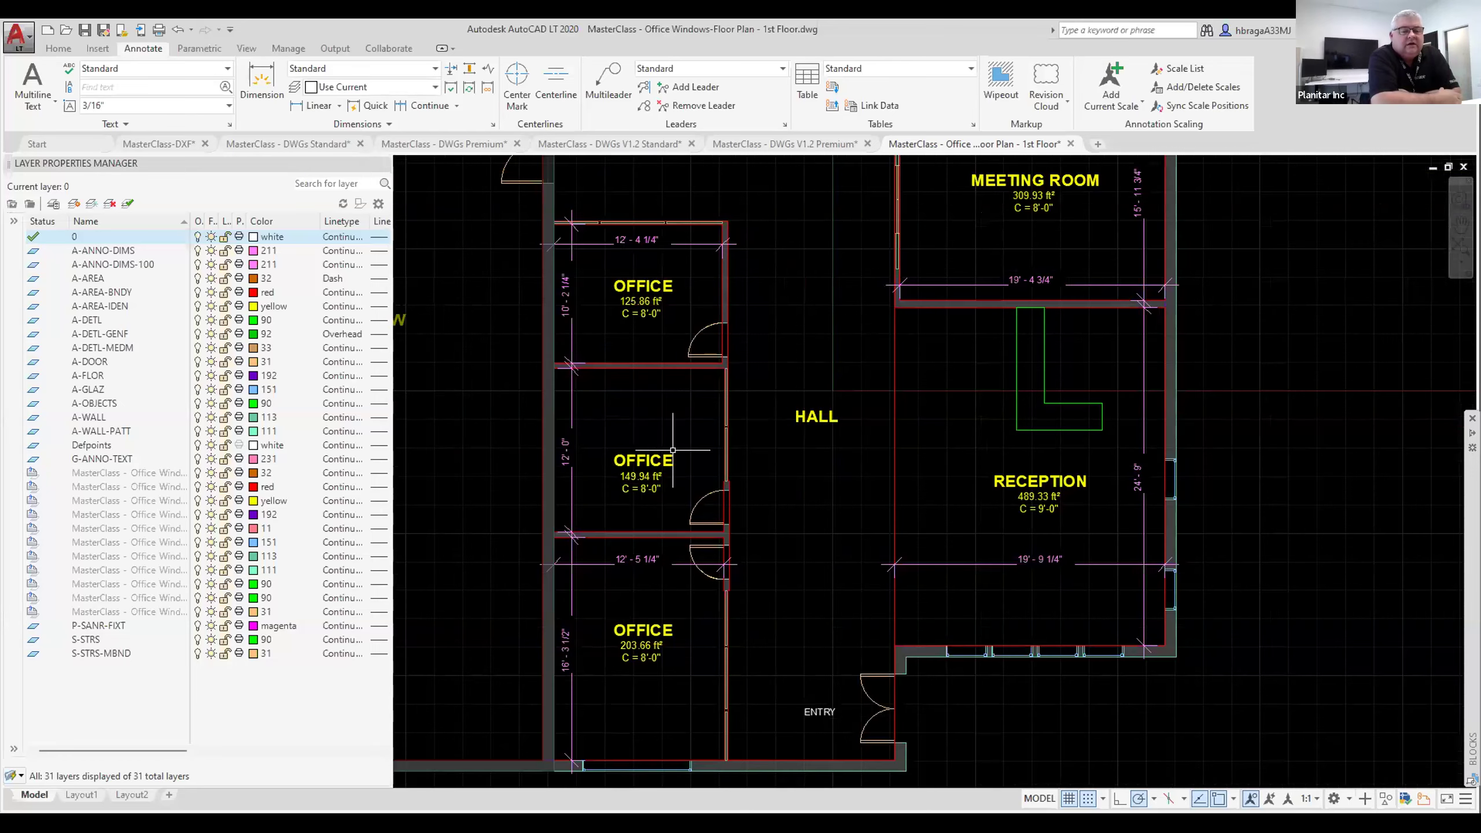
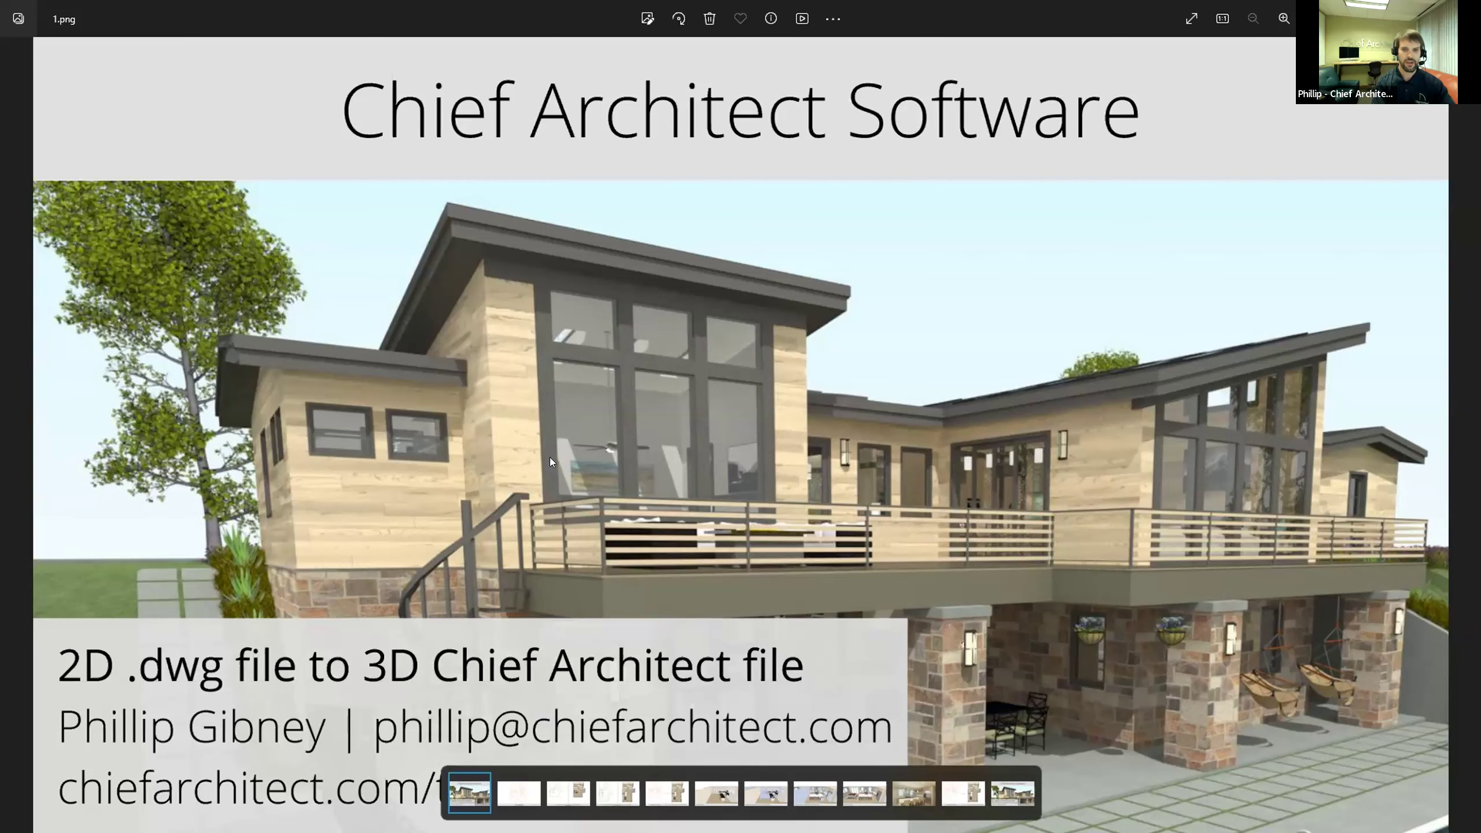
Advance through slides 2.png–5.png to the As-Built 2D-to-3D Remodel comparison, then exit full screen.
key("Right")
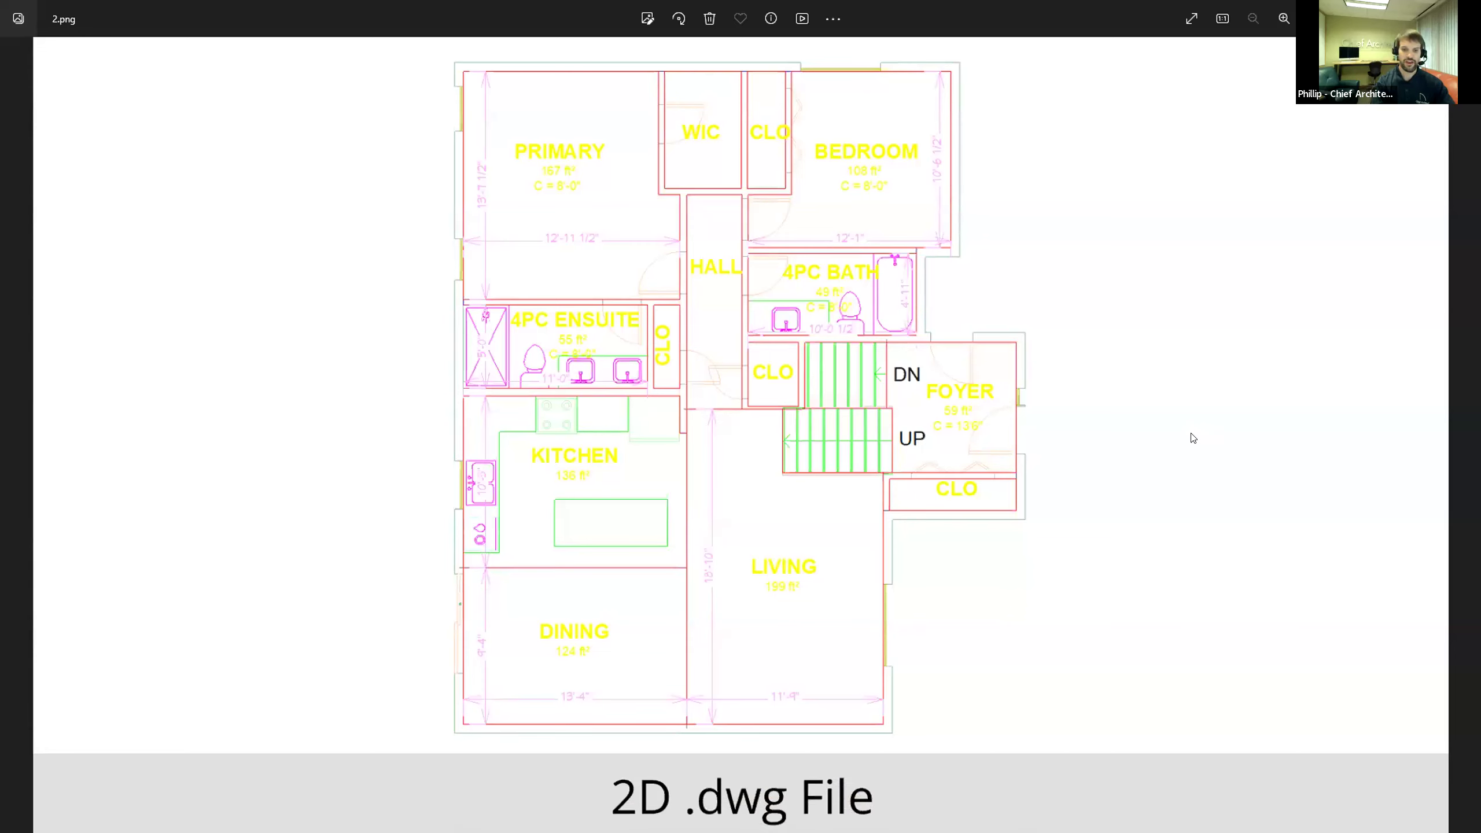
key("Right")
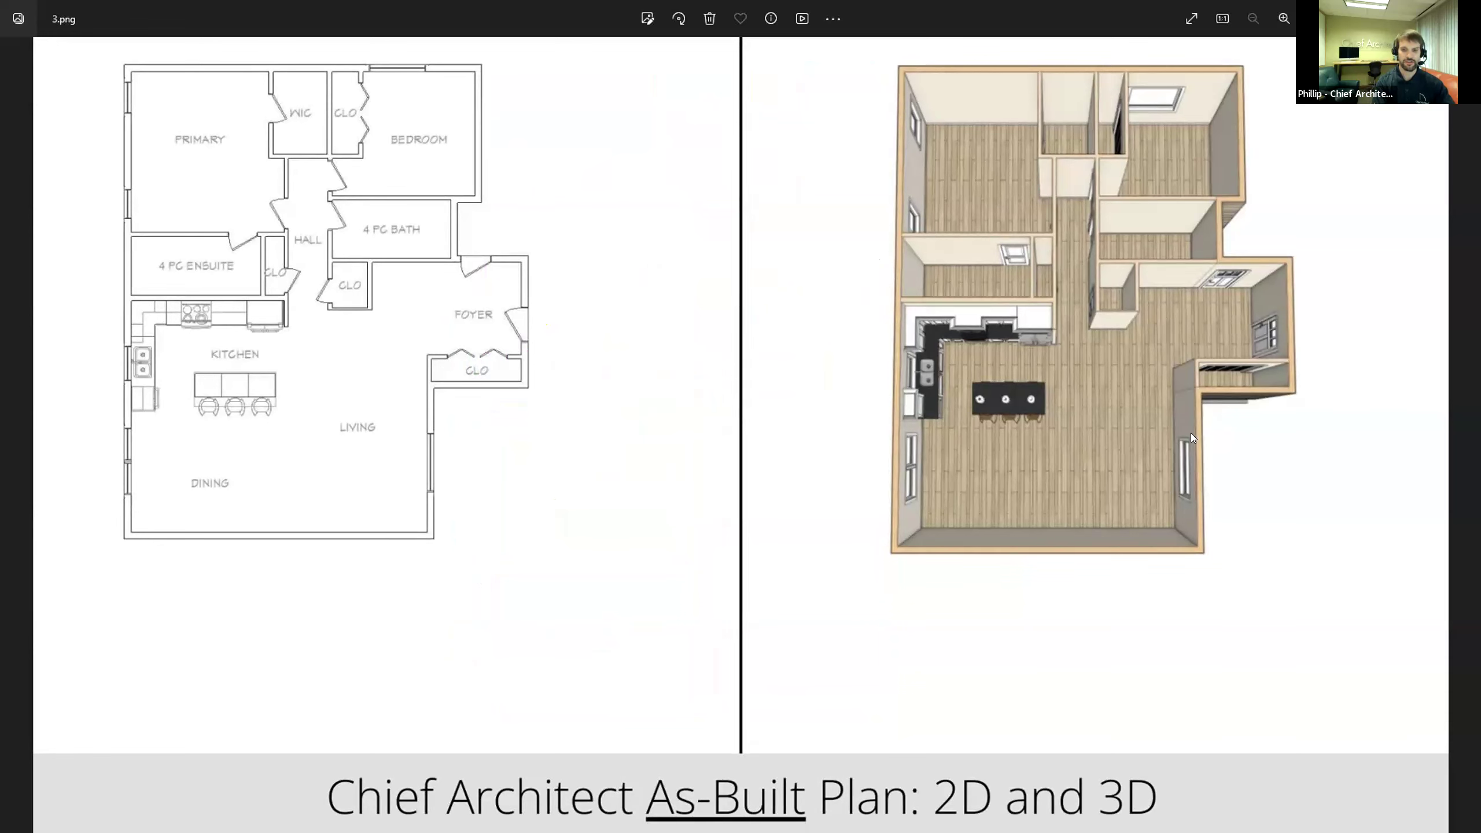
key("Right")
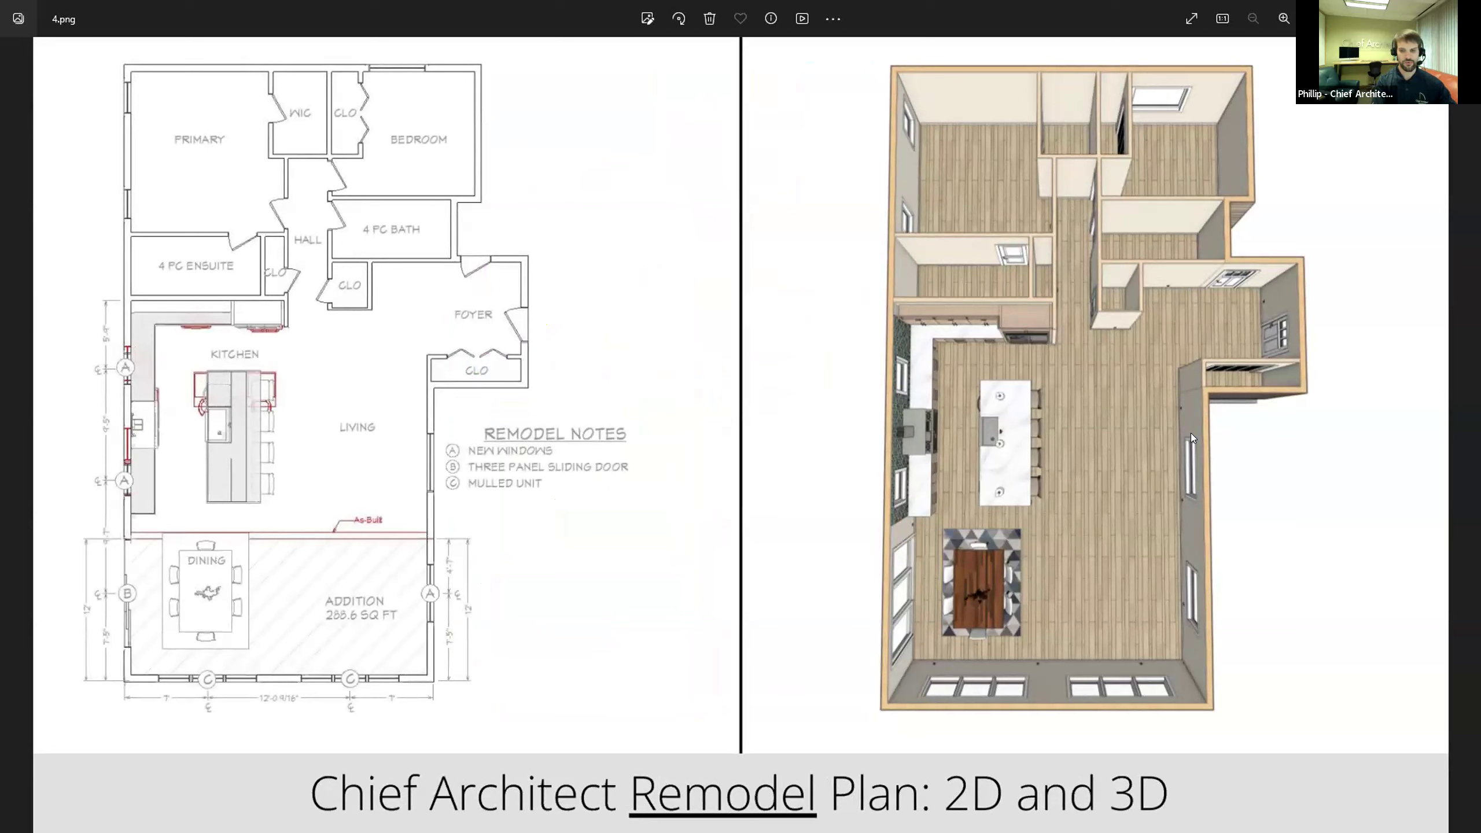
key("Right")
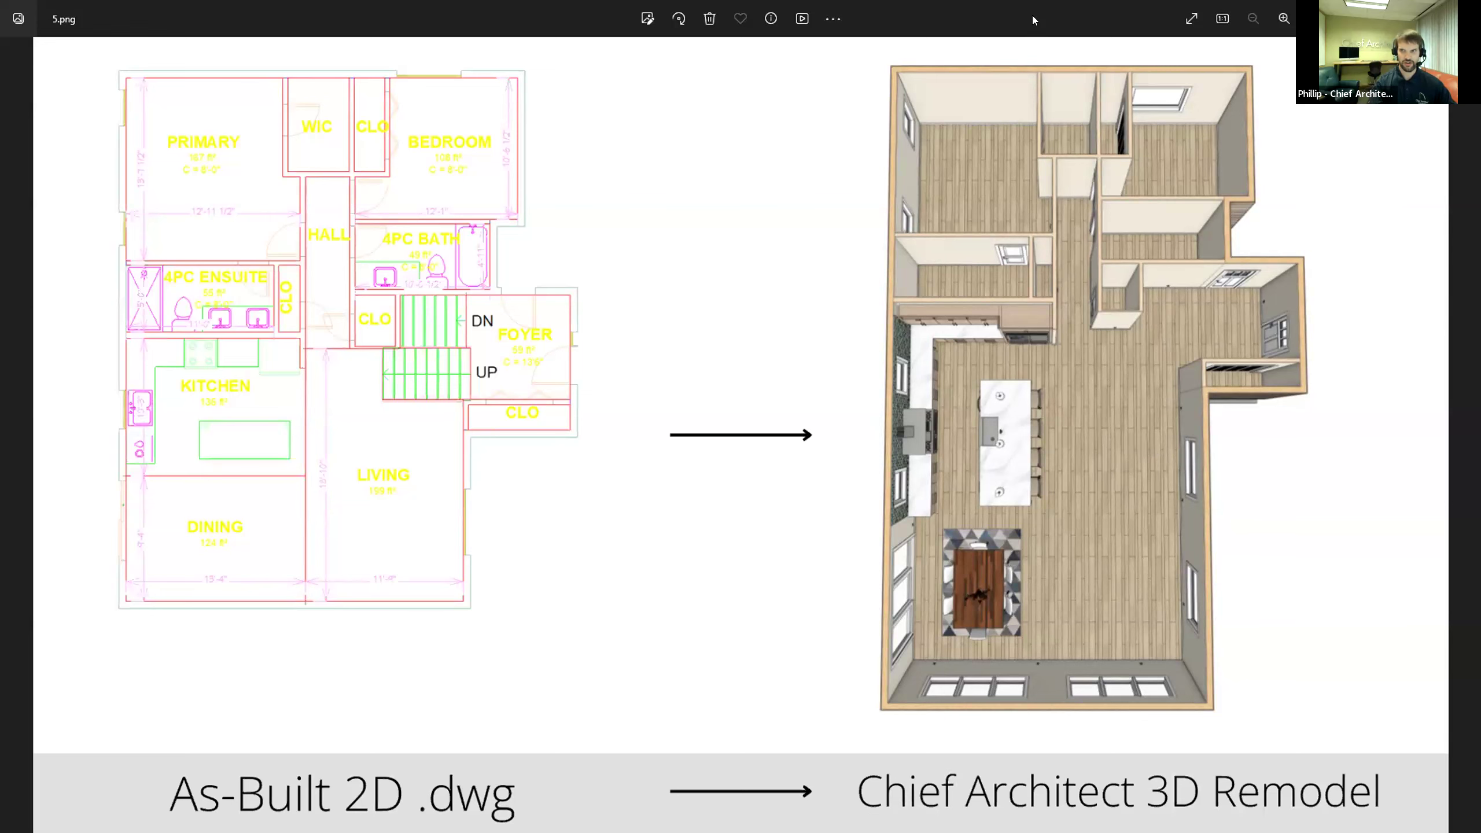
key("Escape")
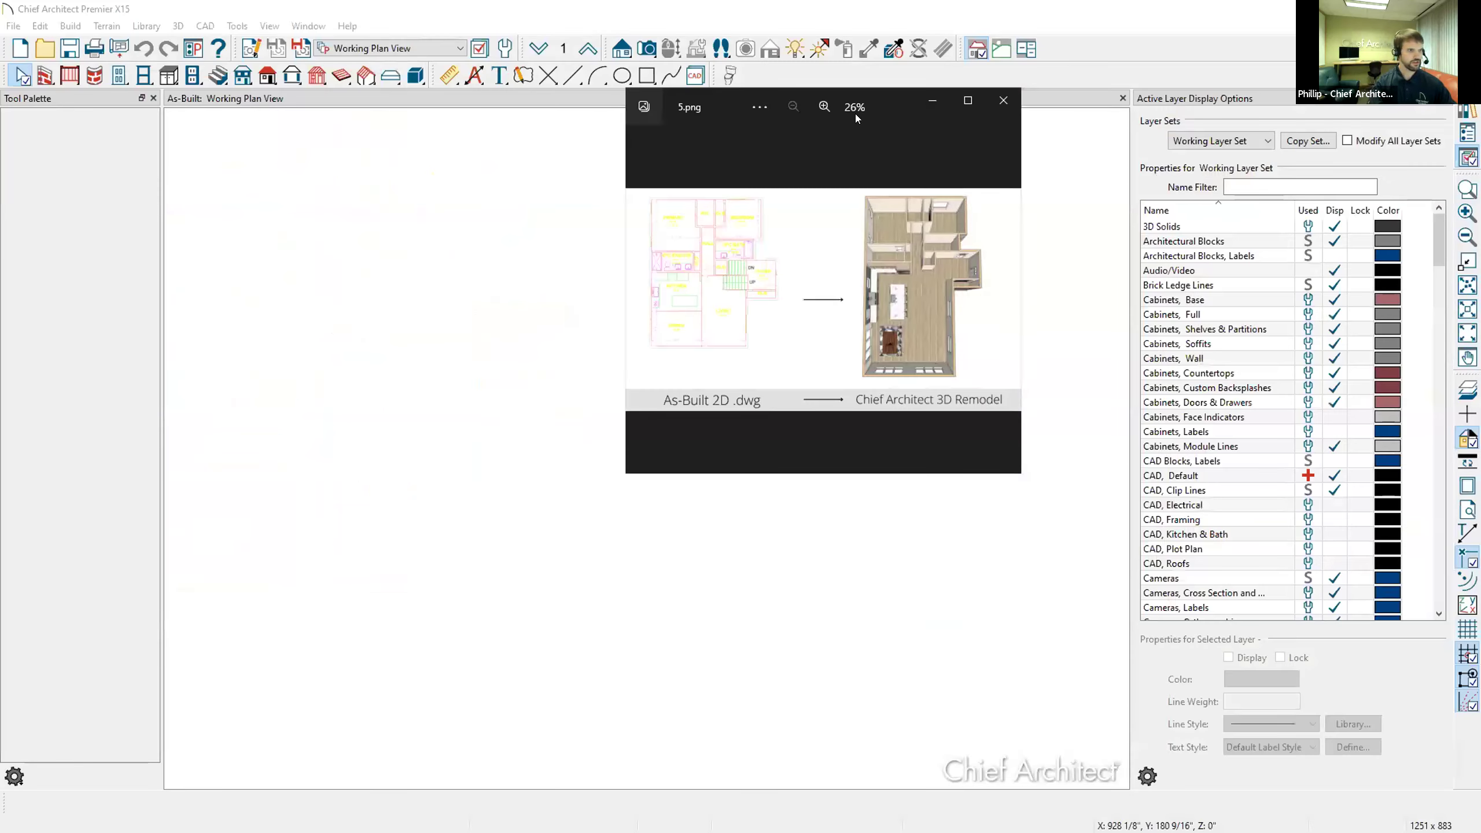
Close Photos and drop the Level 1 floor plan .dwg from the desktop into the As-Built plan view.
key("alt+F4")
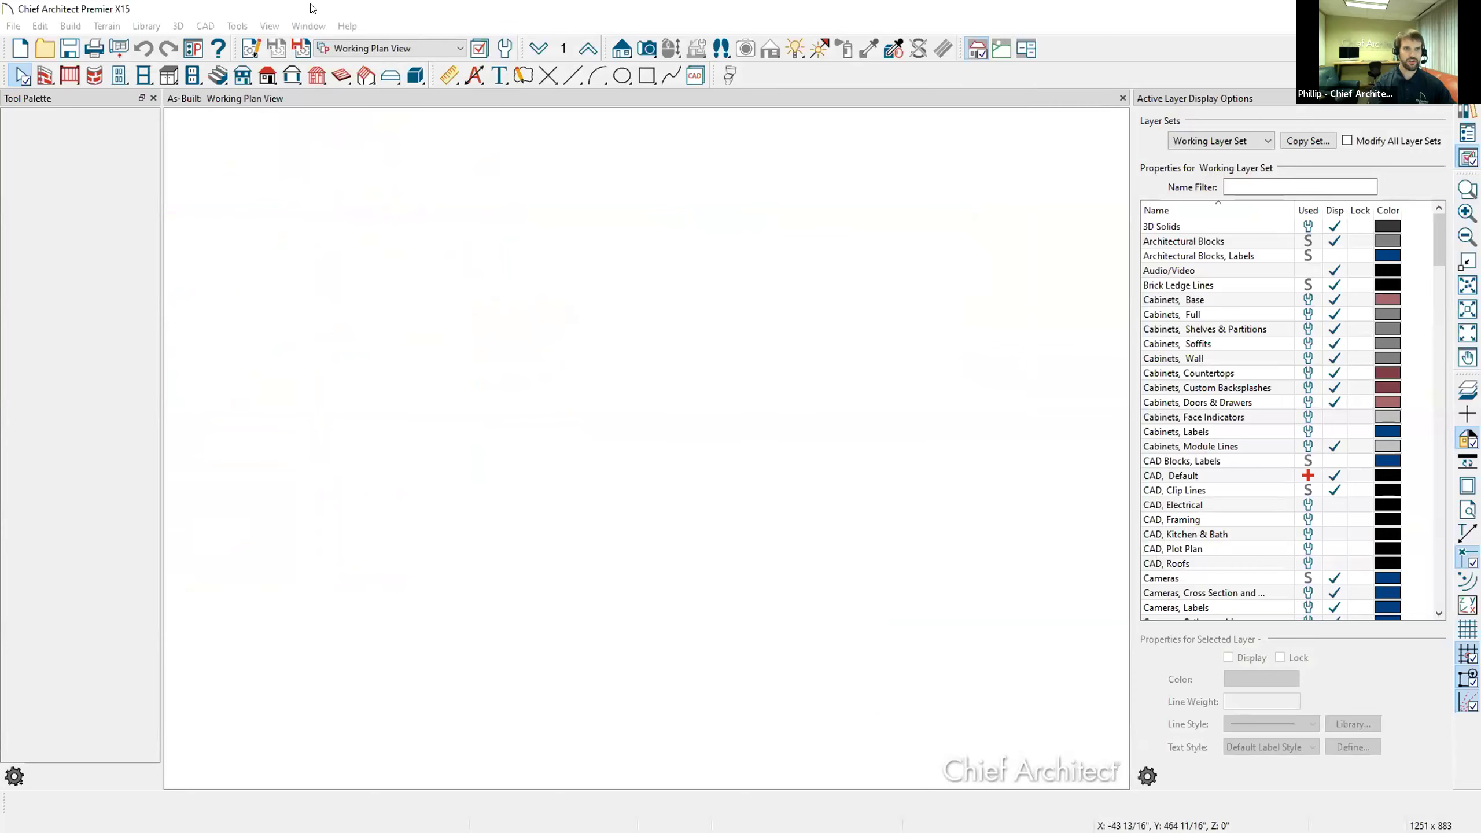
left_click_drag(310, 8, 405, 16)
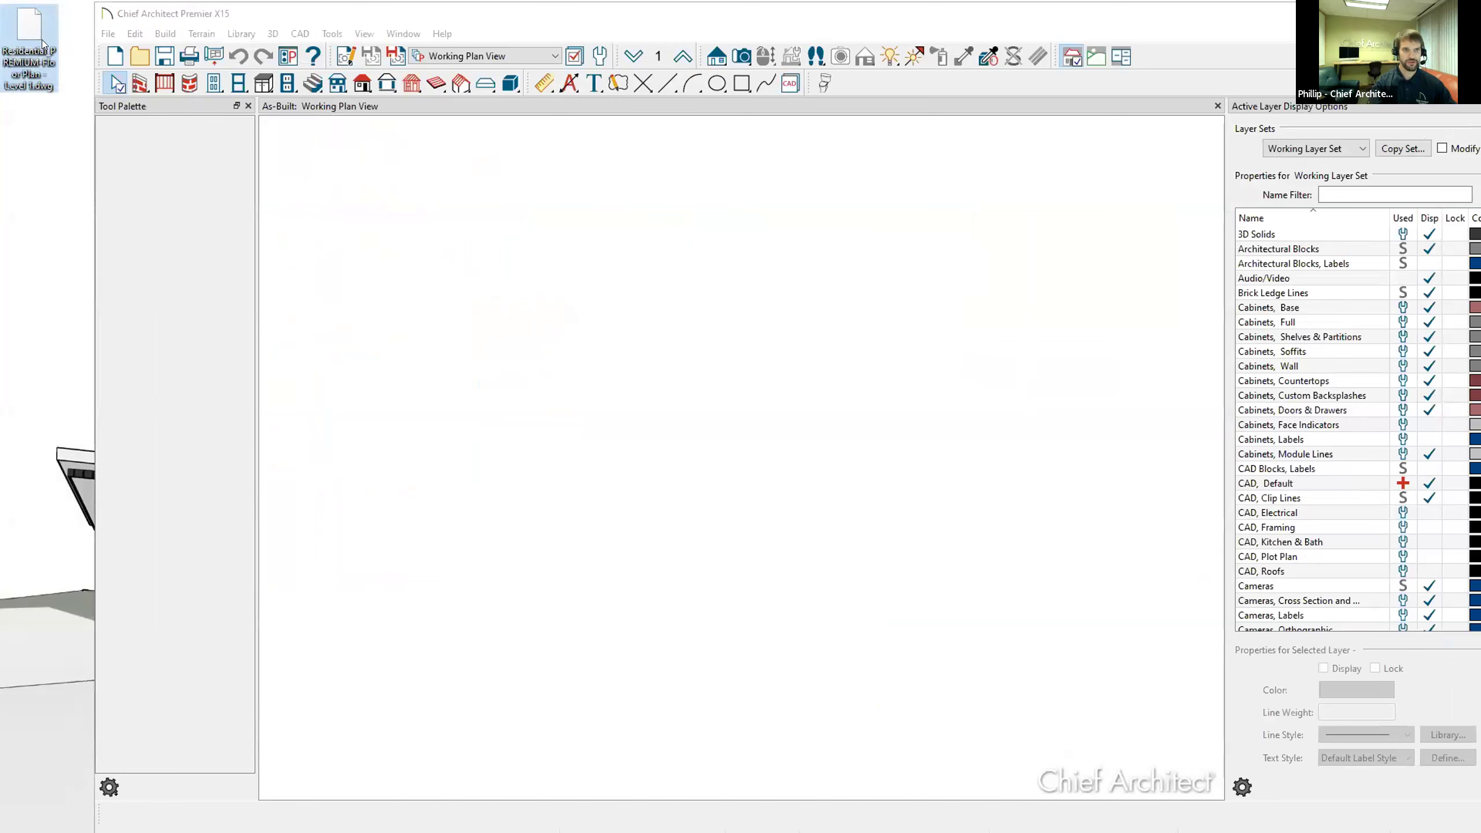
mouse_move(33, 36)
left_mouse_down()
mouse_move(123, 137)
mouse_move(543, 288)
left_mouse_up()
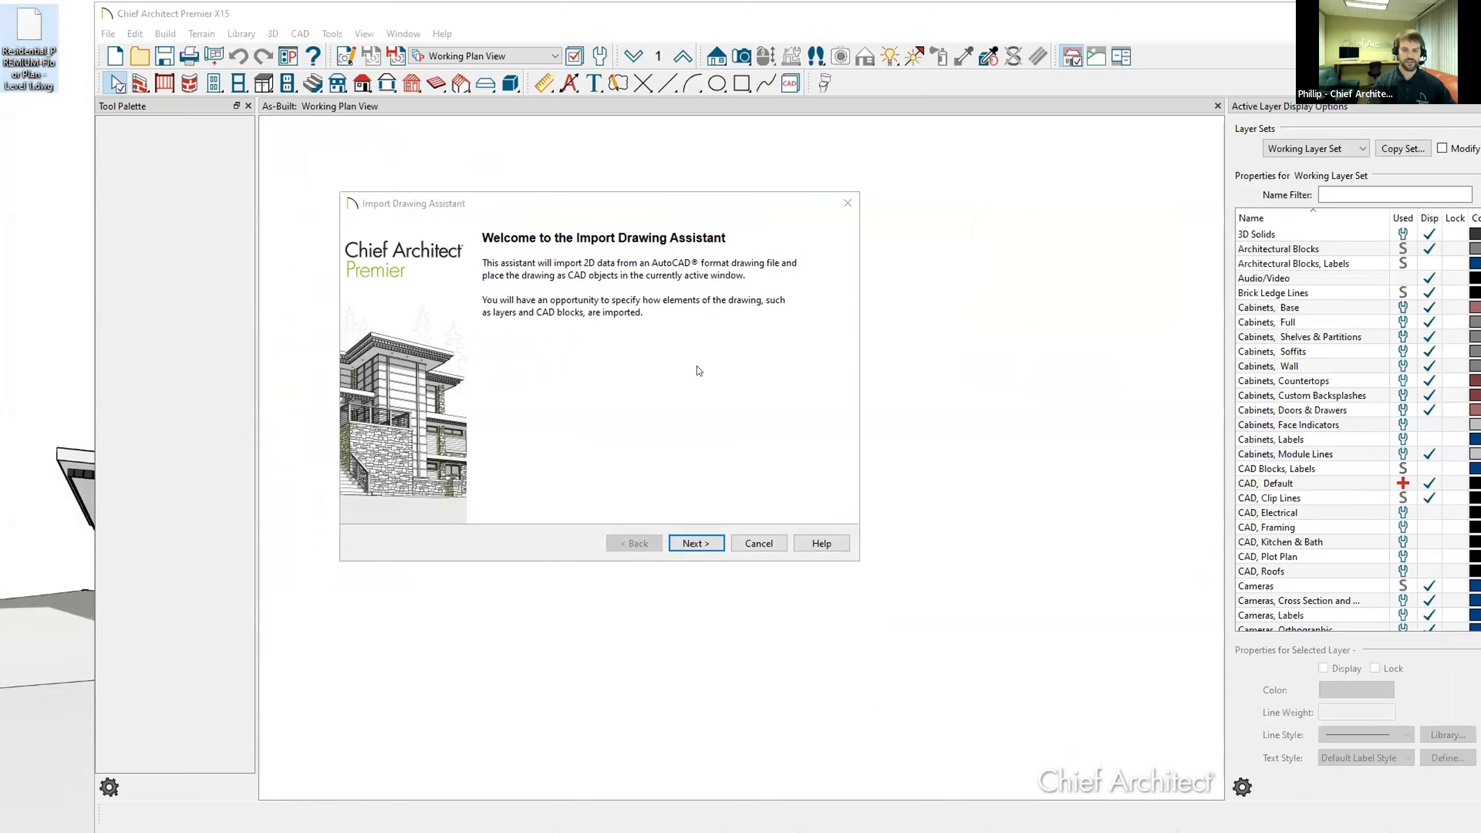
Finish the Import Drawing Assistant with all layers kept, mapped by name, and inches as units.
left_click(696, 543)
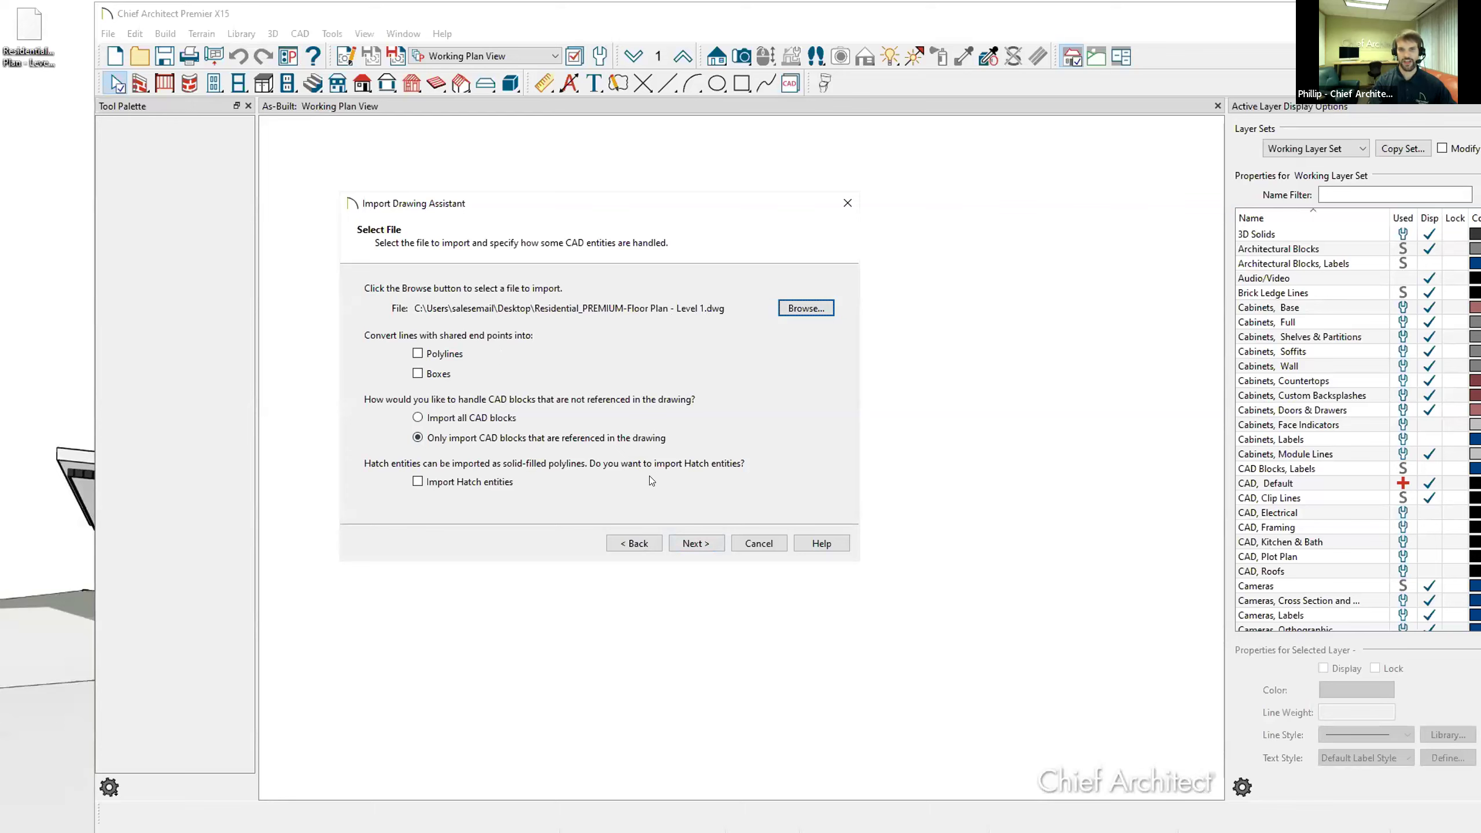
left_click(696, 543)
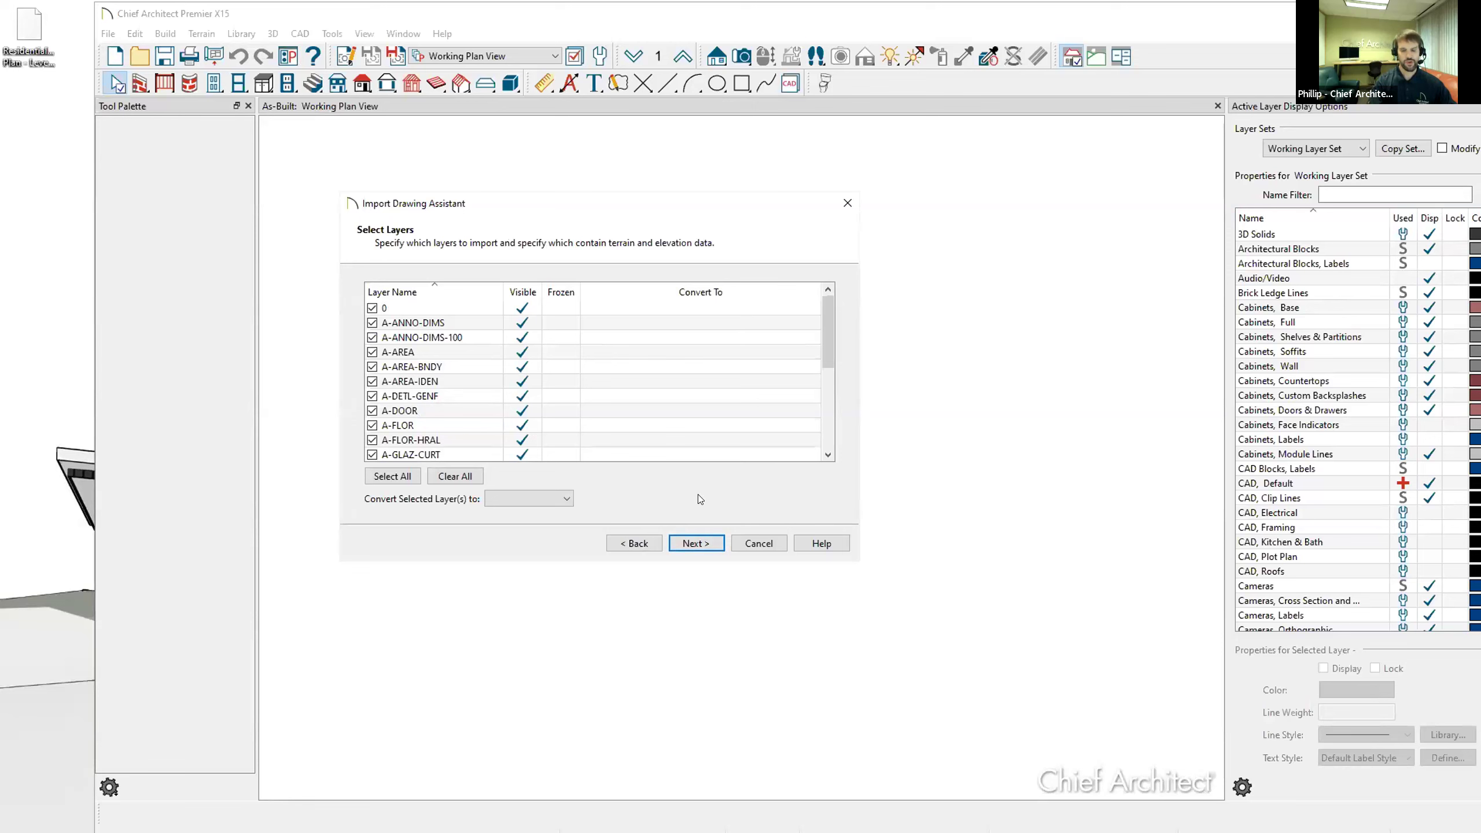
left_click(696, 542)
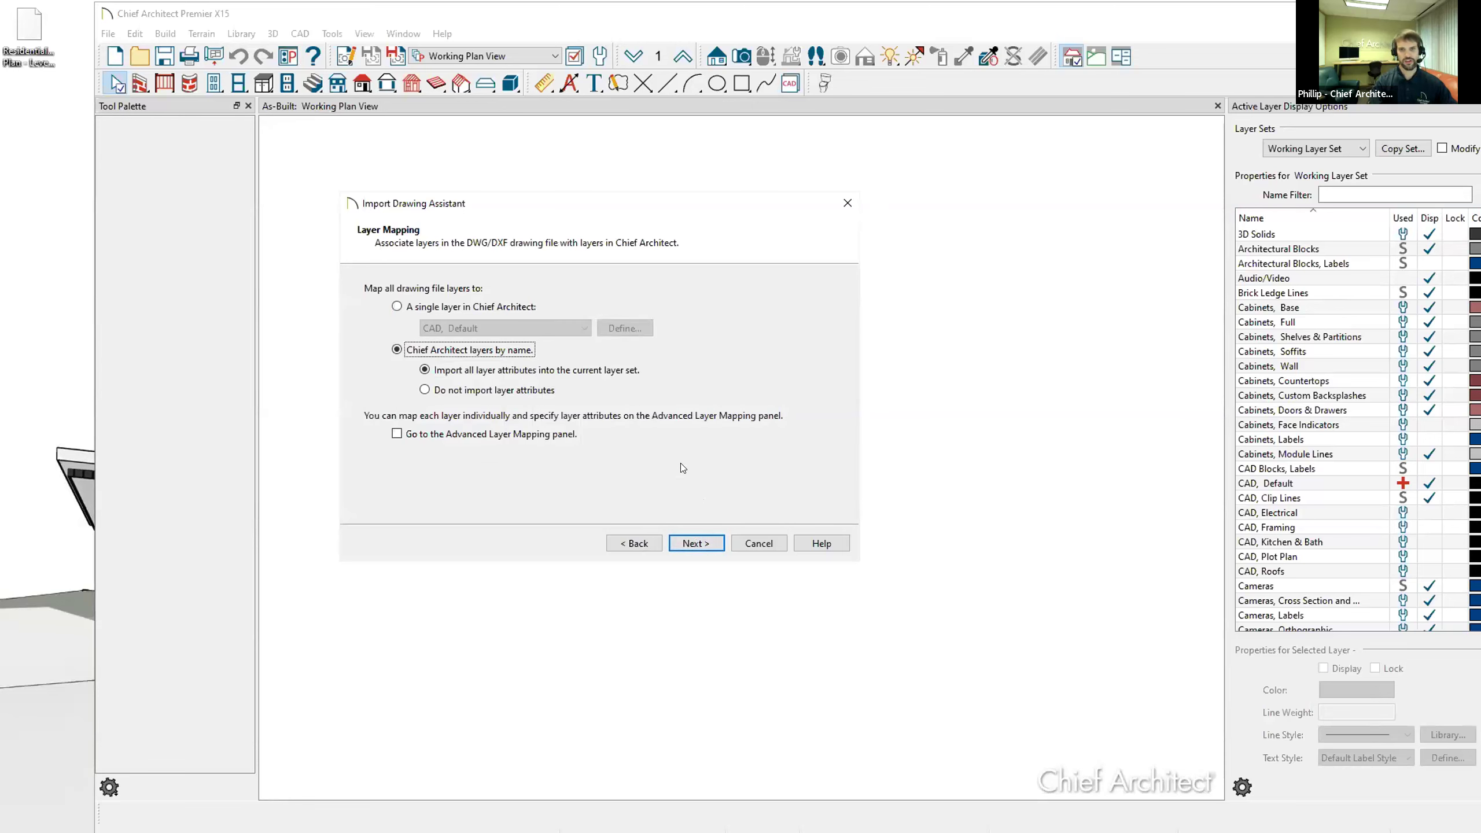
left_click(695, 542)
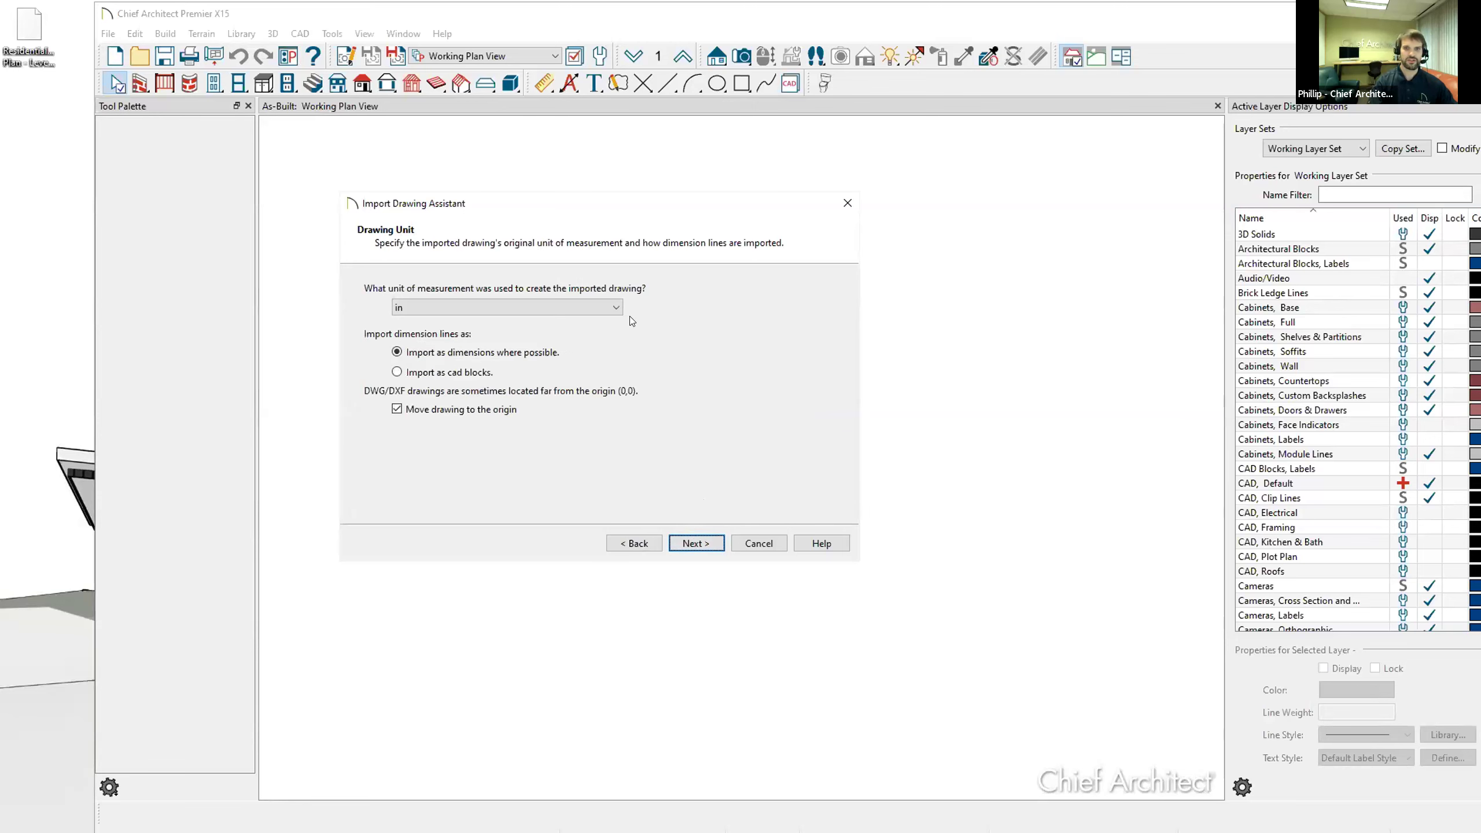
left_click(705, 546)
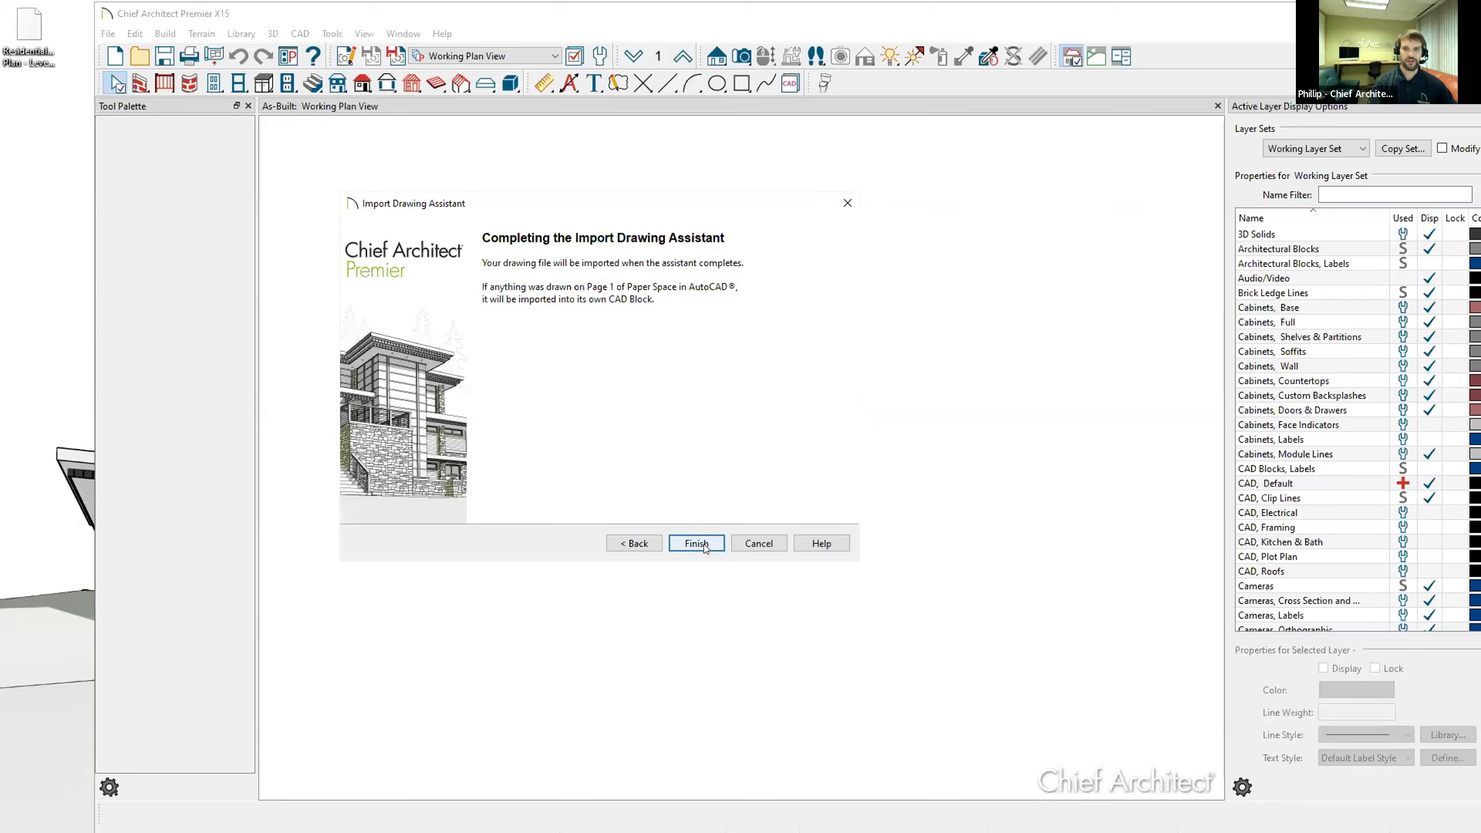
left_click(696, 544)
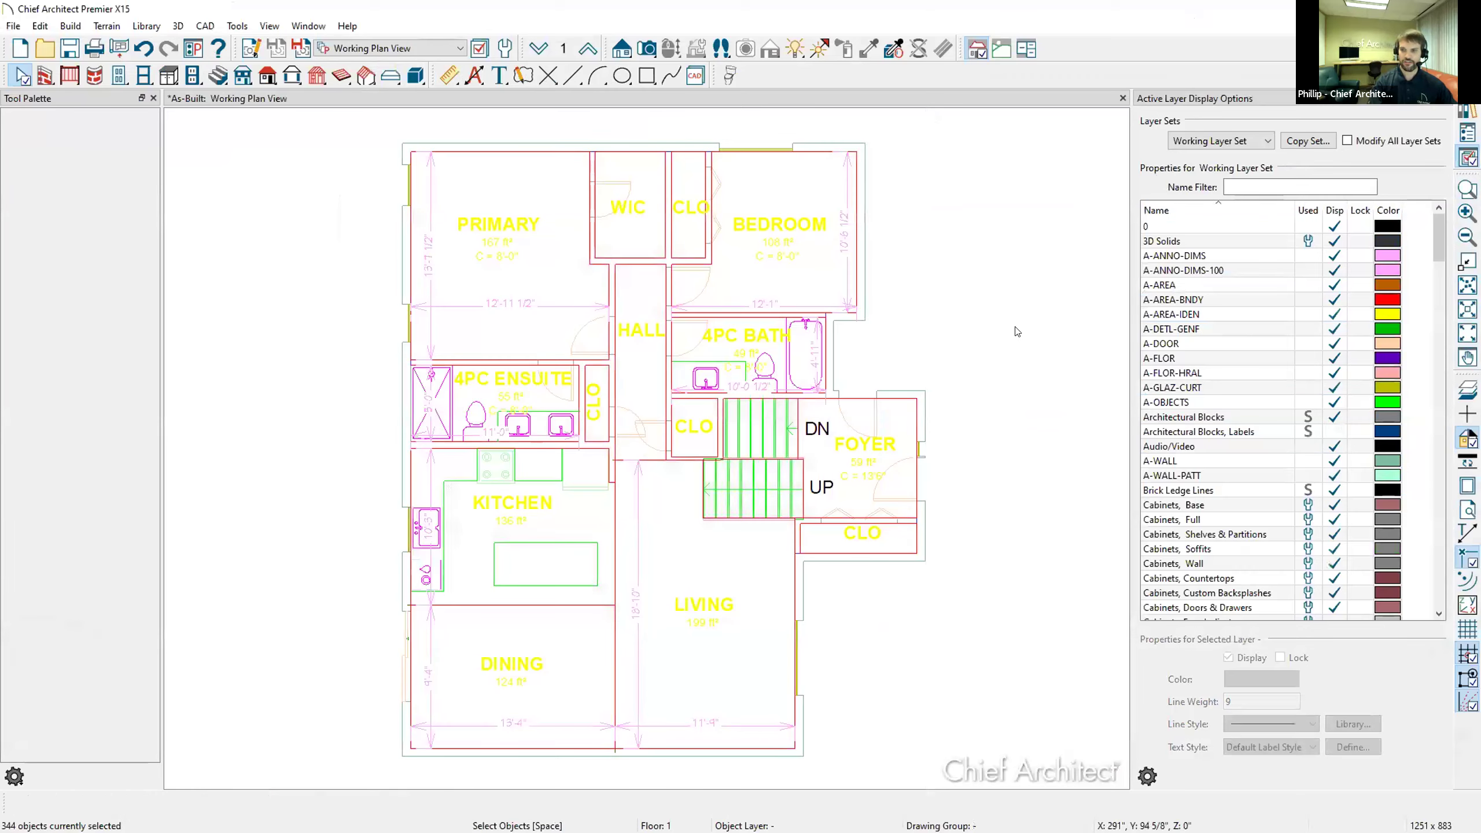
Nudge the imported plan left, recenter the view, and confirm a wall line is on A-WALL.
left_click_drag(1018, 331, 978, 341)
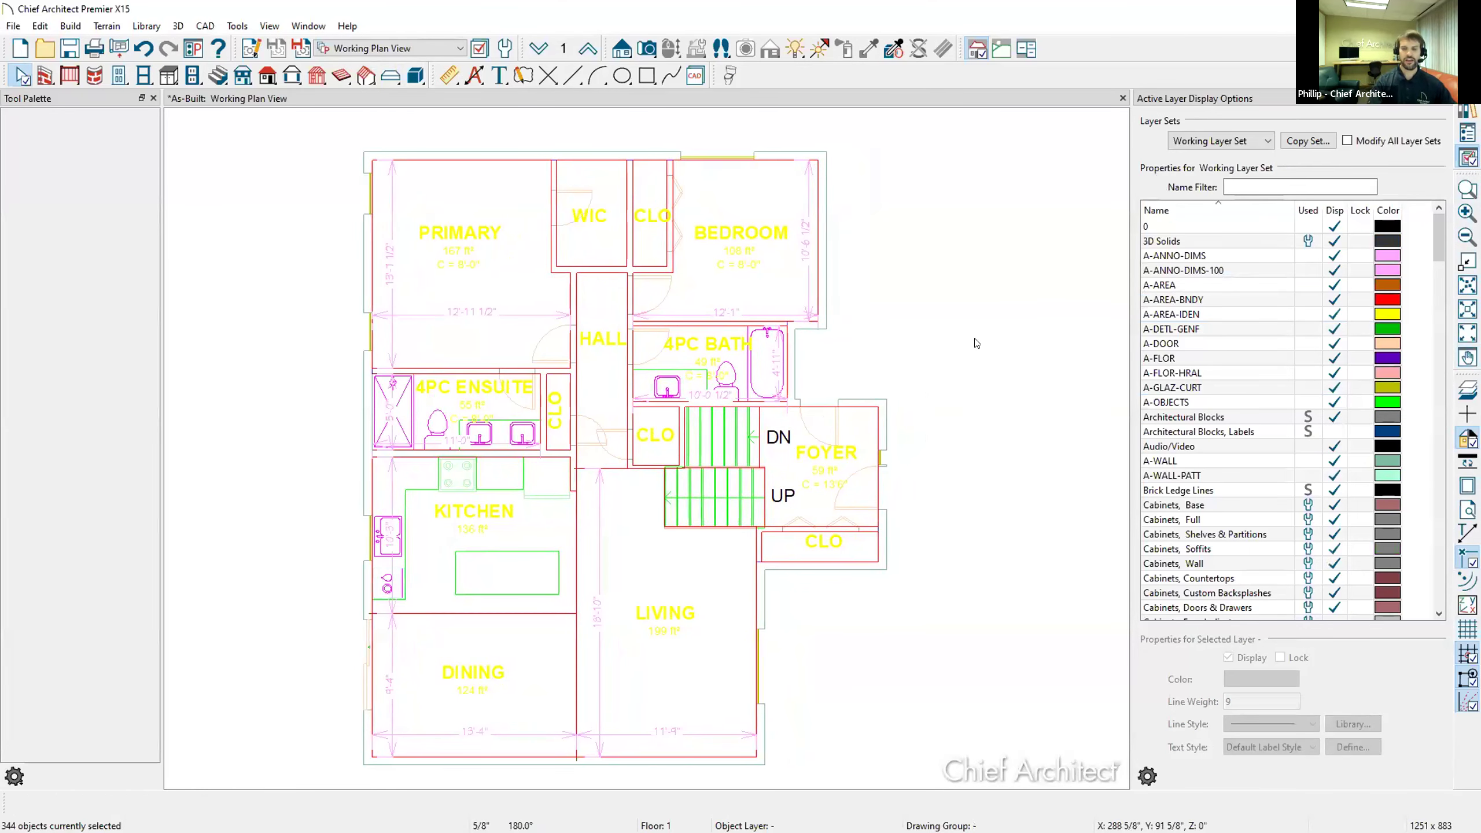
middle_click_drag(975, 341, 919, 321)
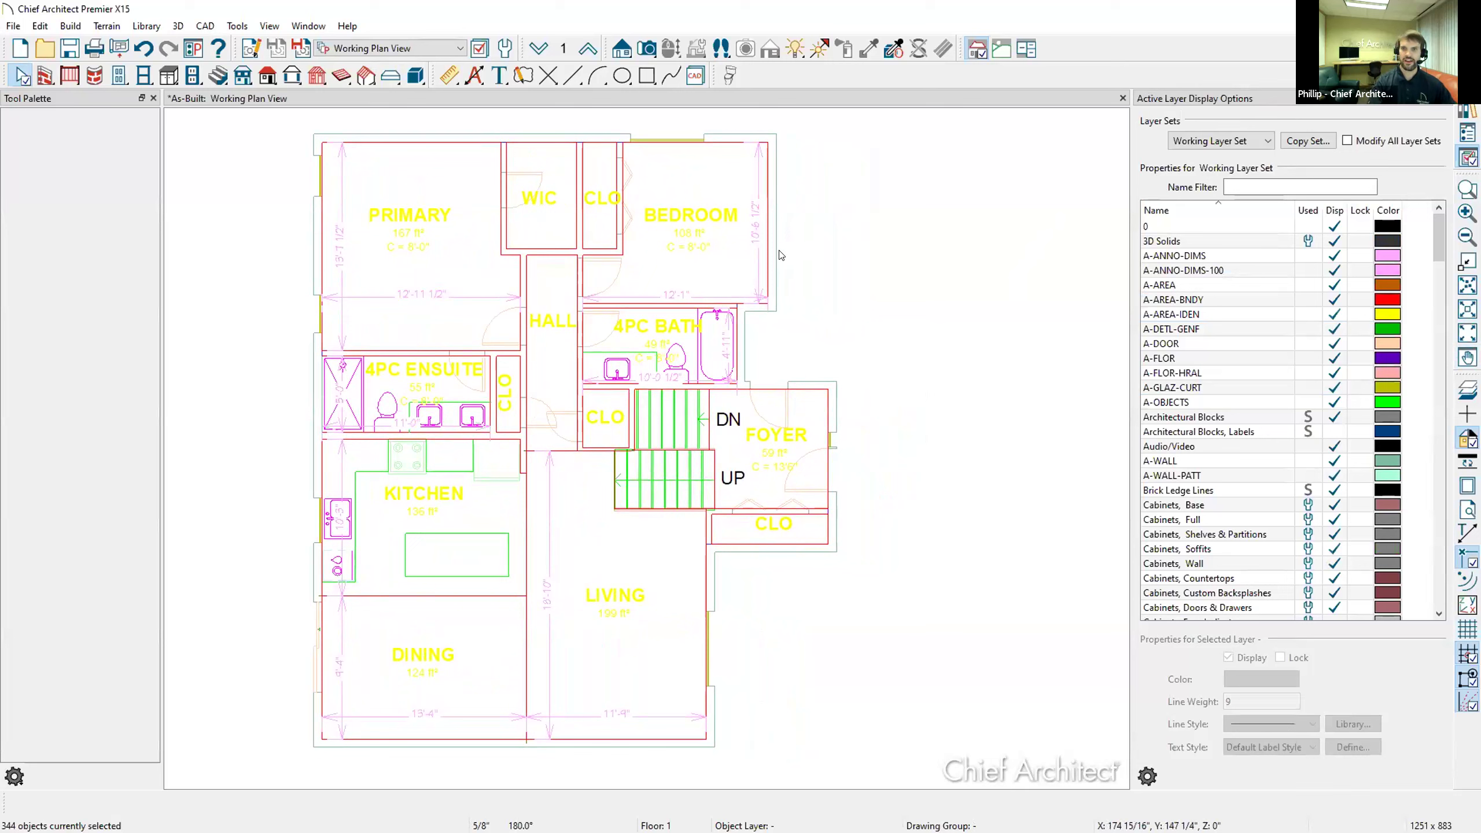
left_click(779, 199)
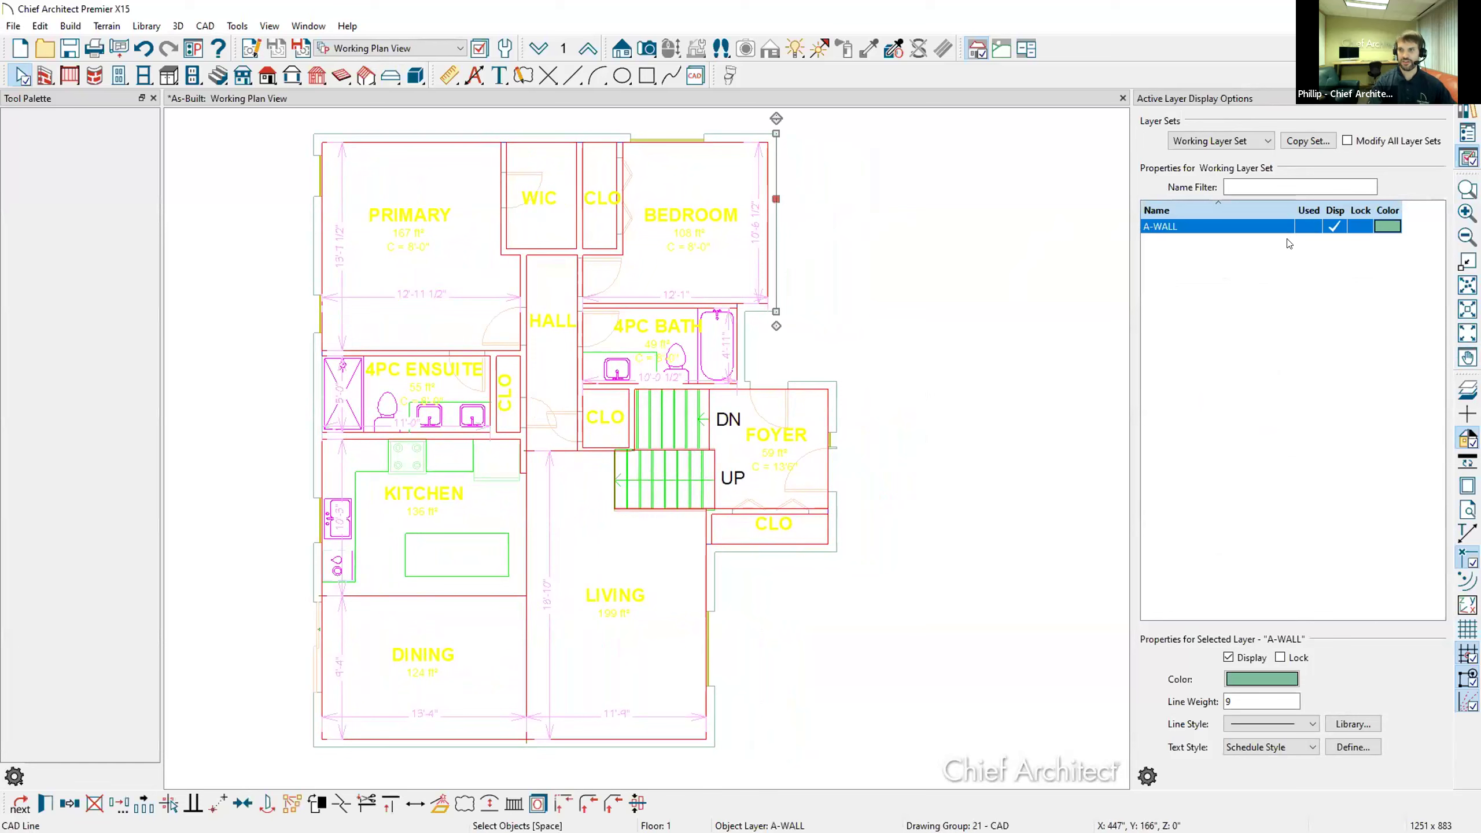
left_click(923, 252)
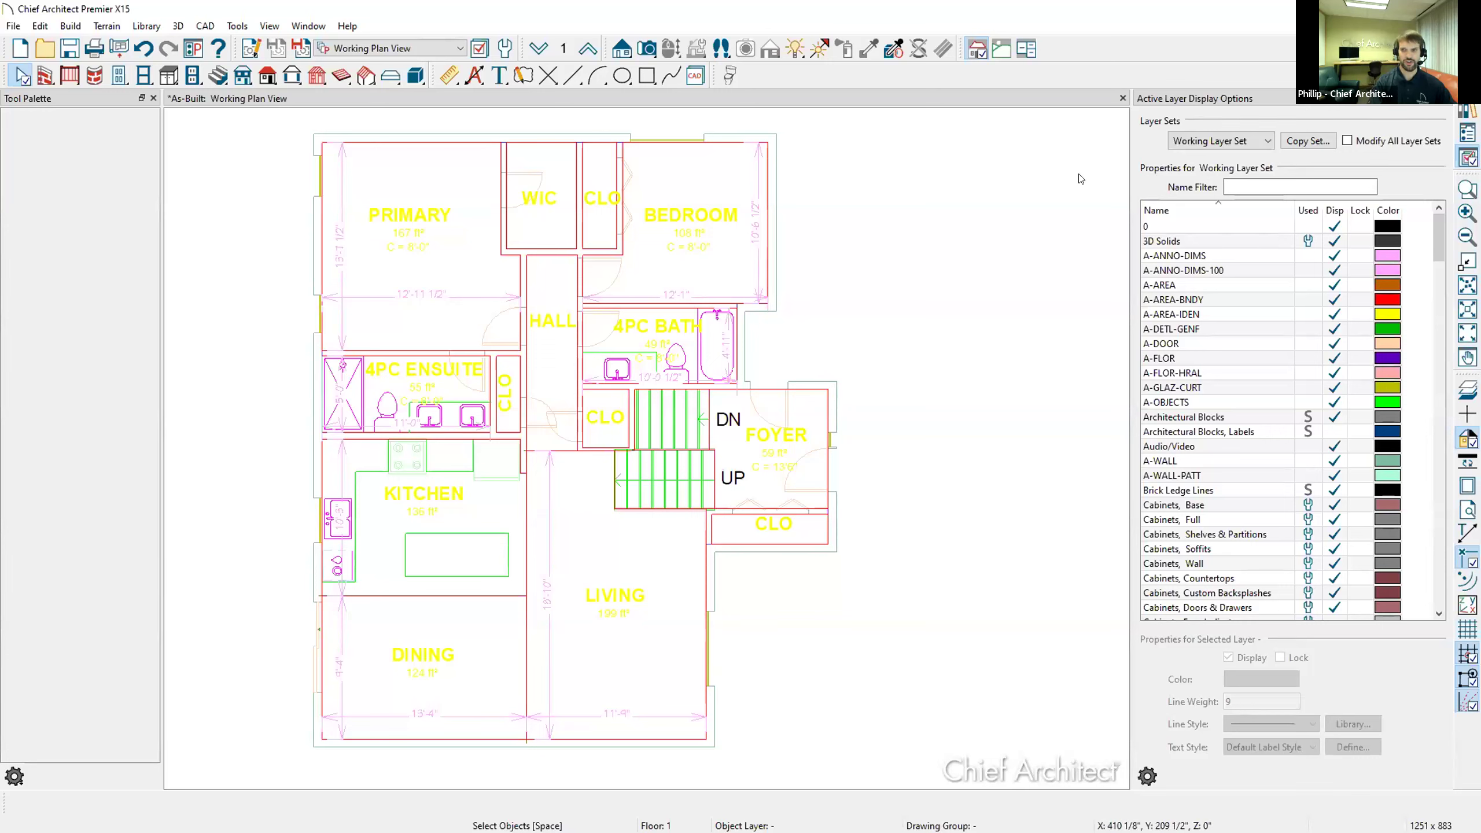
Switch to the All Layers OFF layer set and display only the A-GLAZ-CURT layer.
left_click(1190, 143)
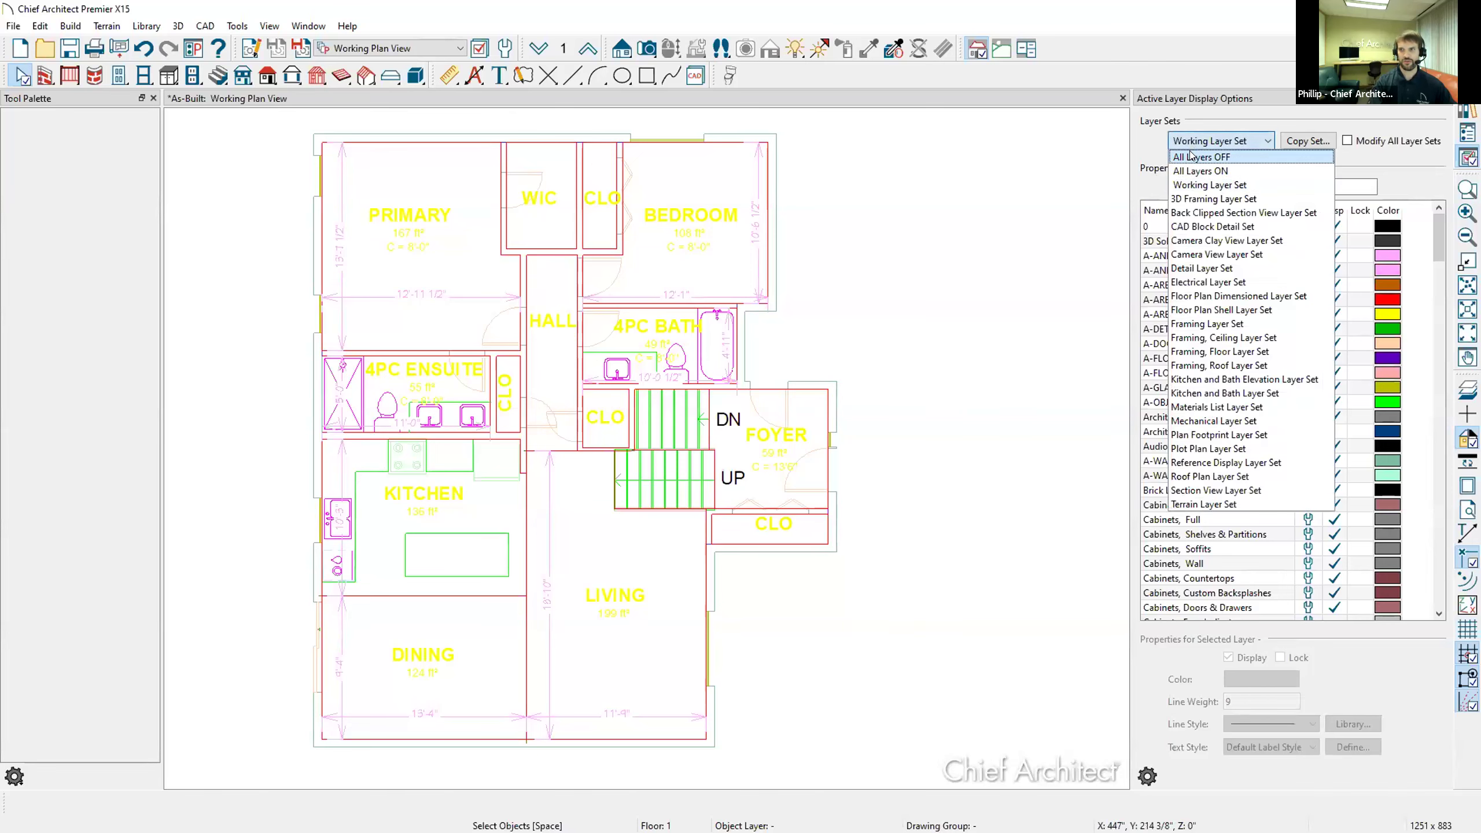
left_click(1190, 156)
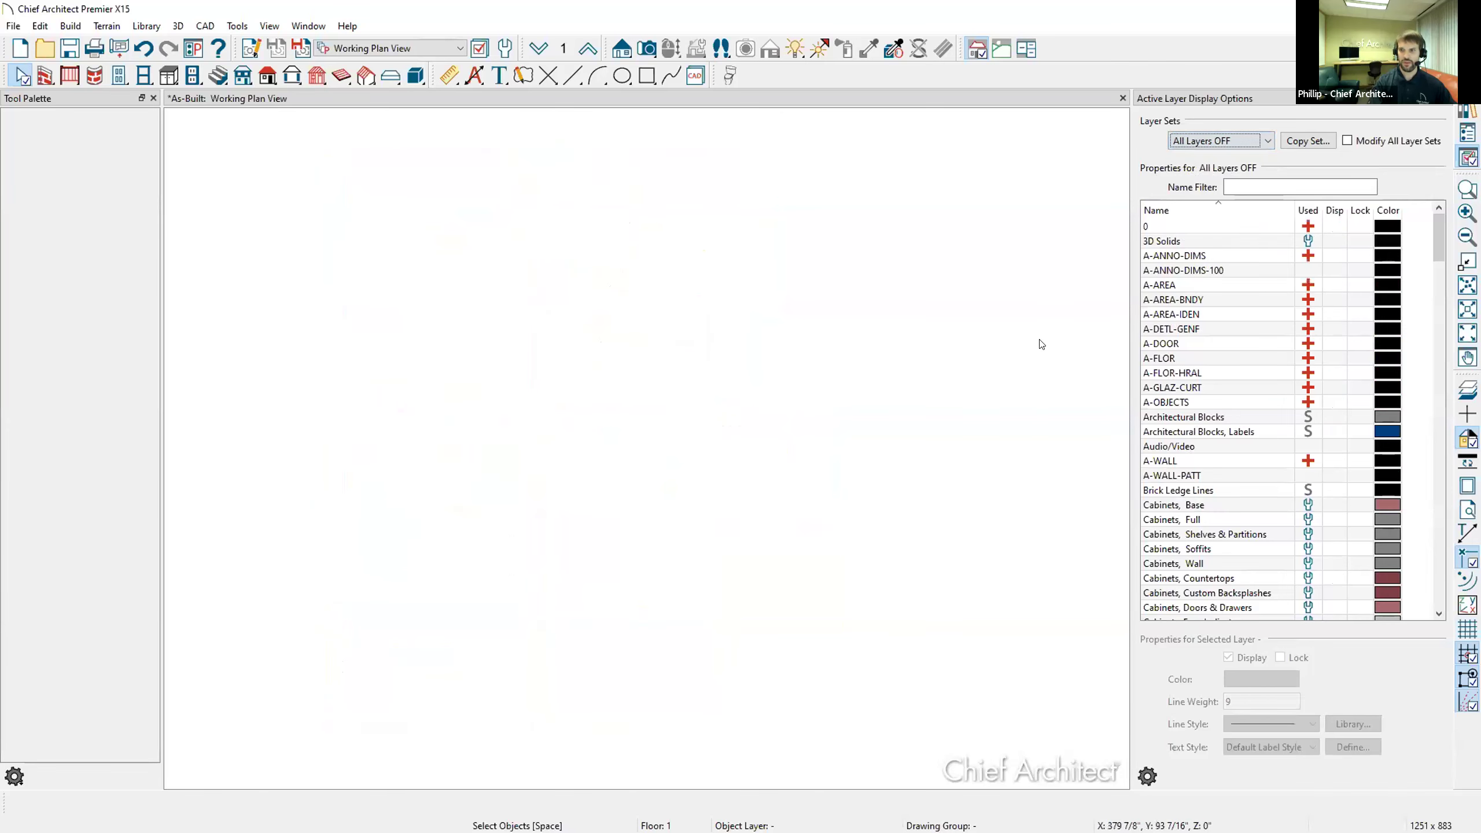
left_click(1210, 462)
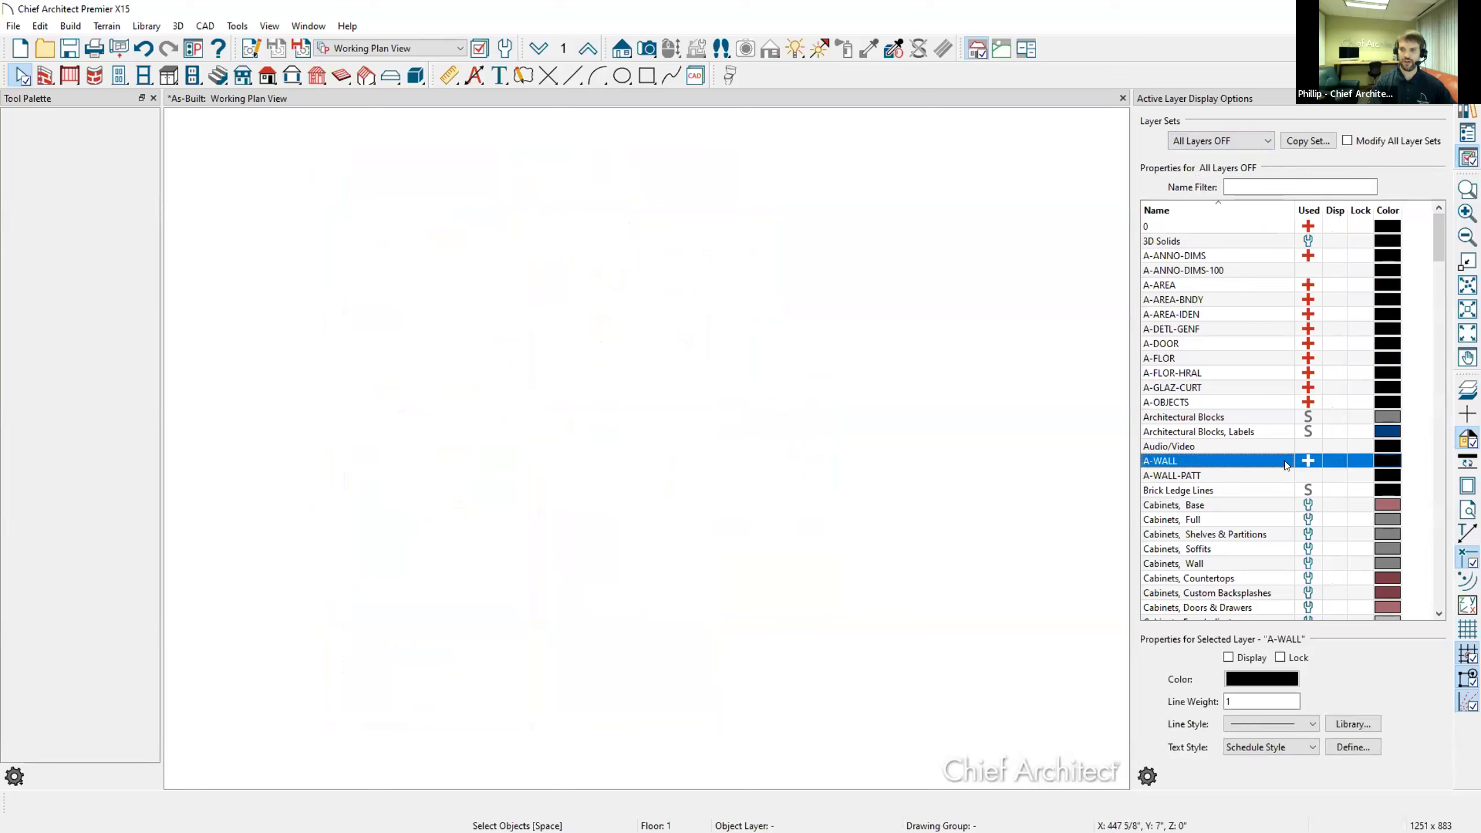
left_click(1335, 461)
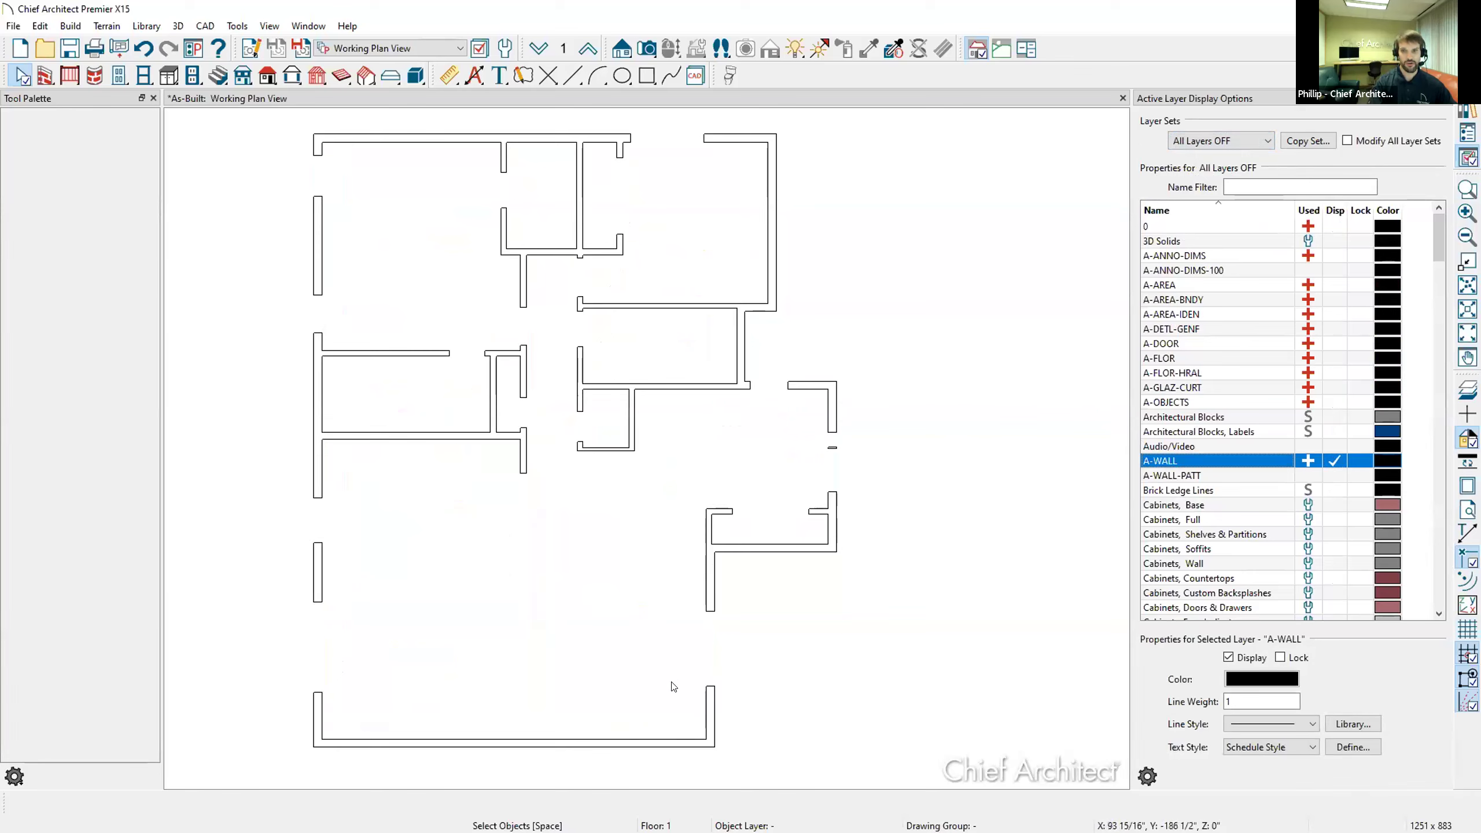
left_click(1335, 461)
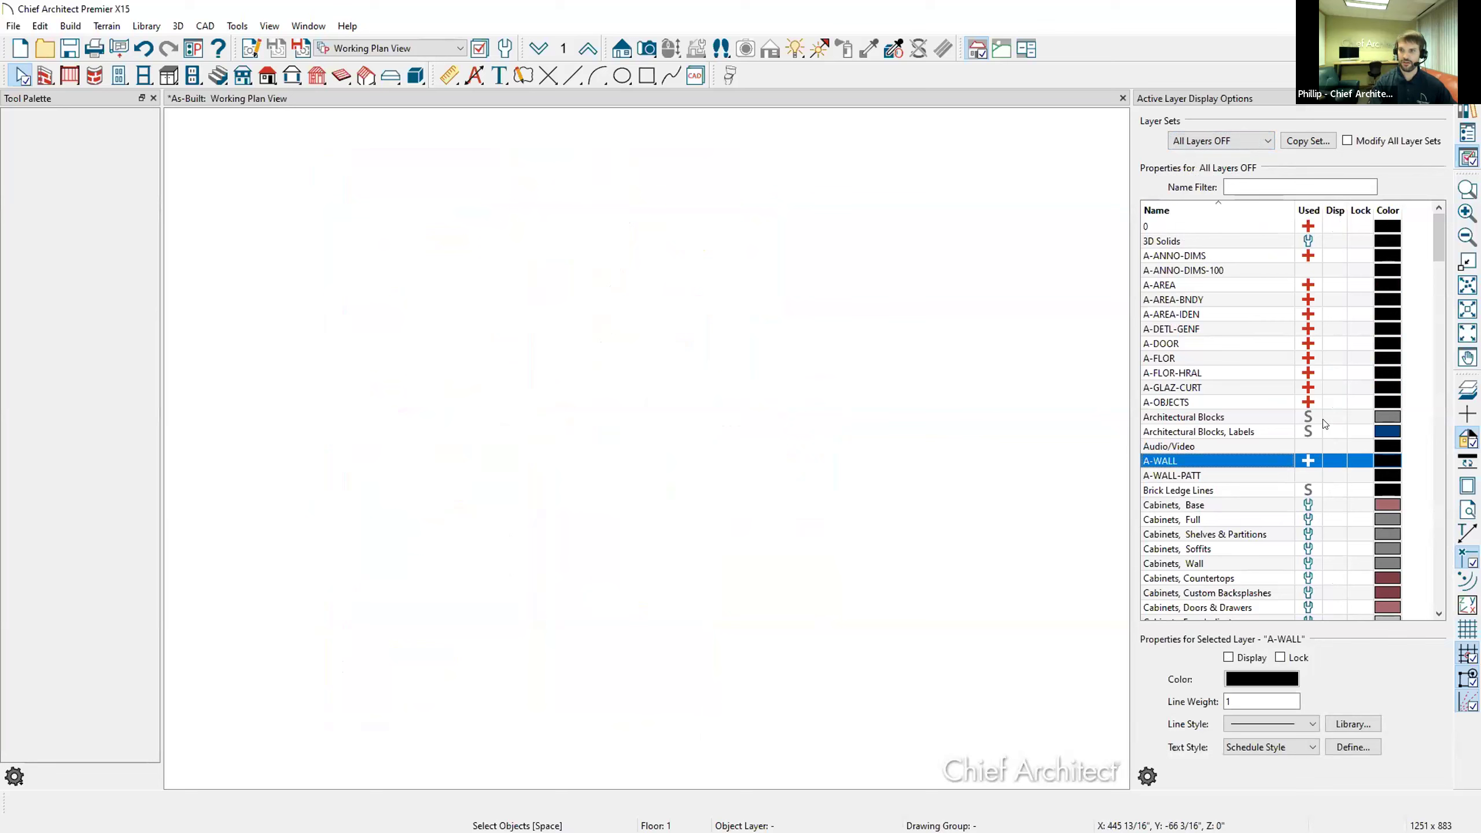
left_click(1279, 389)
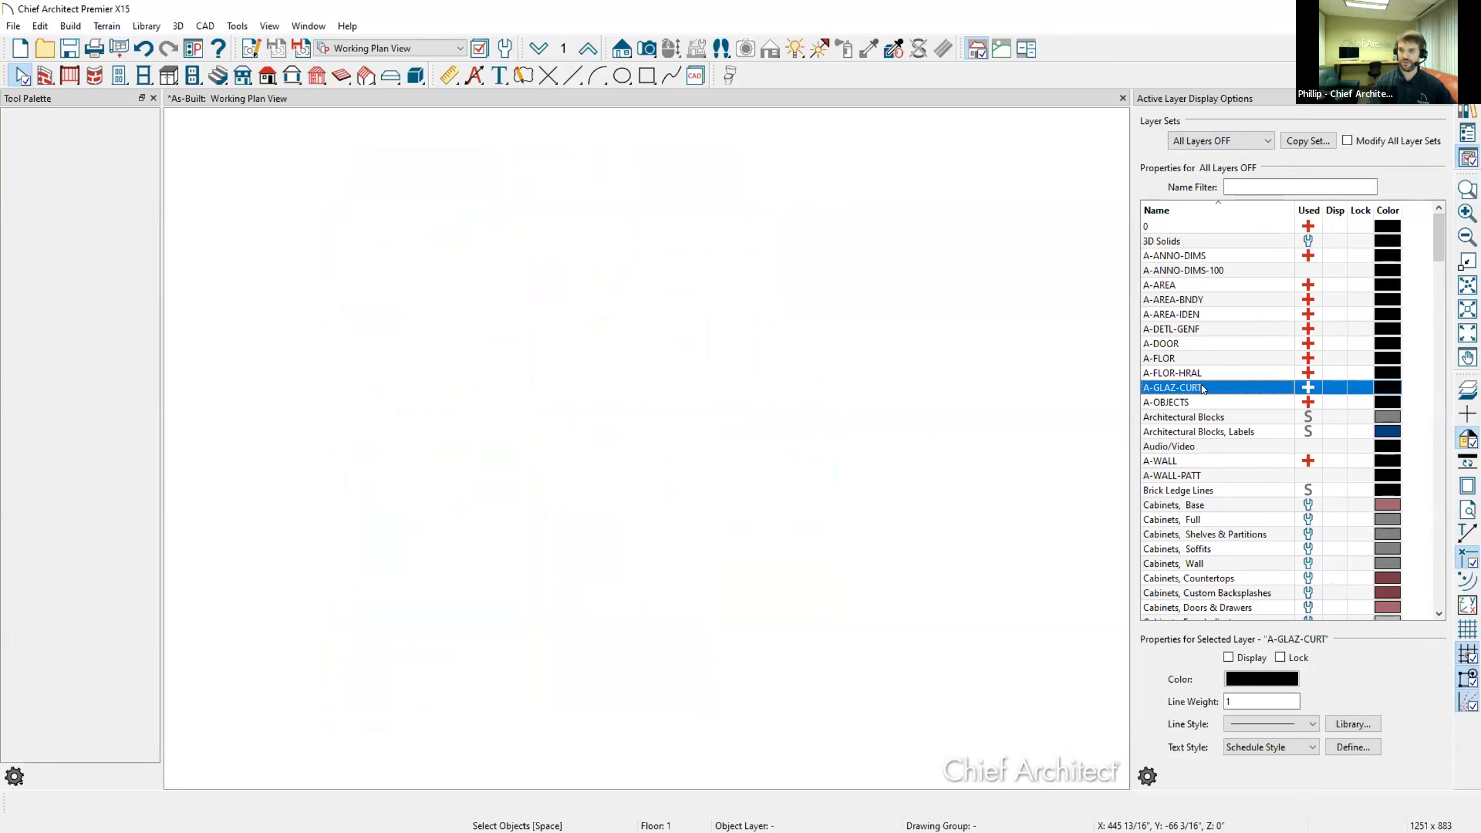
left_click(1335, 389)
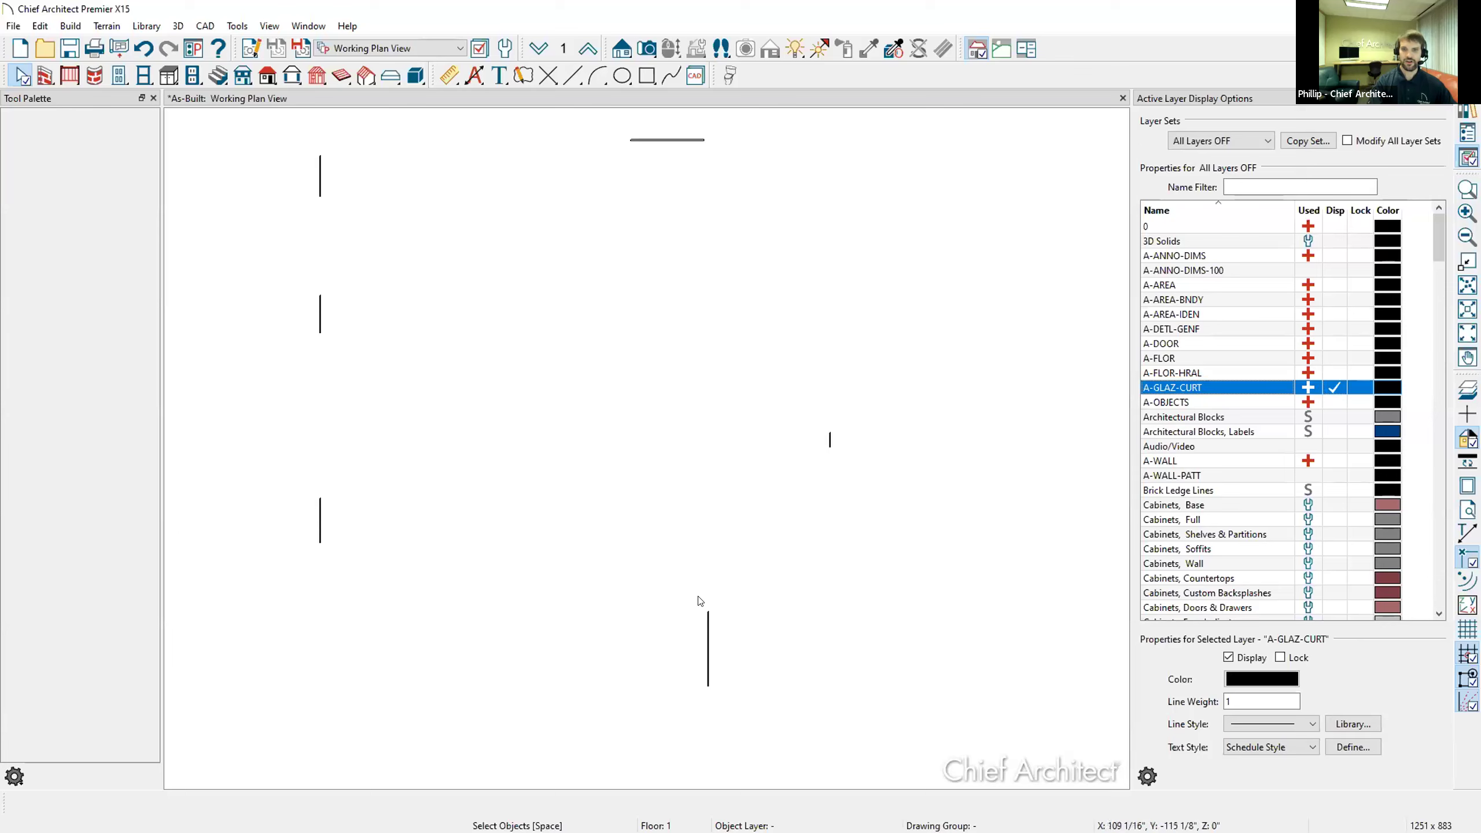
Explode all A-GLAZ-CURT window blocks into plain lines, then hide the A-GLAZ-CURT layer.
left_click(709, 624)
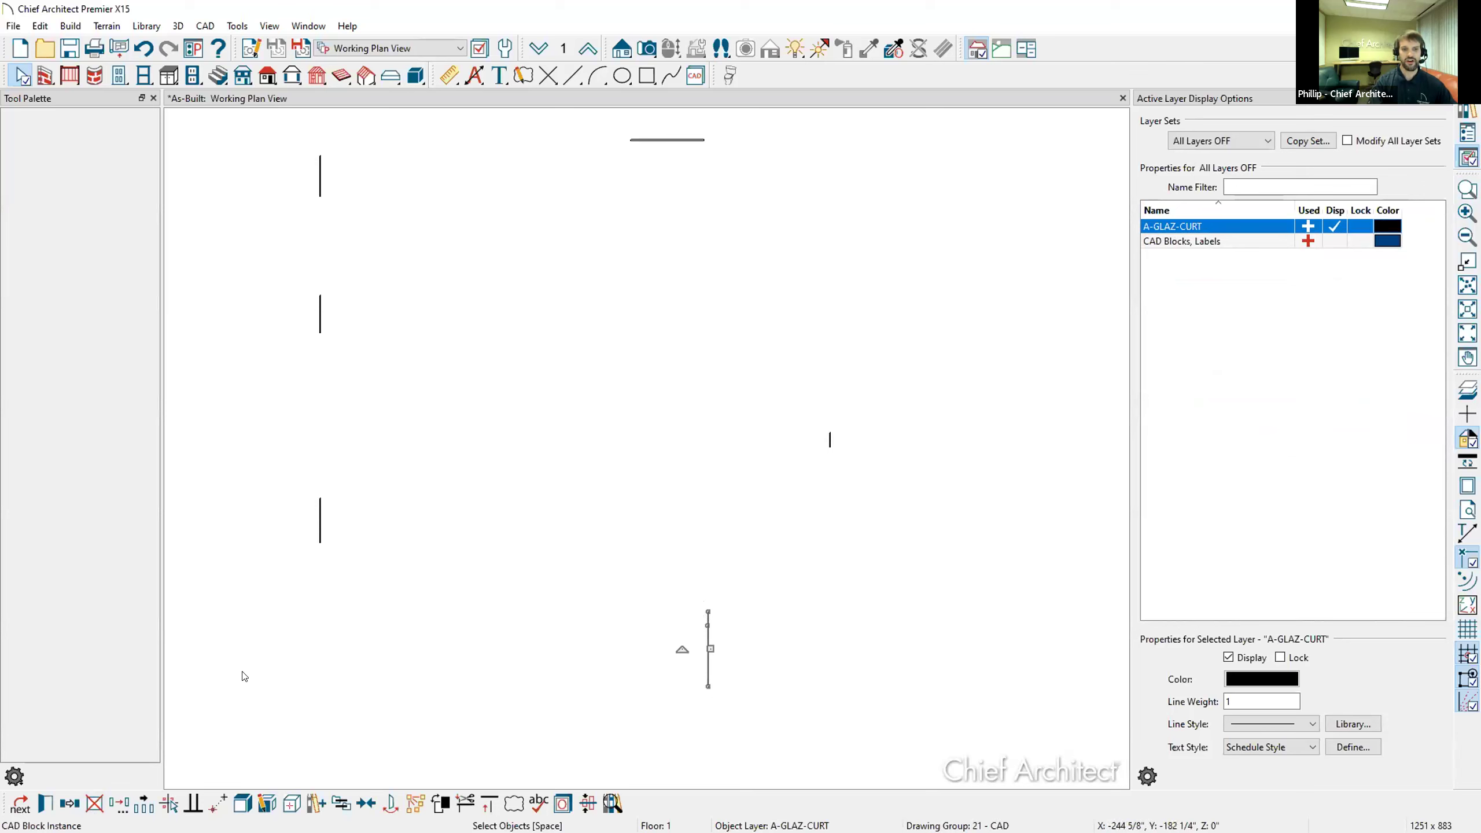
left_click(286, 590)
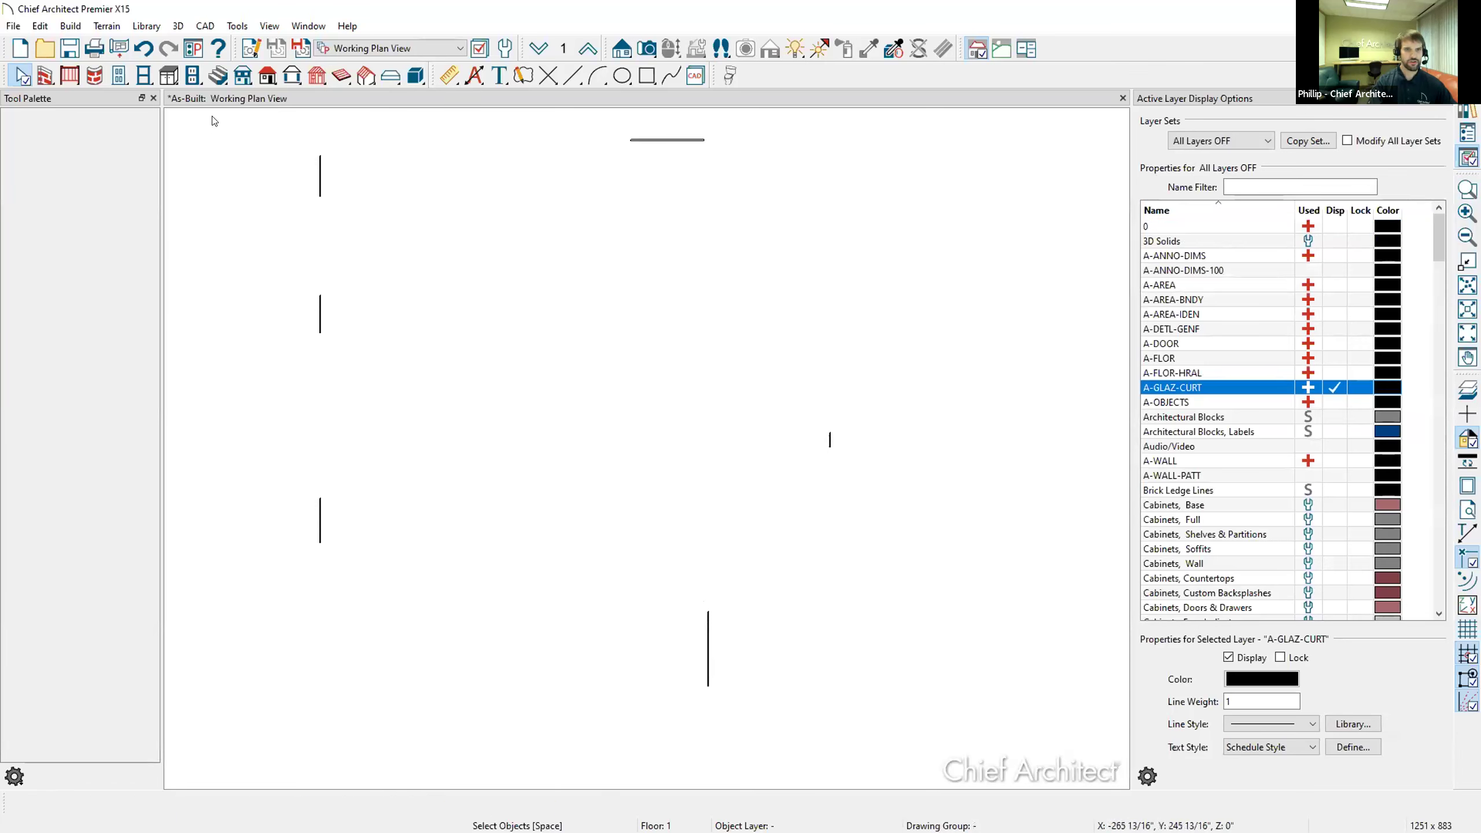
left_click_drag(212, 117, 919, 720)
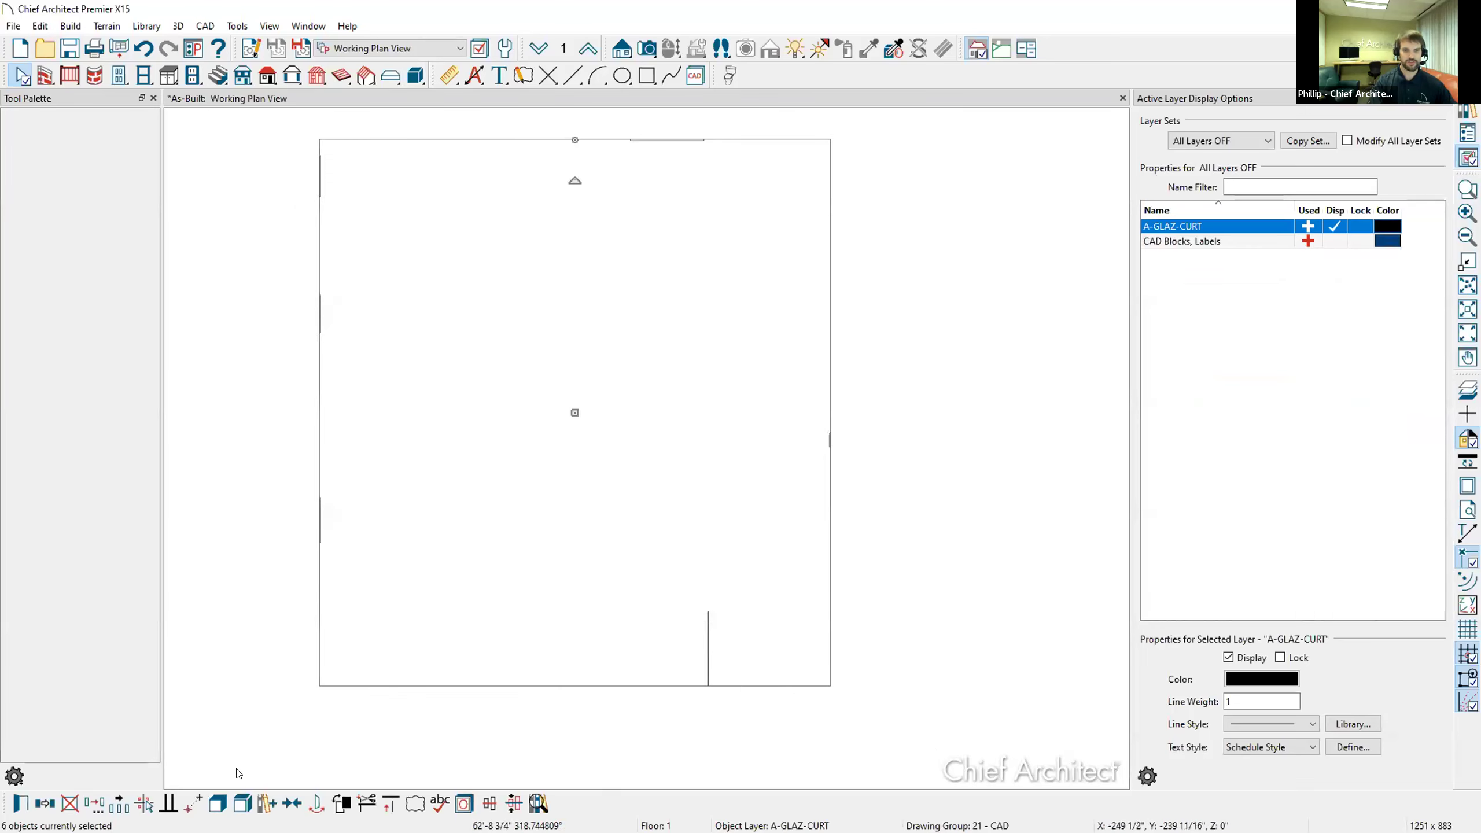
left_click(241, 804)
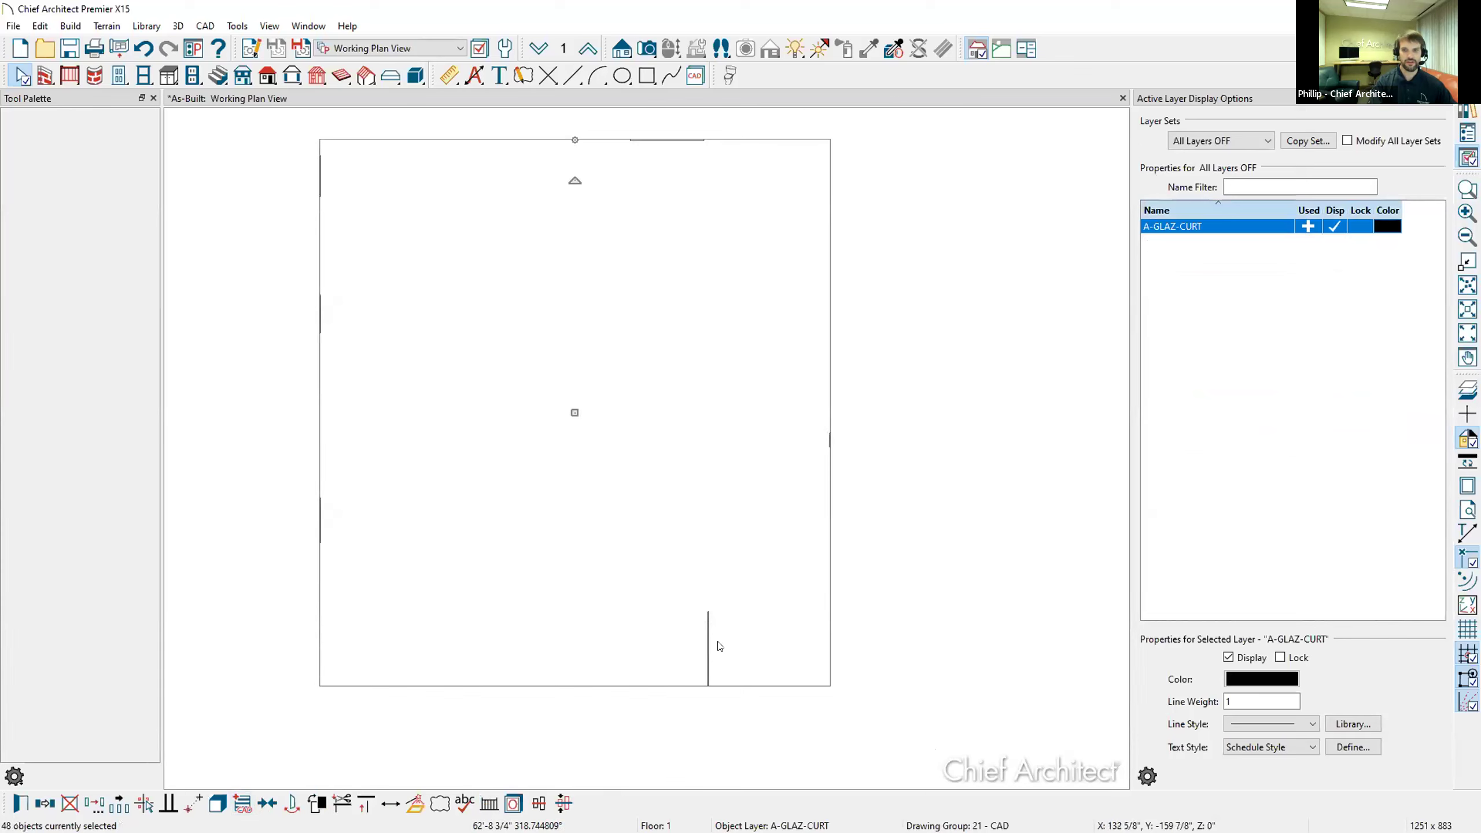
left_click(704, 632)
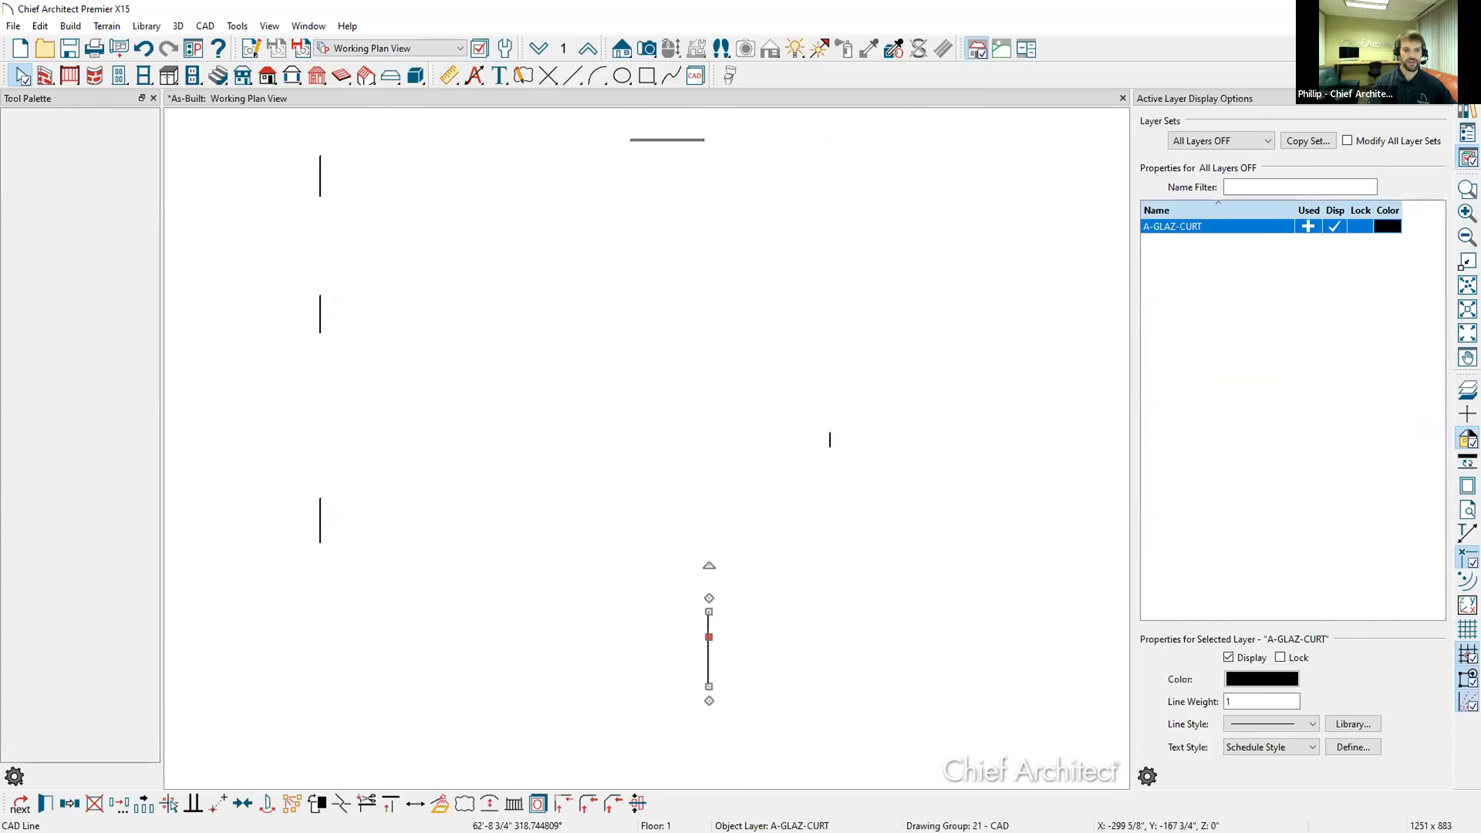
left_click(291, 735)
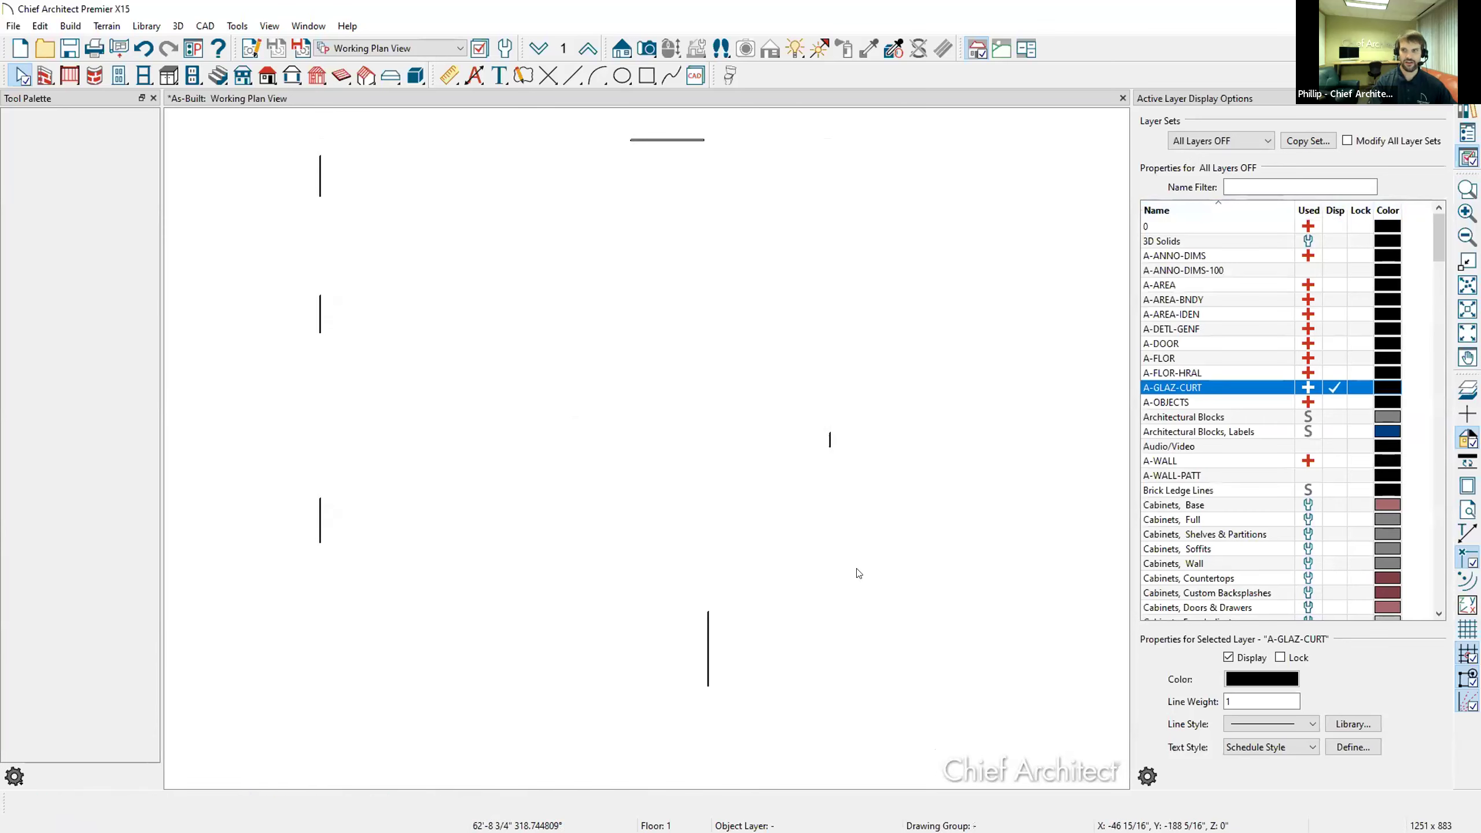
left_click(1336, 390)
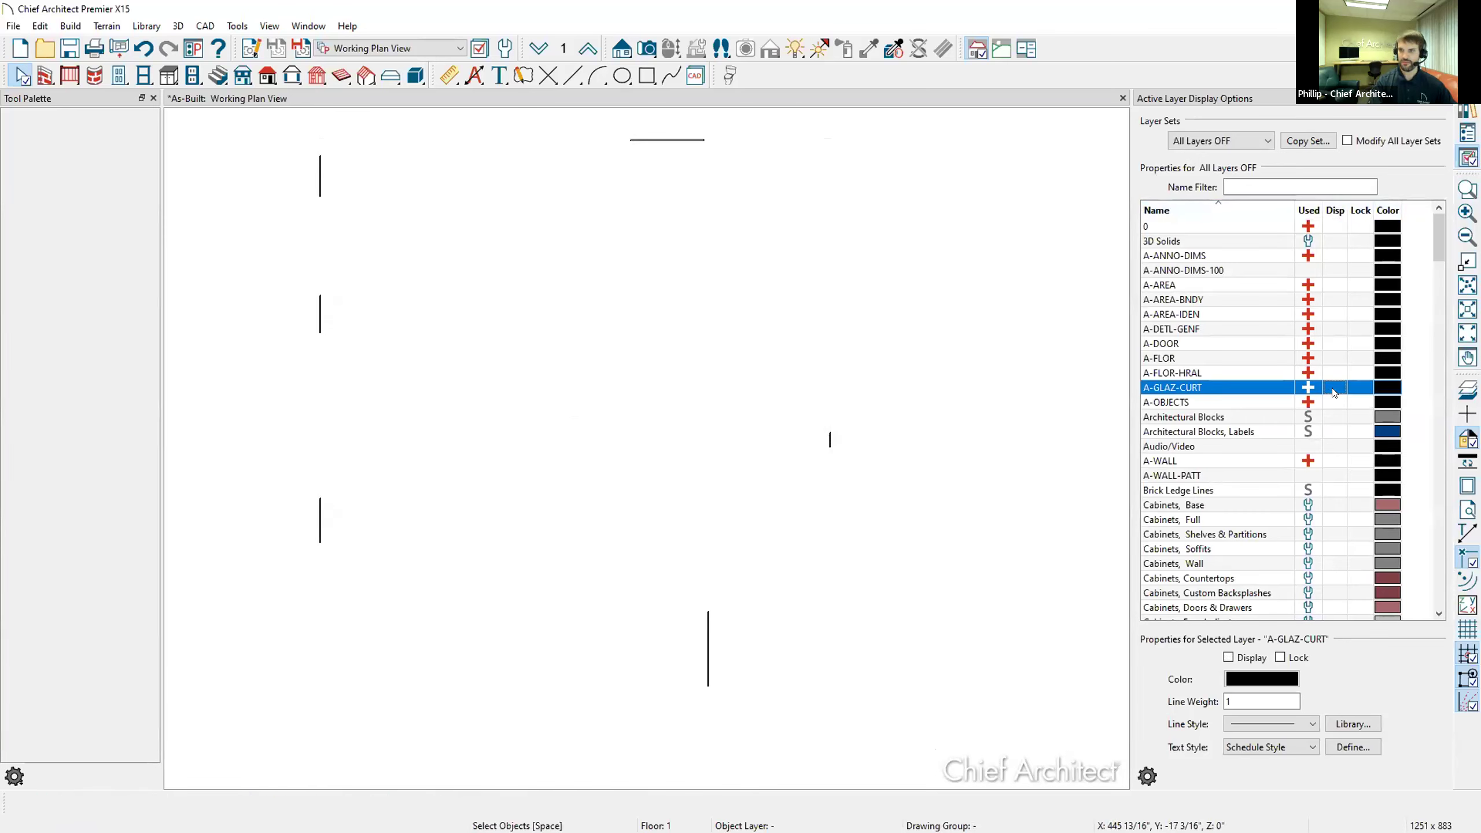
Show A-DOOR, explode all door blocks into lines and arcs, then hide A-DOOR again.
left_click(1336, 344)
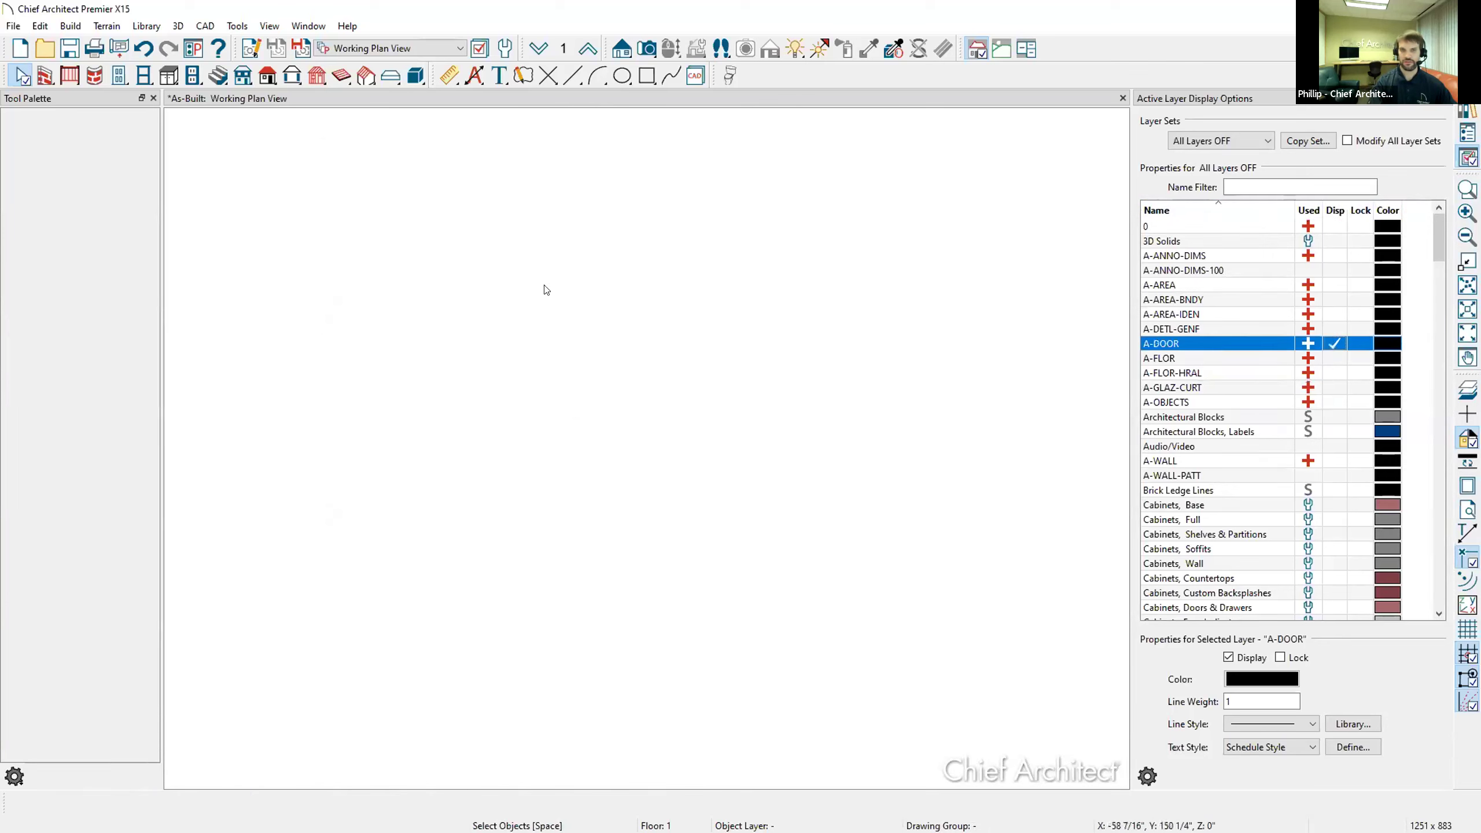
left_click_drag(194, 115, 906, 743)
left_click(415, 804)
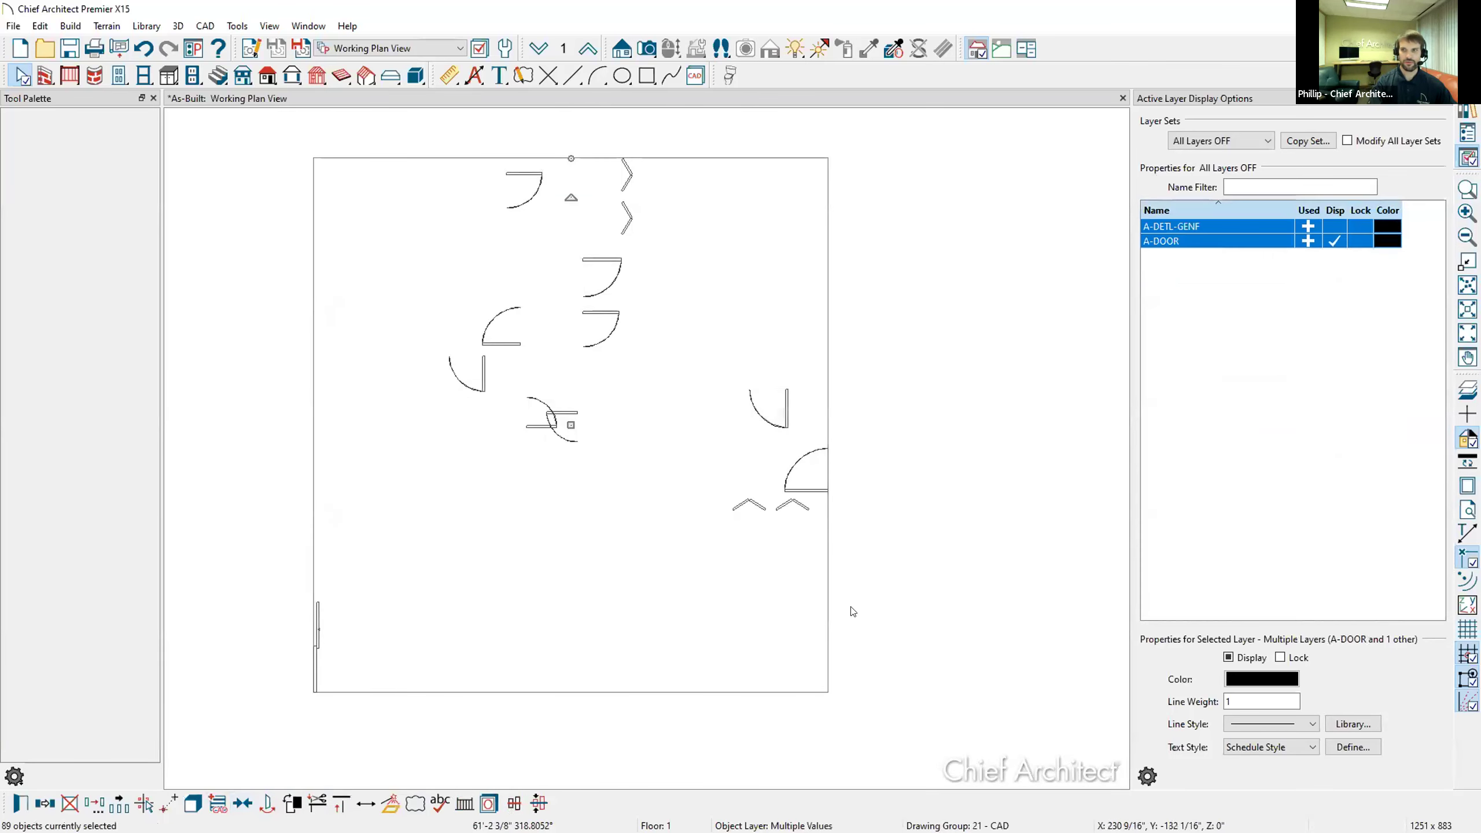
left_click(1337, 343)
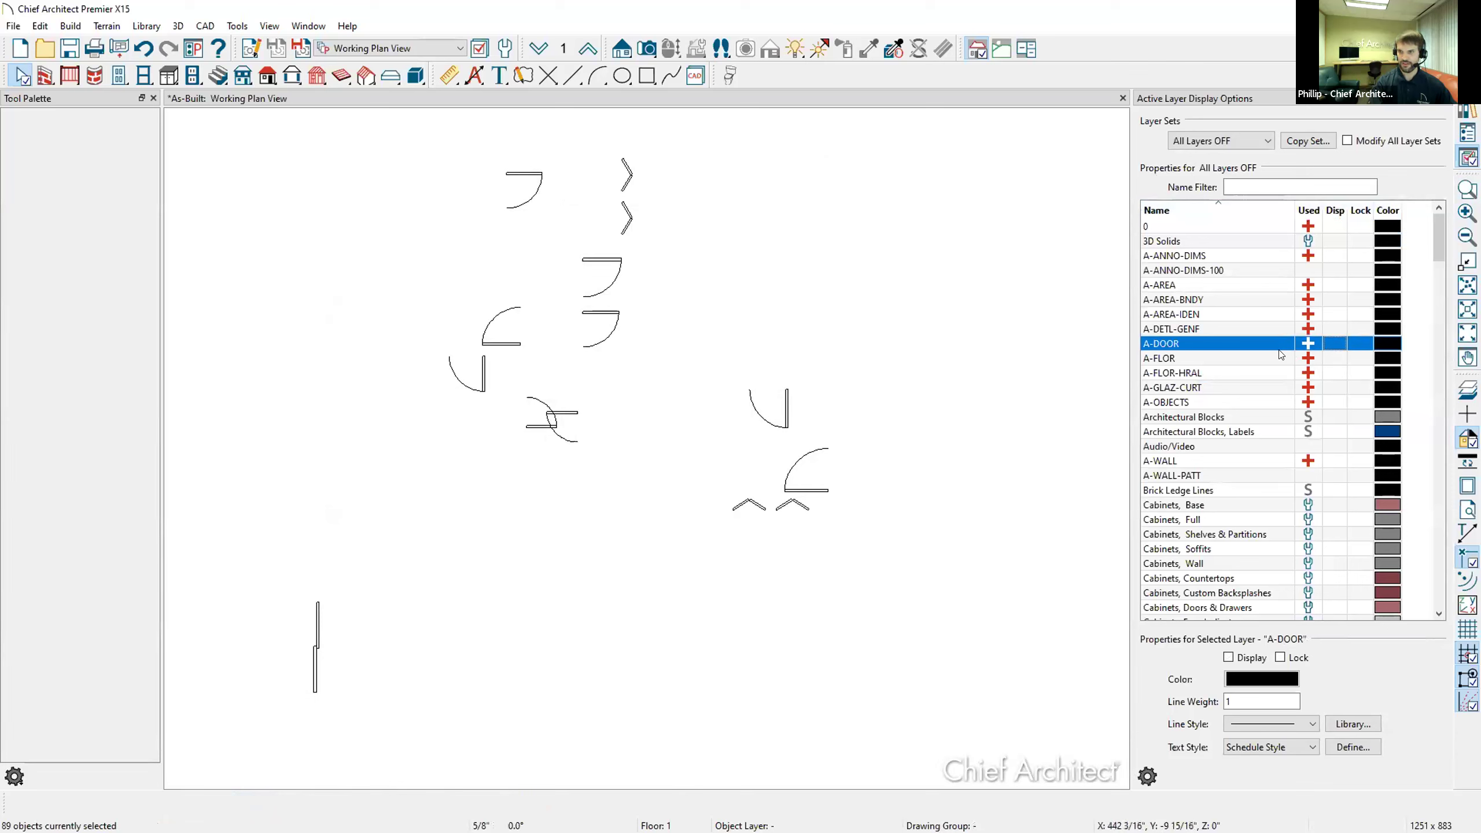
left_click(1223, 141)
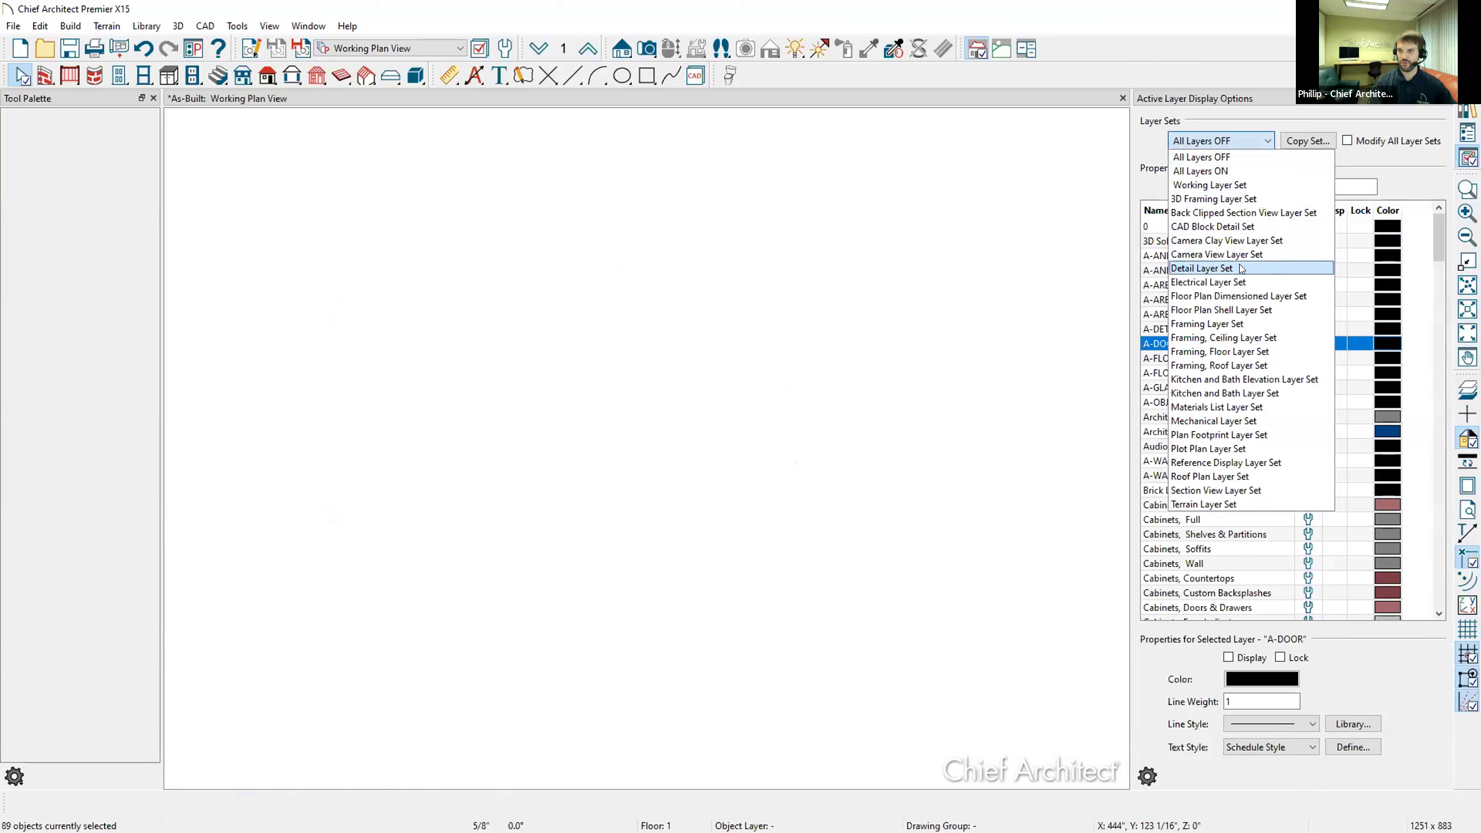
Restore the full floor plan with the Working Layer Set and close the layer display options.
left_click(1236, 185)
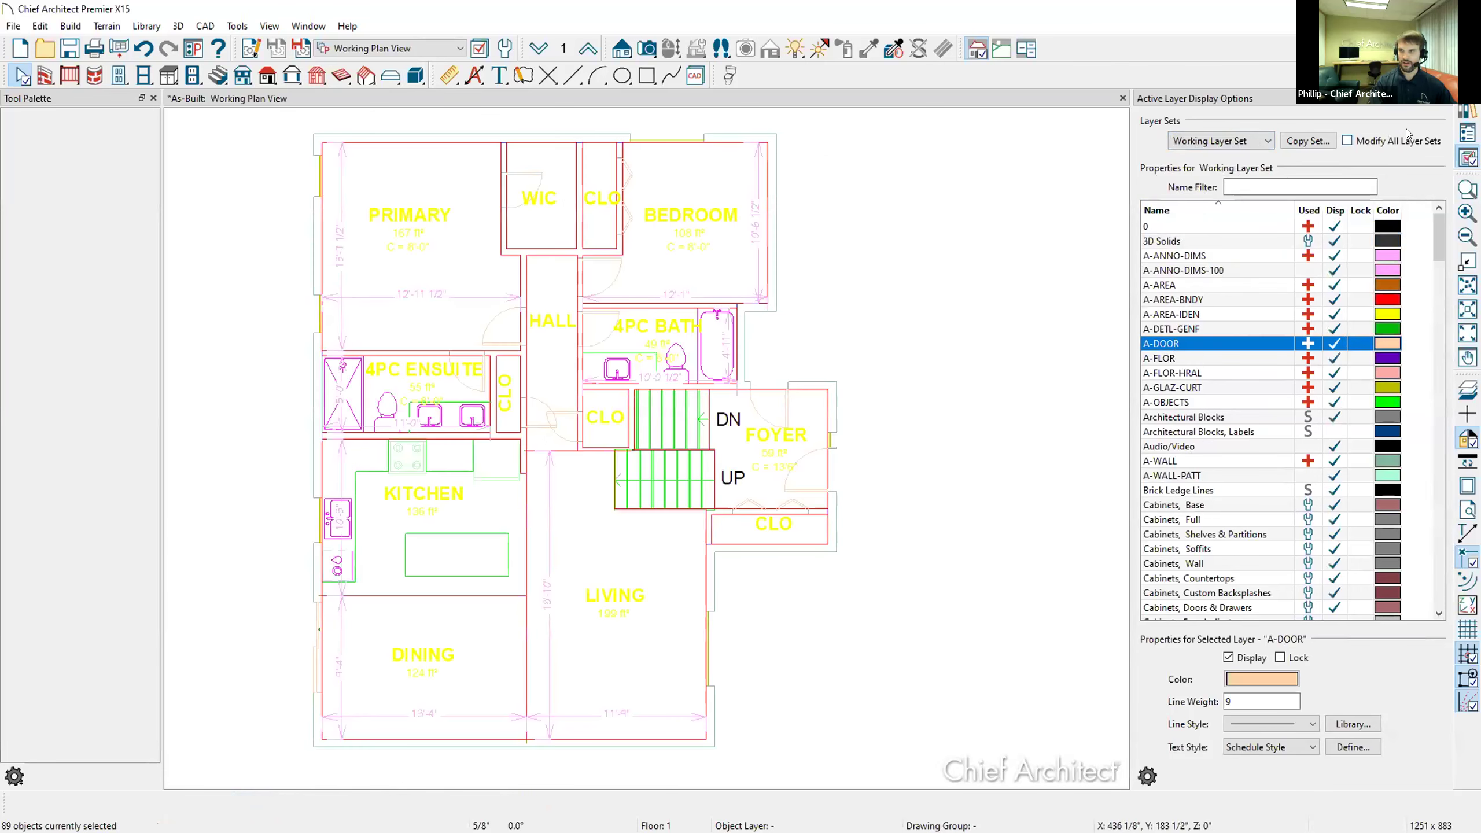
left_click(1468, 157)
scroll(927, 252, "down", 3)
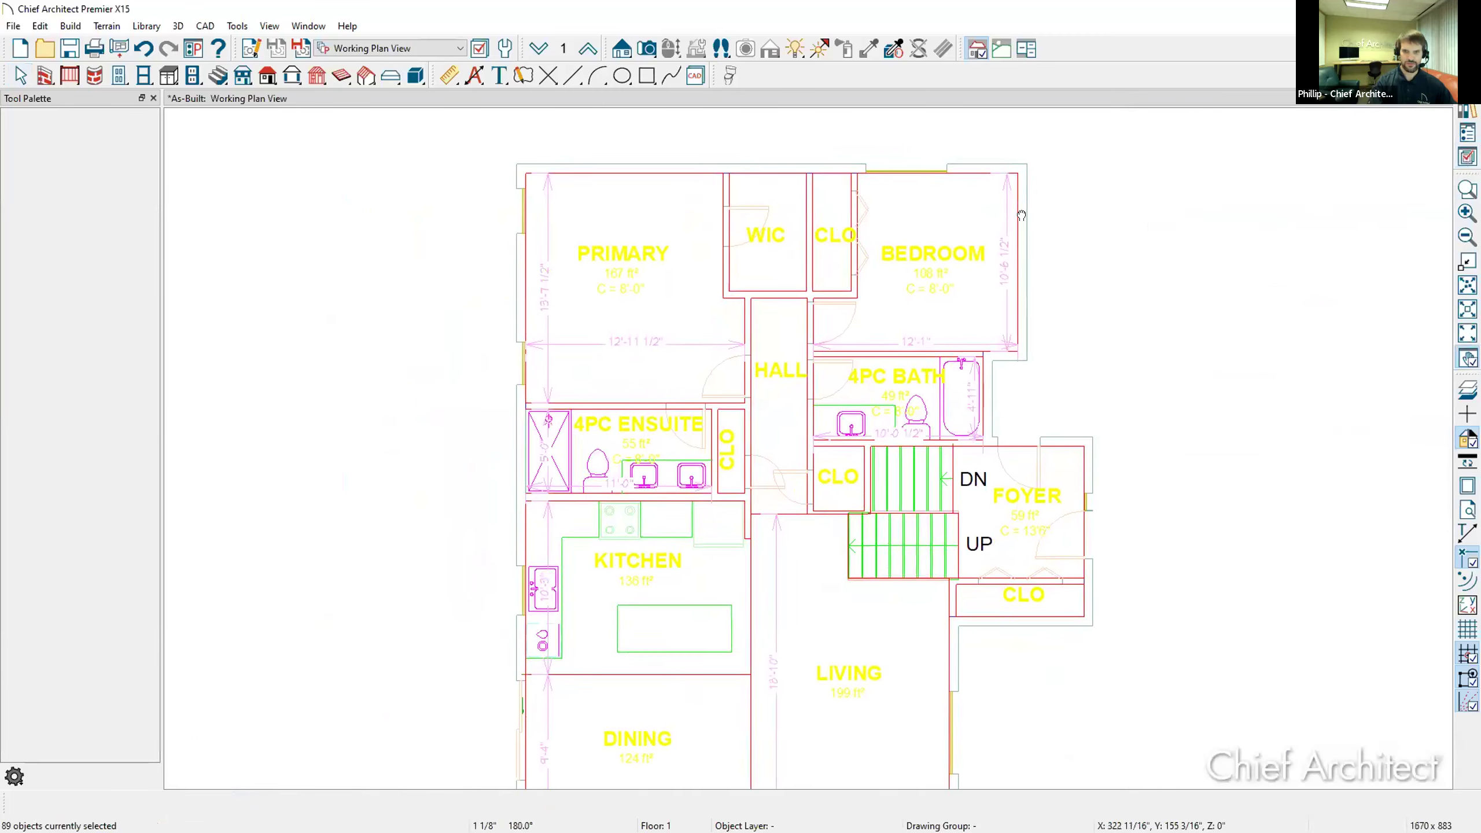
left_click_drag(922, 258, 890, 252)
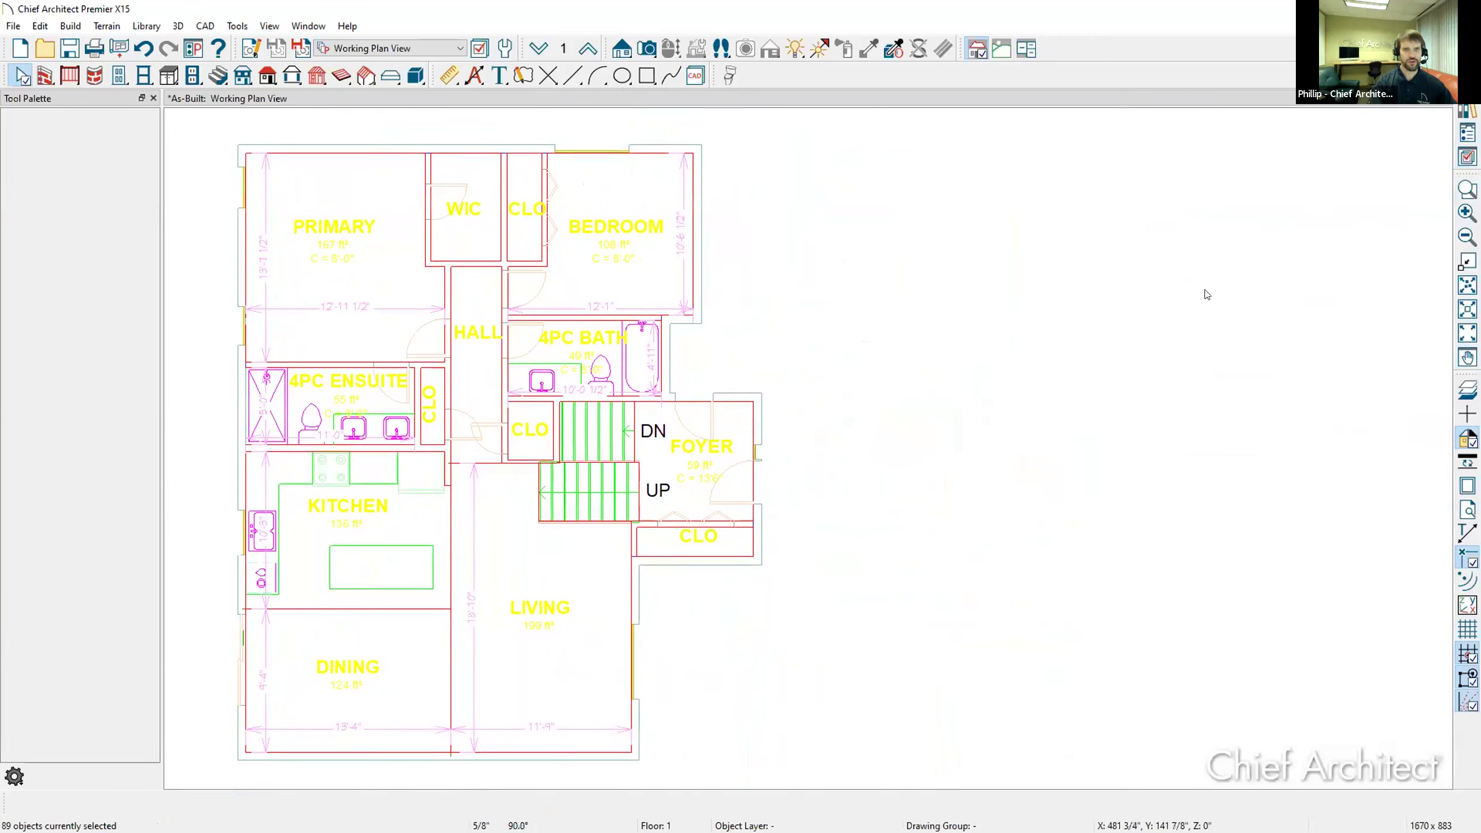
left_click(205, 26)
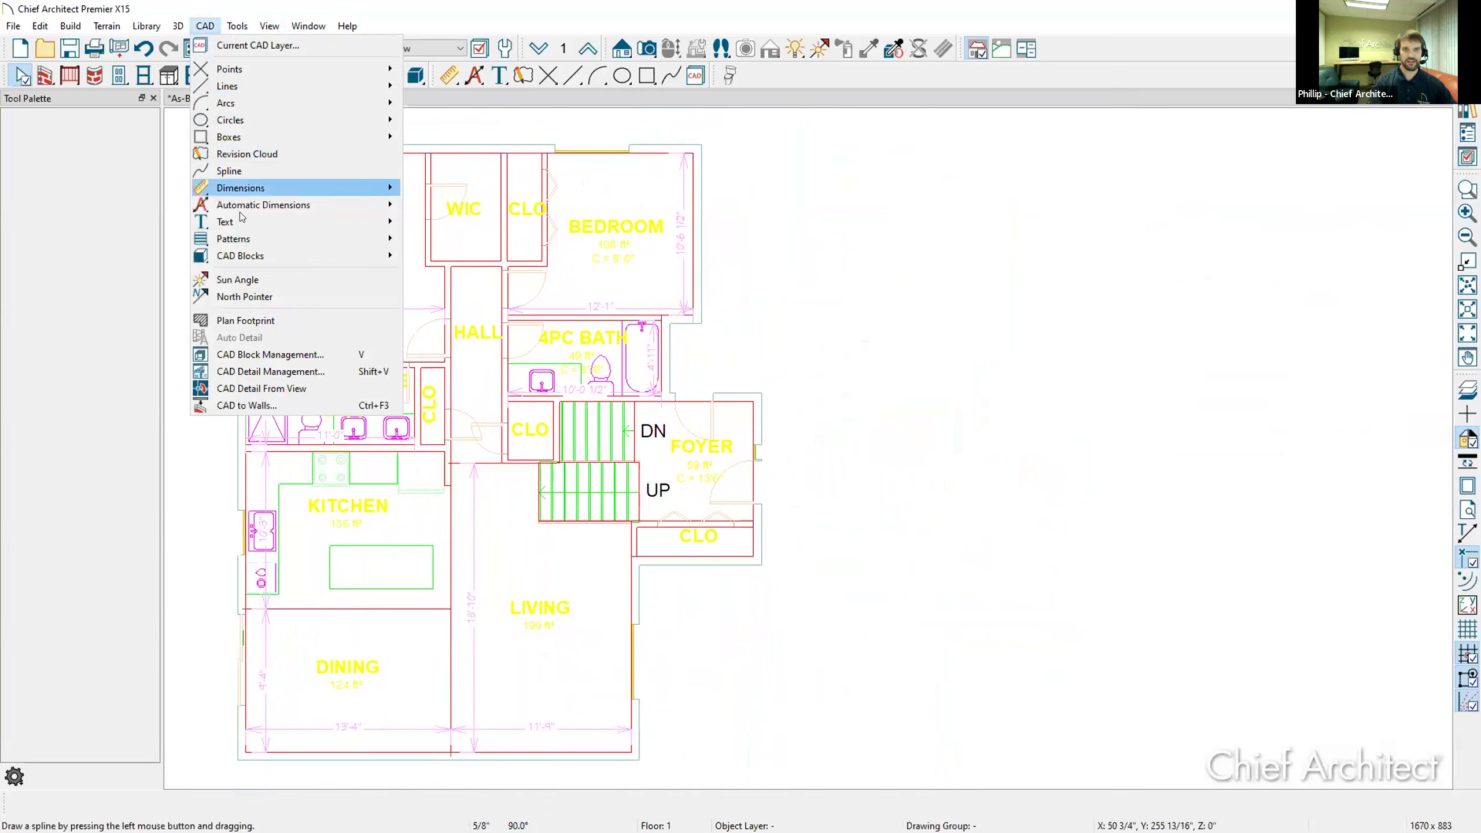
In CAD to Walls, set Wall Layer A-WALL, Window Layer A-GLAZ-CURT, and Door Layer A-DOOR.
left_click(279, 402)
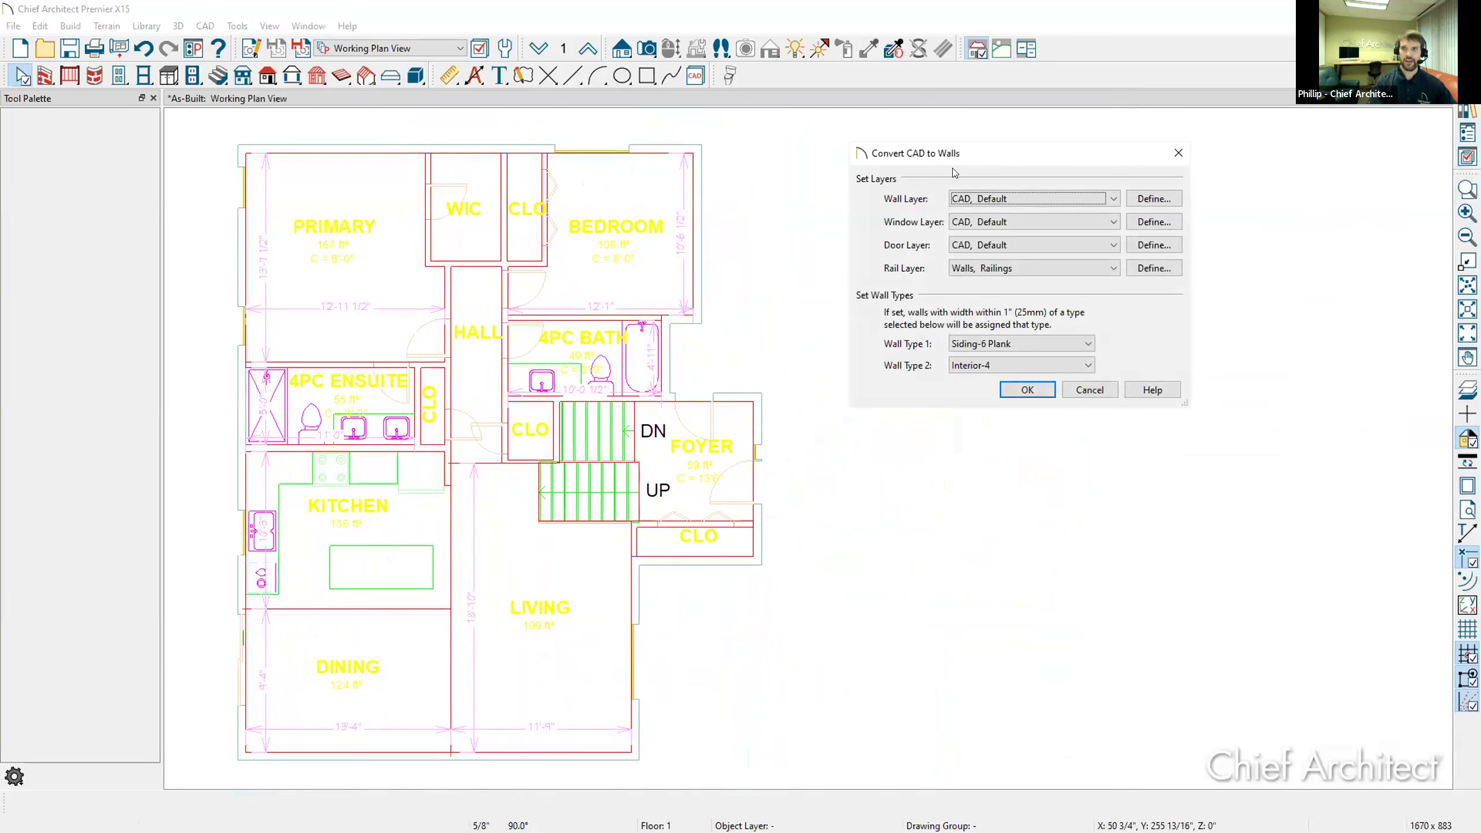
left_click_drag(979, 160, 967, 163)
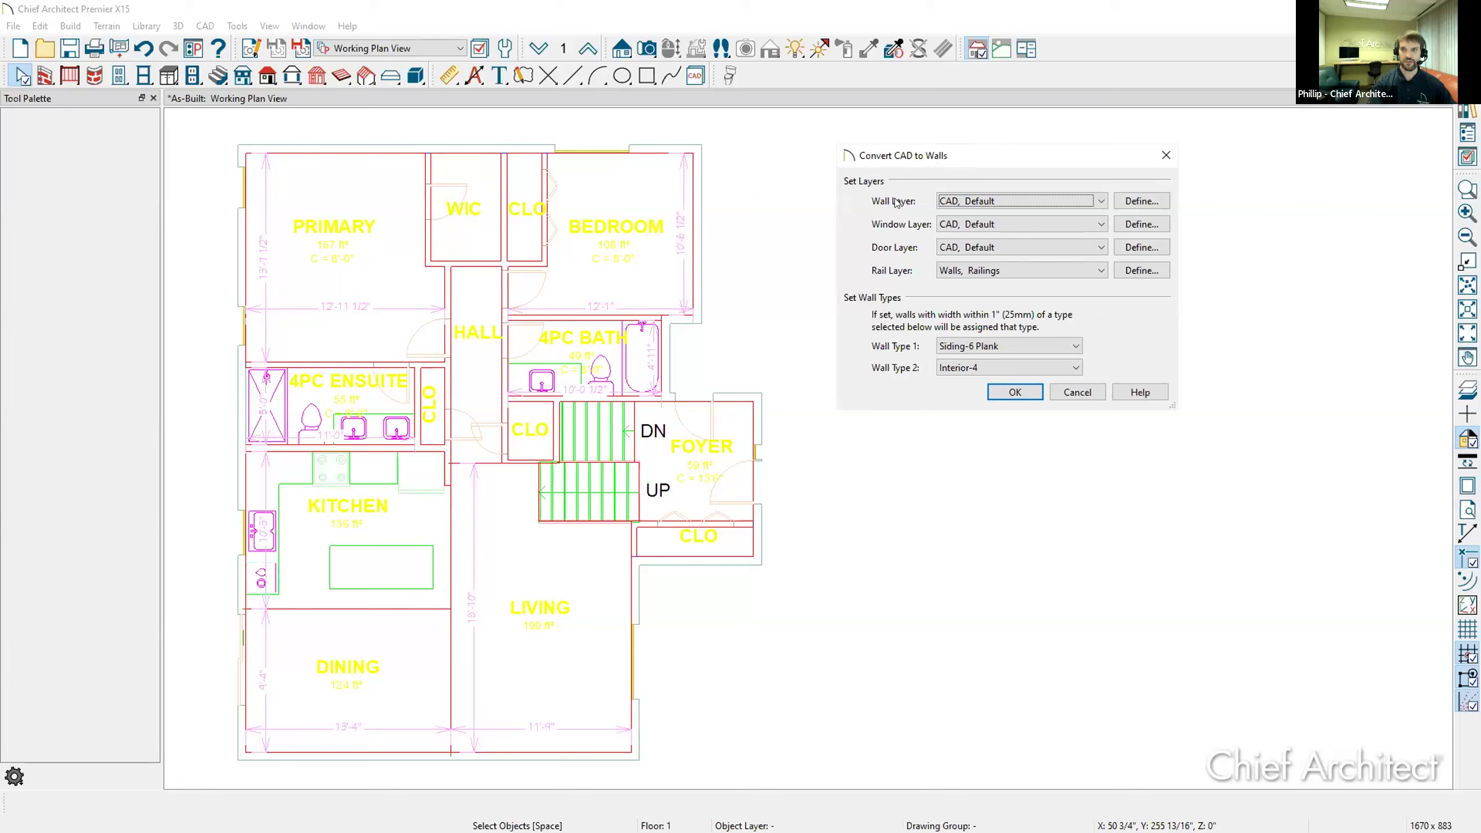
left_click(979, 202)
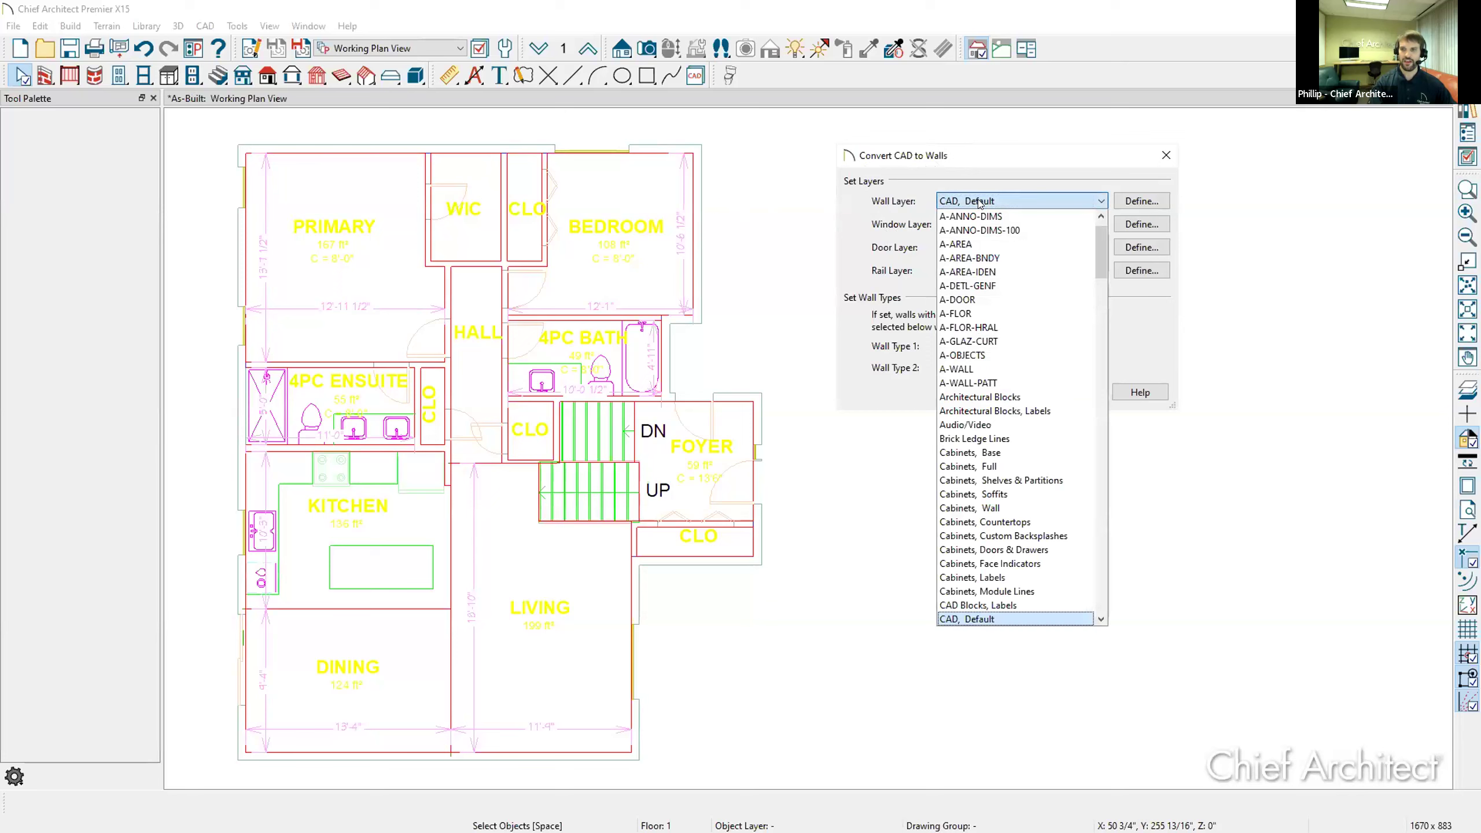
left_click(993, 370)
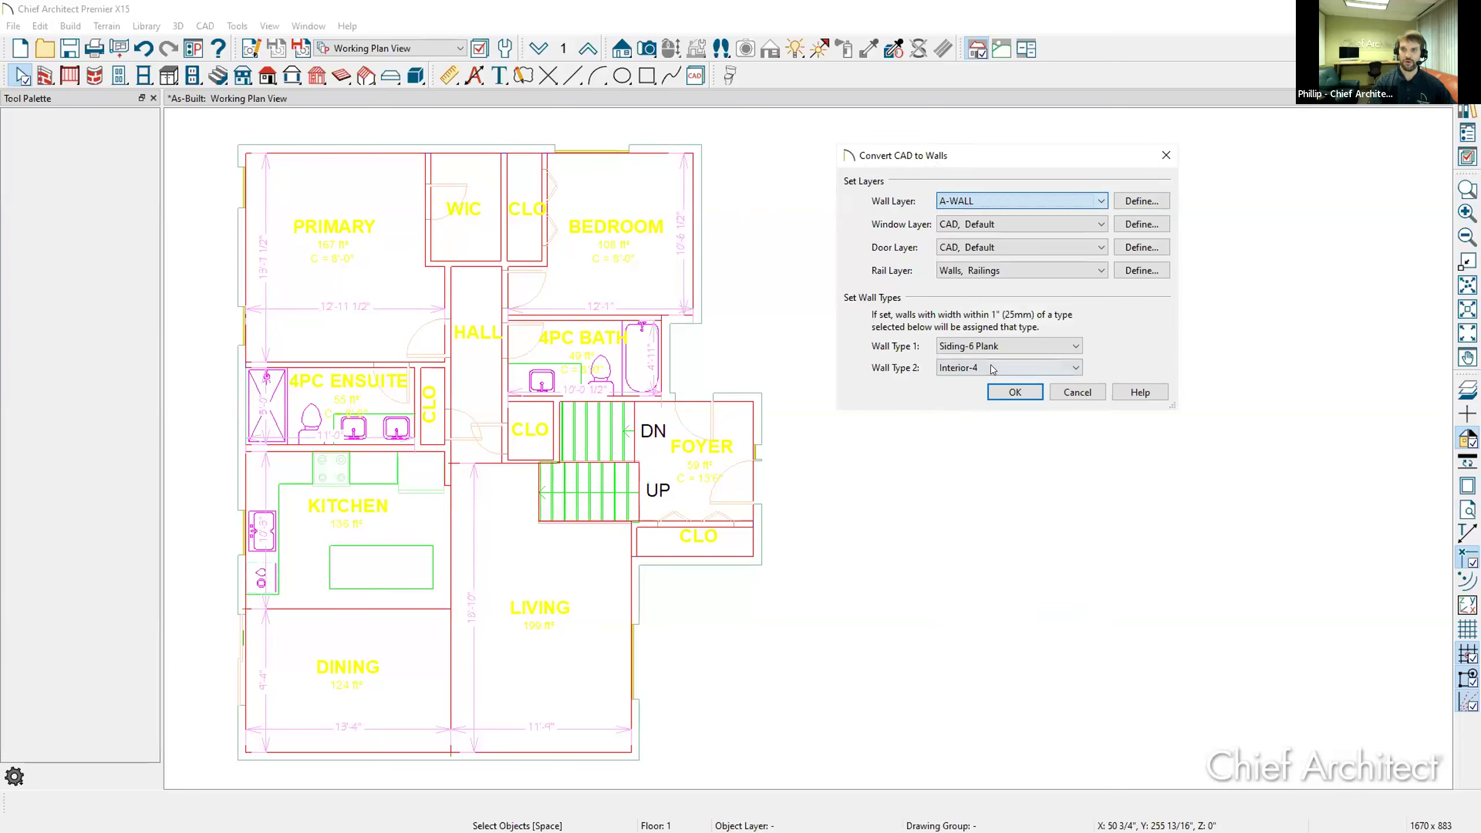
left_click(980, 225)
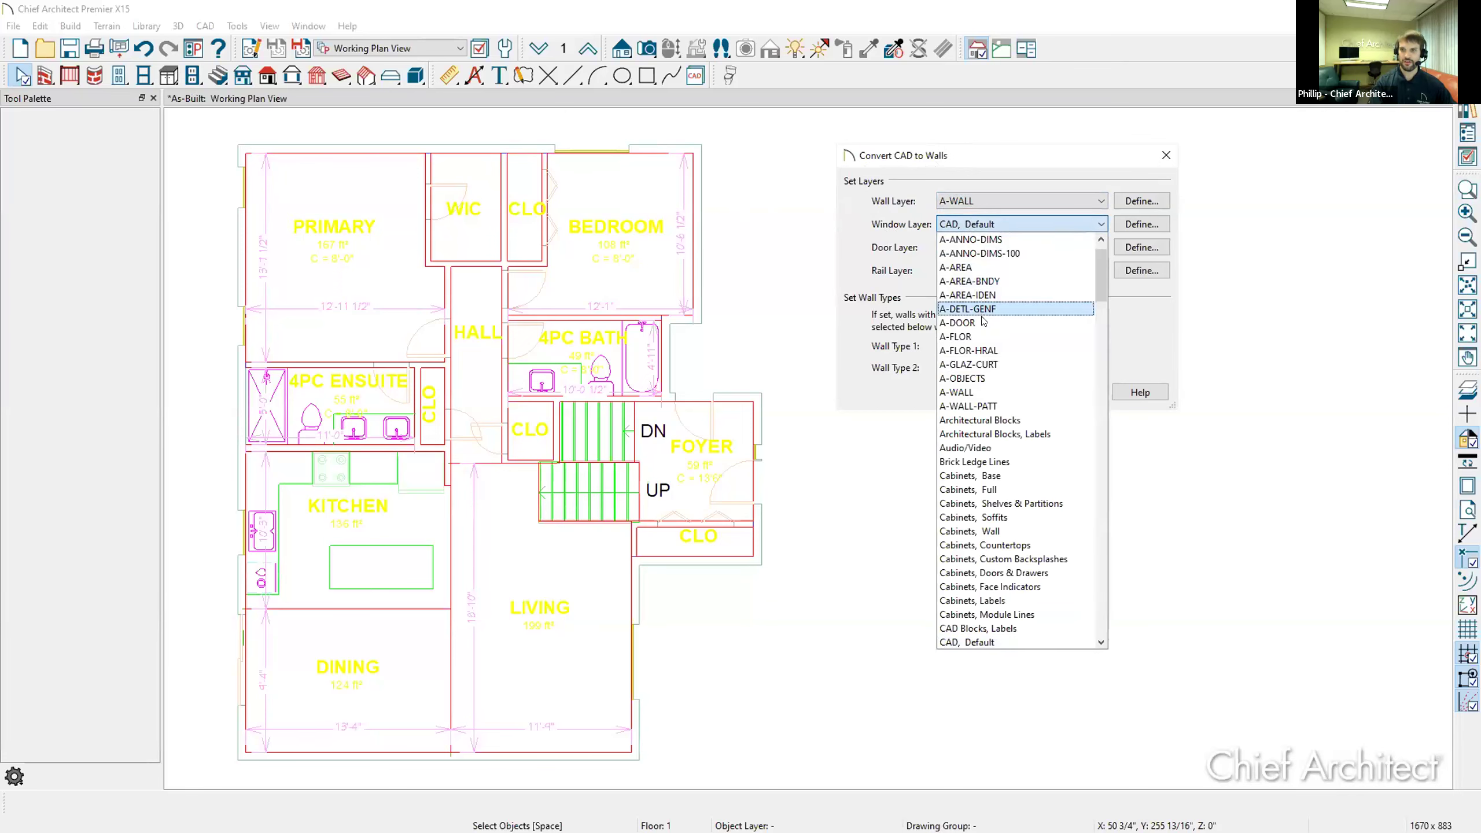
left_click(980, 364)
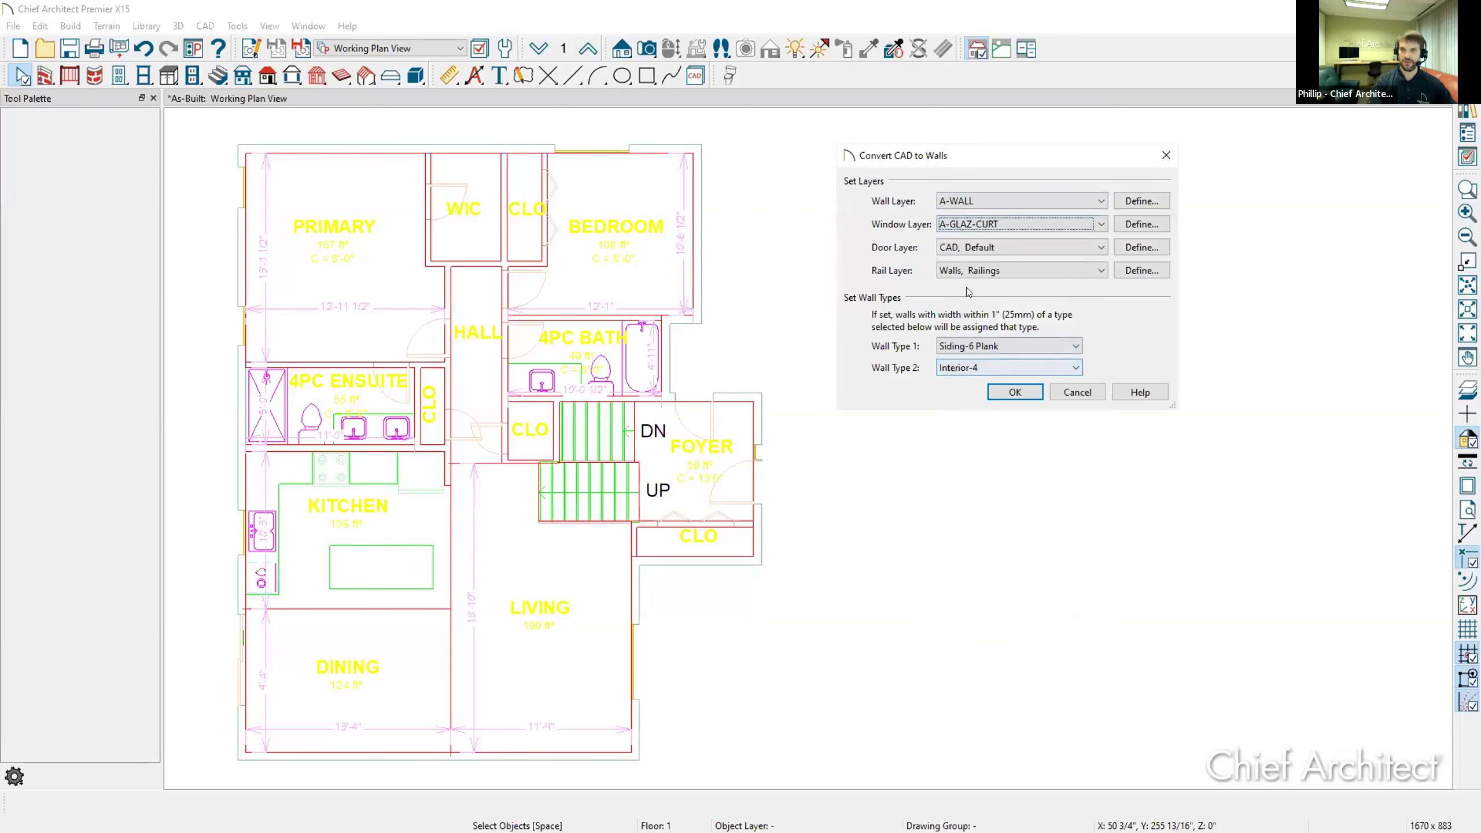
left_click(977, 245)
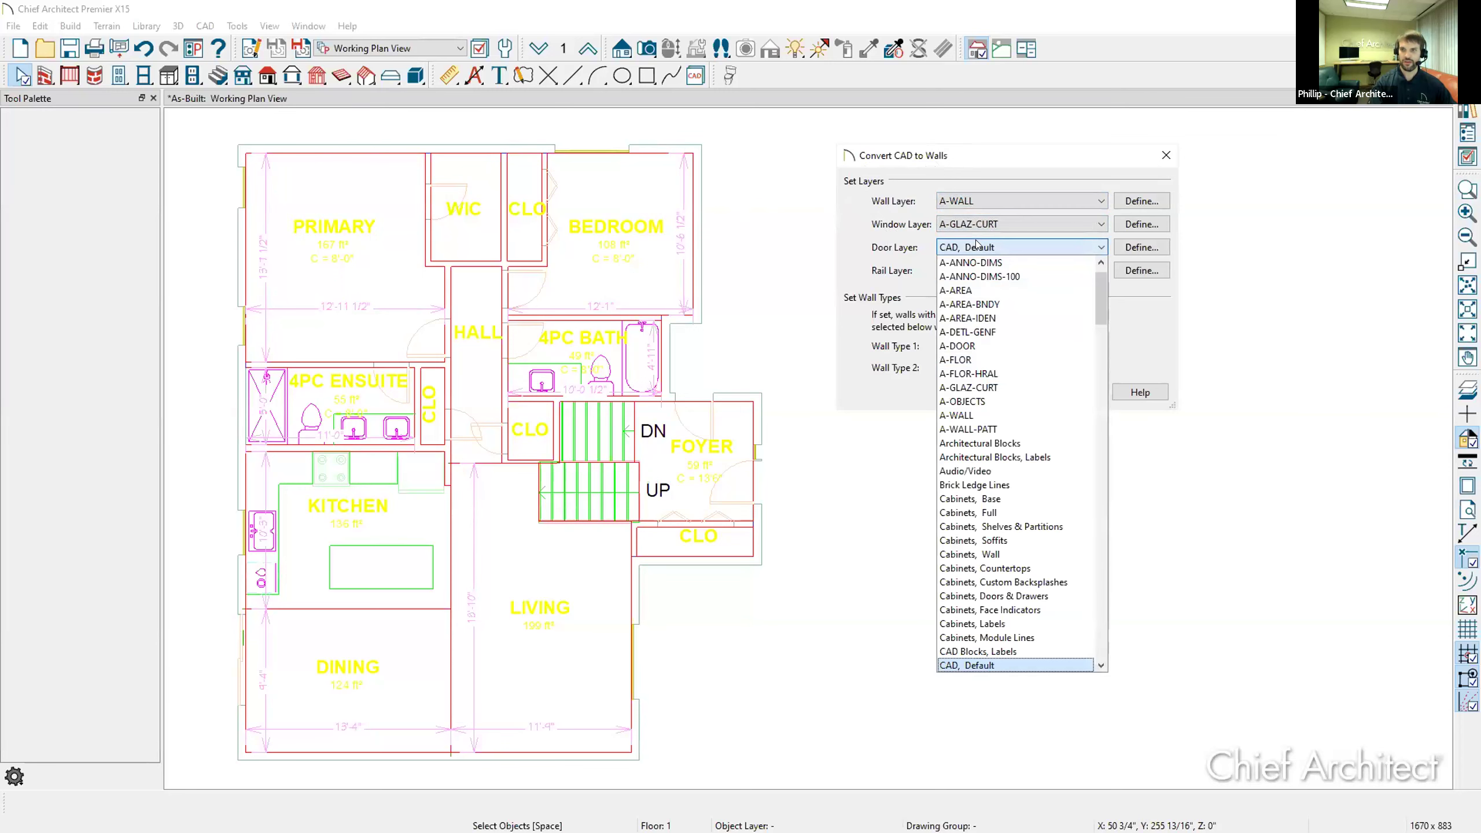
left_click(971, 346)
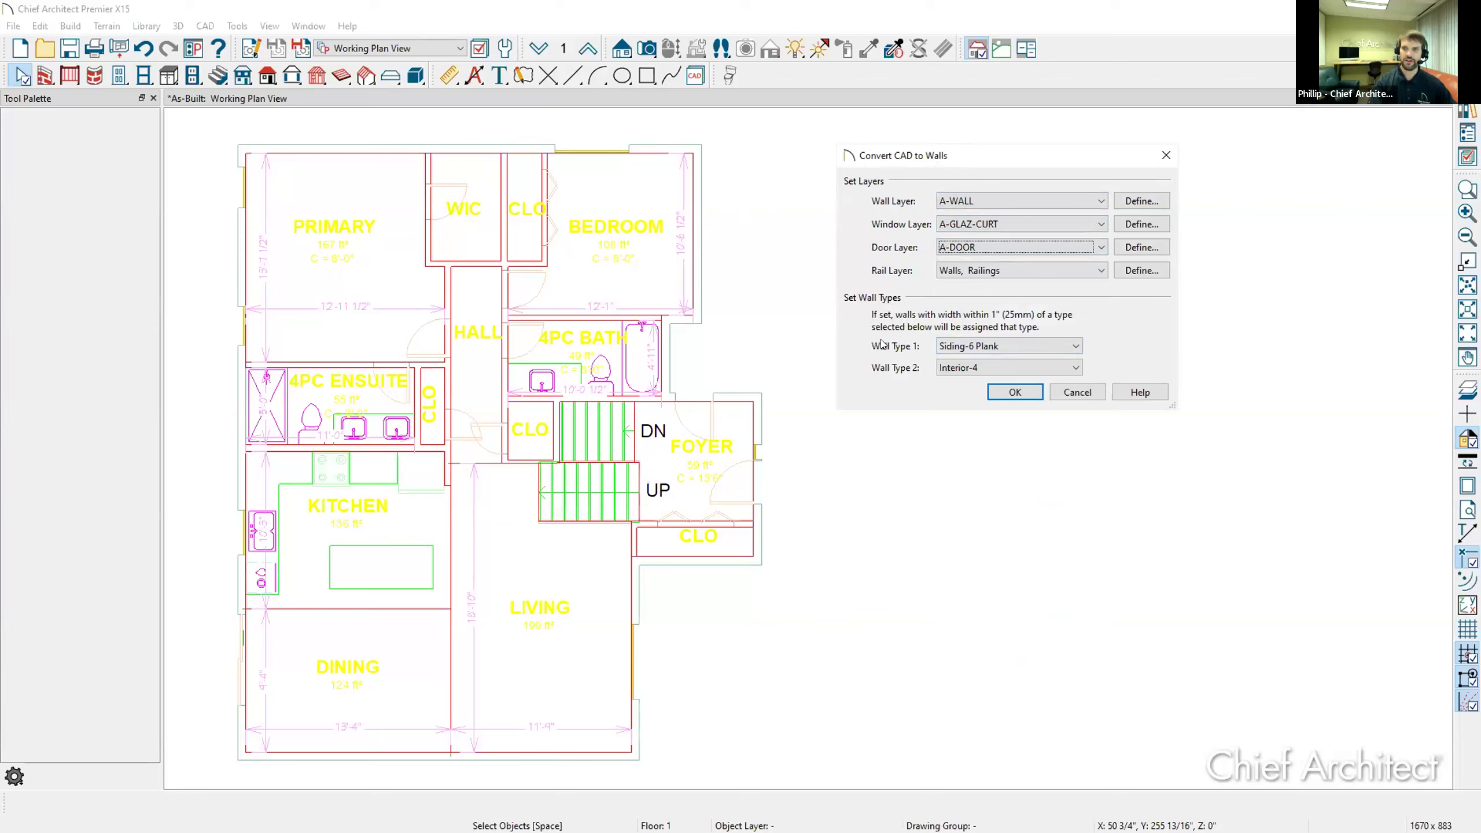
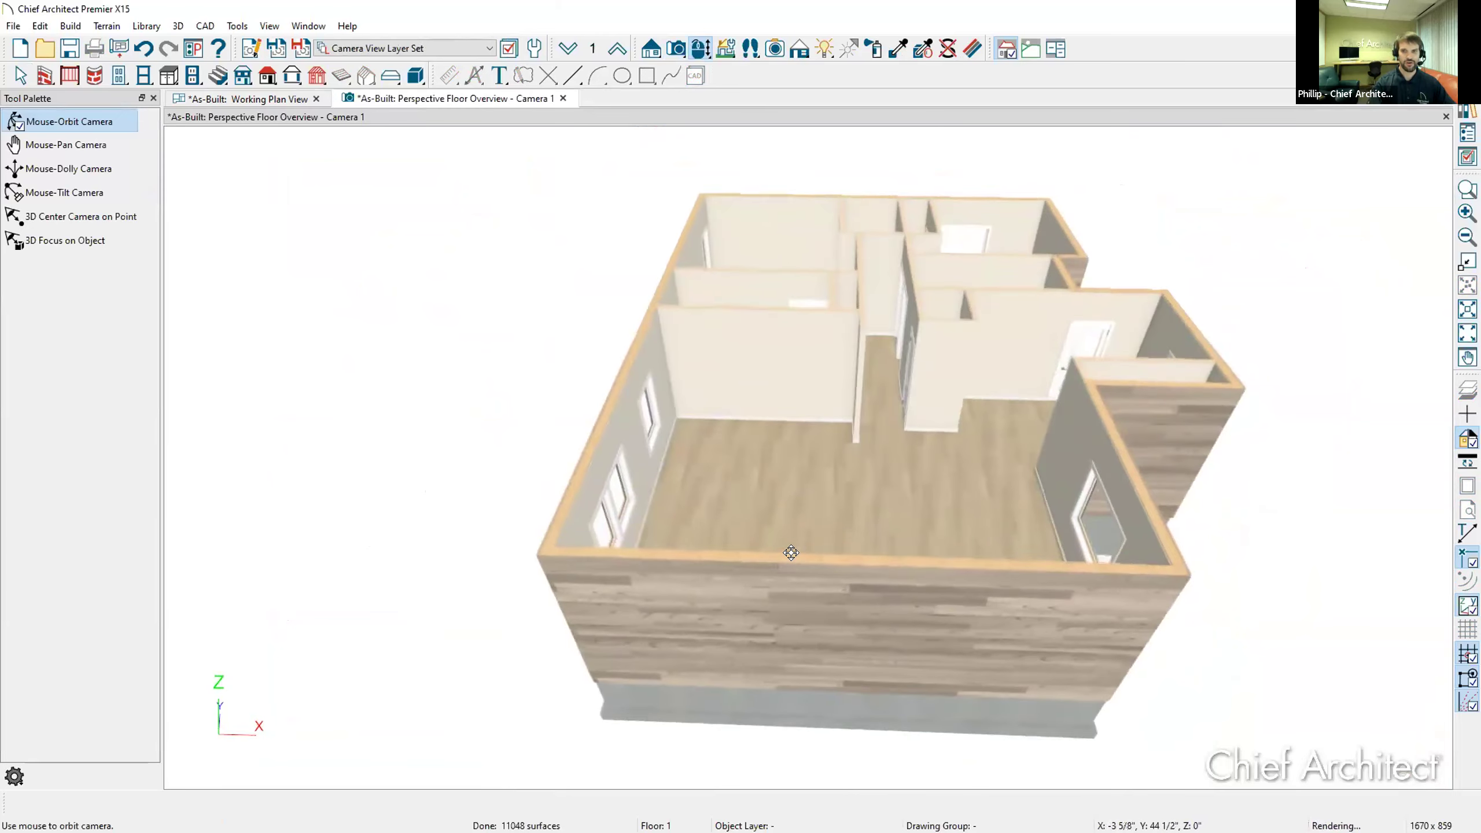
left_click(424, 50)
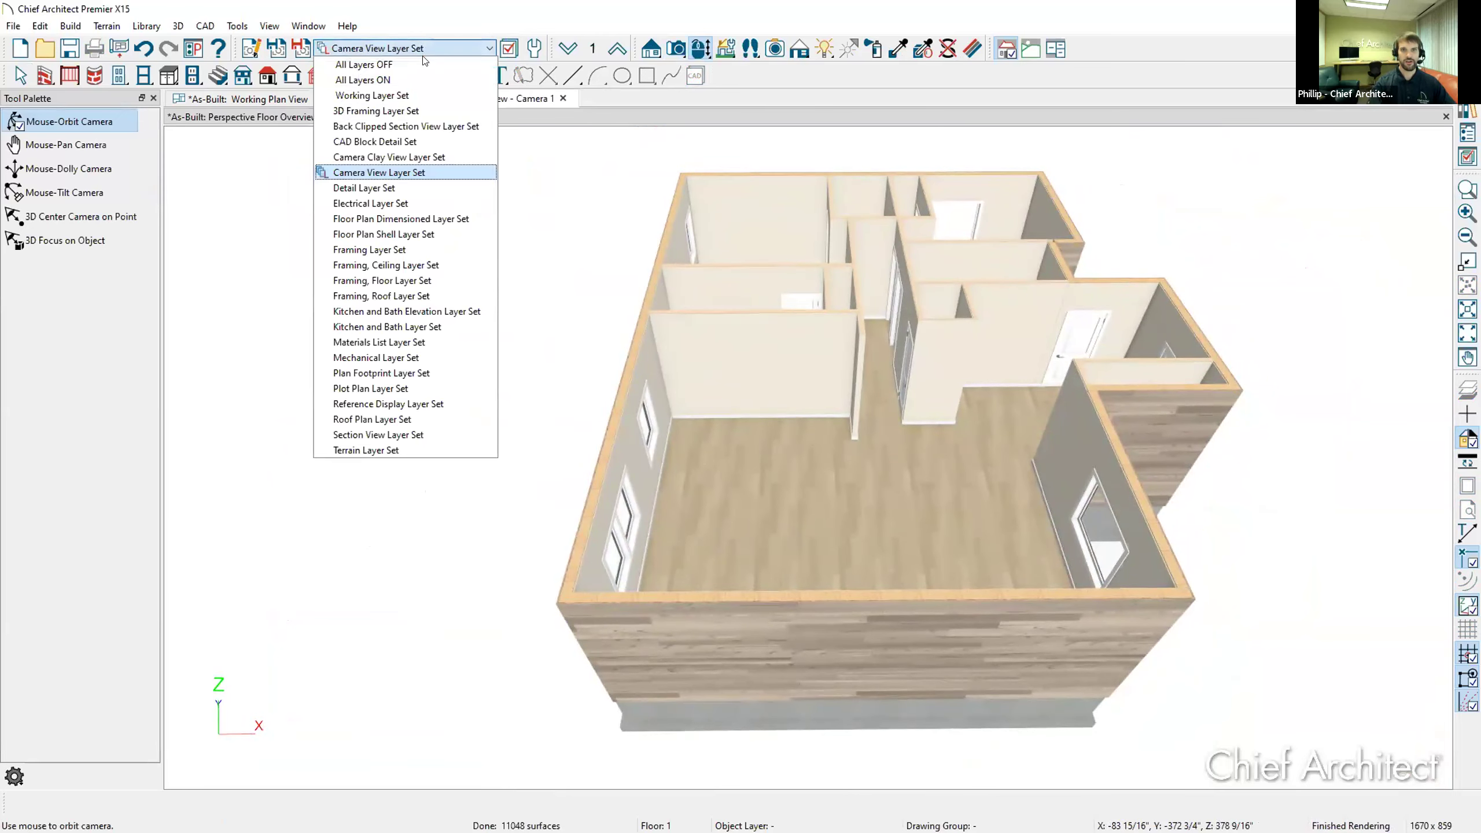
left_click(425, 111)
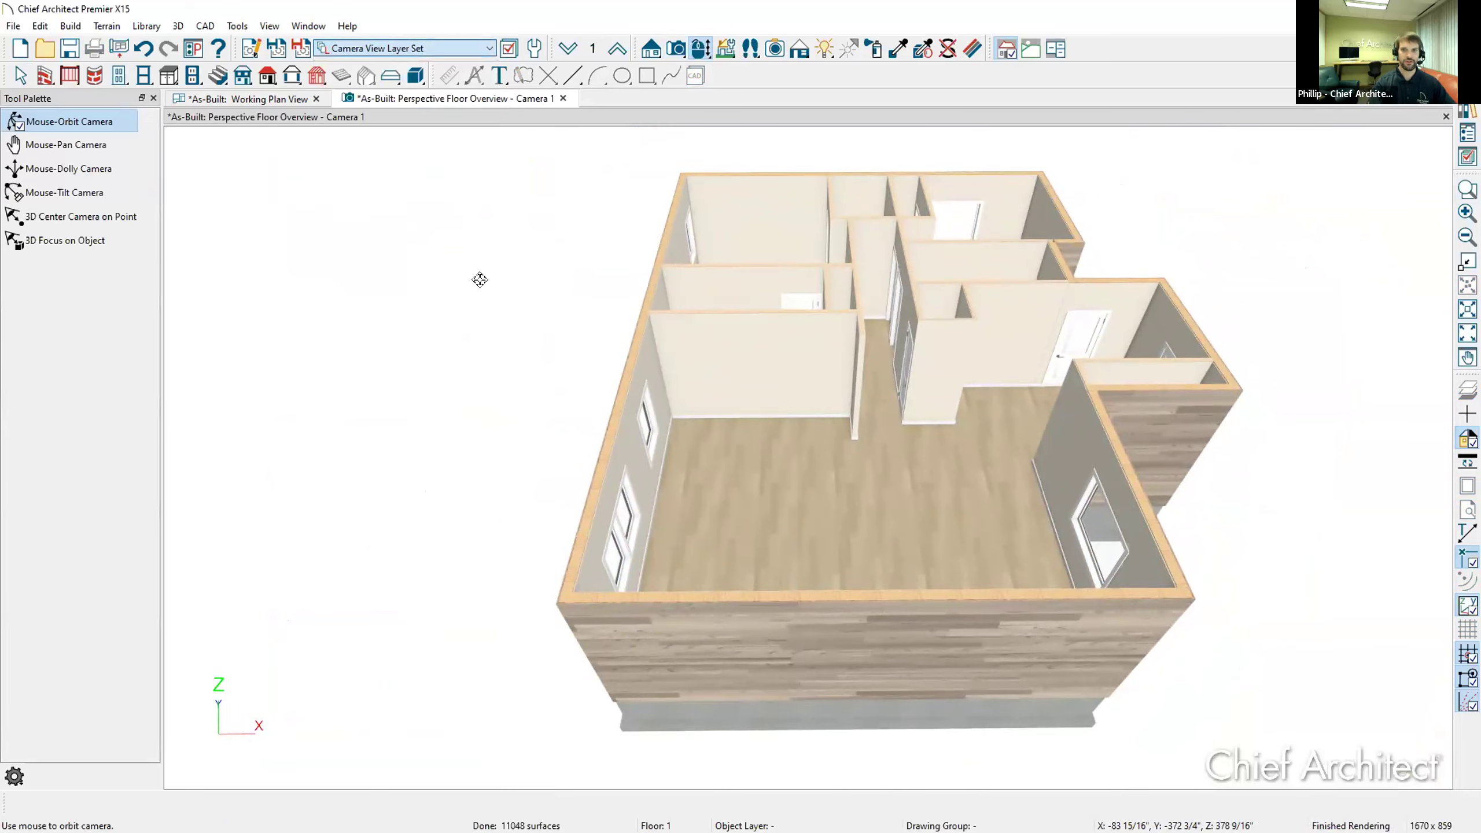
left_click_drag(725, 530, 731, 487)
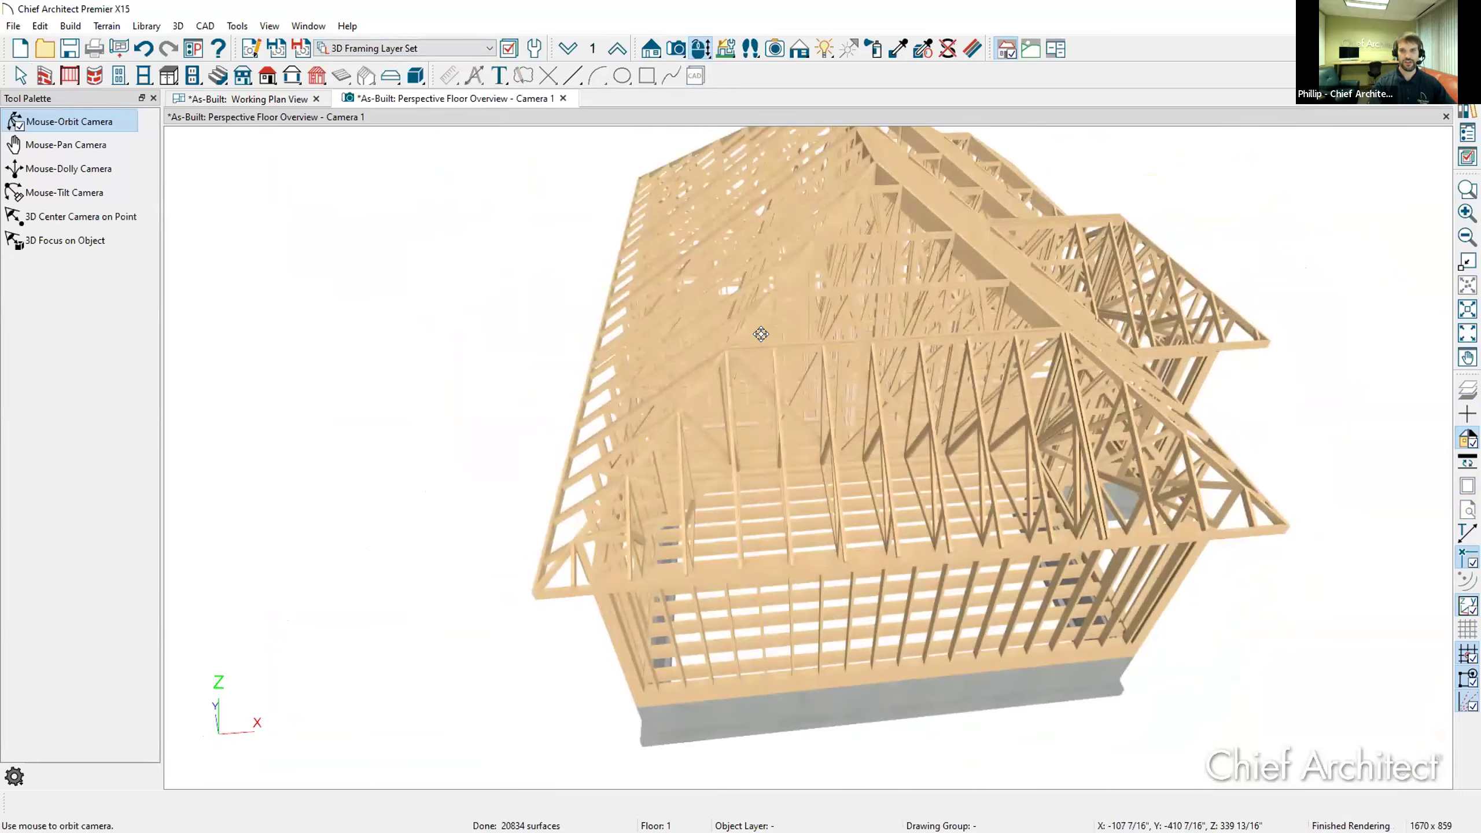
left_click(463, 47)
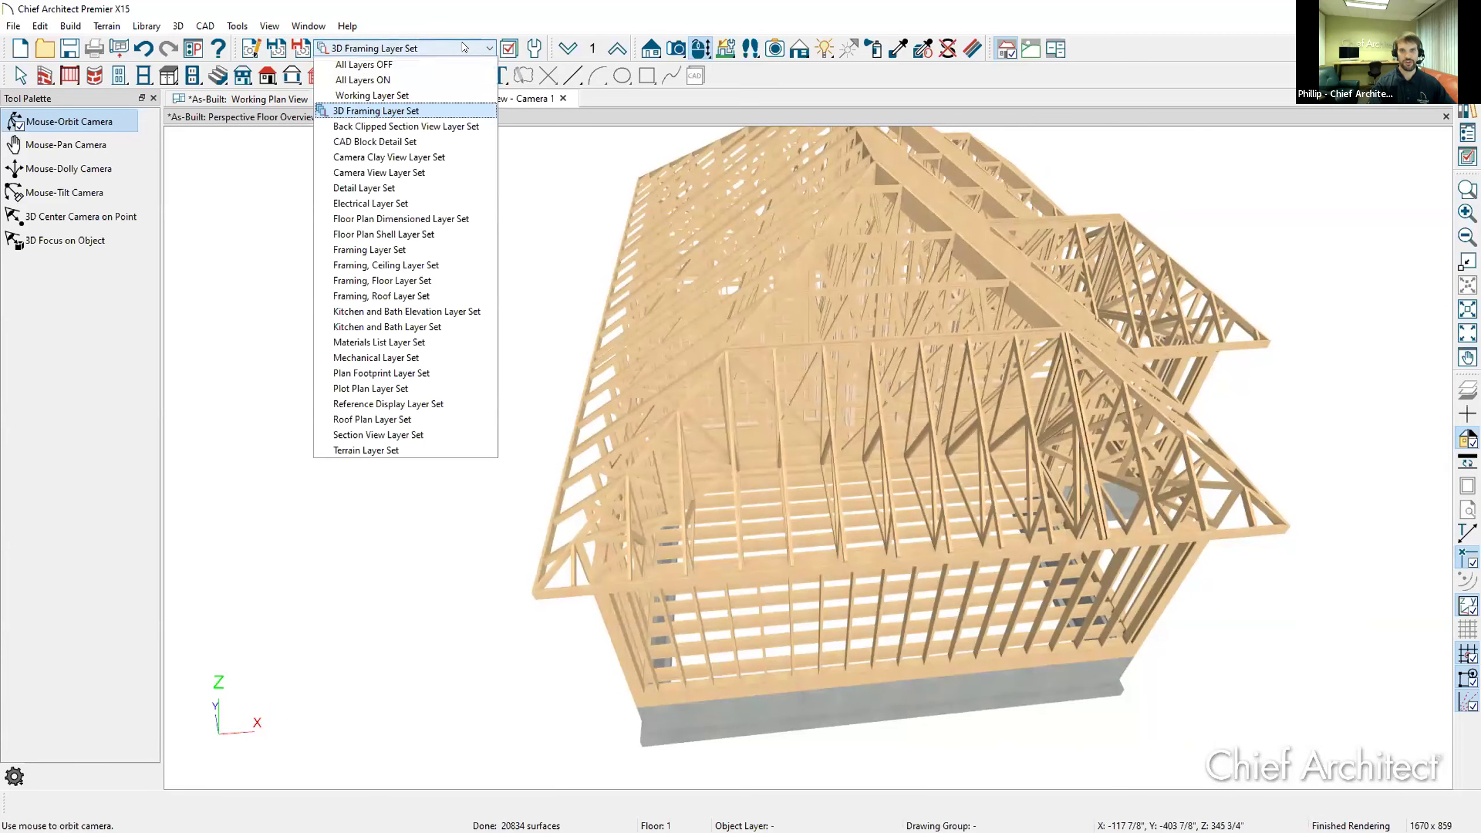
left_click(458, 177)
mouse_move(813, 503)
left_mouse_down()
mouse_move(766, 503)
mouse_move(791, 496)
left_mouse_up()
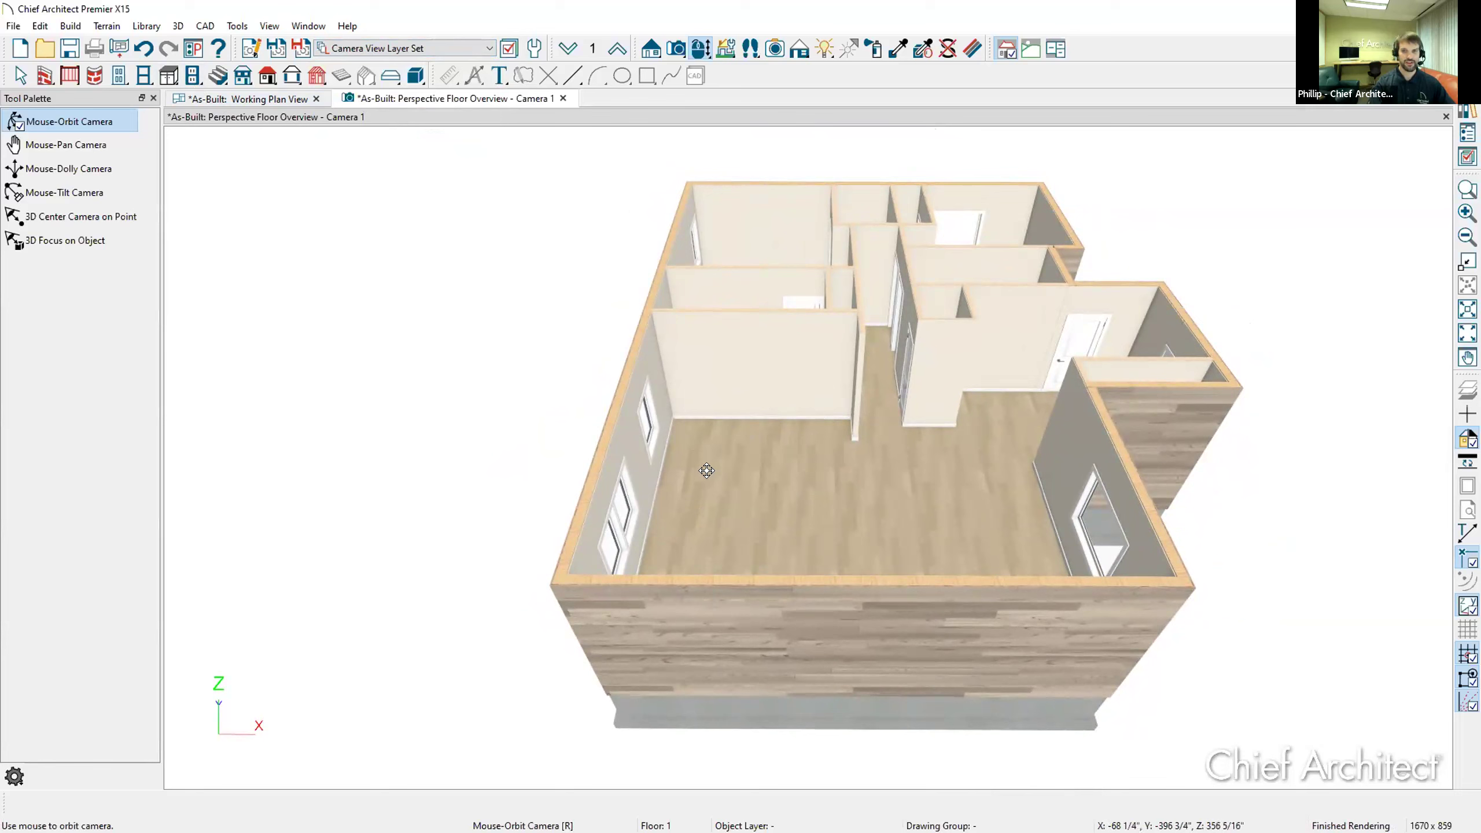
Dock the 3D floor overview right of the As-Built plan and orbit it to show the whole house.
left_click_drag(390, 96, 1289, 353)
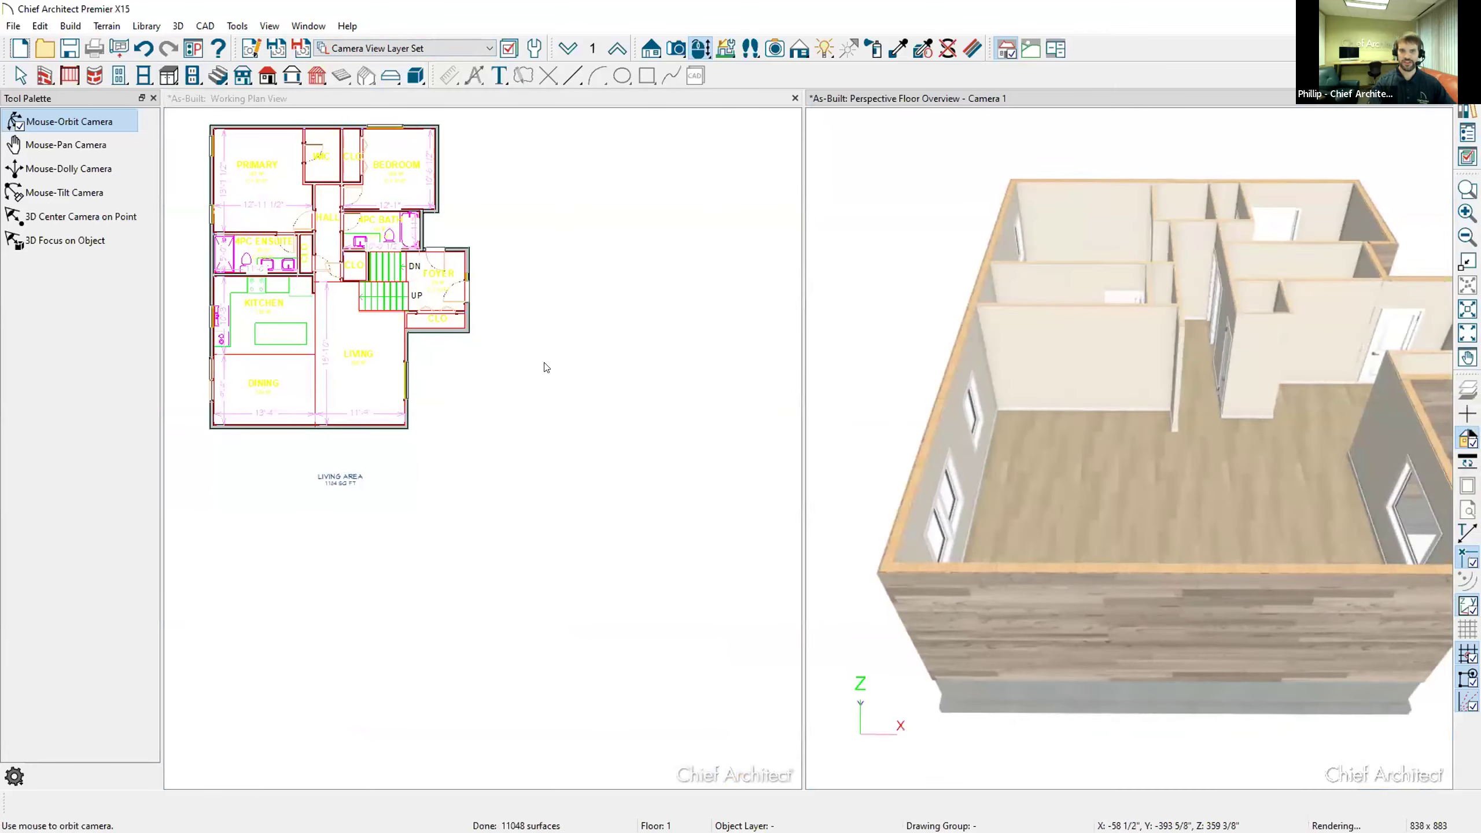
left_click_drag(784, 424, 1095, 455)
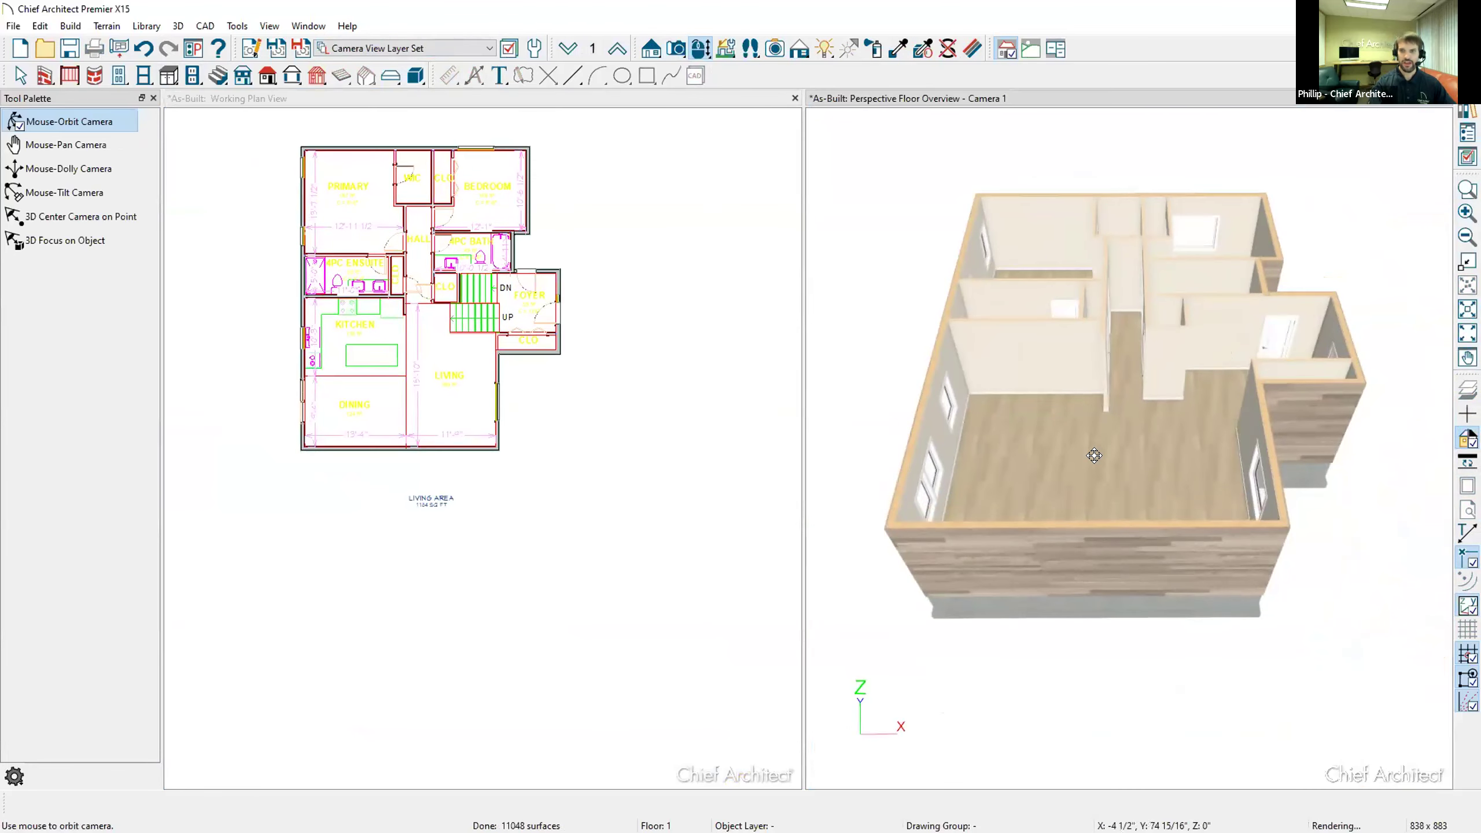
scroll(579, 430, "up", 3)
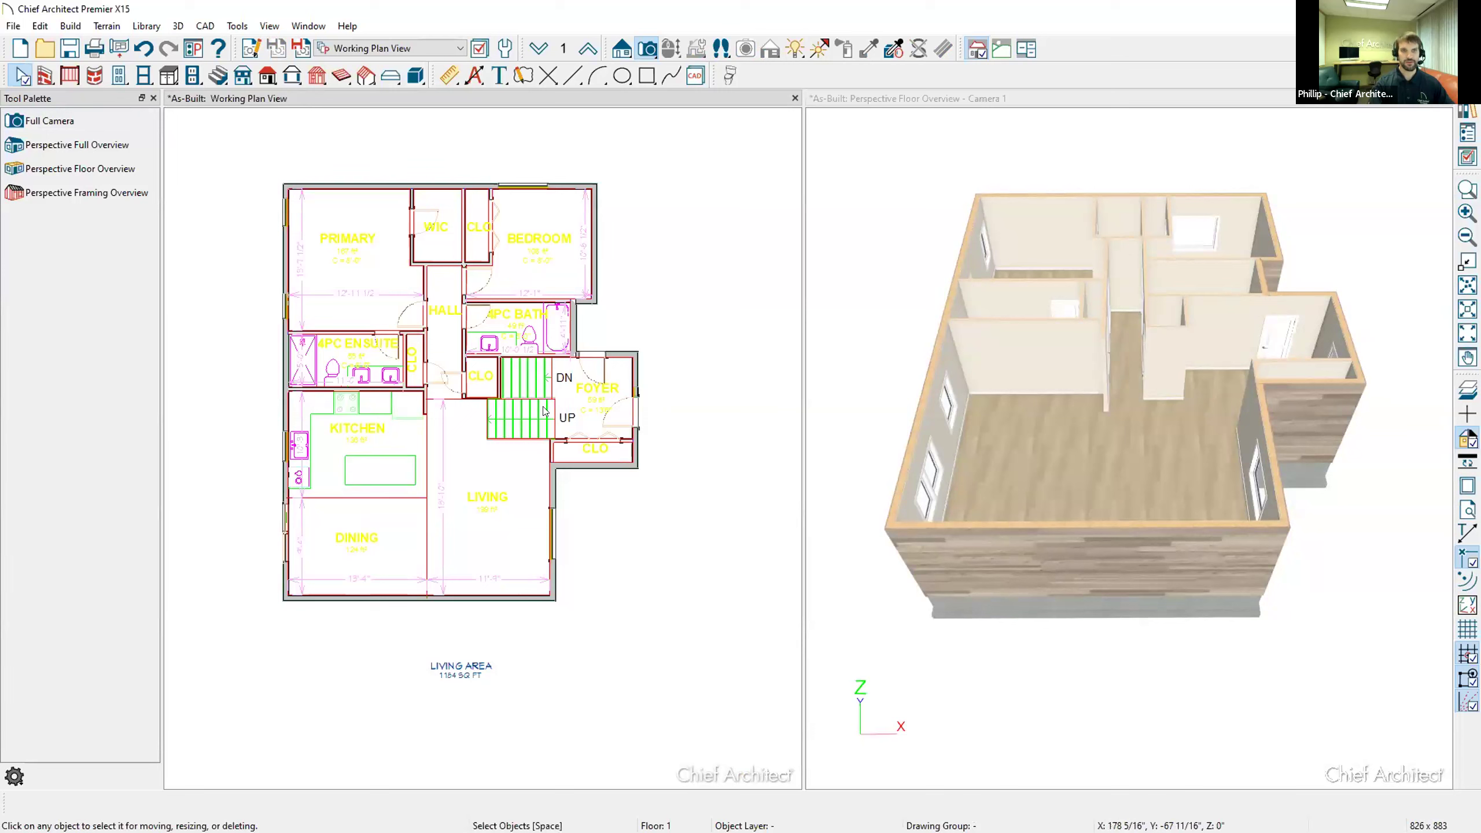
left_click(14, 26)
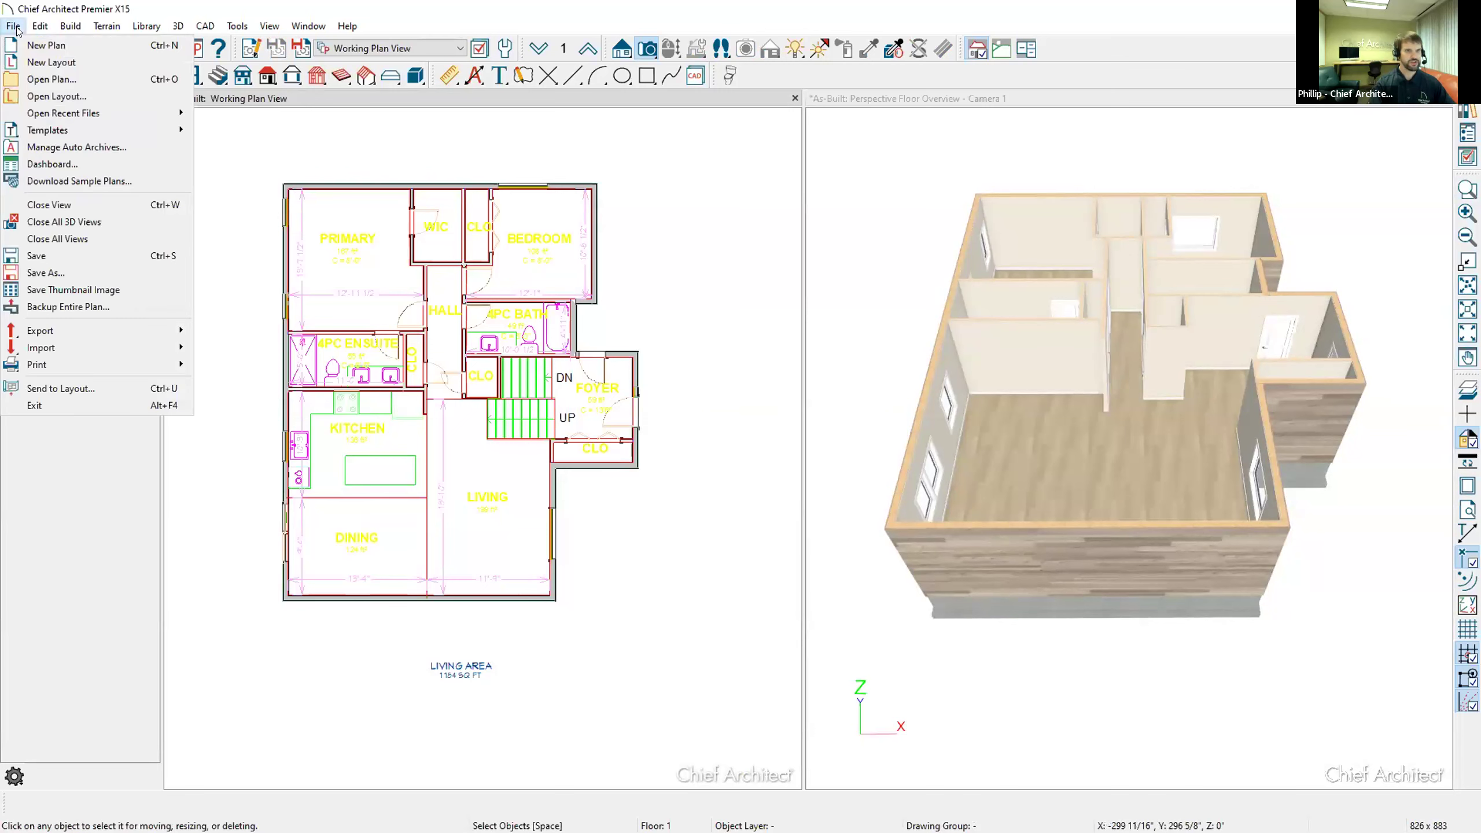
Save the plan as a new file named 'Remodel'.
left_click(53, 276)
type("Remodel")
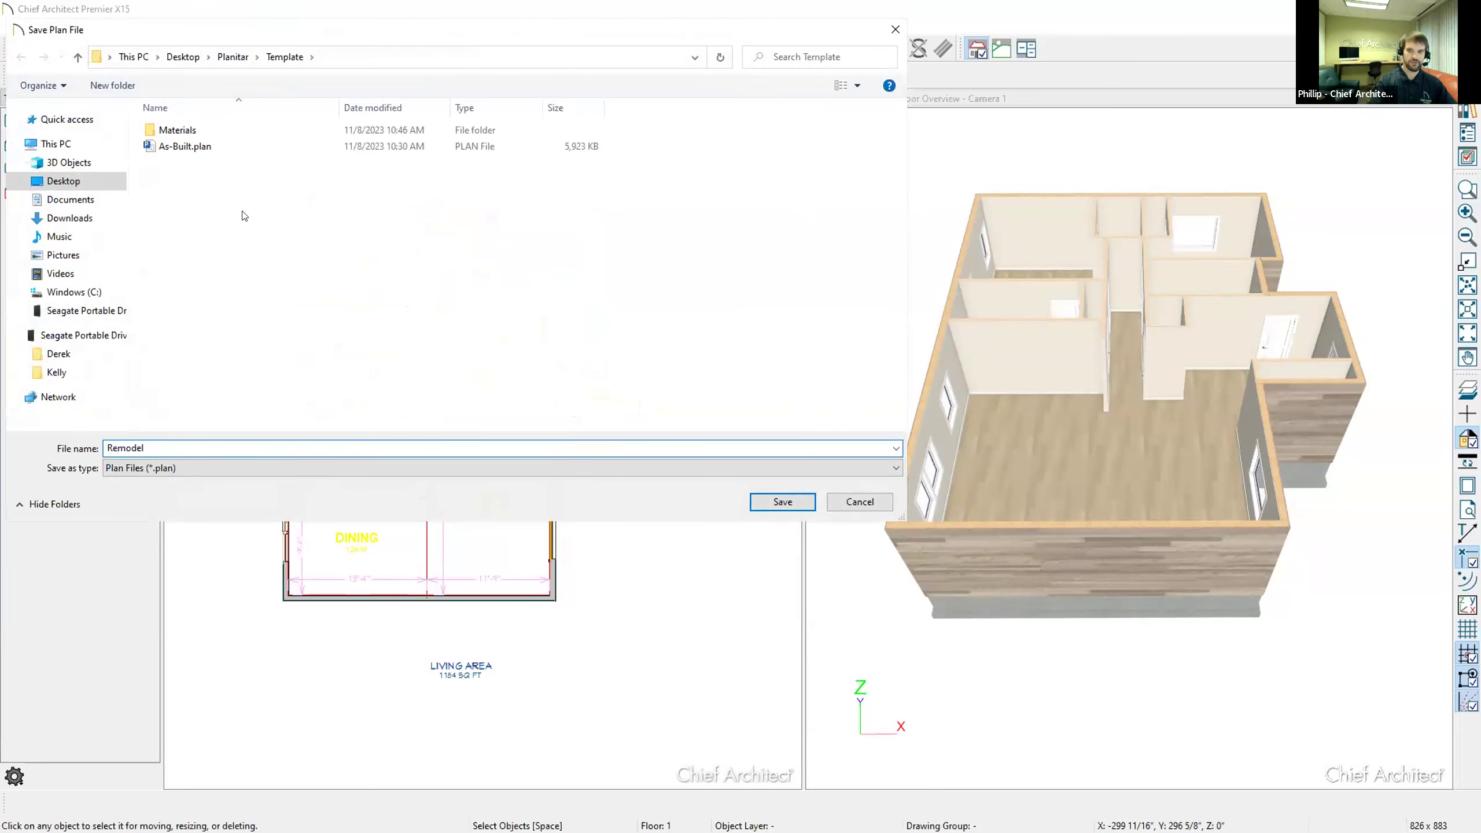
left_click(753, 504)
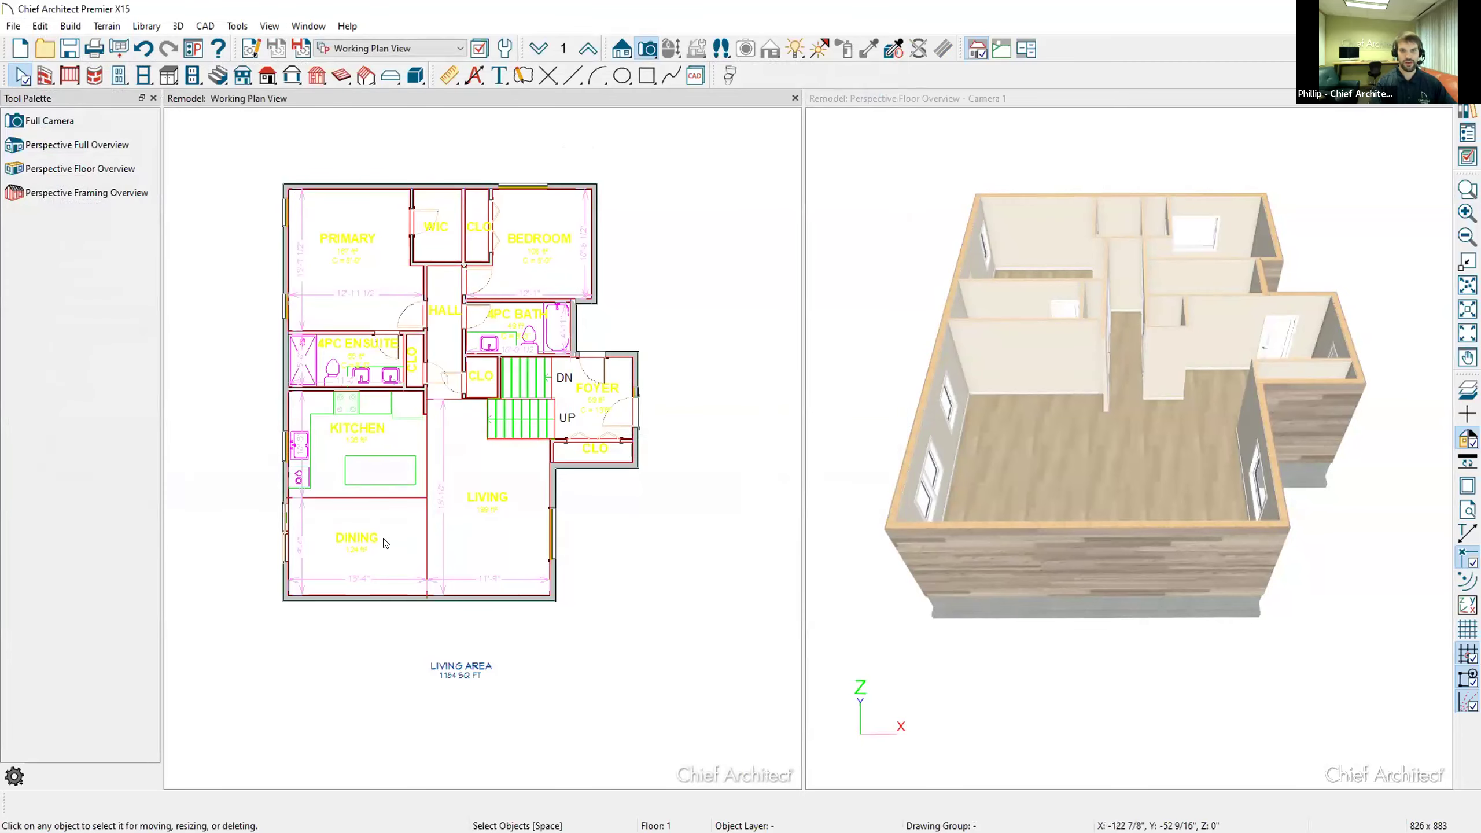
Pull the bottom exterior wall down for a rear addition and place a sliding door in its left wall.
left_click(423, 599)
left_click_drag(424, 599, 412, 688)
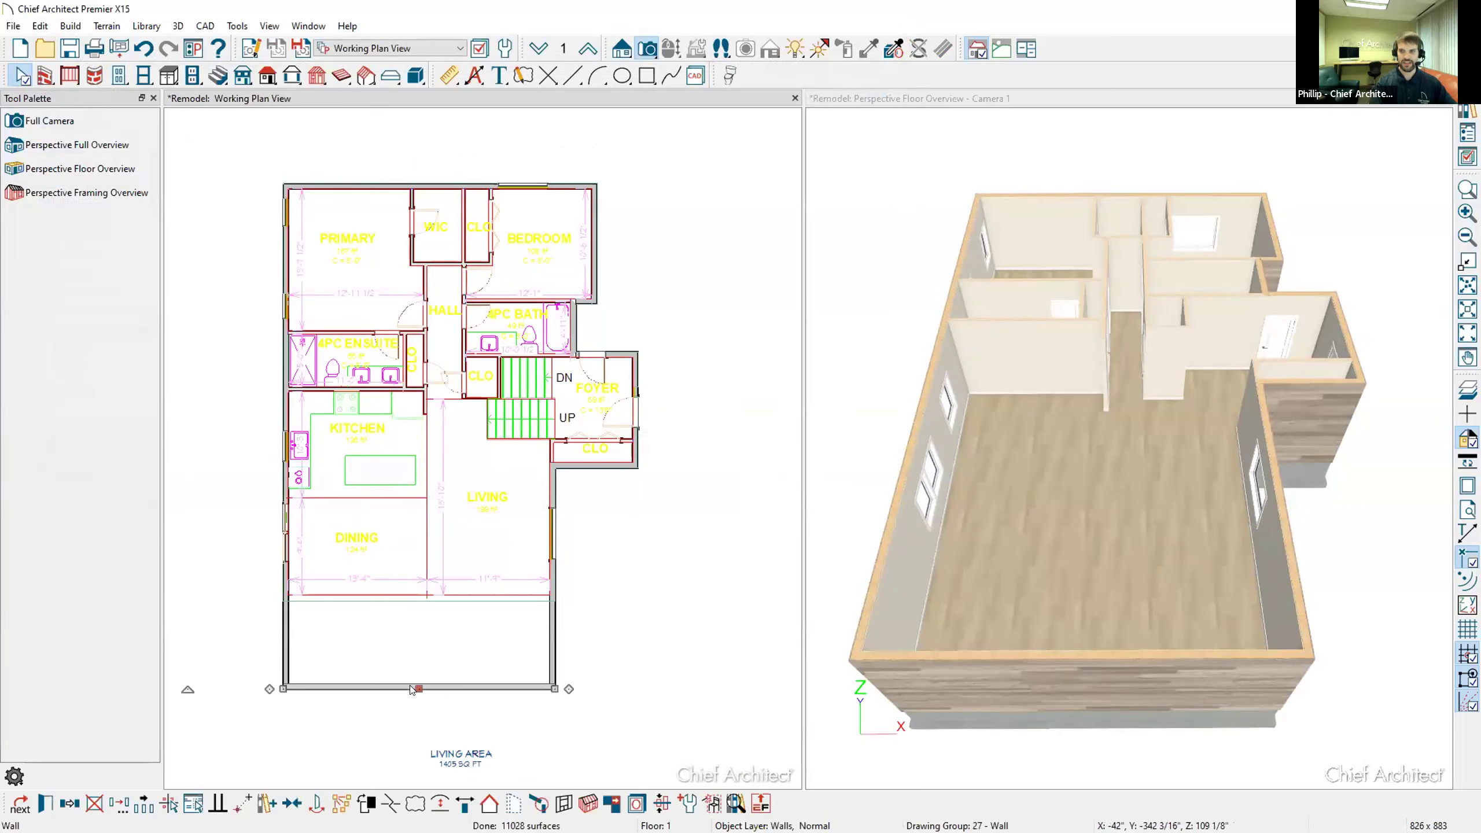
left_click(123, 75)
left_click(50, 145)
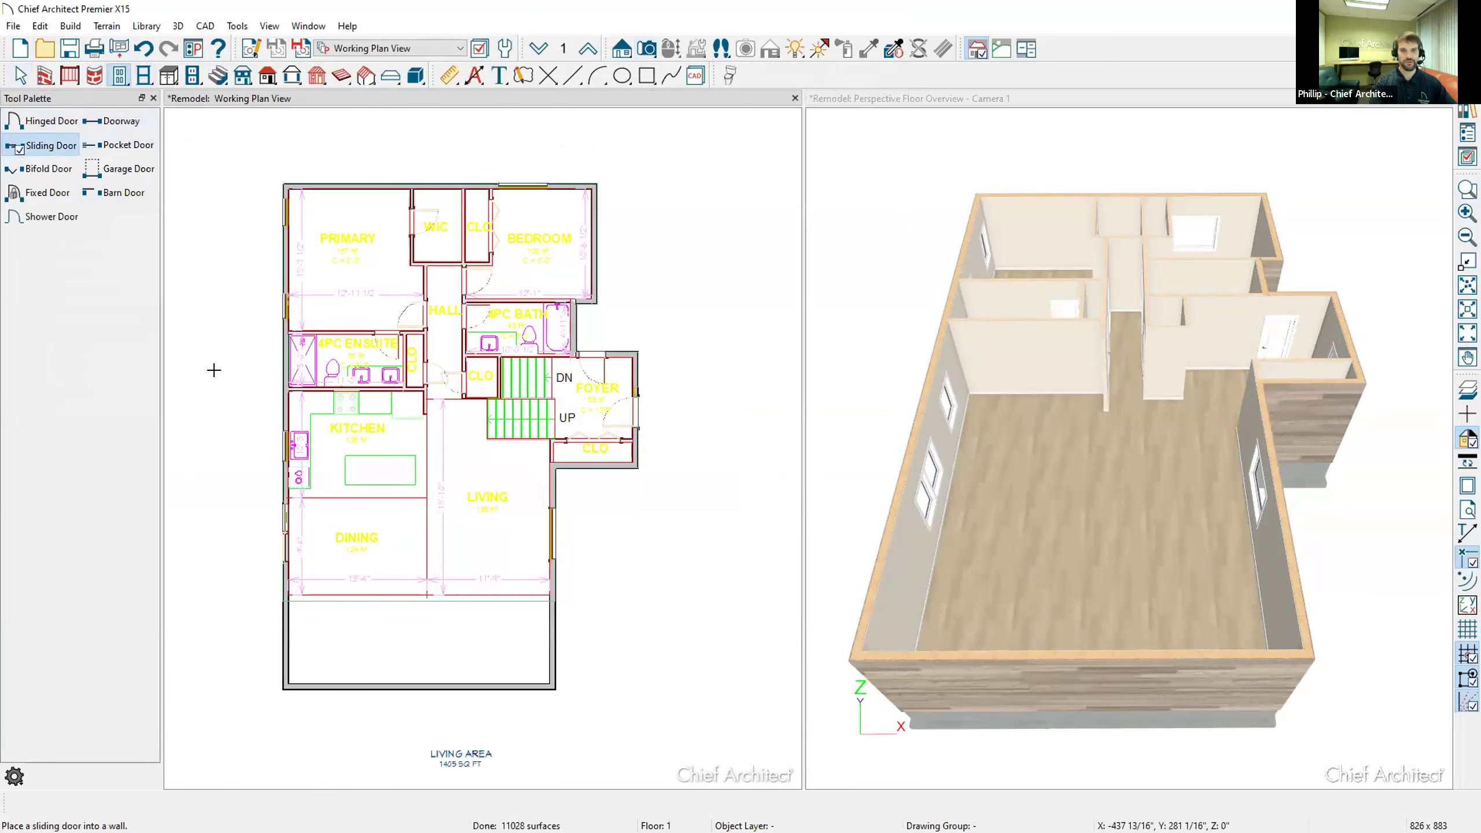
left_click(286, 627)
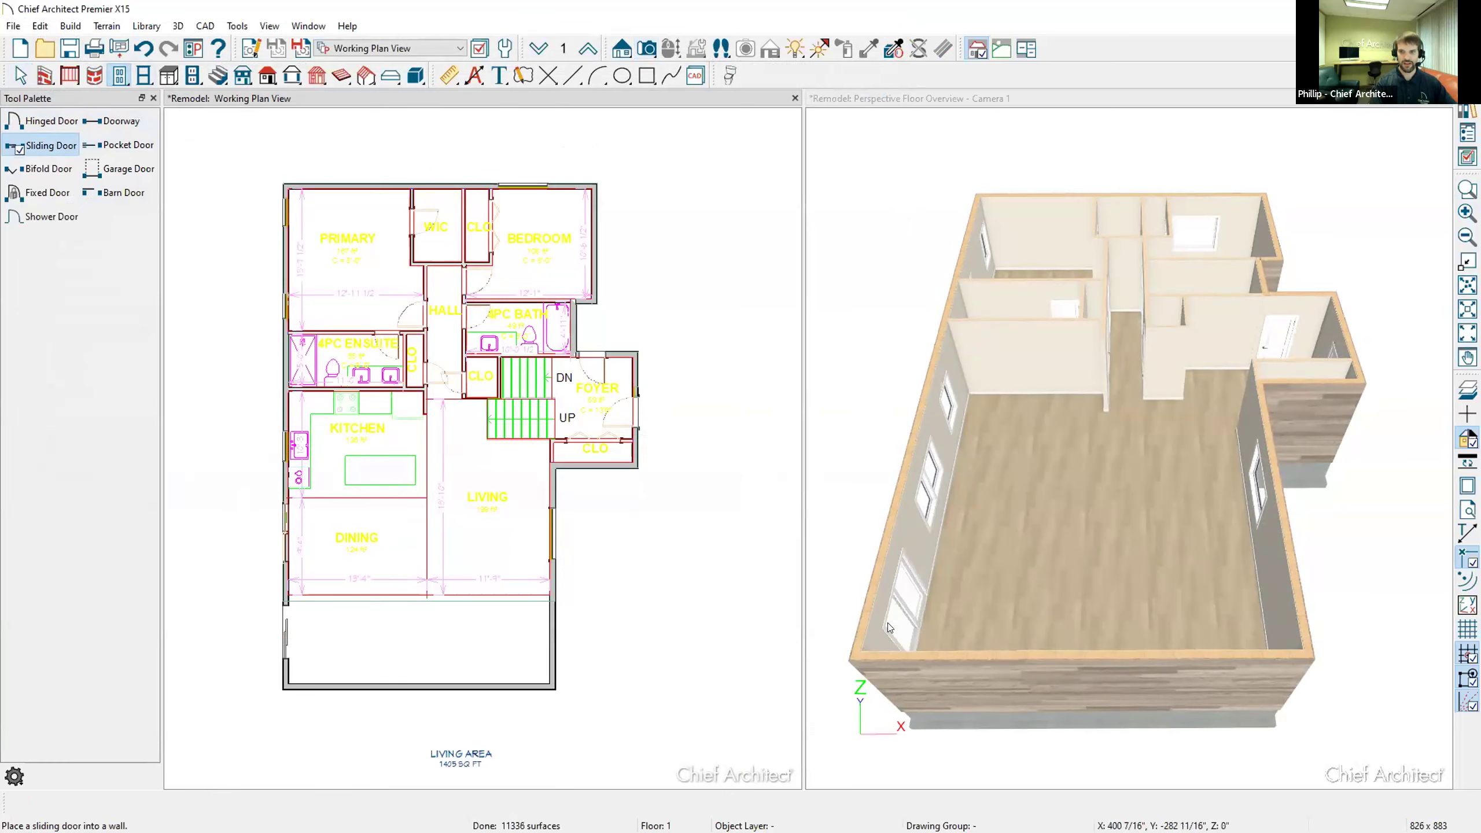
scroll(887, 624, "up", 5)
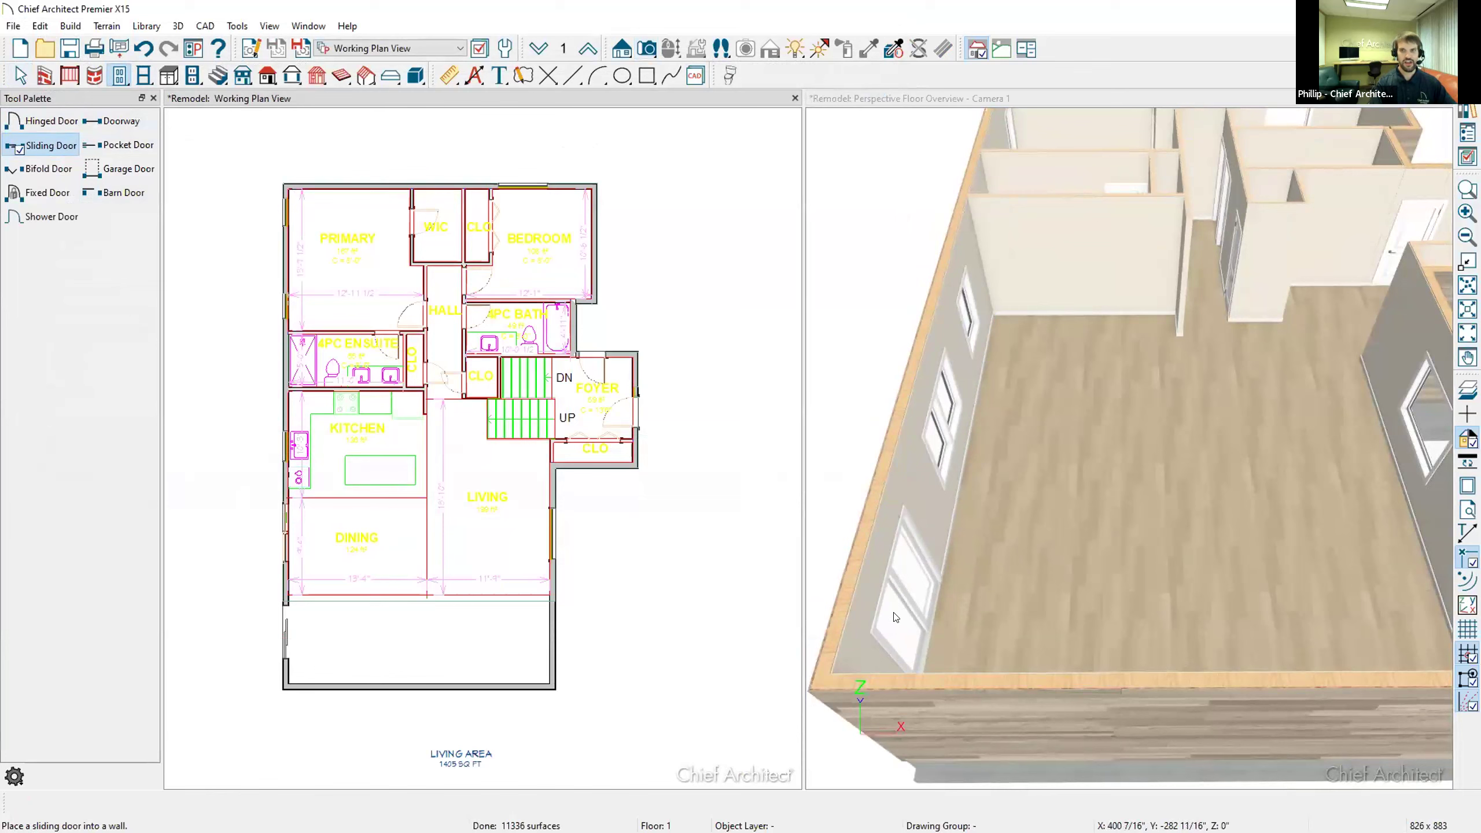
key("Escape")
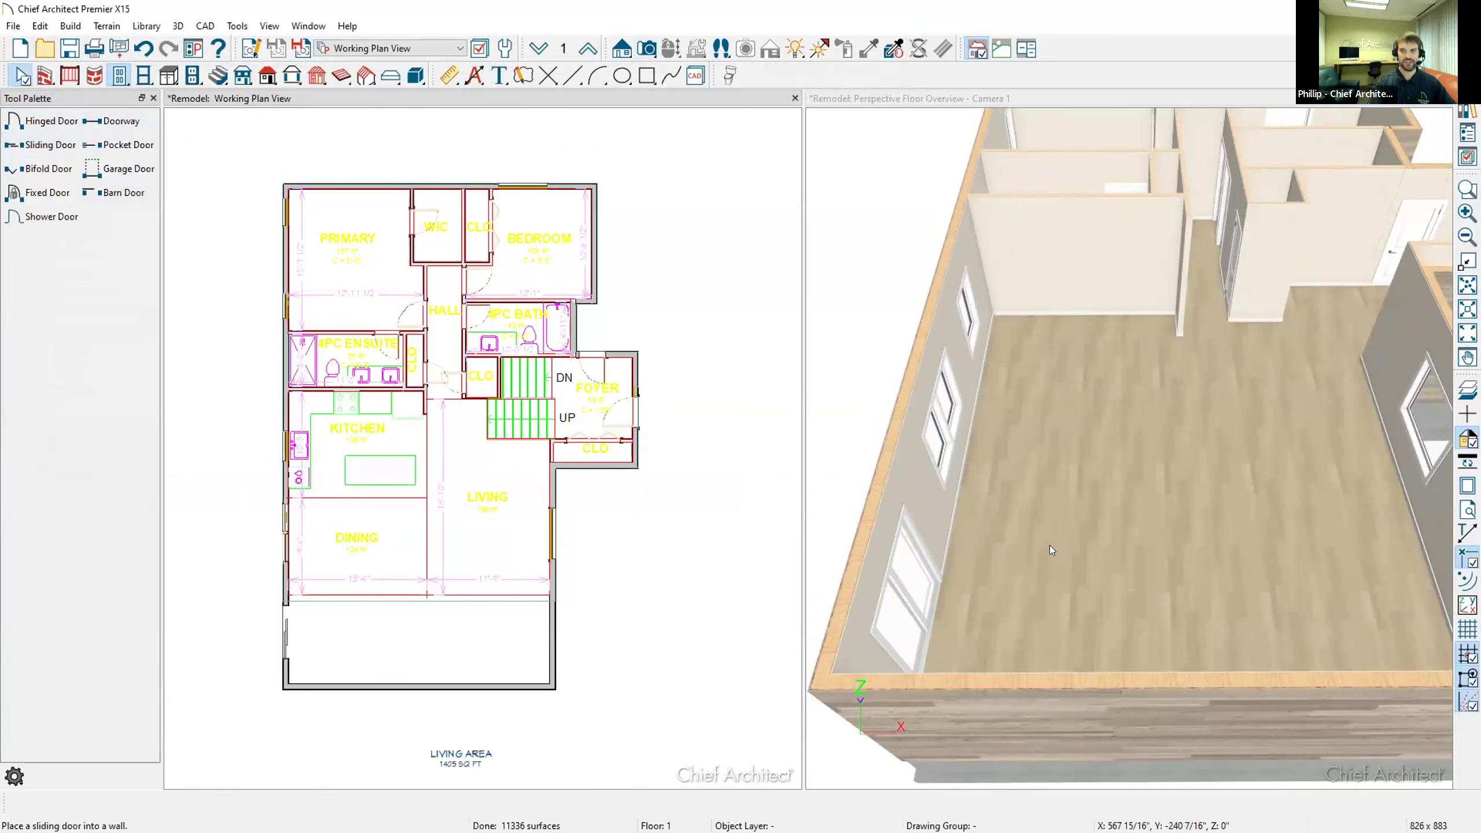
Pan the 3D view across the addition, save the Remodel plan, and close the 3D view.
scroll(1049, 545, "down", 4)
middle_click_drag(1150, 534, 1102, 536)
left_click(1102, 536)
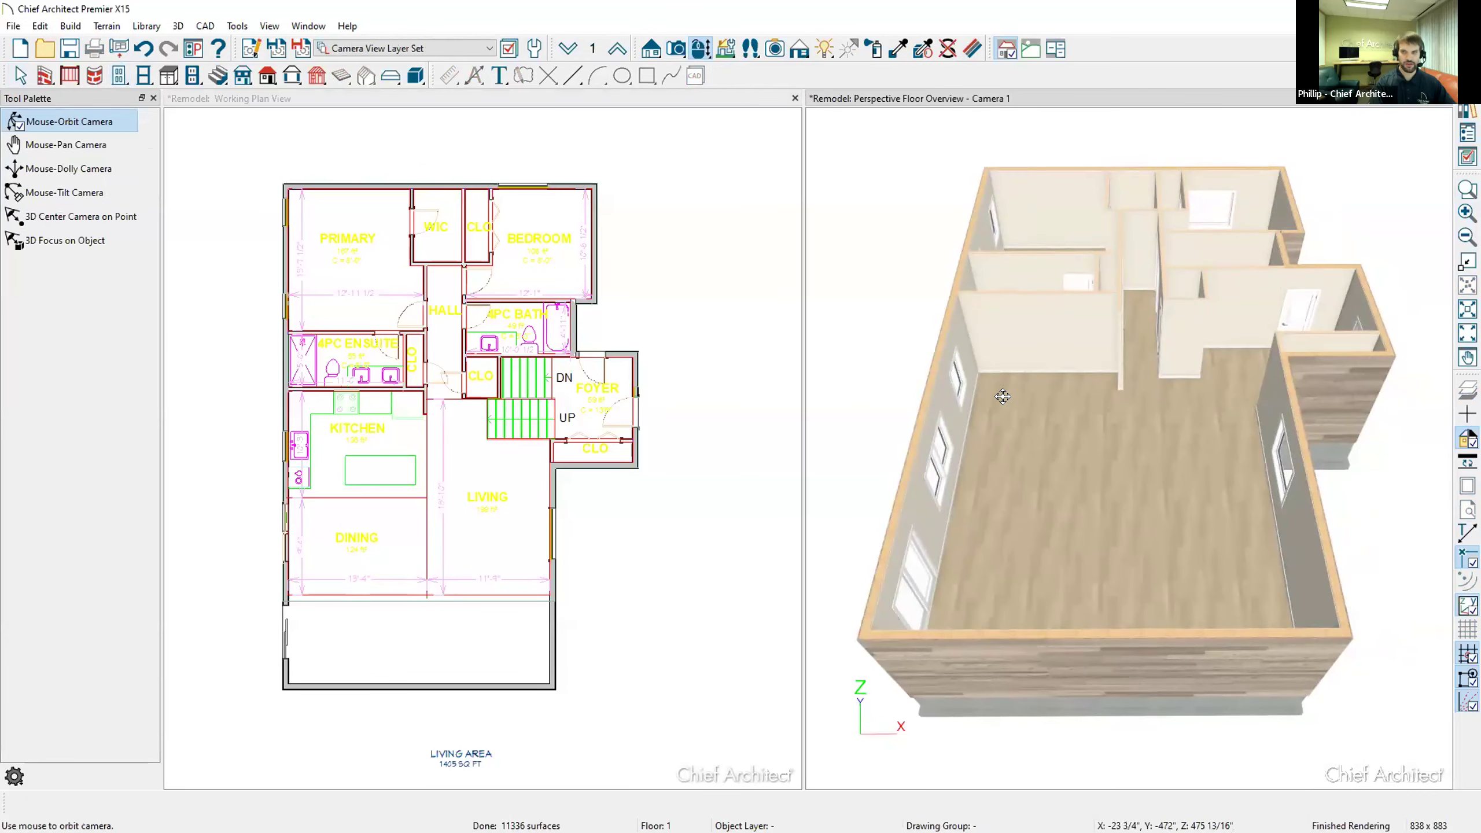
left_click(705, 190)
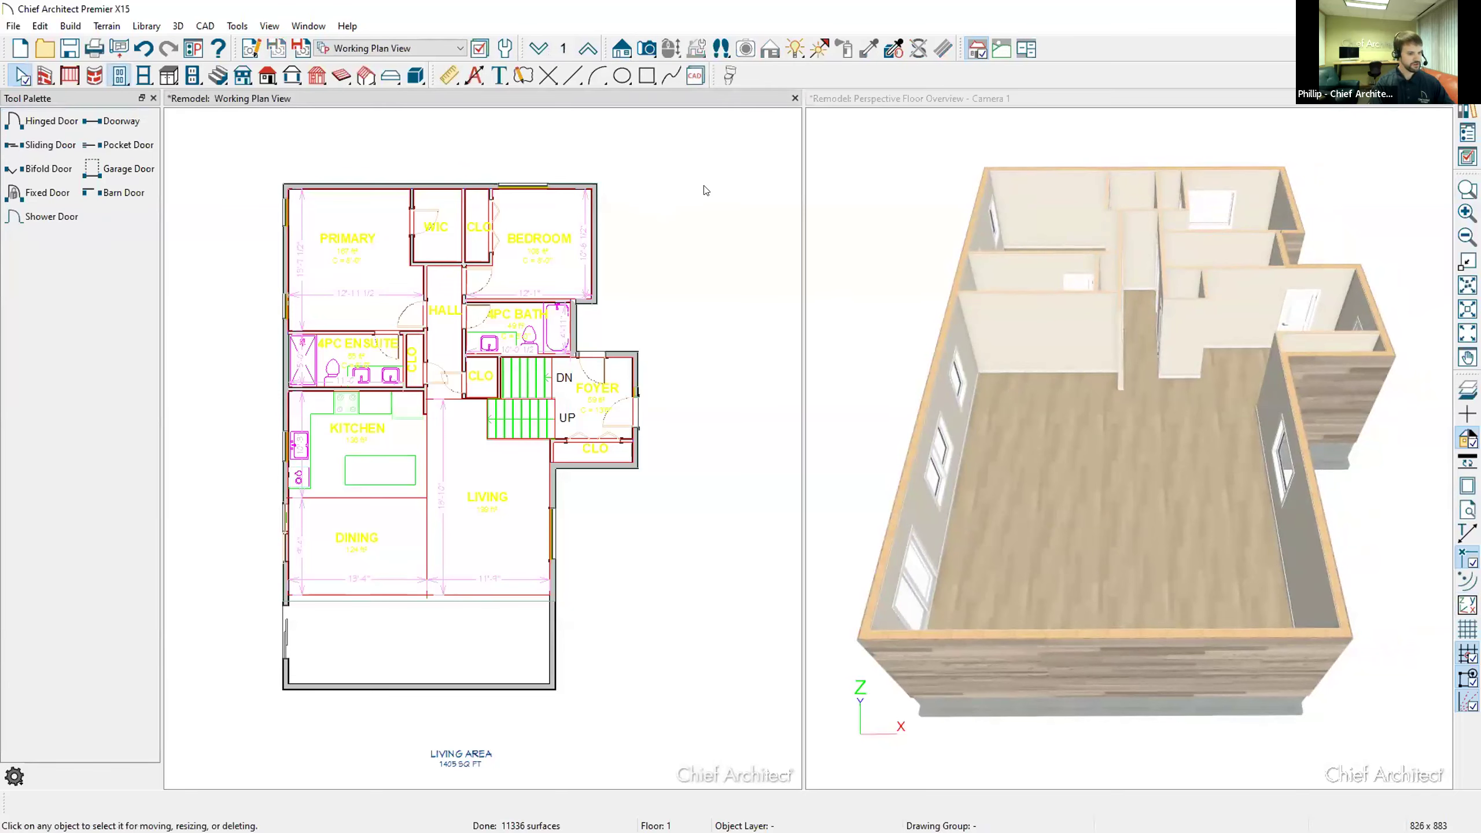
key("ctrl+s")
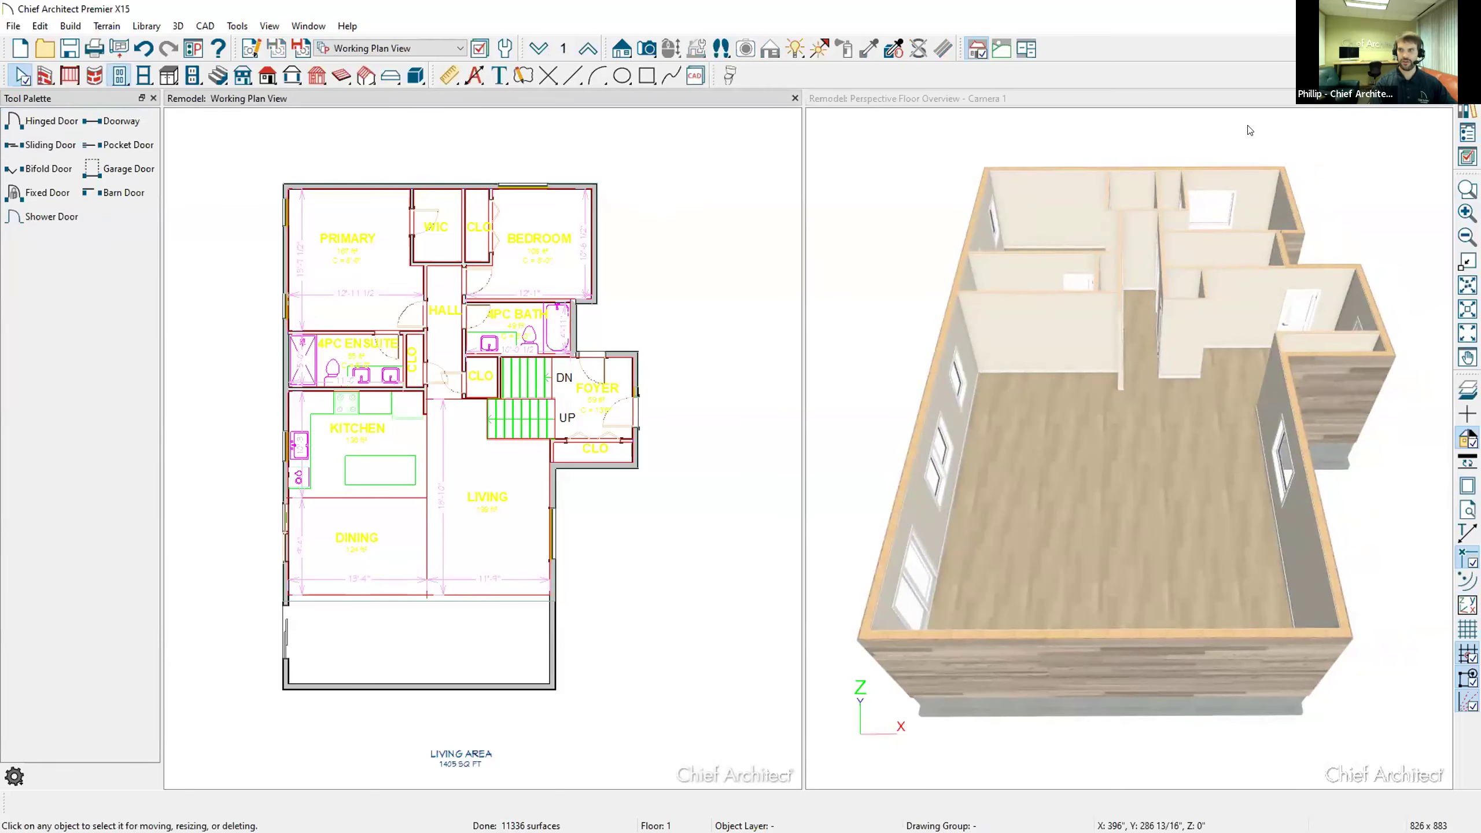
left_click(1446, 98)
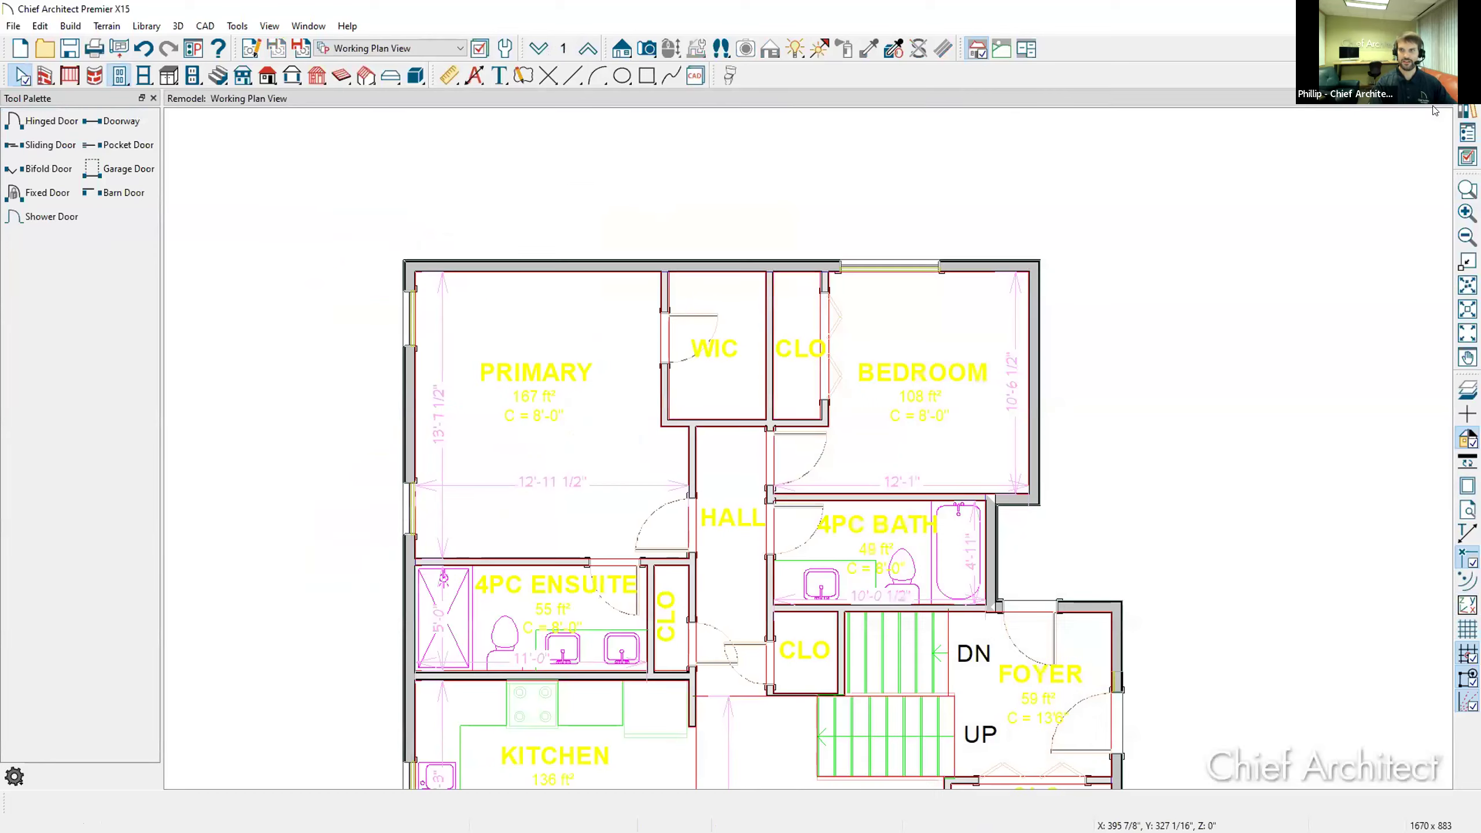
Close the Remodel plan, reopen it from the dashboard's Recent Files, and center the kitchen and living layout.
key("ctrl+w")
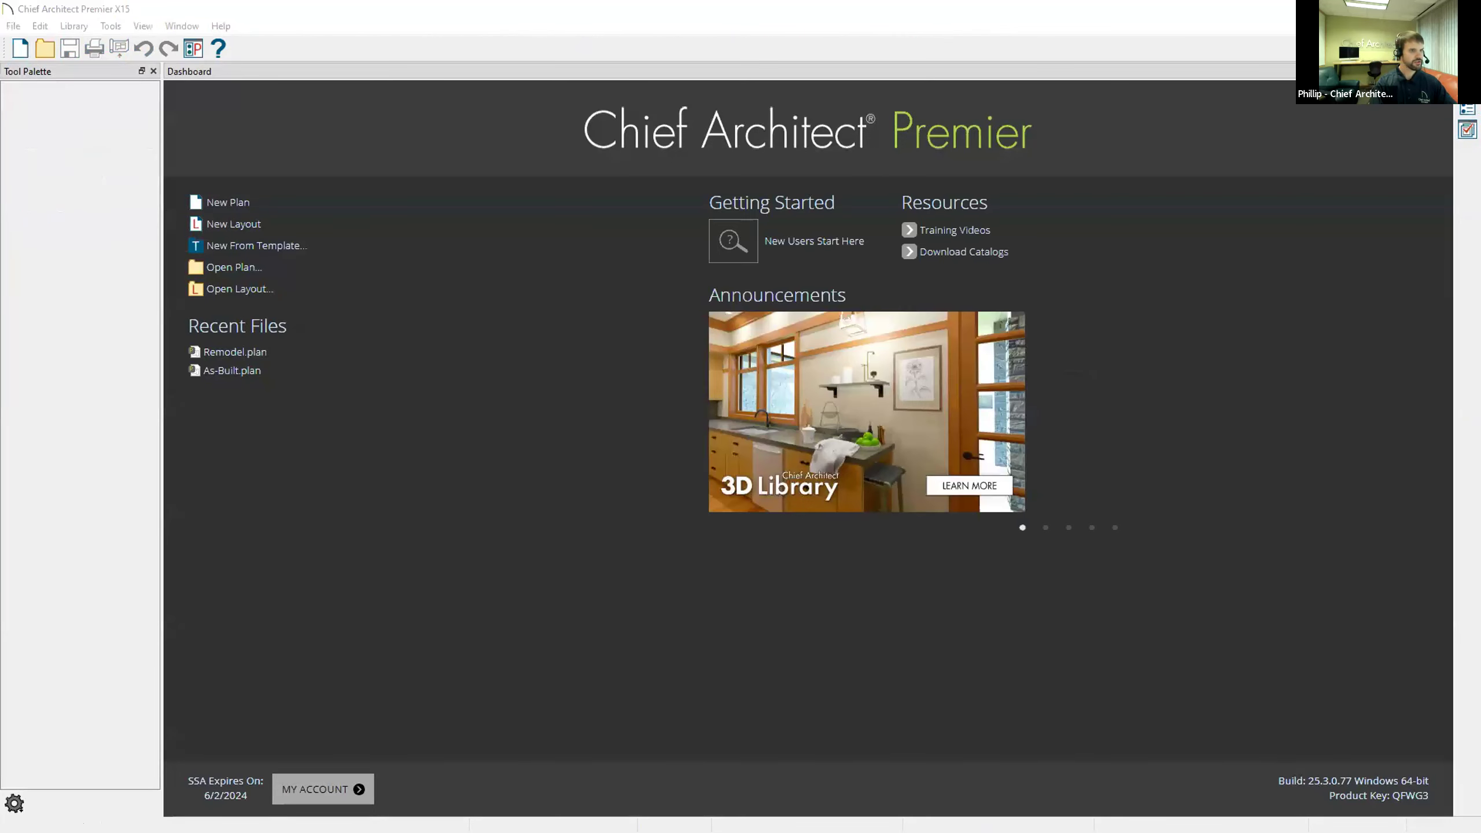
left_click_drag(232, 371, 435, 554)
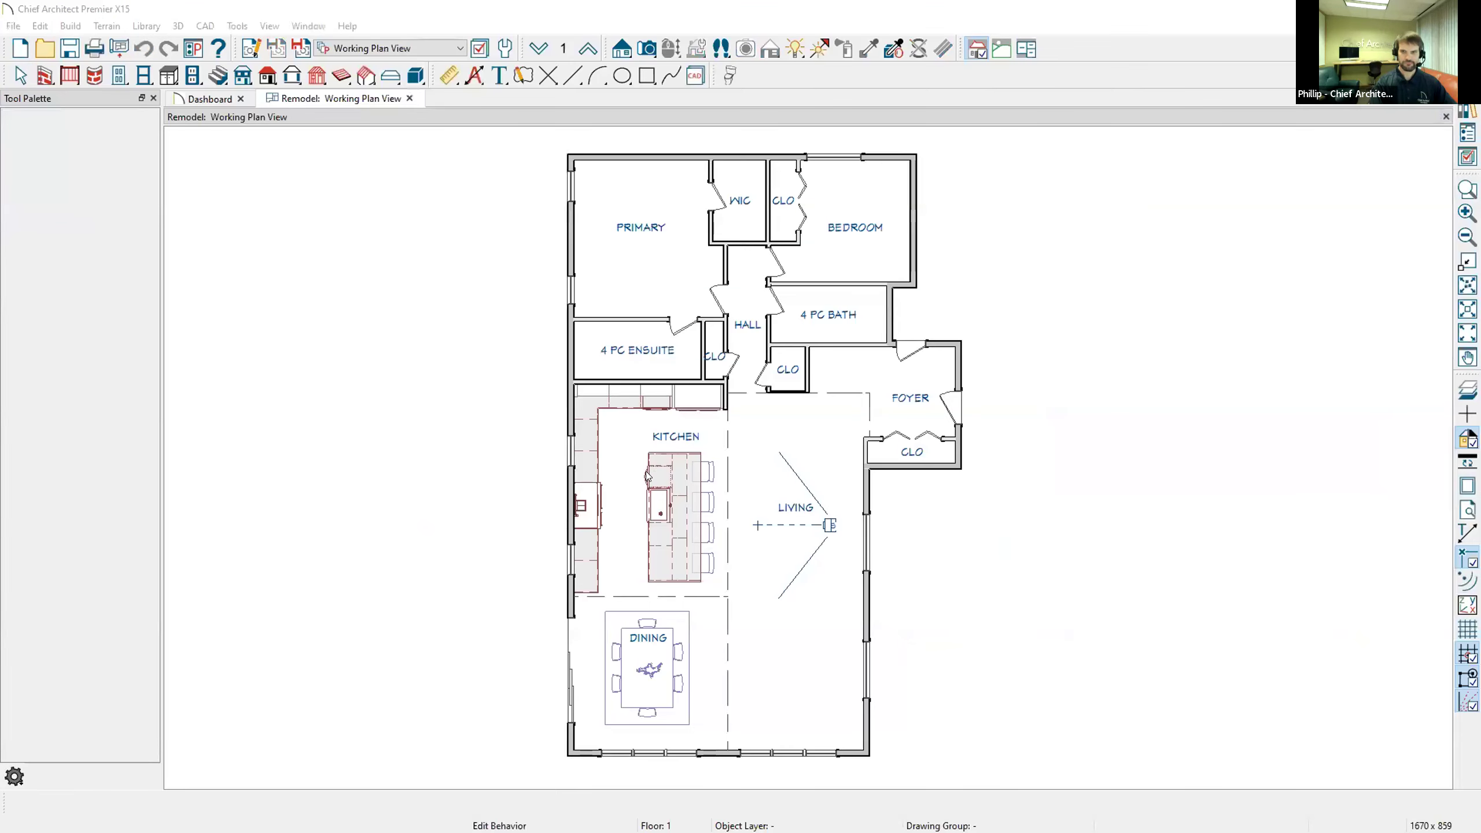
middle_click_drag(774, 528, 704, 496)
scroll(704, 499, "up", 1)
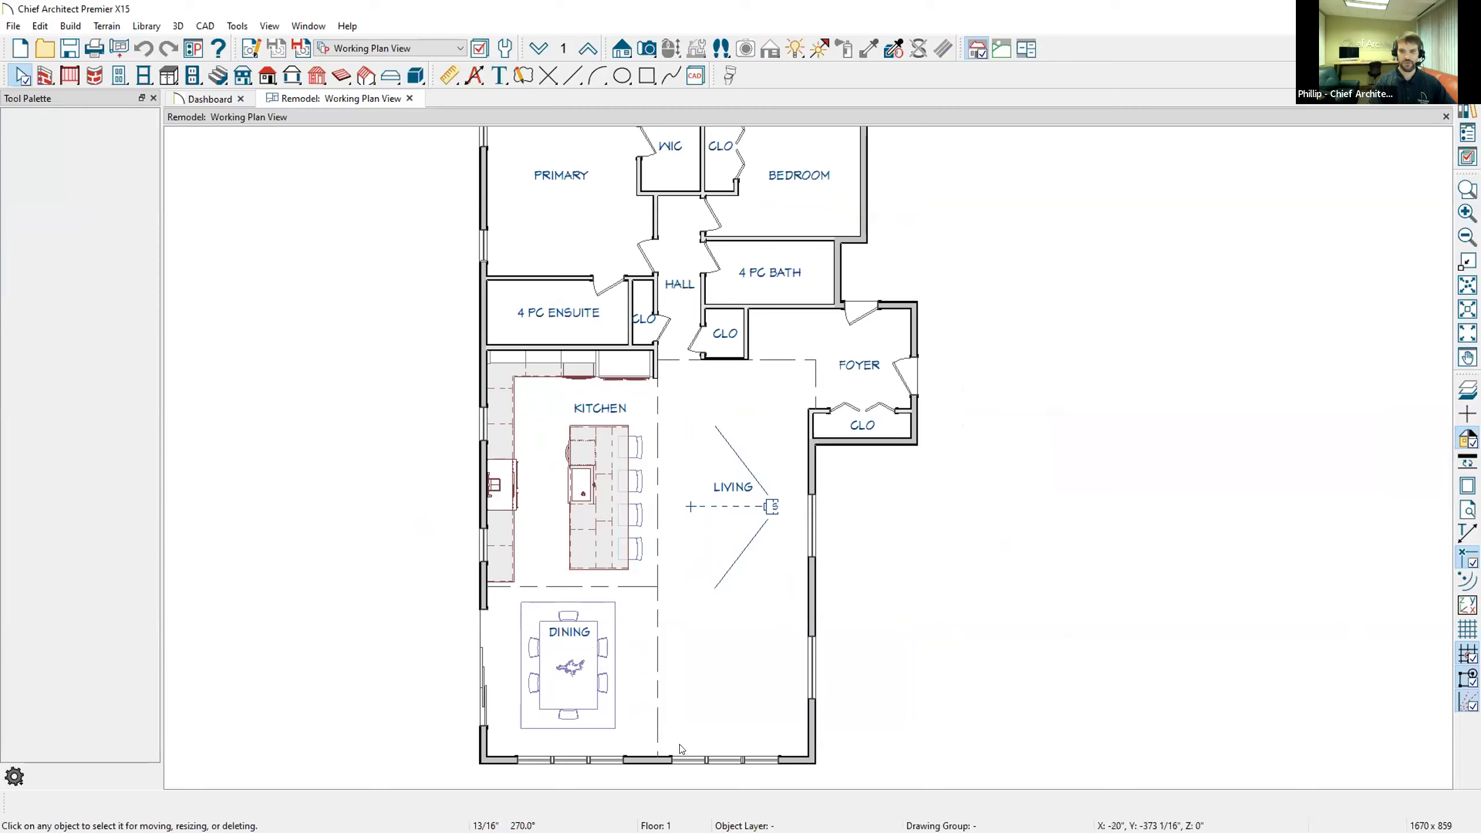
Switch to the Floor Plan View Shell saved view and overlay the As-Built plan in red over the addition.
left_click(416, 48)
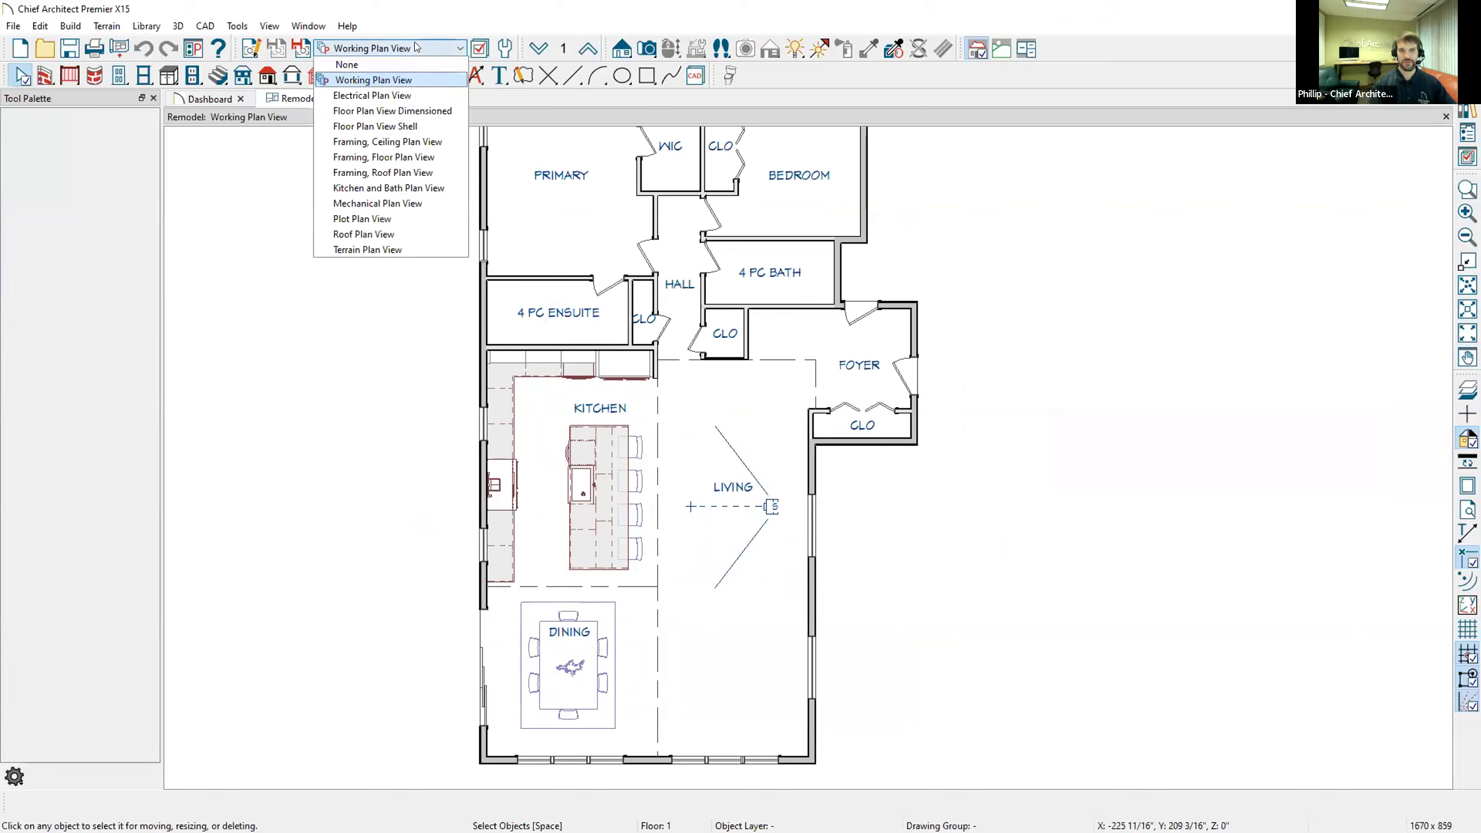
left_click(449, 131)
scroll(690, 498, "up", 3)
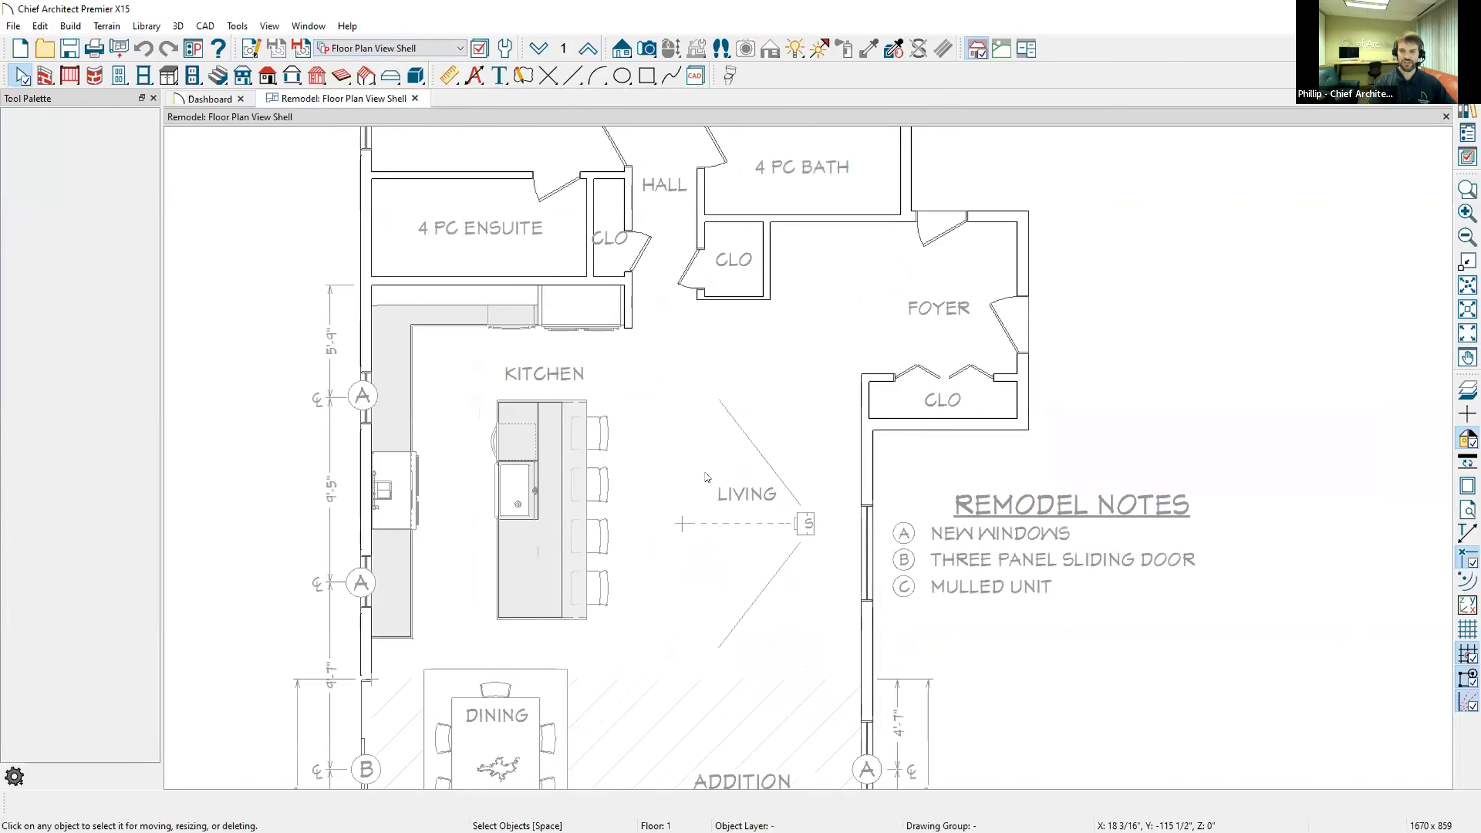
scroll(690, 497, "down", 1)
middle_click_drag(691, 497, 646, 400)
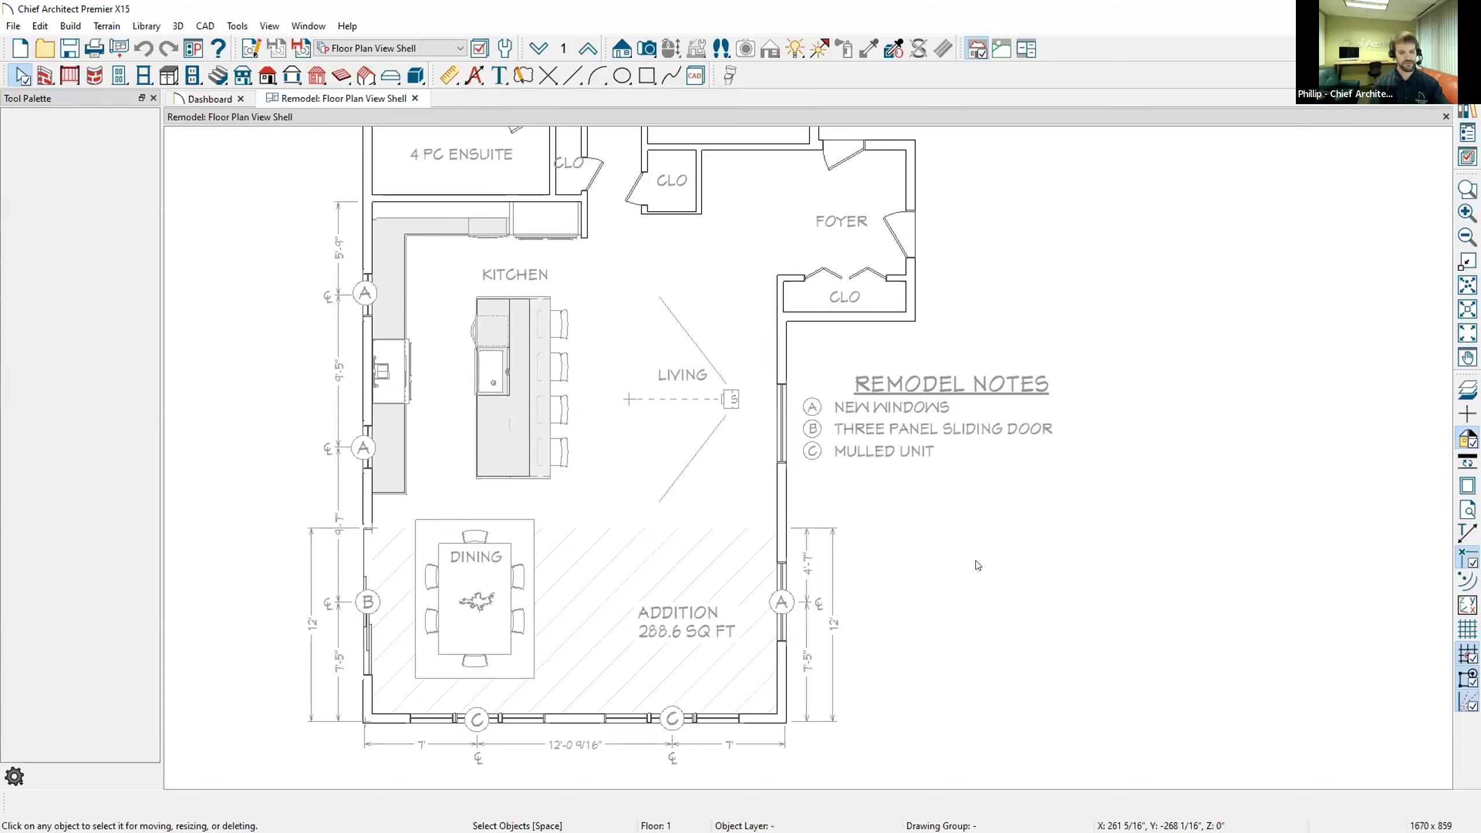
key("ctrl+z")
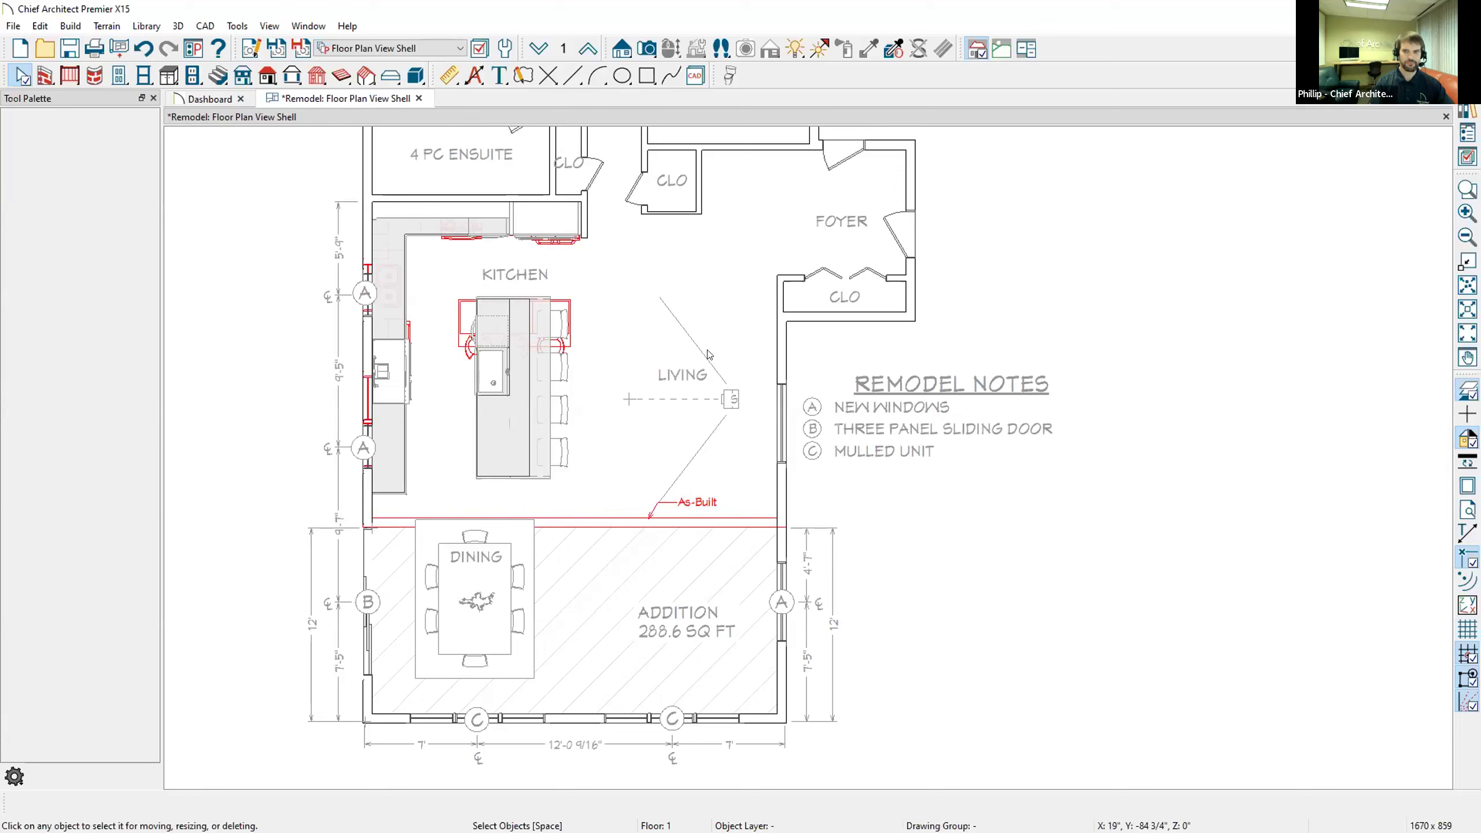
Open the living-area camera's perspective overview, orbit to the kitchen island, and toggle the As-Built reference.
left_click(729, 401)
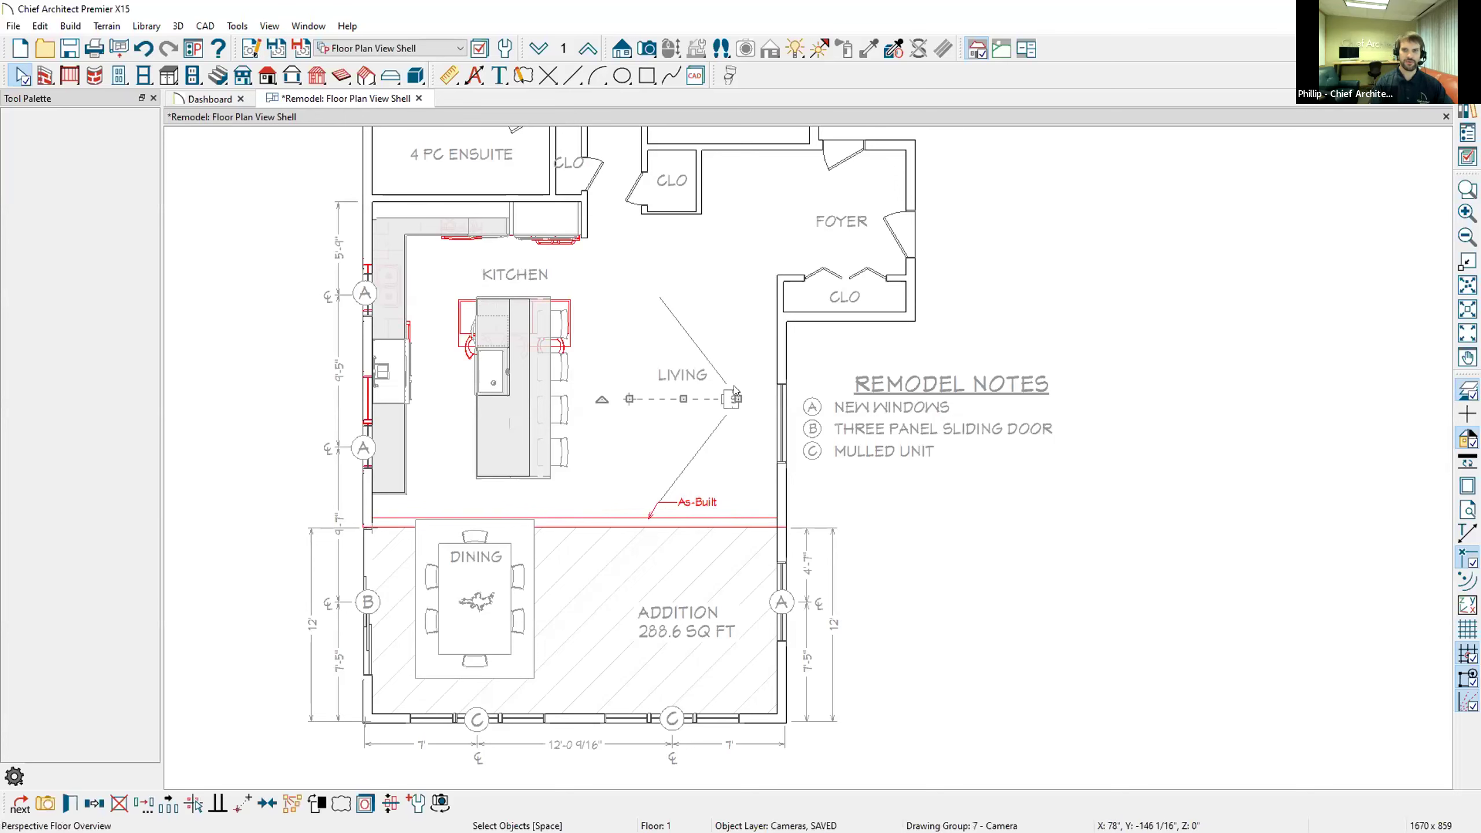
double_click(733, 386)
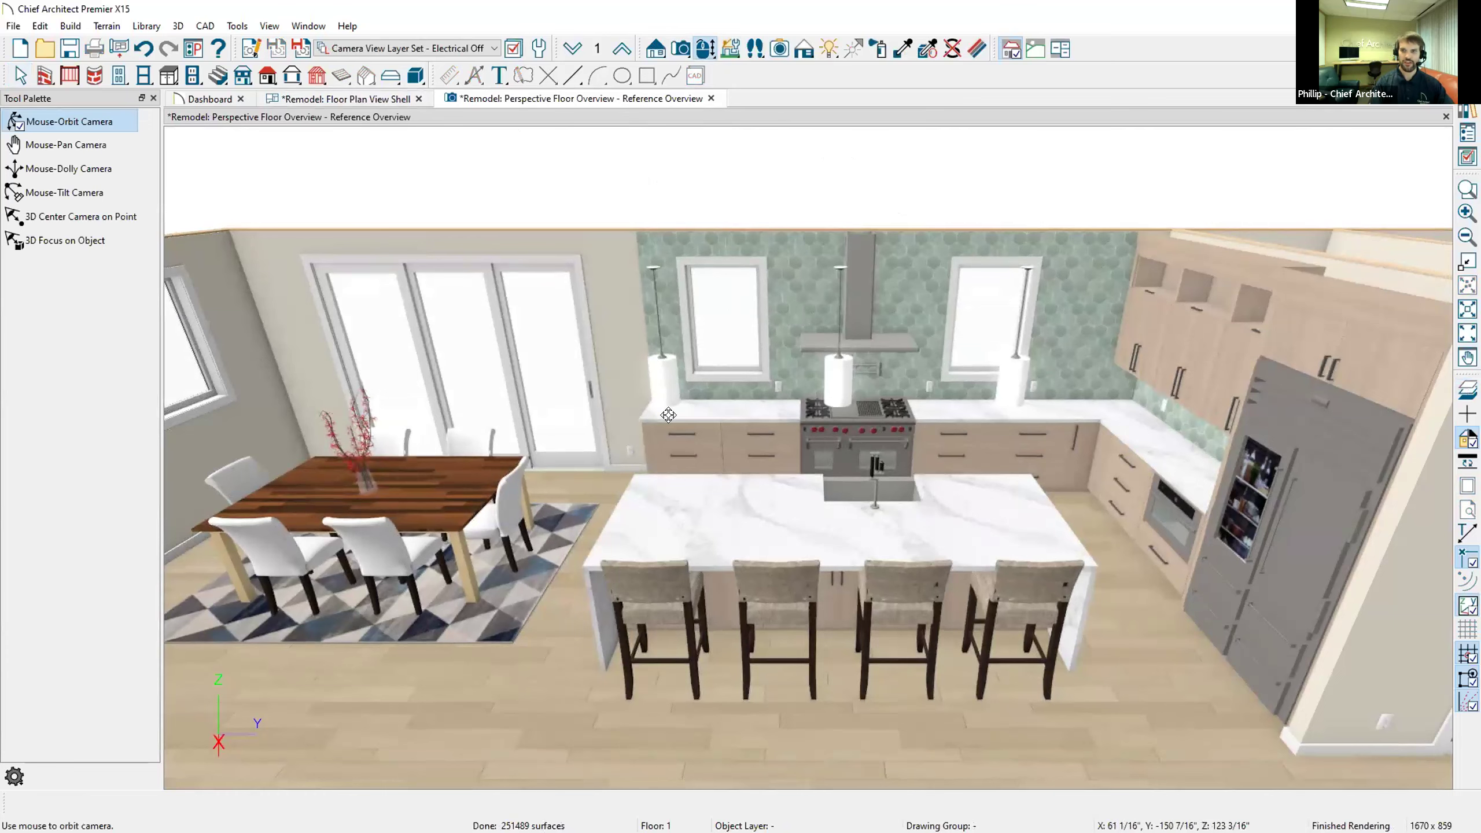
scroll(816, 474, "up", 2)
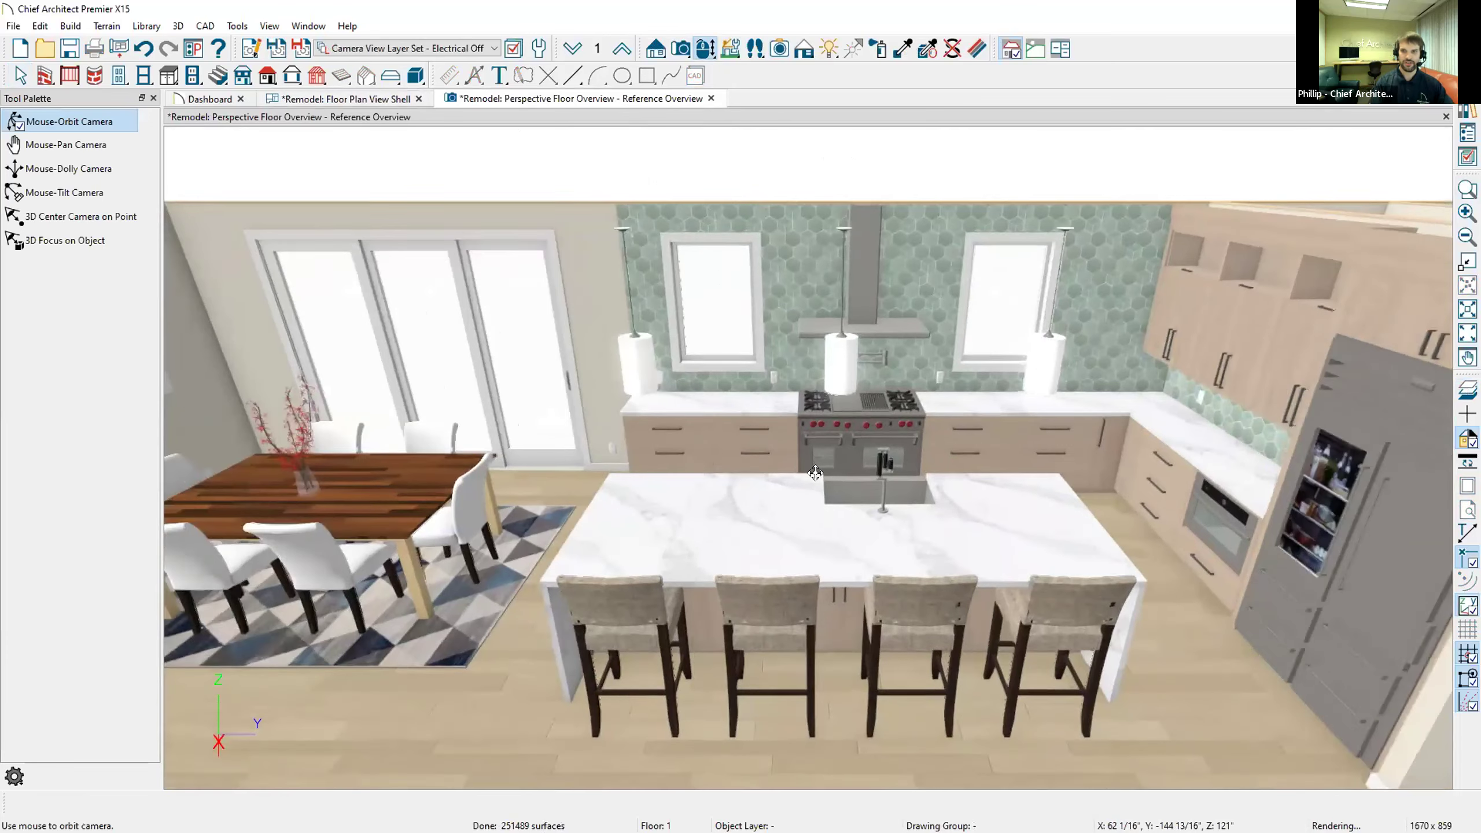
left_click_drag(781, 433, 655, 453)
left_click_drag(668, 453, 818, 446)
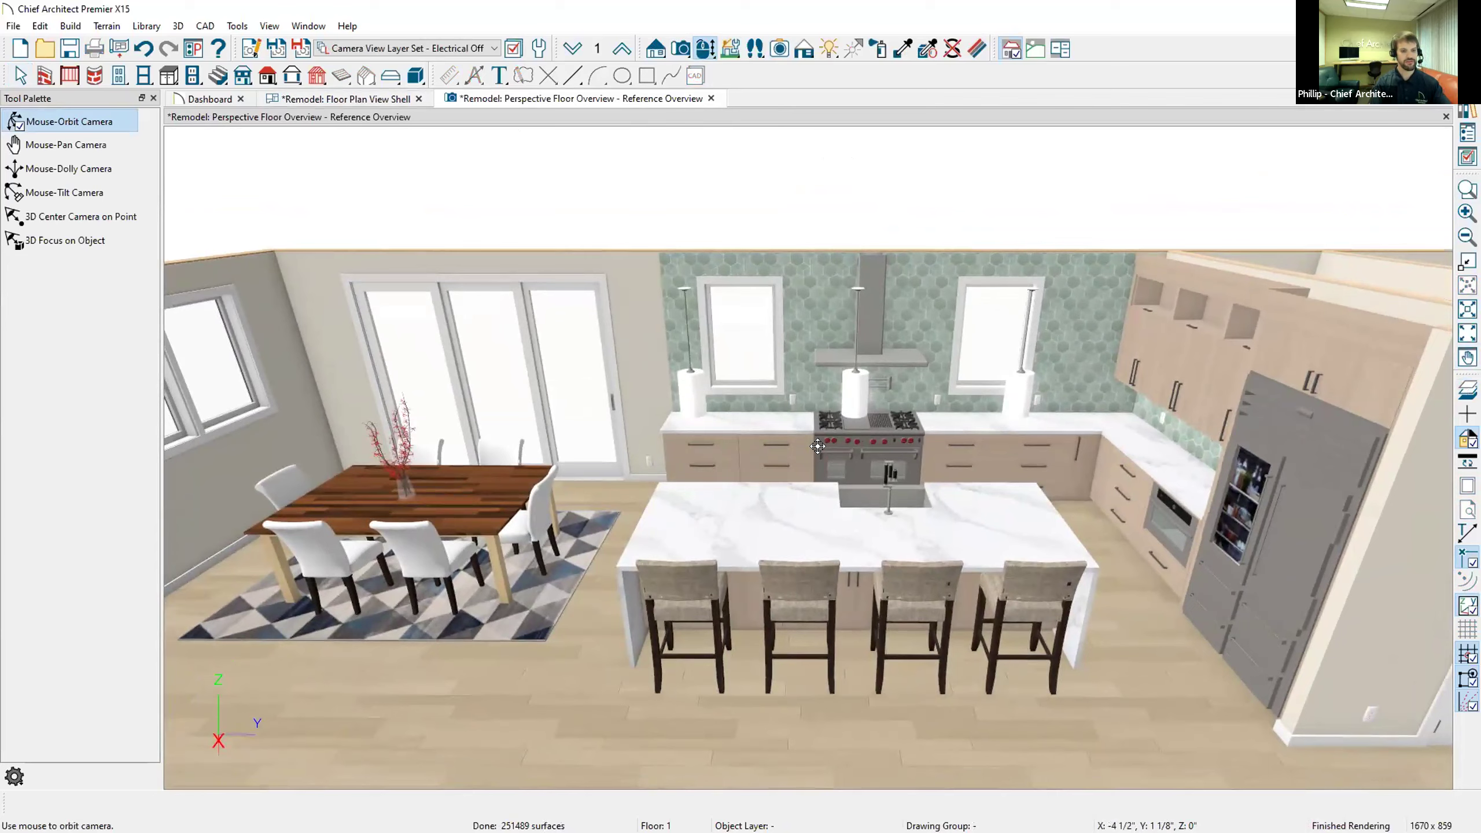
mouse_move(818, 447)
left_mouse_down()
mouse_move(1039, 469)
mouse_move(724, 419)
left_mouse_up()
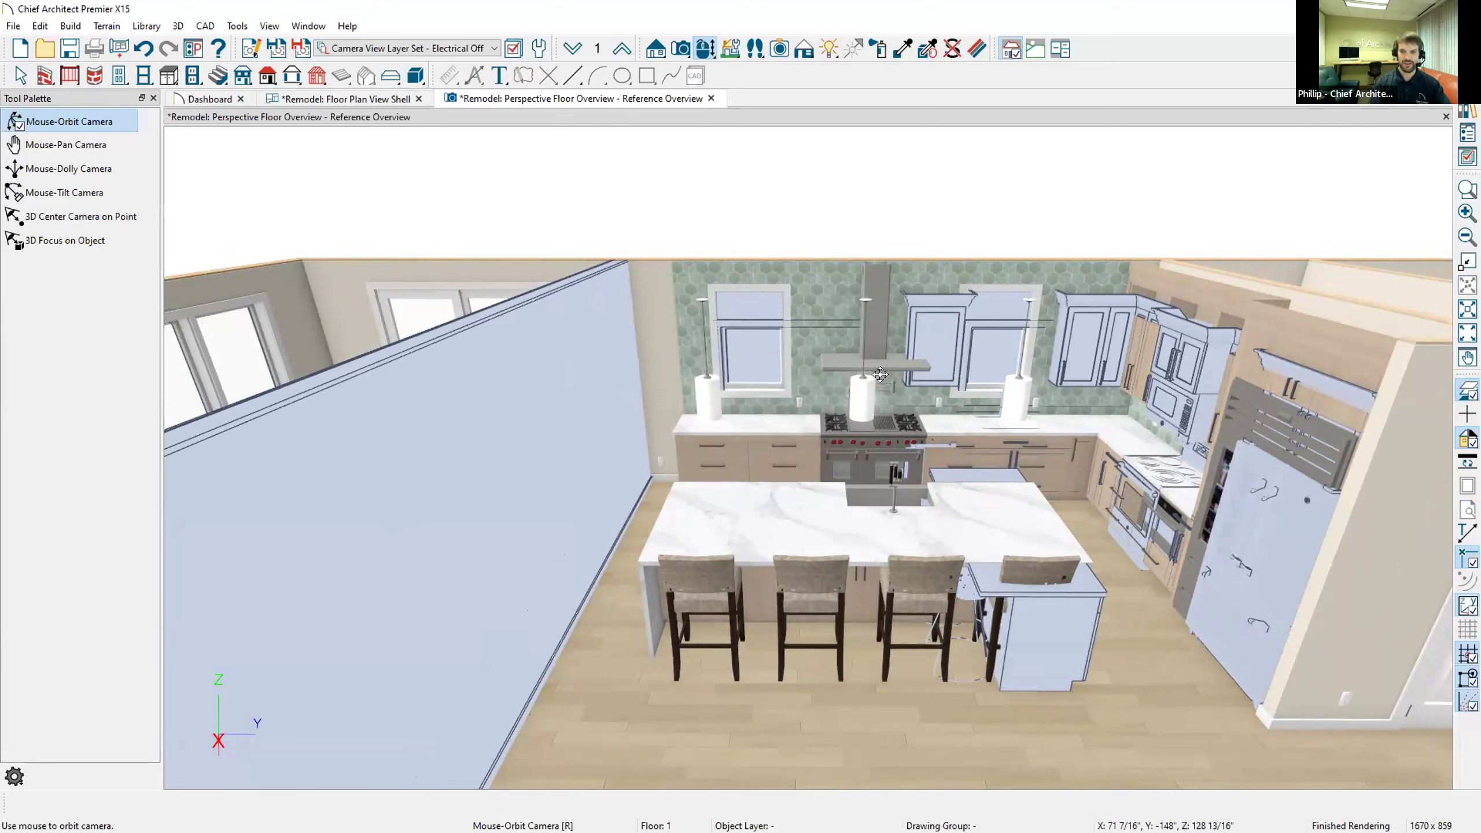
key("F9")
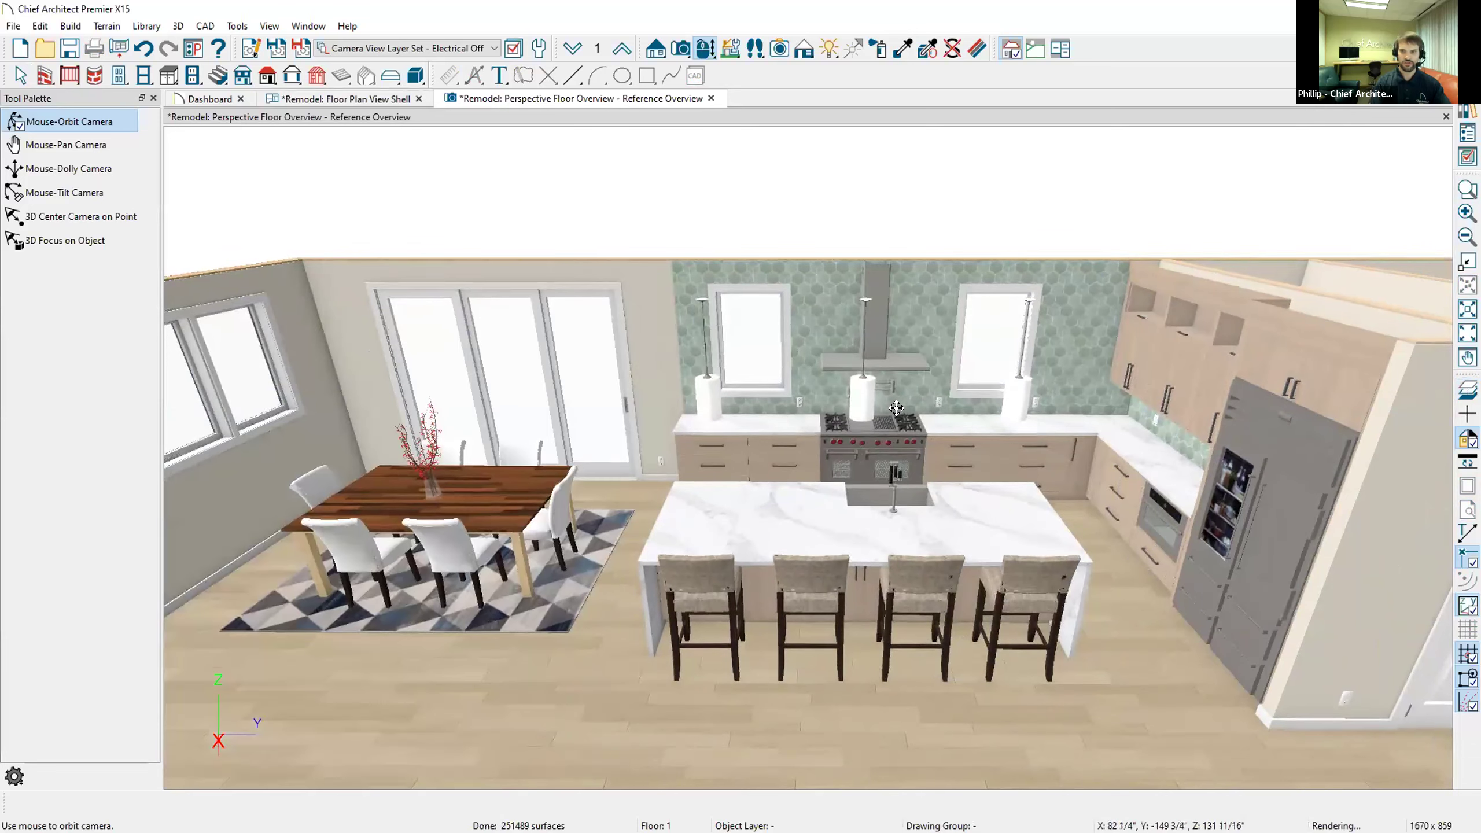
key("F9")
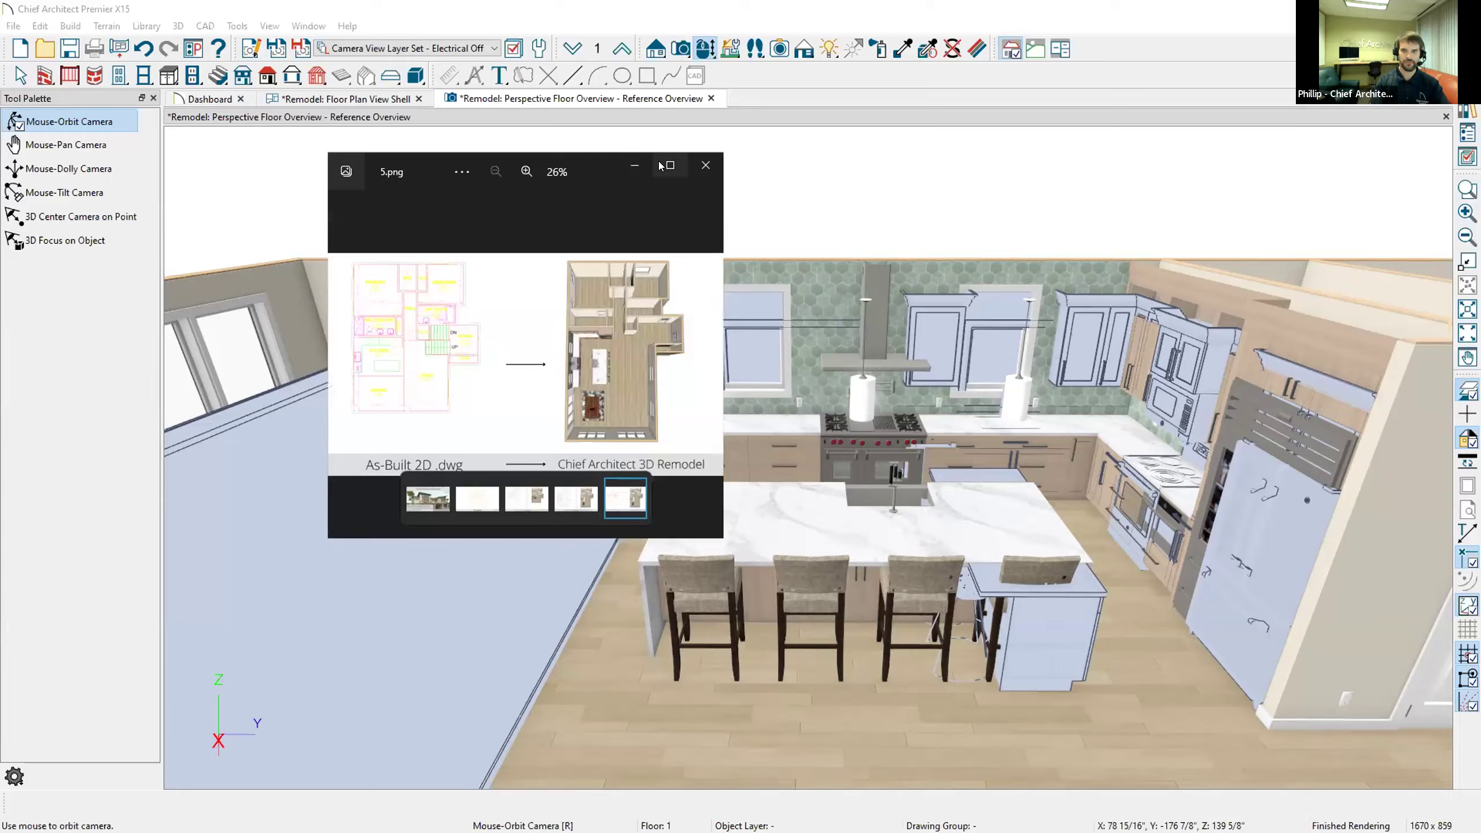
Show the comparison slides full-screen, advancing from 5.png through 6.png to 10B.png.
key("F11")
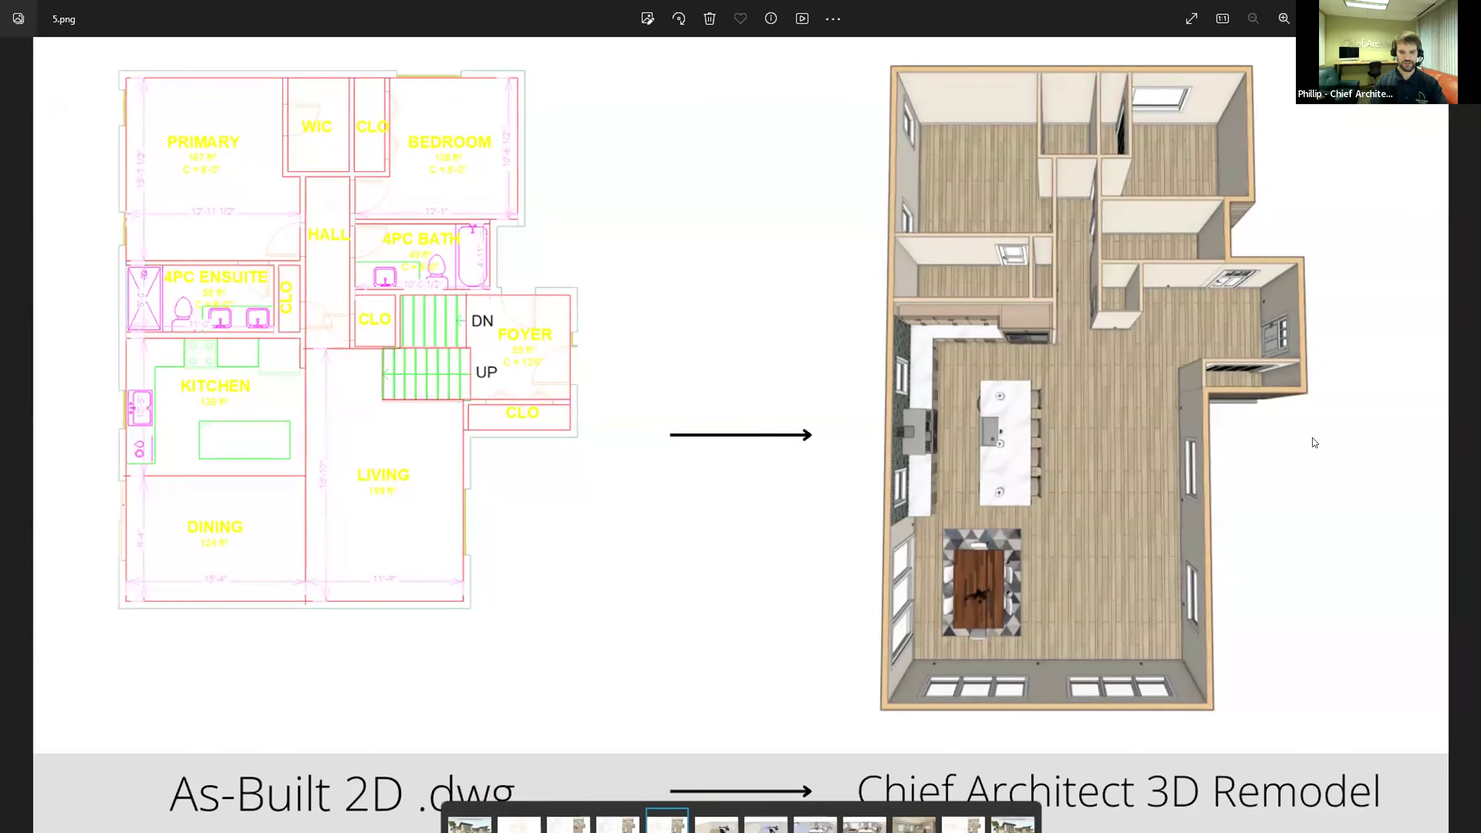
key("Right")
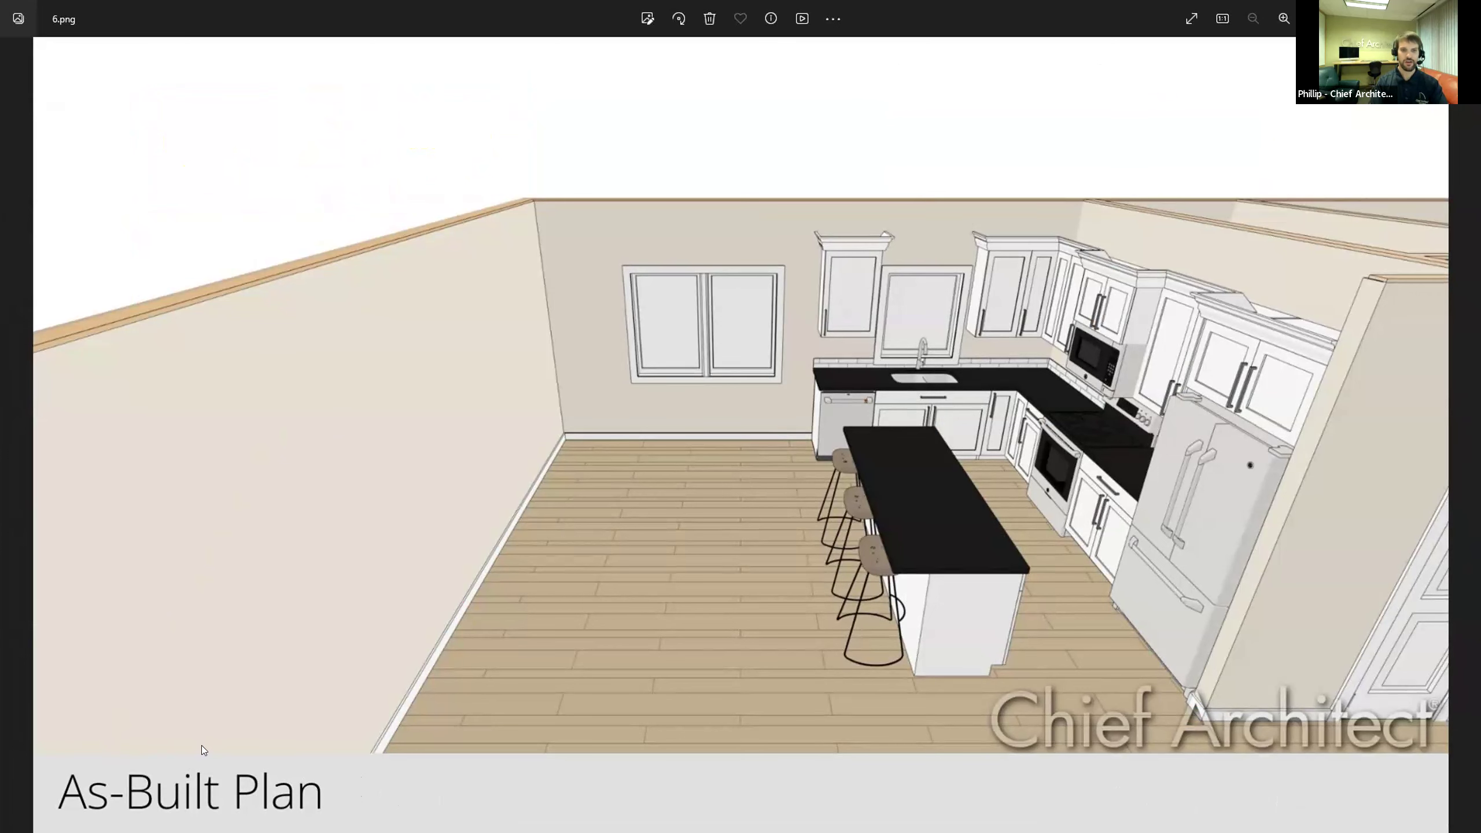
key("Right")
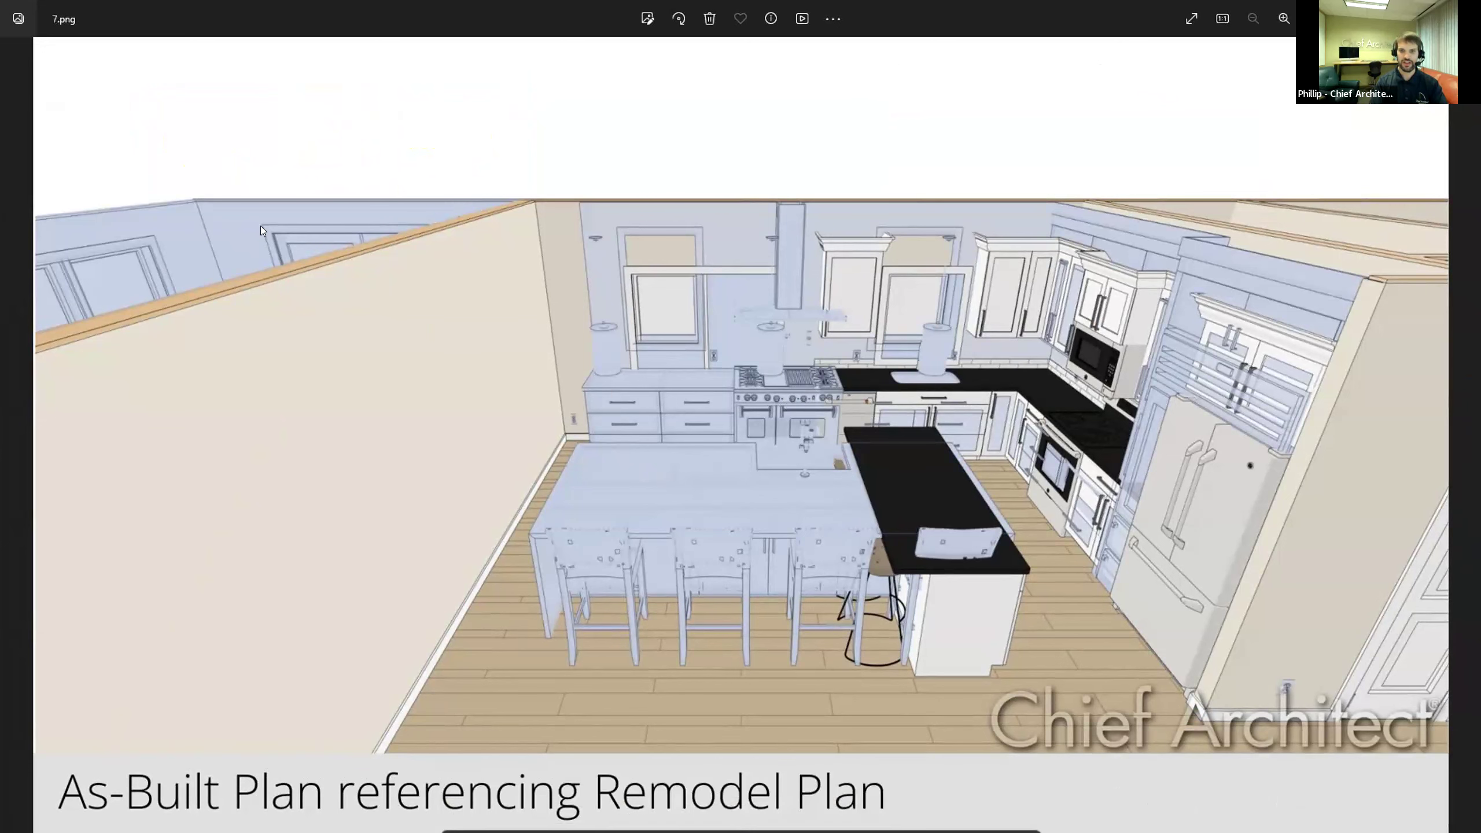
key("Right")
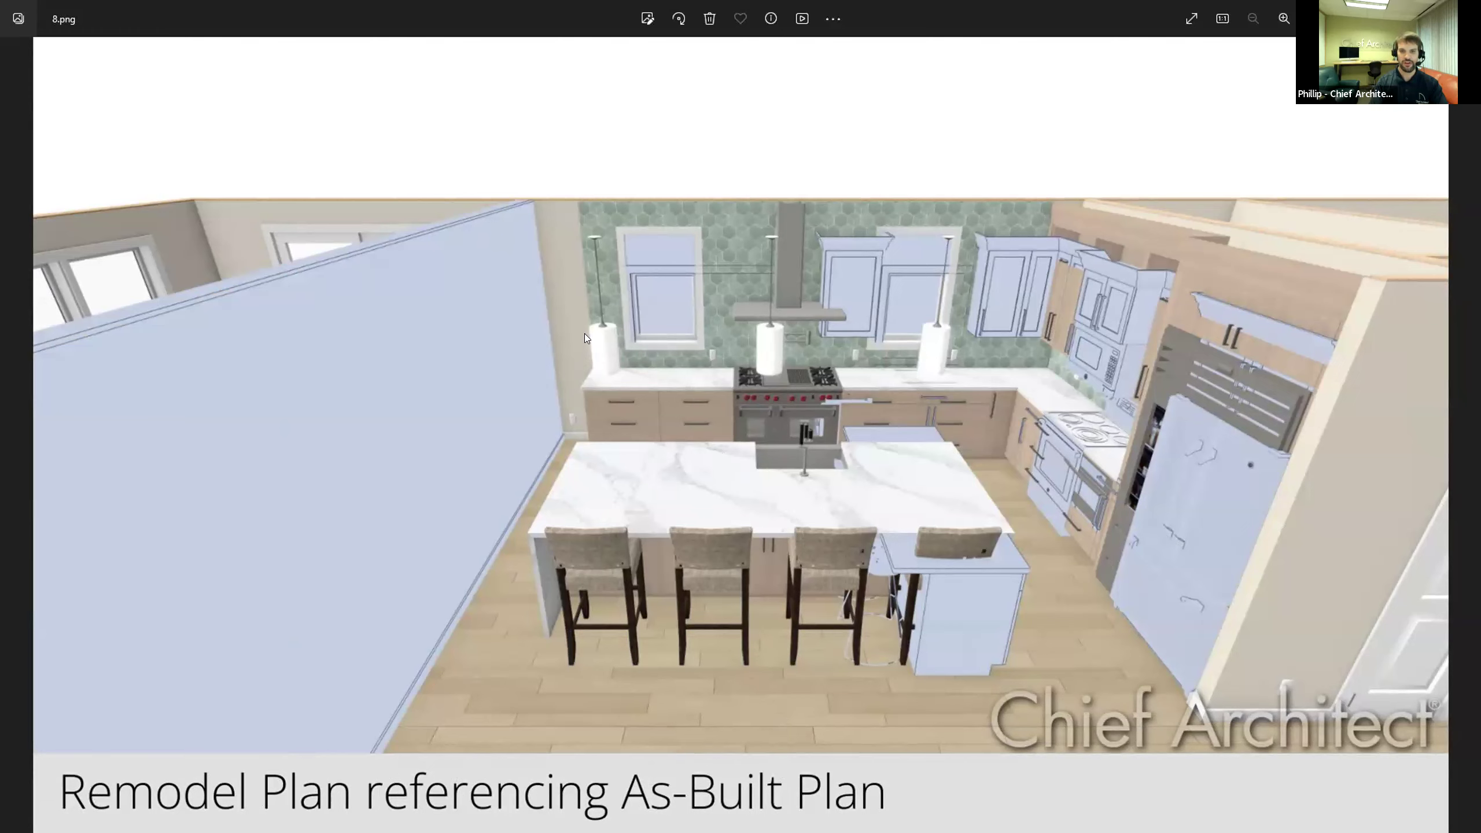
key("Right")
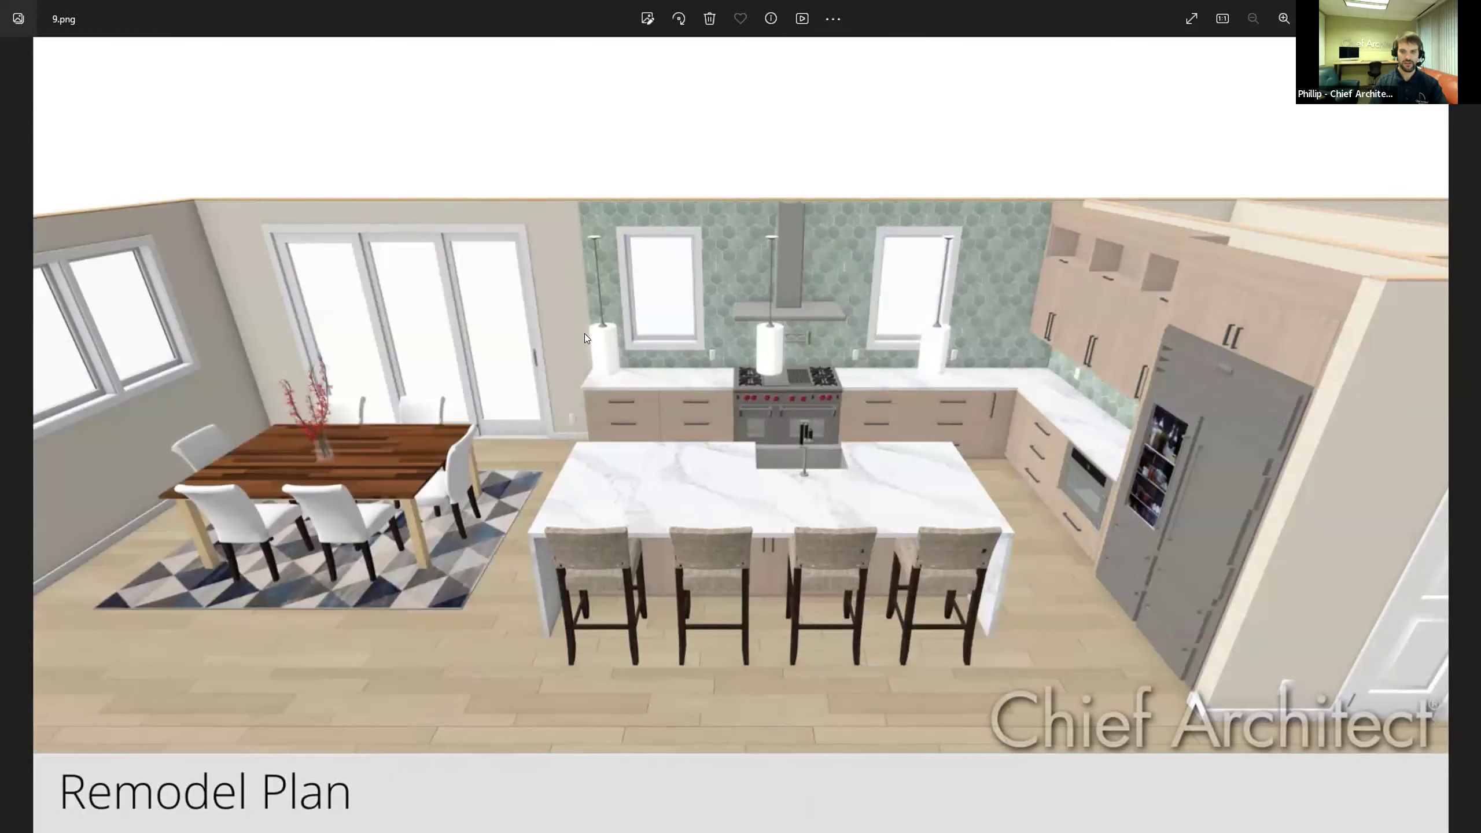
key("Right")
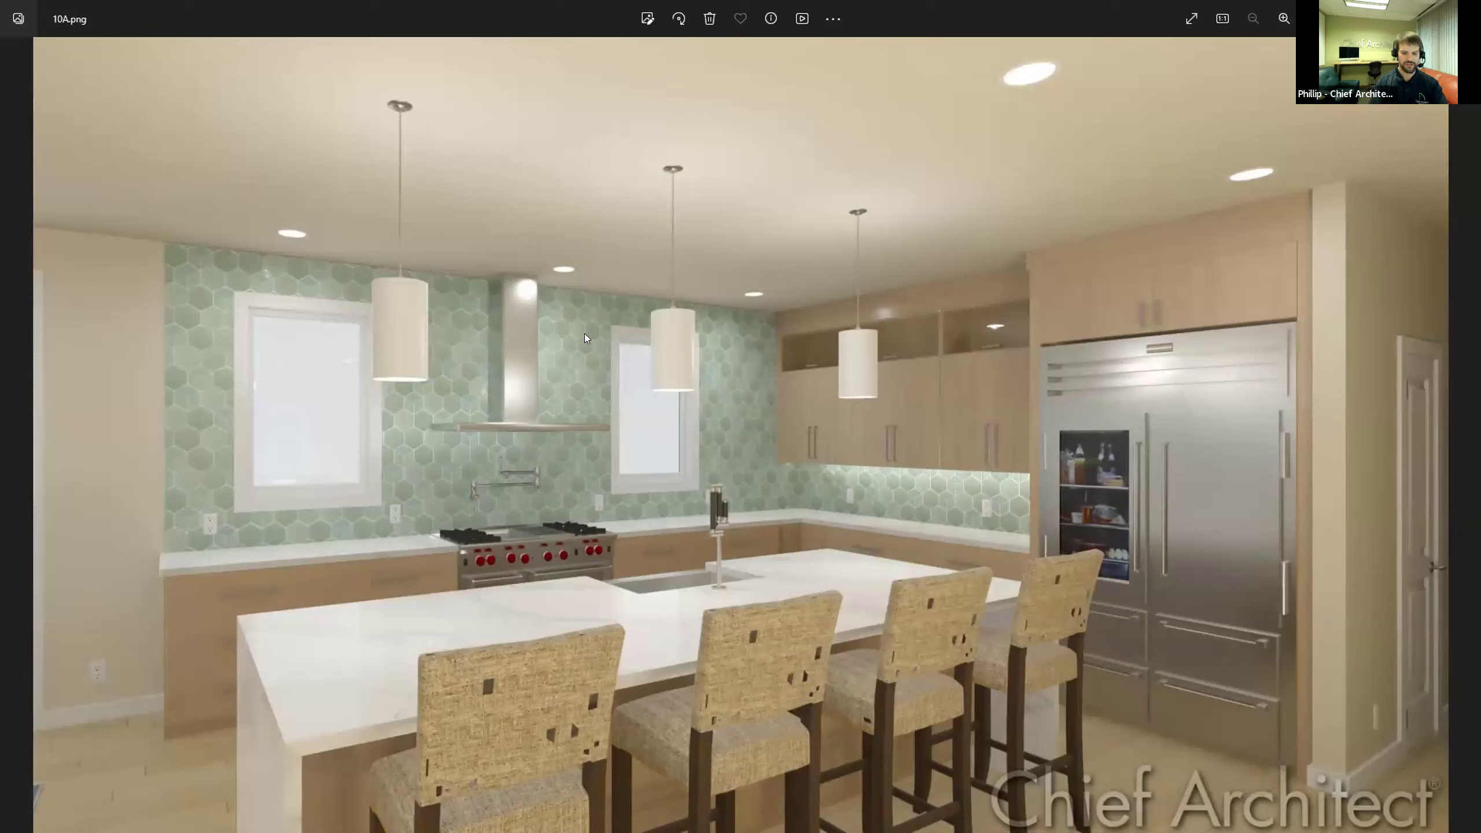
key("Right")
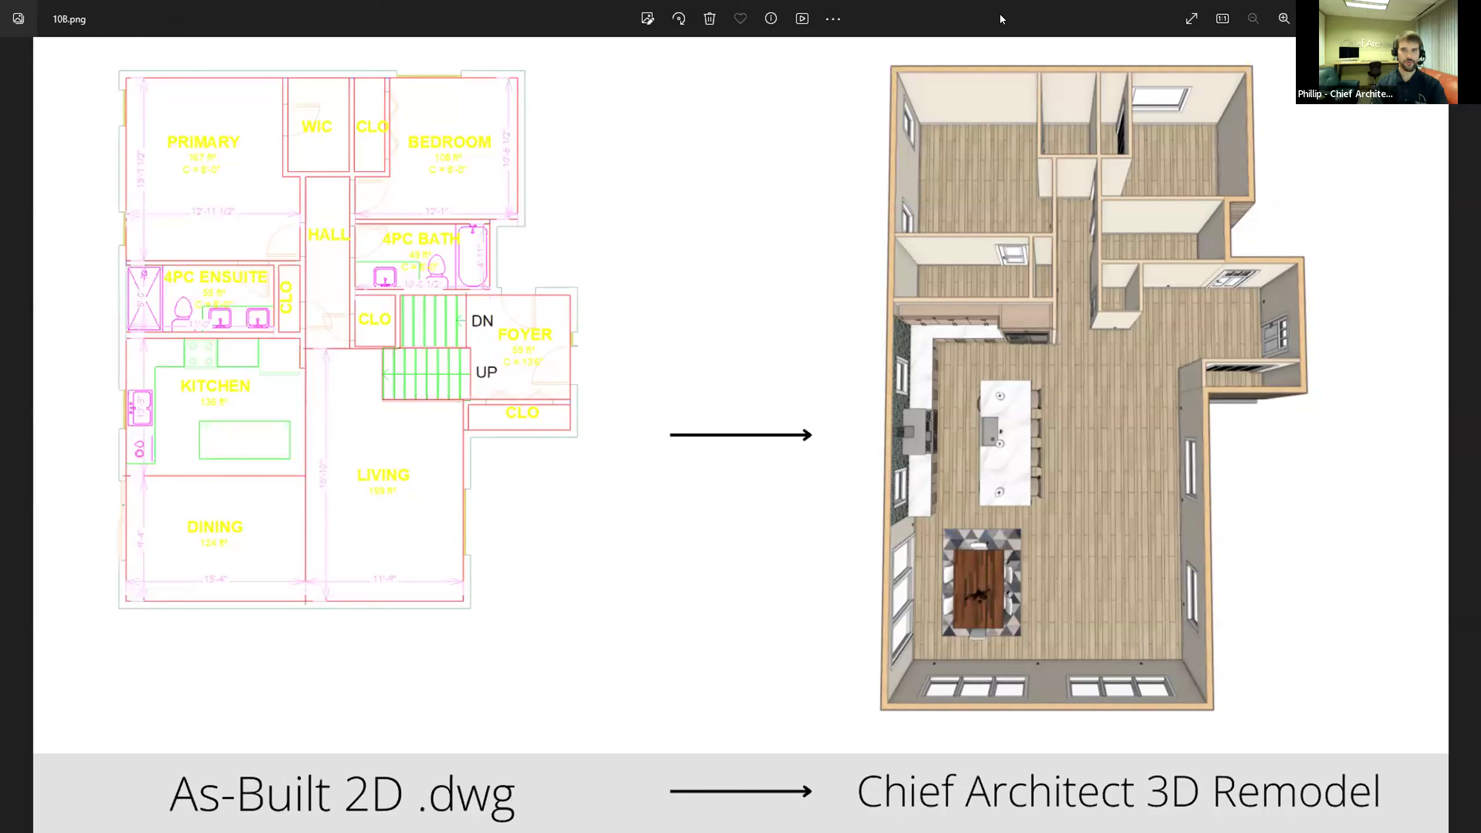
Switch to the remodel's floor plan, check the second floor, then return to floor 1.
key("alt+Tab")
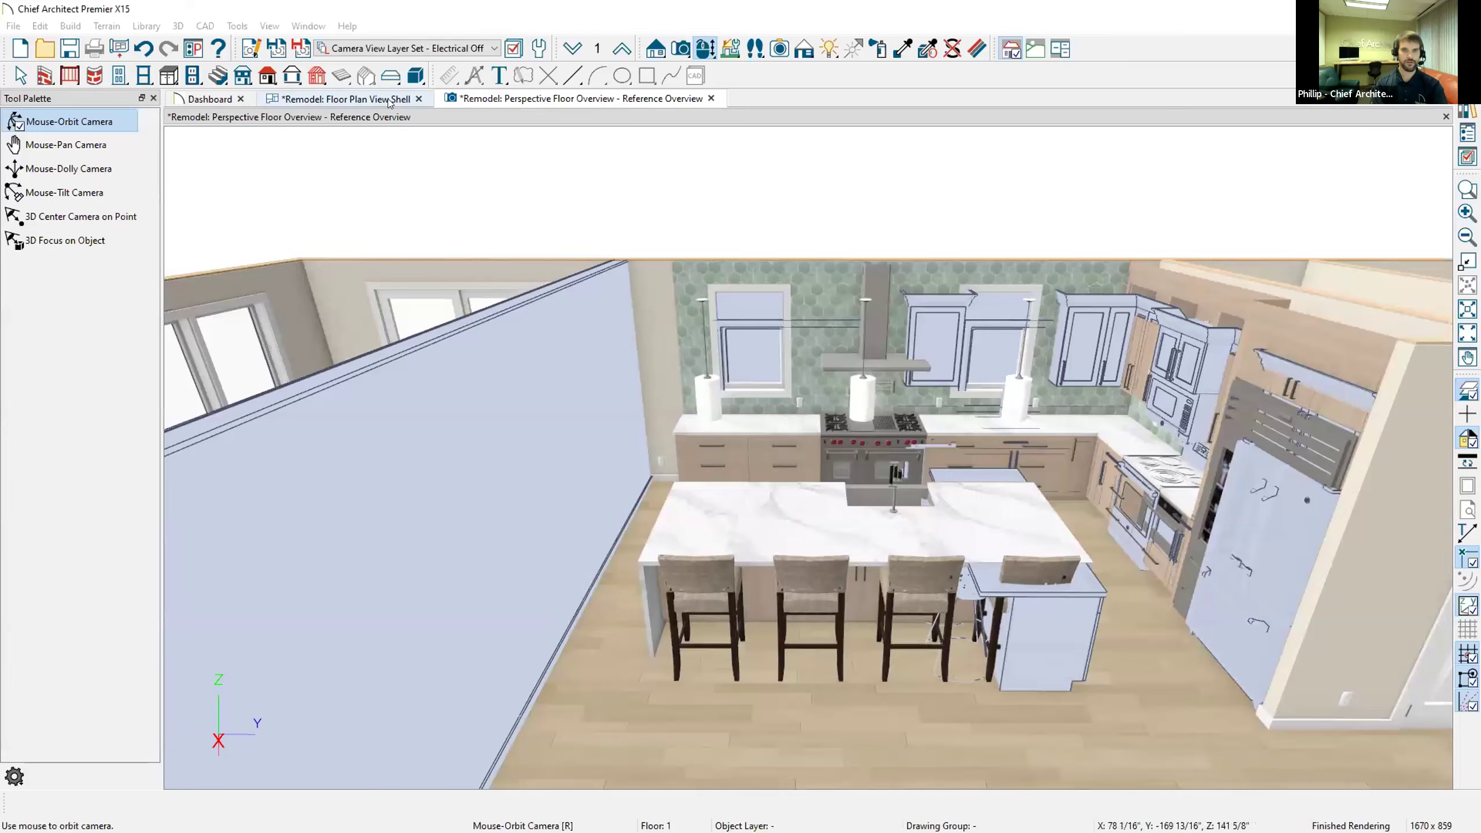
key("ctrl+Tab")
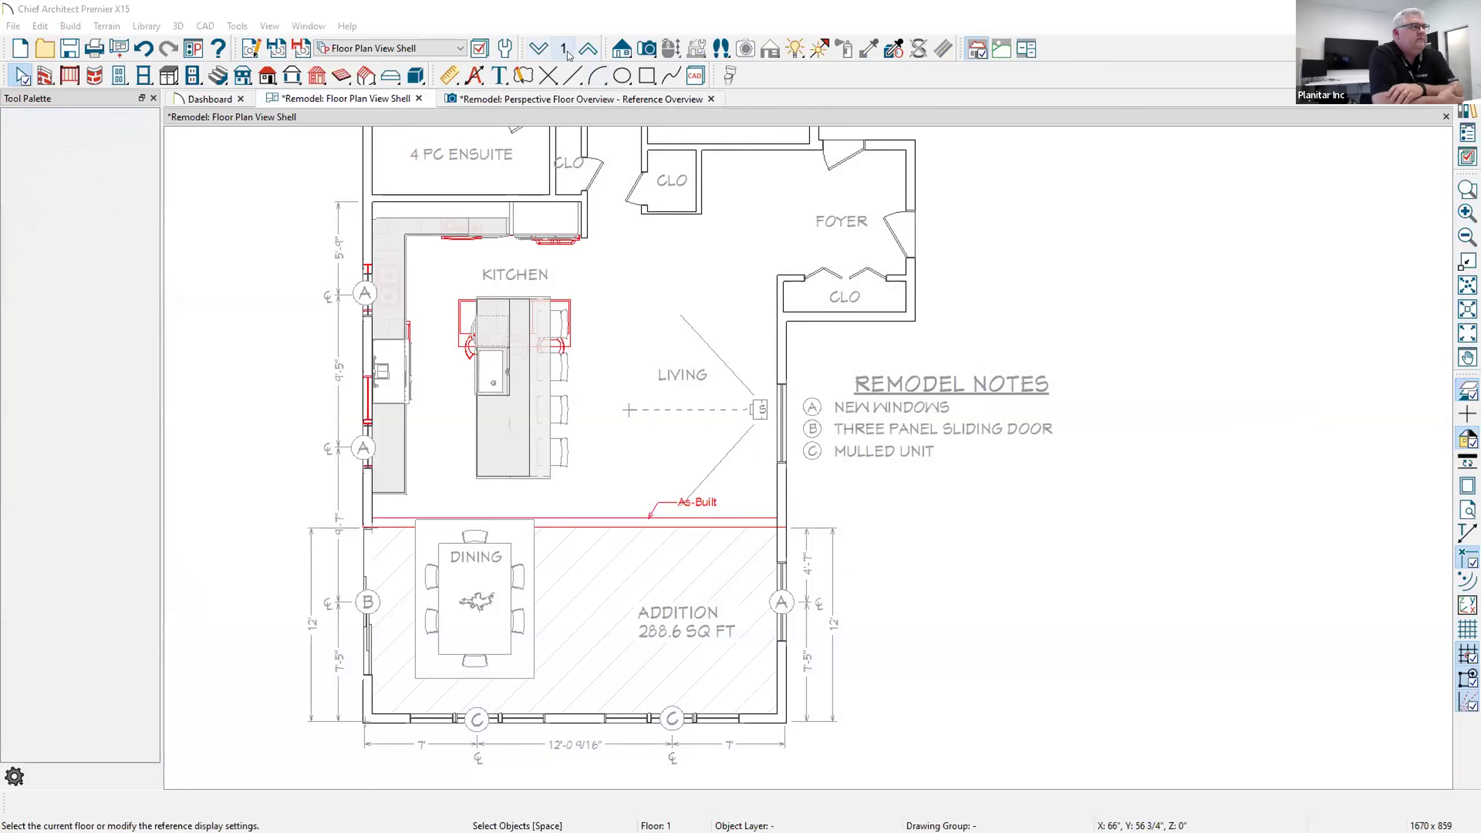
left_click(588, 49)
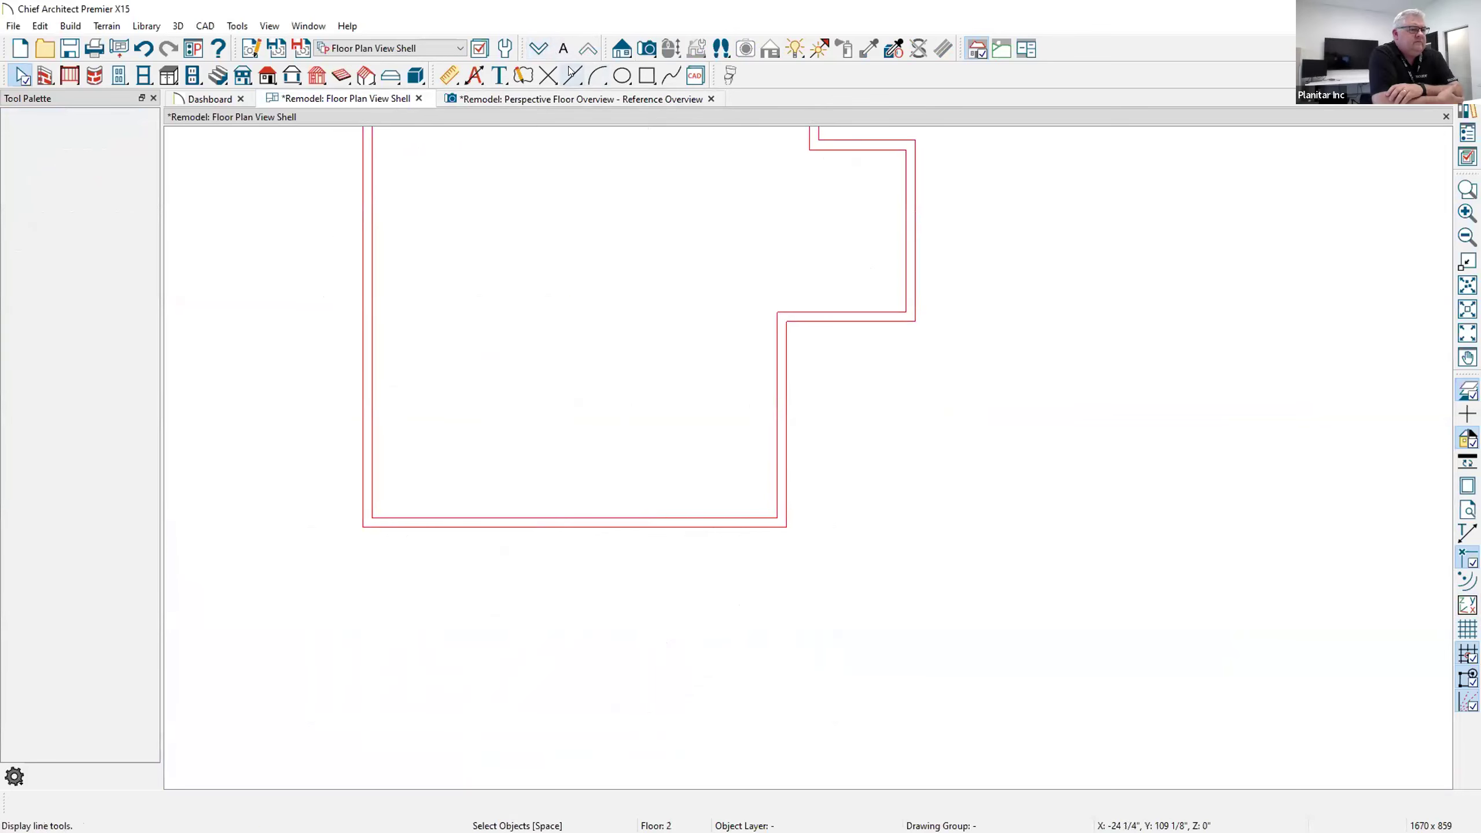
left_click(539, 49)
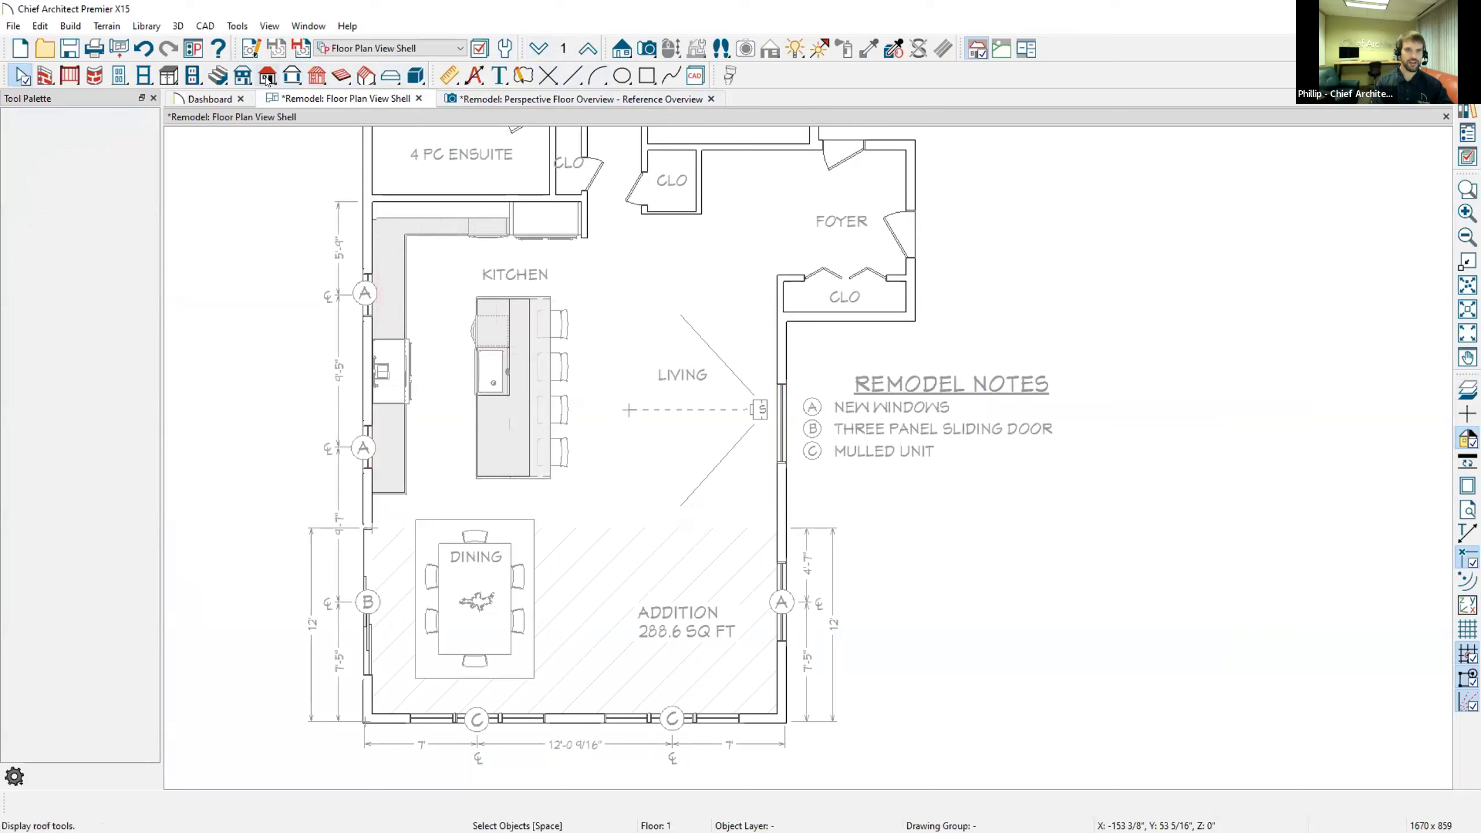
Build a new blank 2nd floor plan, accepting the default 2nd floor heights.
left_click(242, 77)
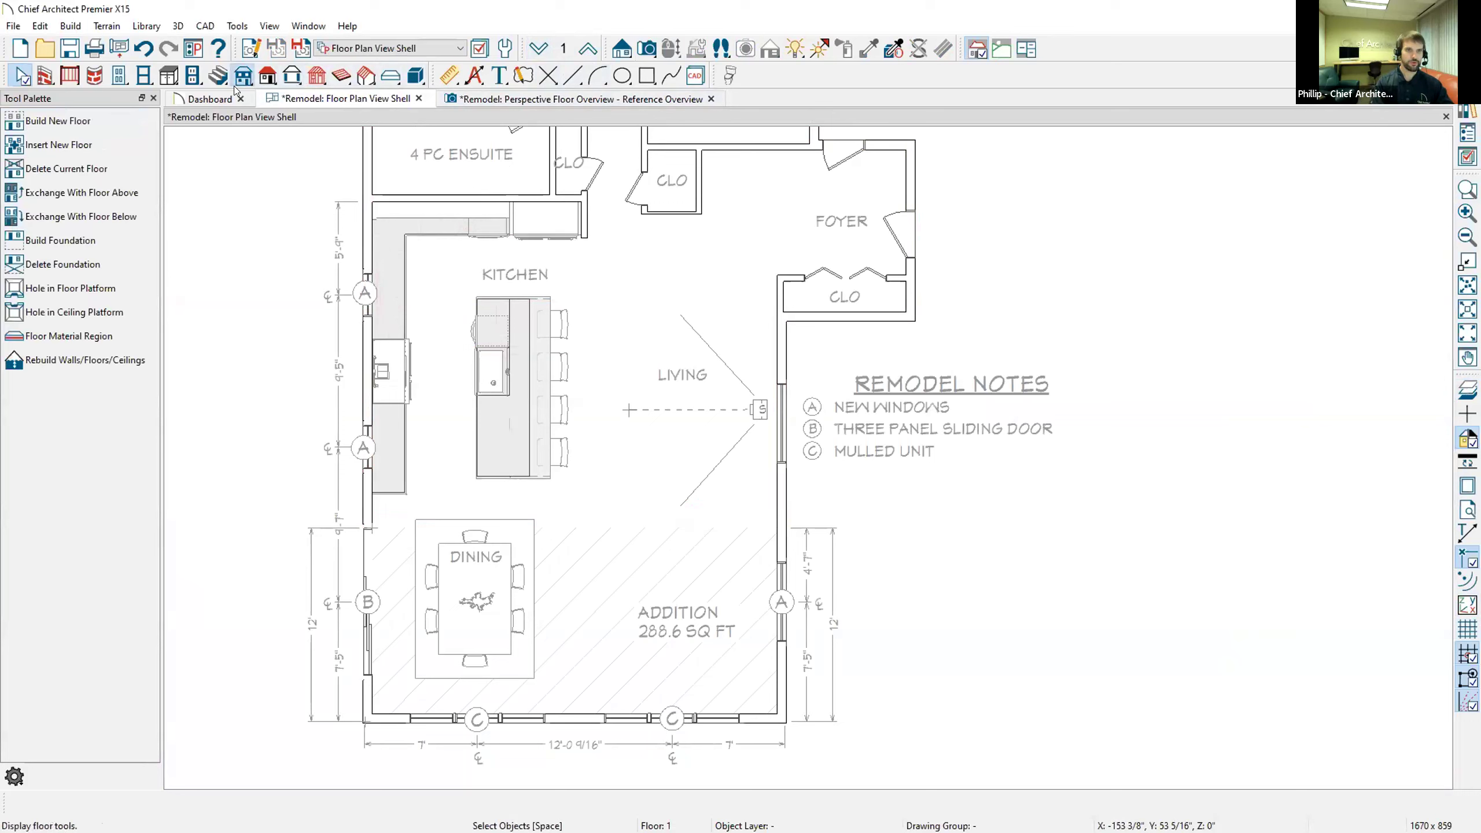
left_click(123, 119)
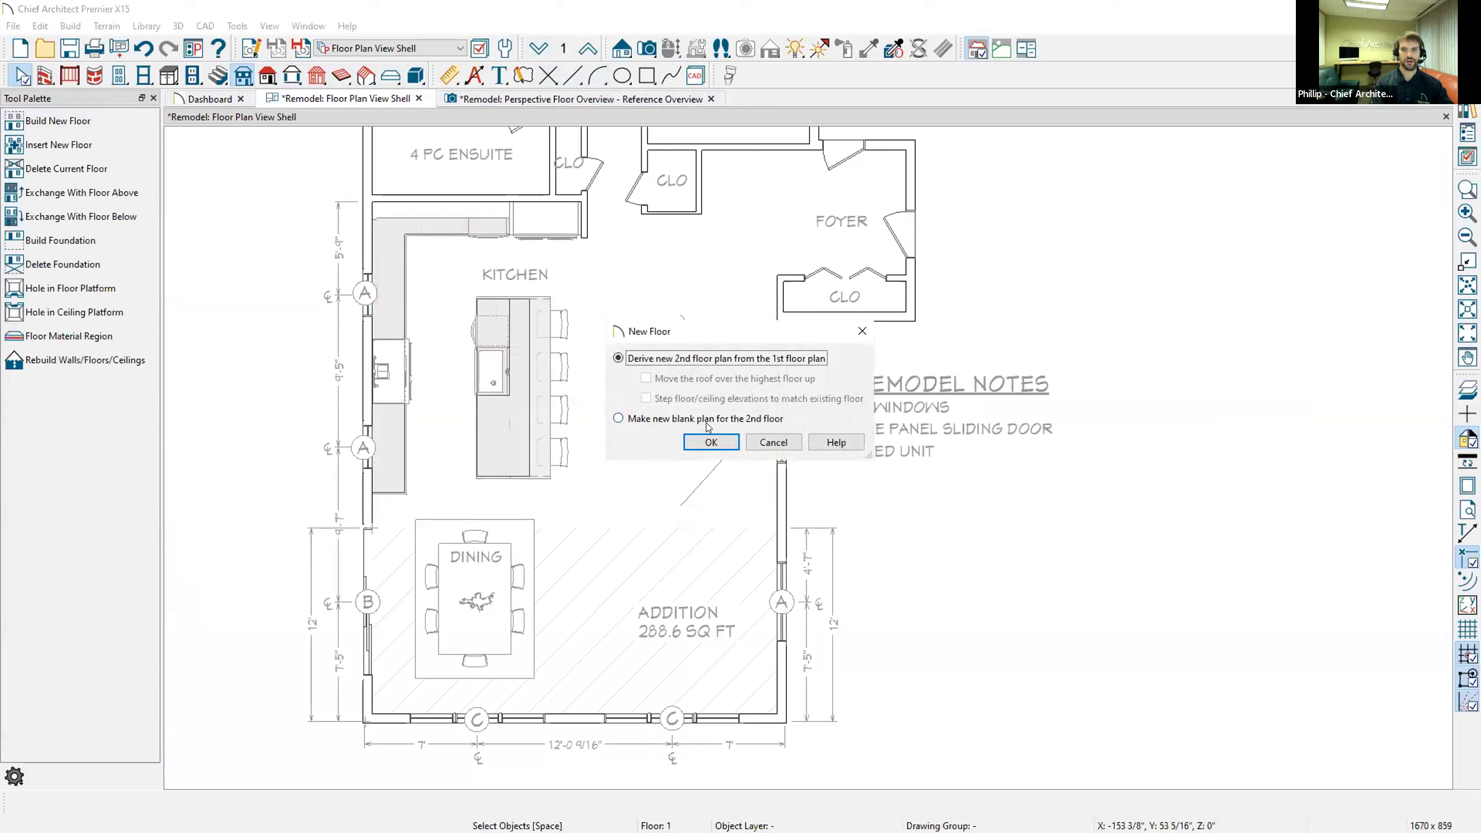
key("Down")
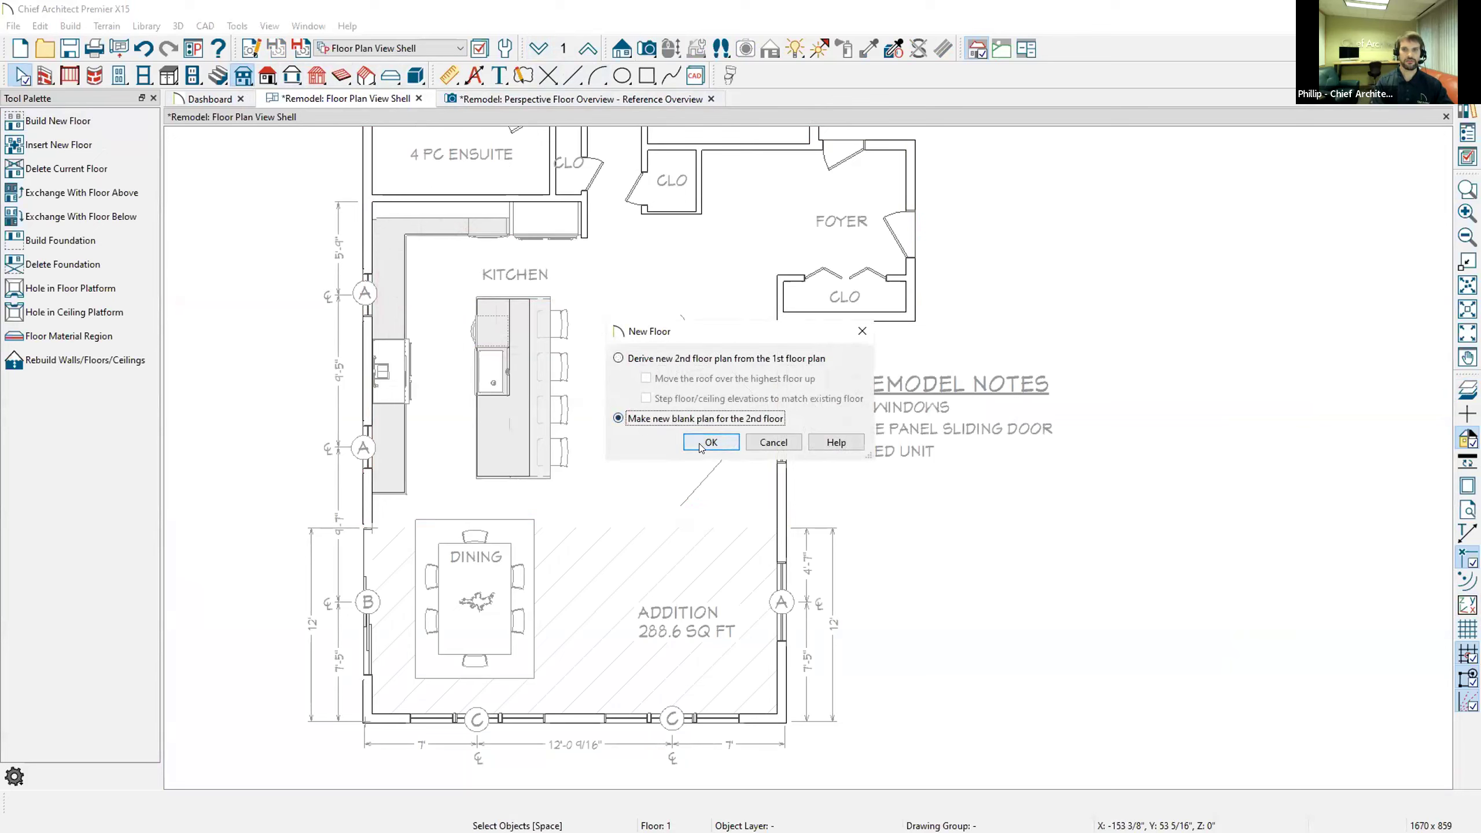
left_click(703, 442)
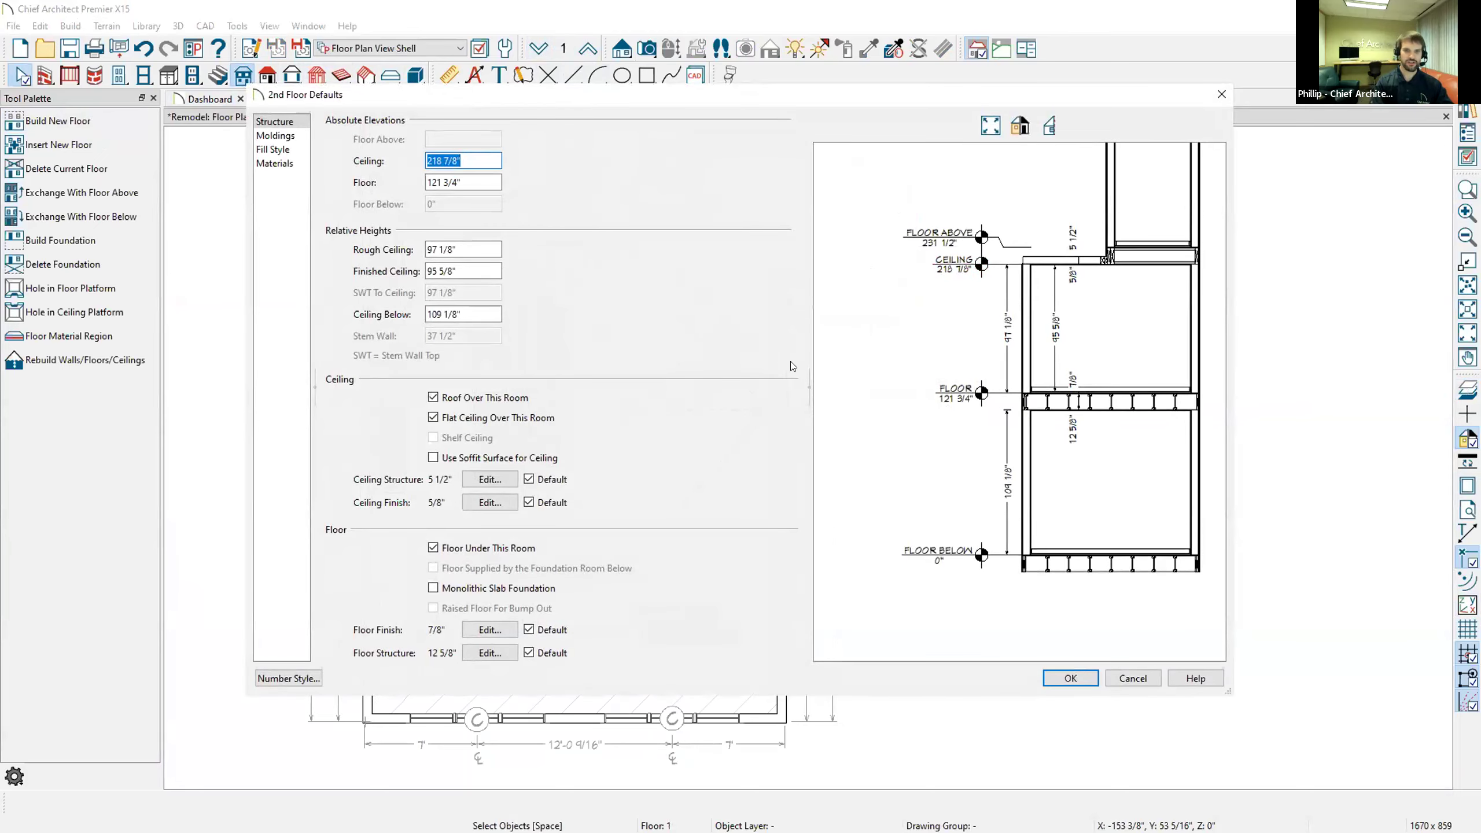
left_click(1068, 678)
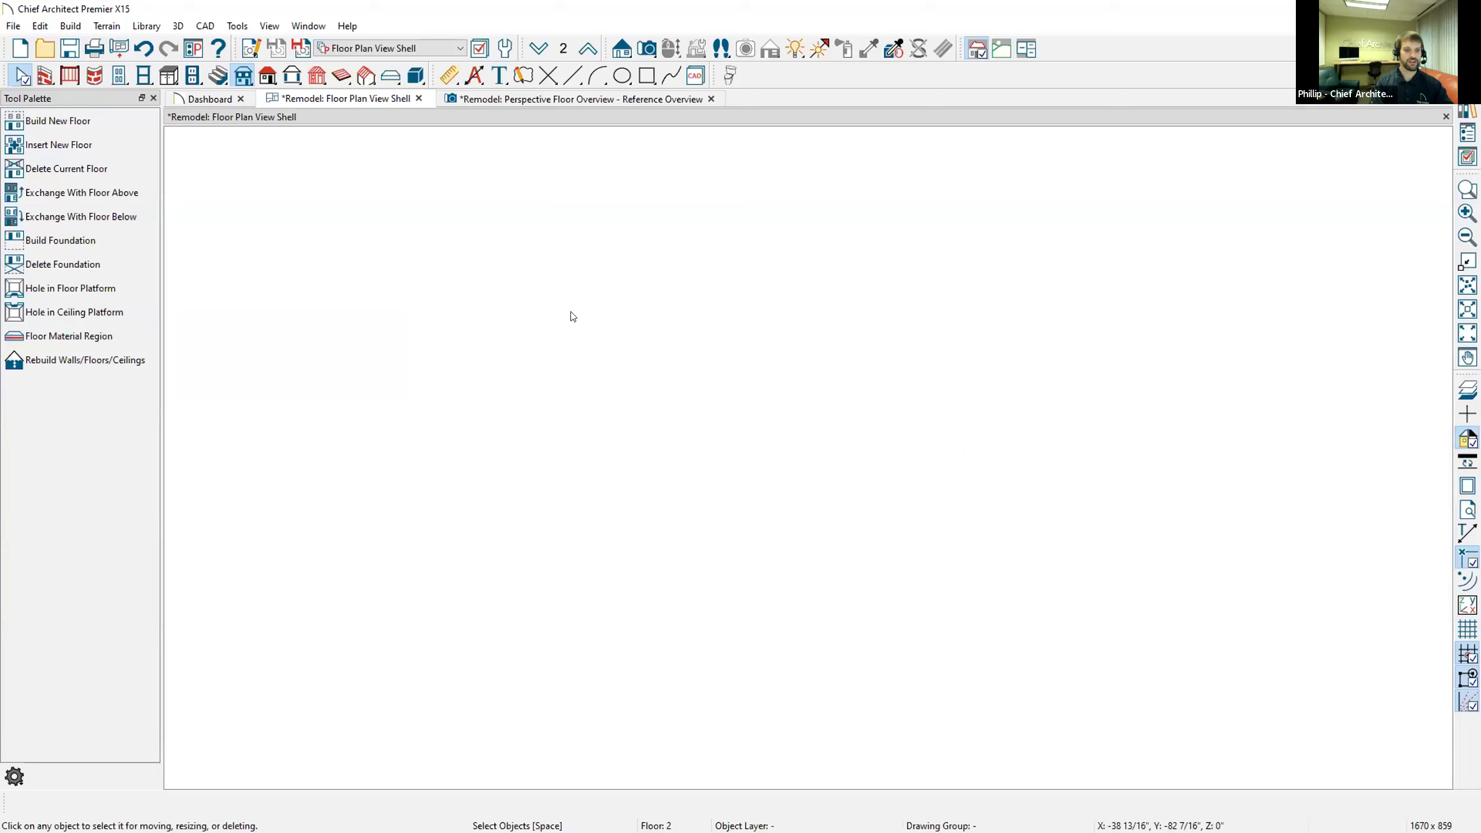
Zoom and pan until the red outline of the exterior walls below is centred.
scroll(573, 317, "down", 3)
middle_click_drag(671, 341, 800, 483)
scroll(808, 443, "down", 2)
middle_click_drag(810, 430, 732, 420)
scroll(732, 420, "up", 1)
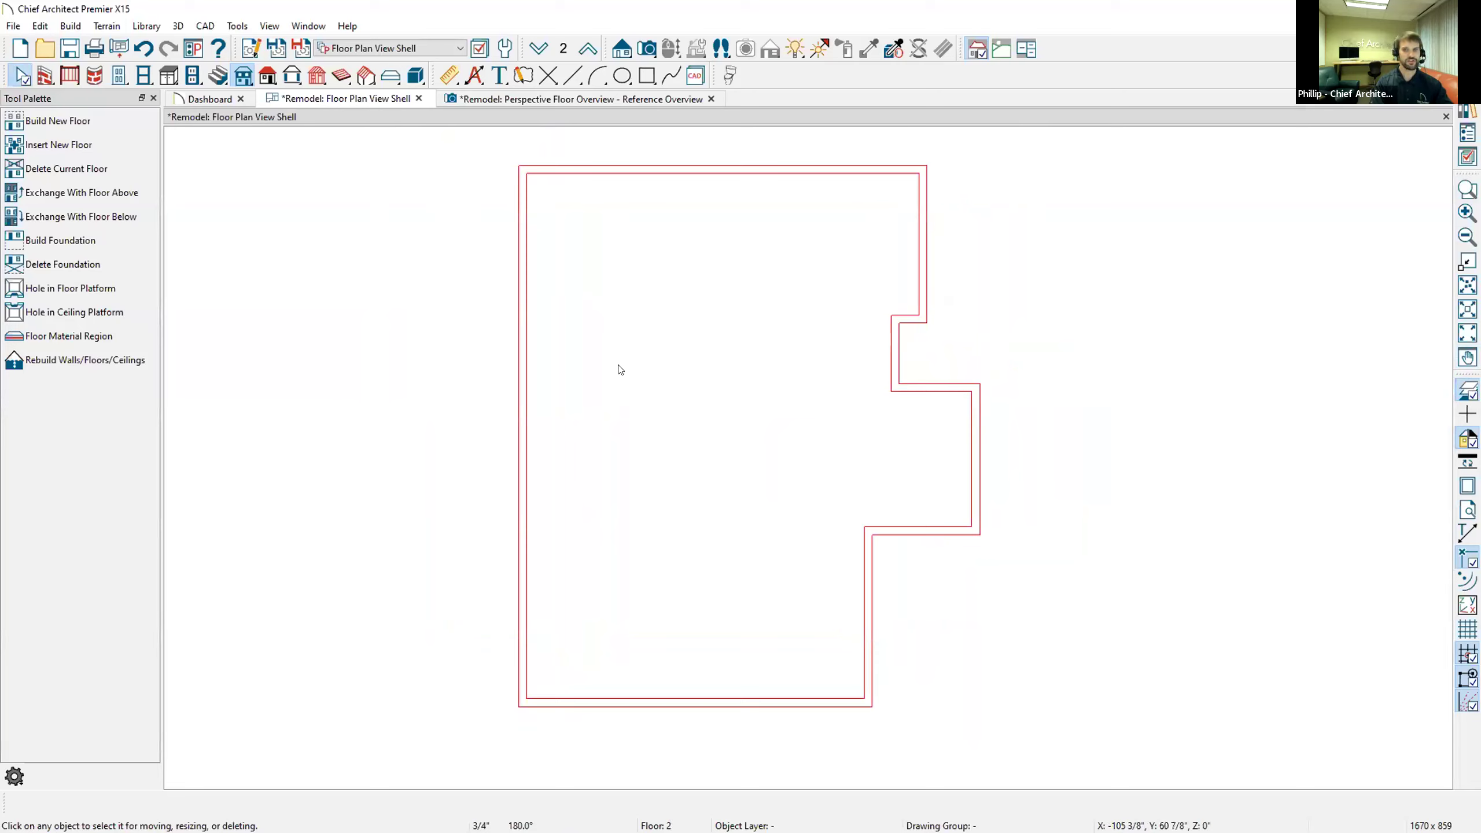
key("space")
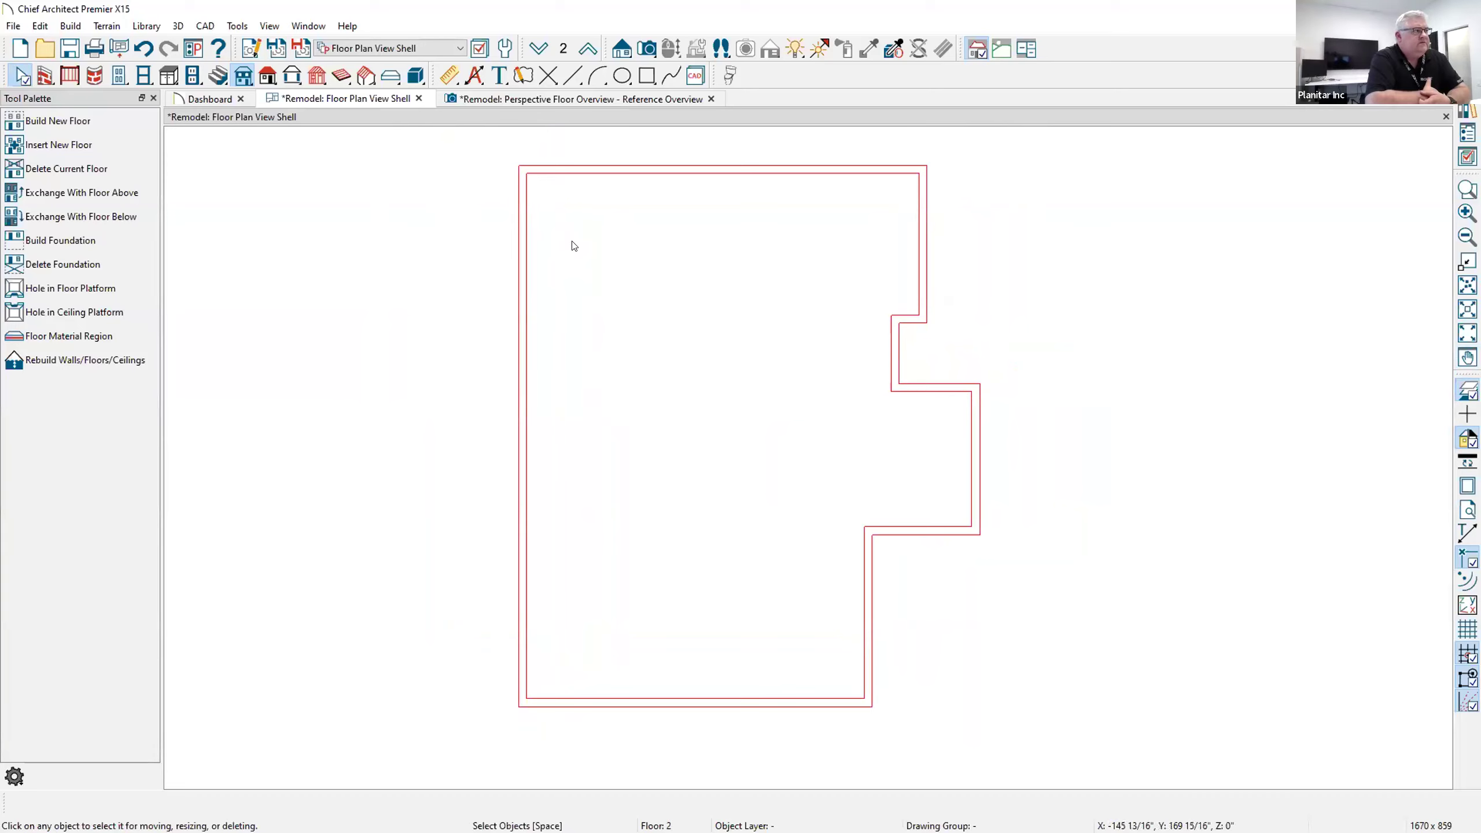
Go down to floor 1 and zoom out to show the whole plan with the 255.6 sq ft addition.
left_click(539, 49)
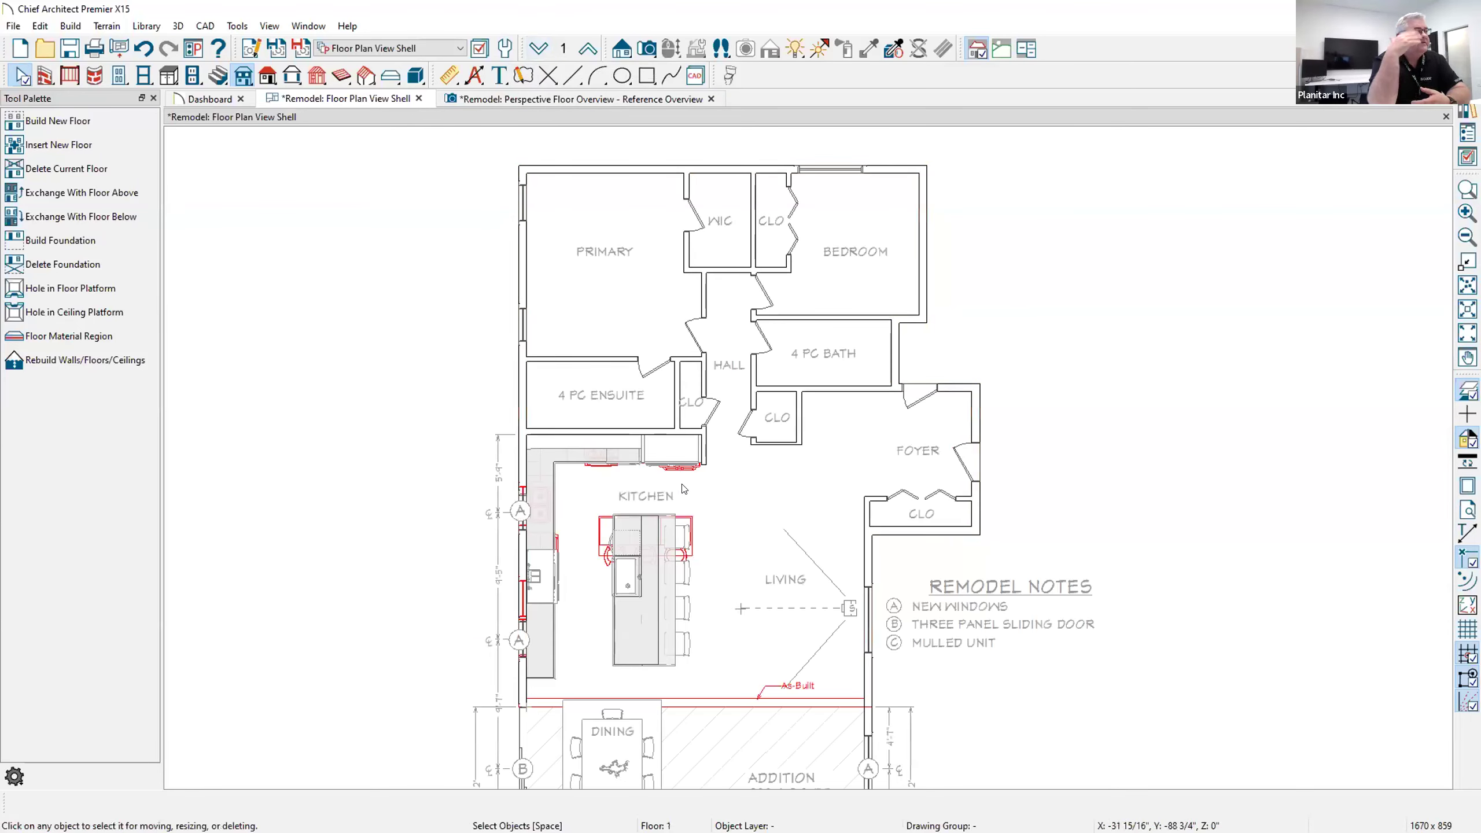
scroll(712, 470, "down", 1)
middle_click_drag(711, 470, 746, 394)
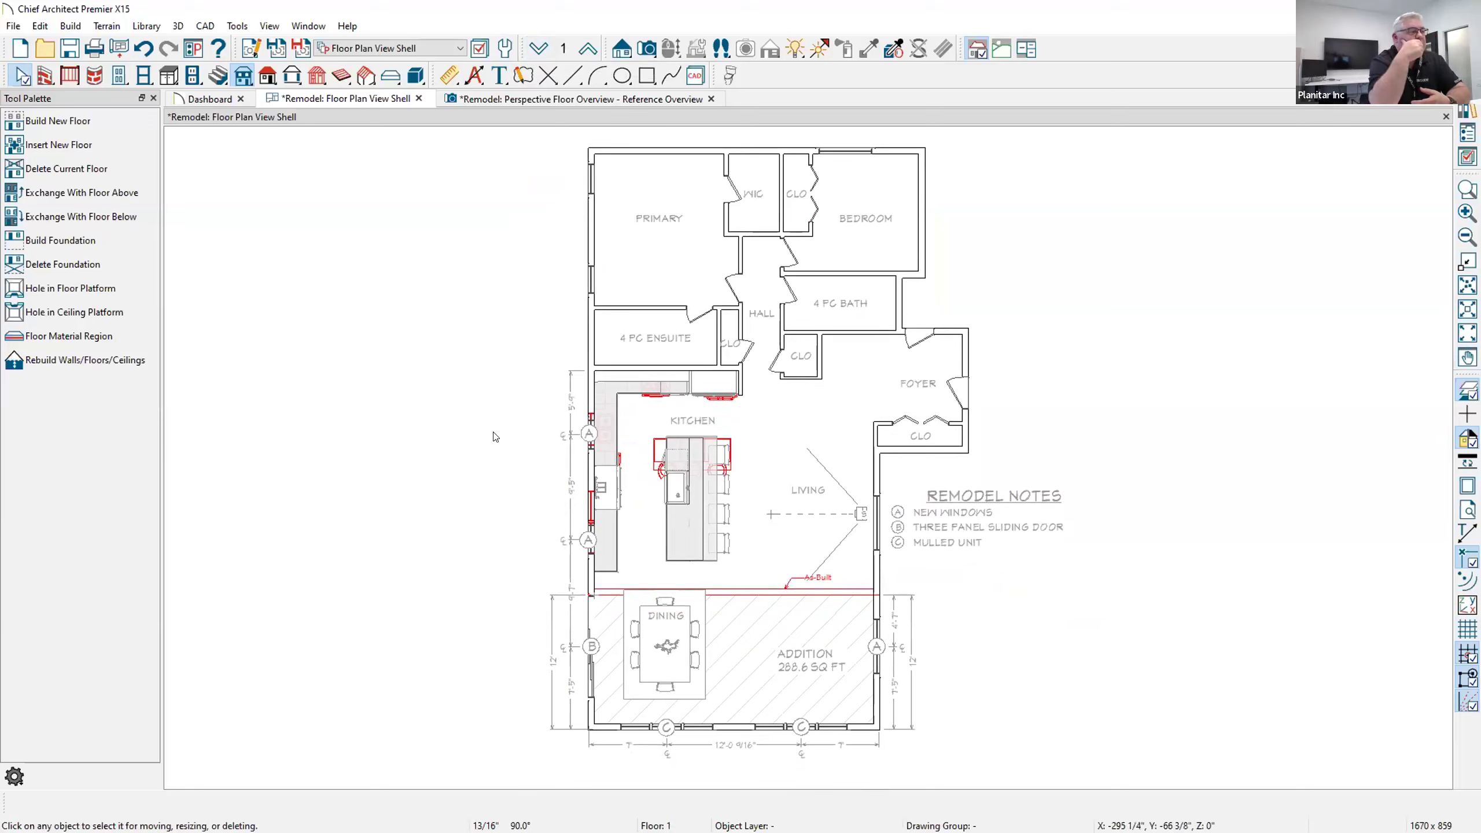
key("space")
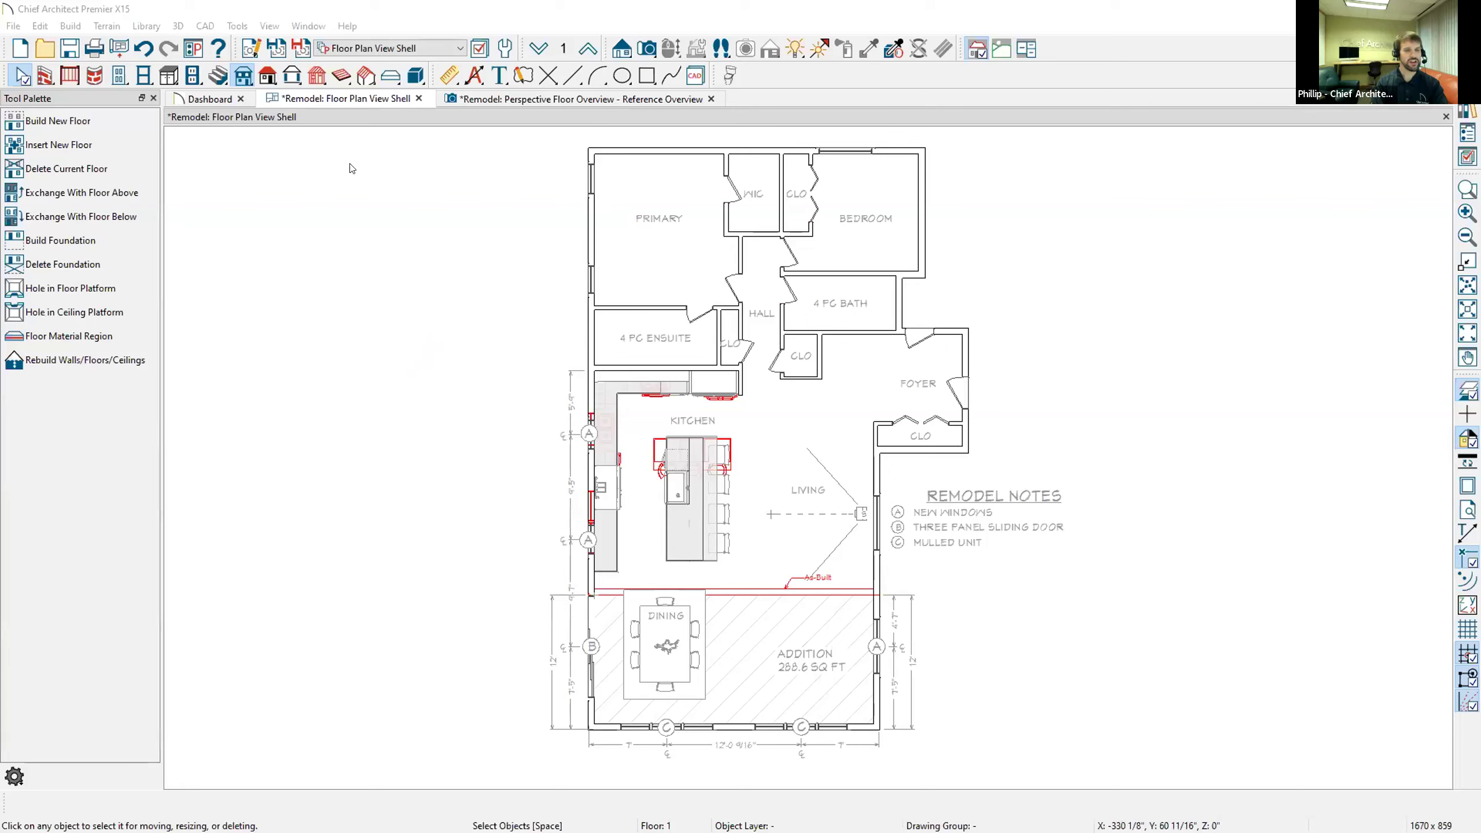
Save the plan view and send floor 1 to a new layout page at 1/4 in = 1 ft.
left_click(118, 48)
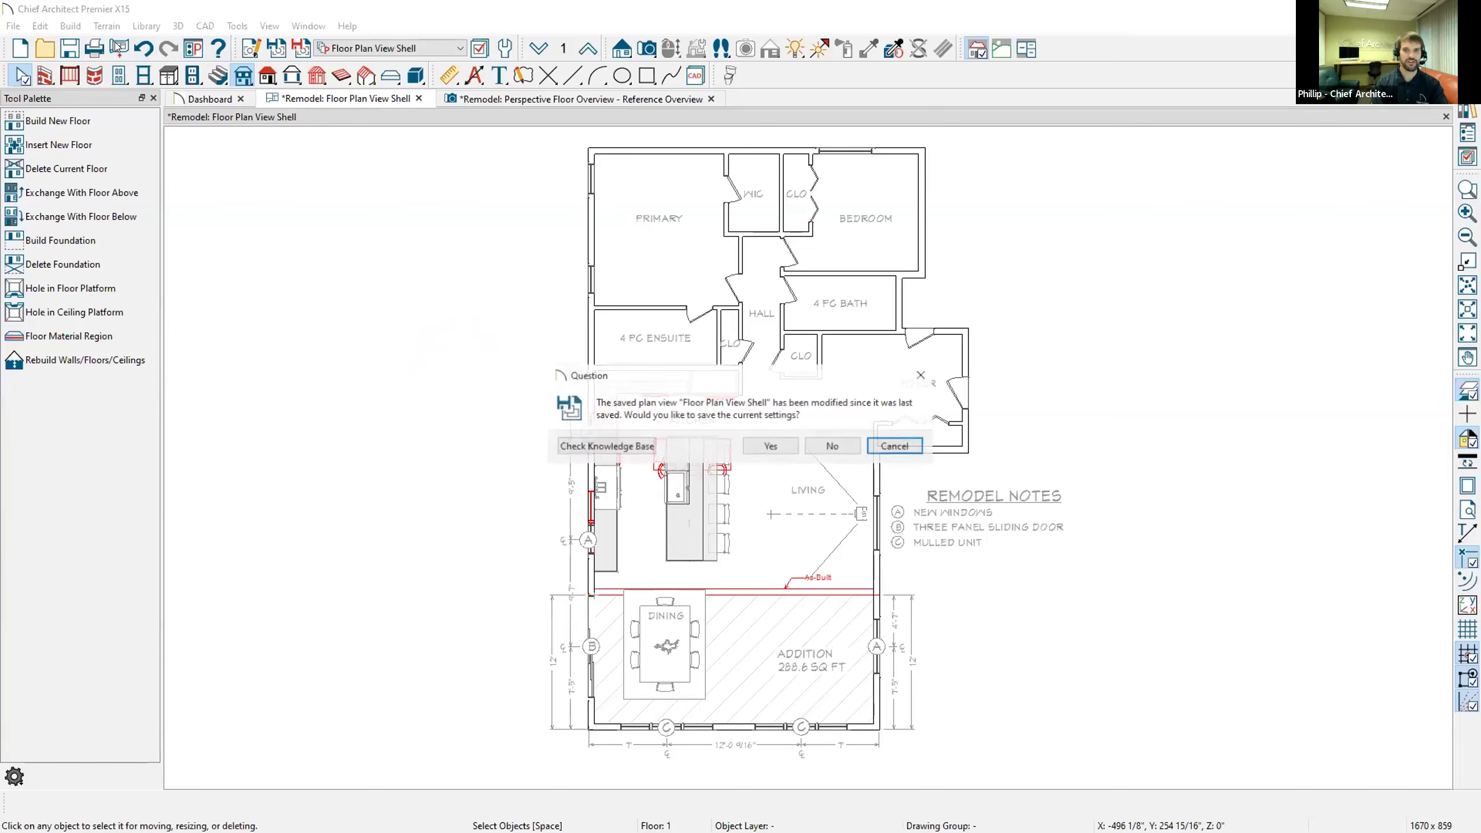
left_click(777, 445)
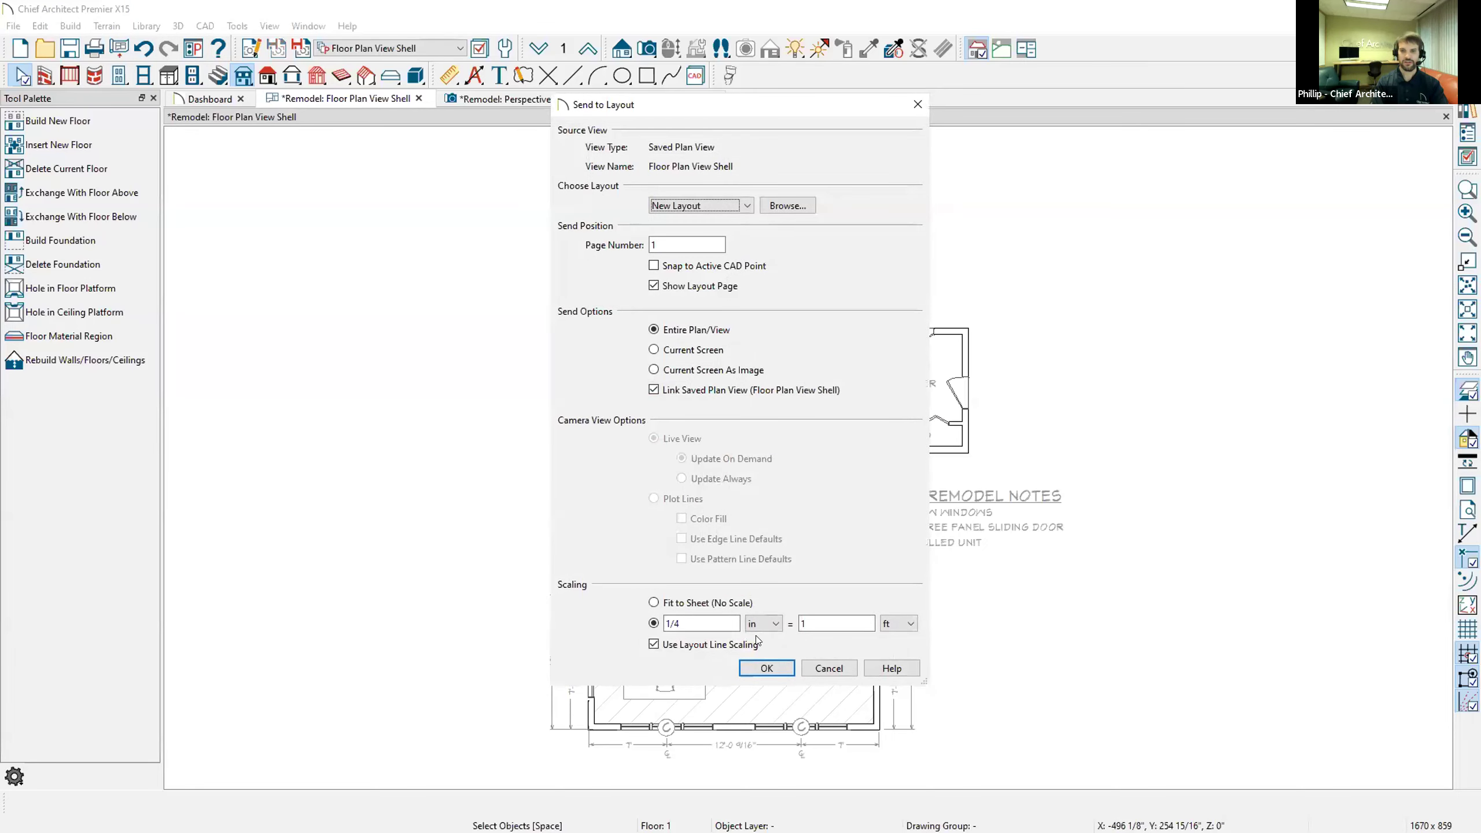
left_click(764, 669)
Move the placed floor plan up and to the right on the layout sheet.
key("space")
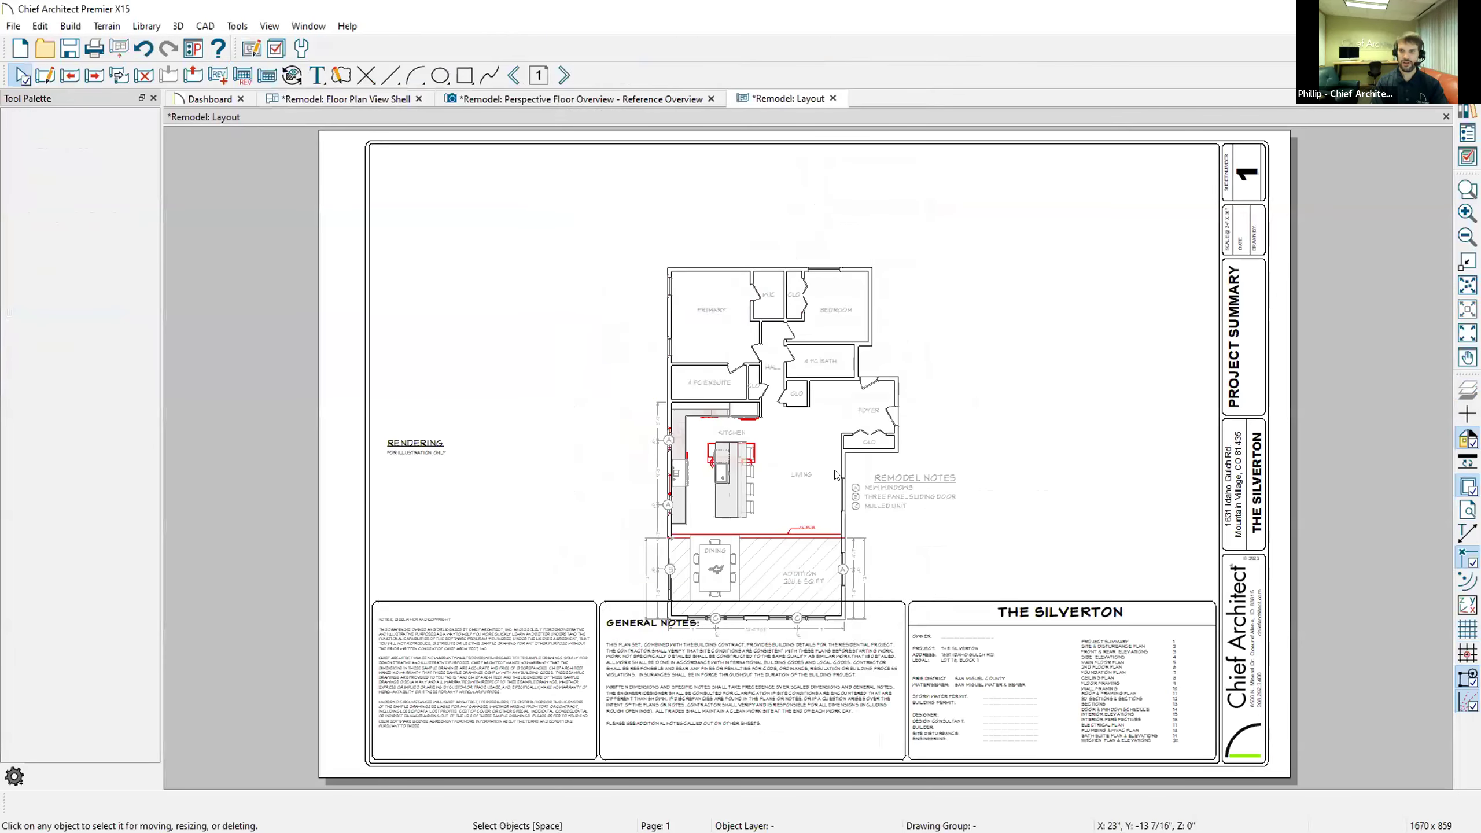
left_click(800, 446)
left_click_drag(799, 445, 1011, 357)
left_click(1322, 407)
middle_click_drag(1322, 403, 1281, 406)
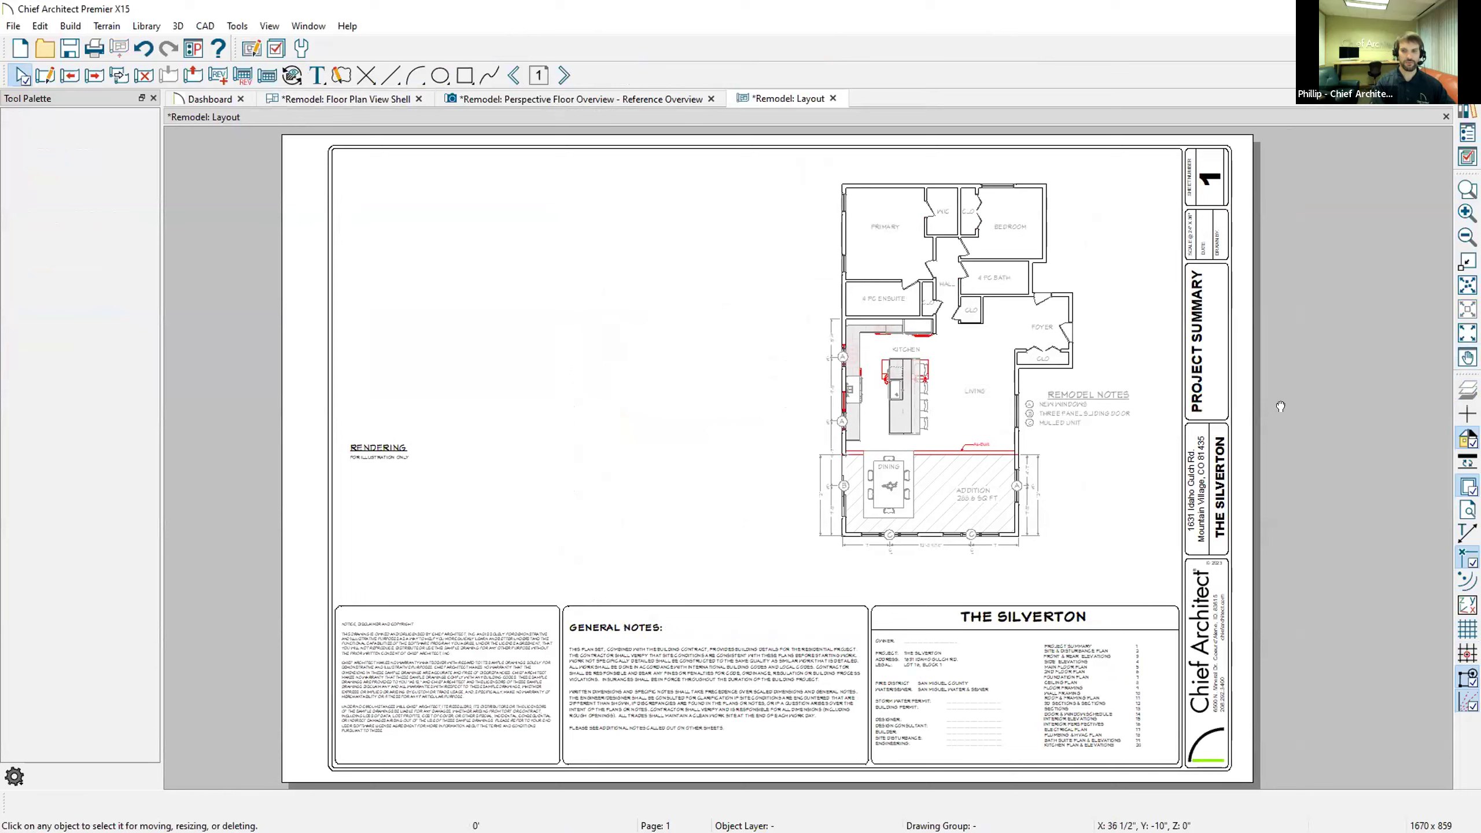